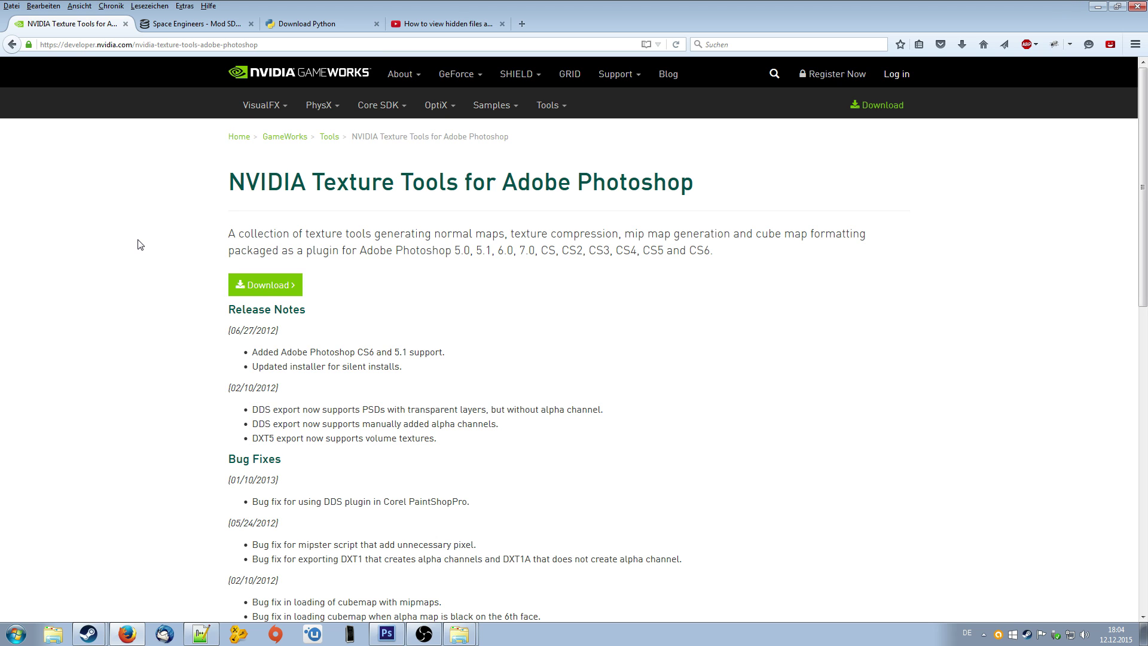
Step: Review the open Space Engineers Mod SDK, Python download and hidden-files tutorial pages, and minimize the browser
left_click(179, 24)
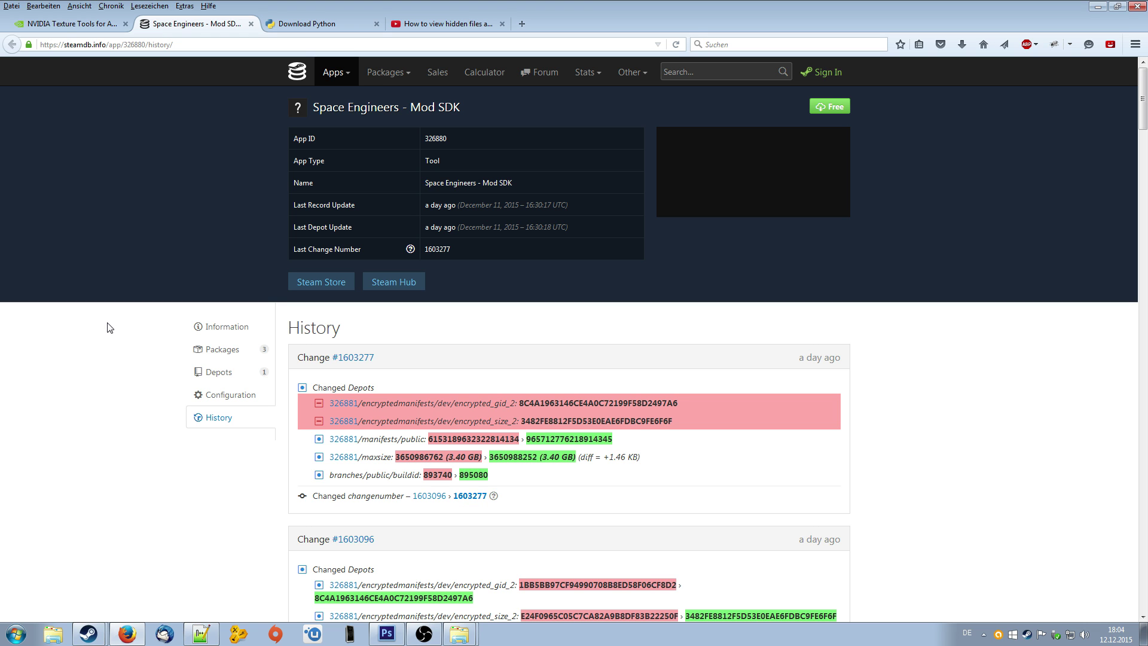
left_click(293, 25)
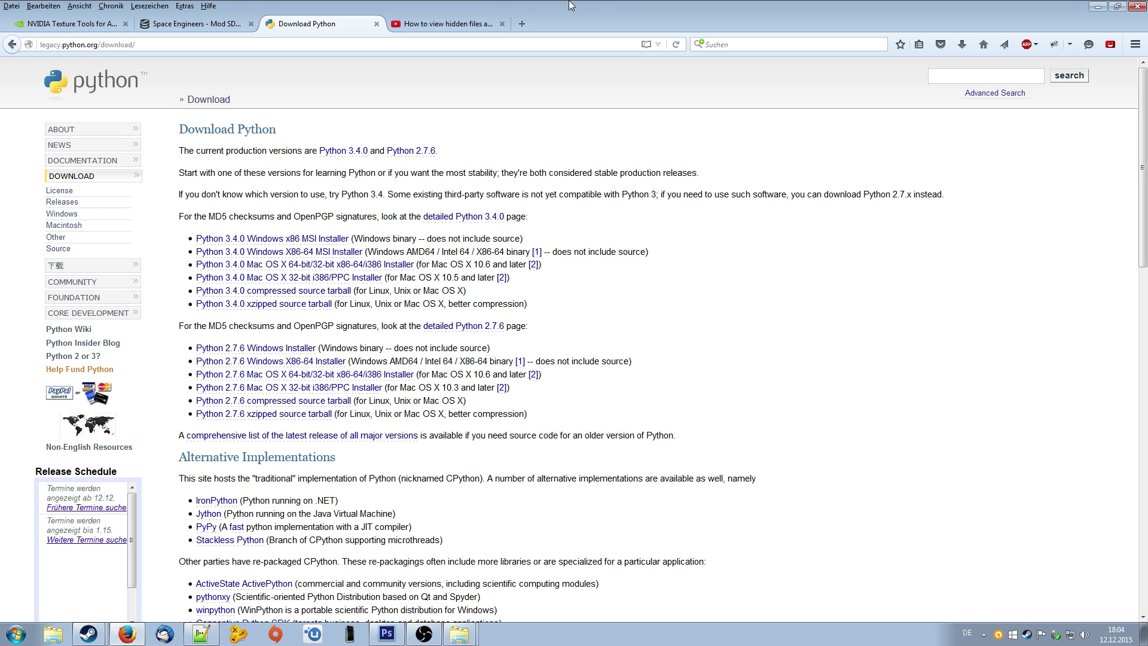
left_click(447, 27)
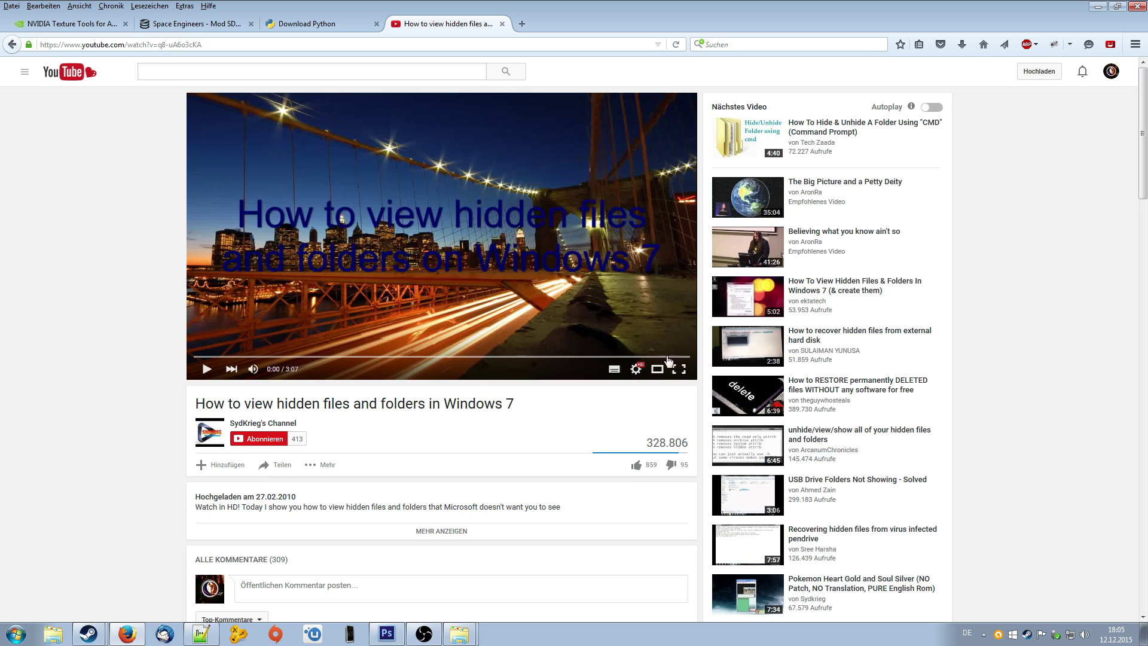
left_click(1093, 7)
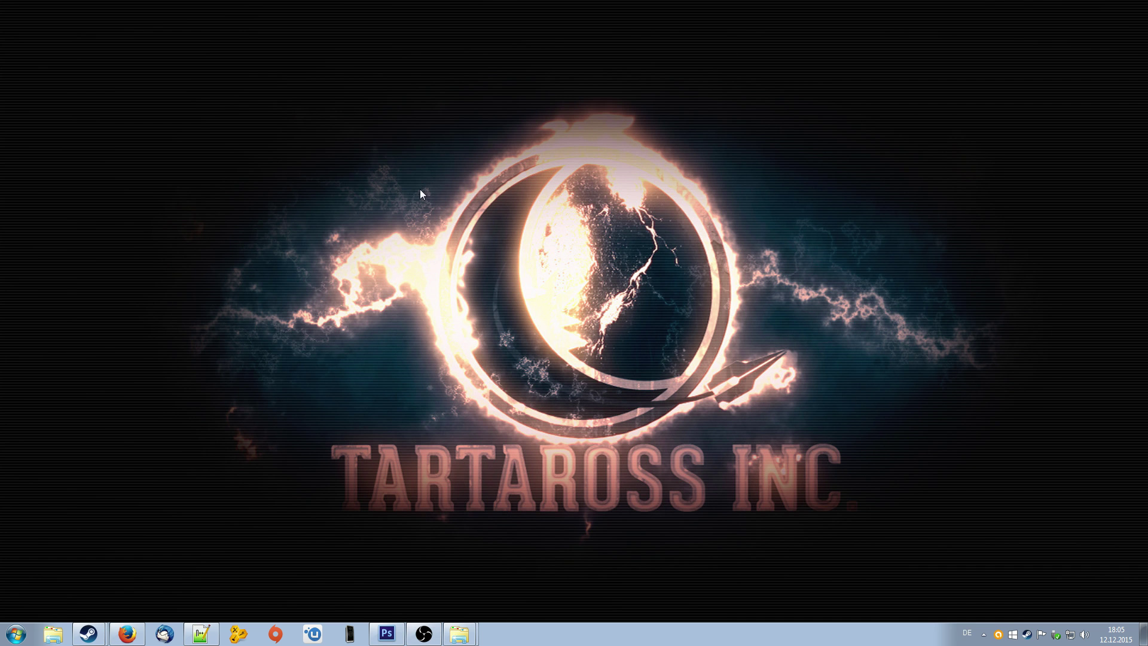
Step: Open the SpaceEngineers Mods folder under AppData\Roaming in the Windows user's home folder
left_click(20, 637)
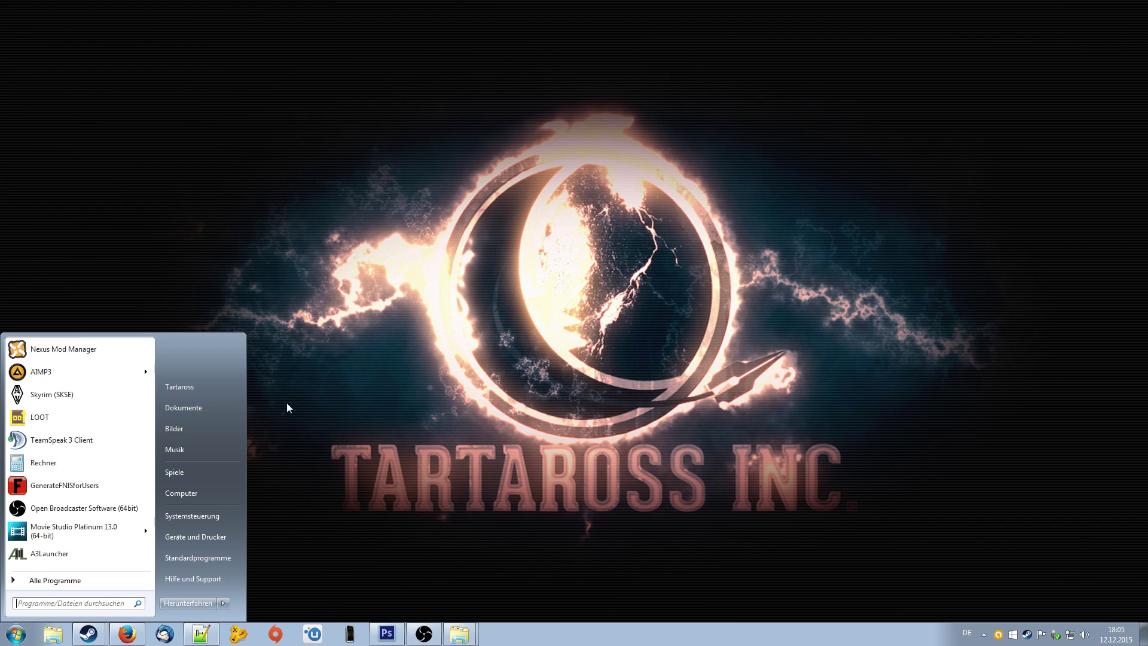
left_click(195, 387)
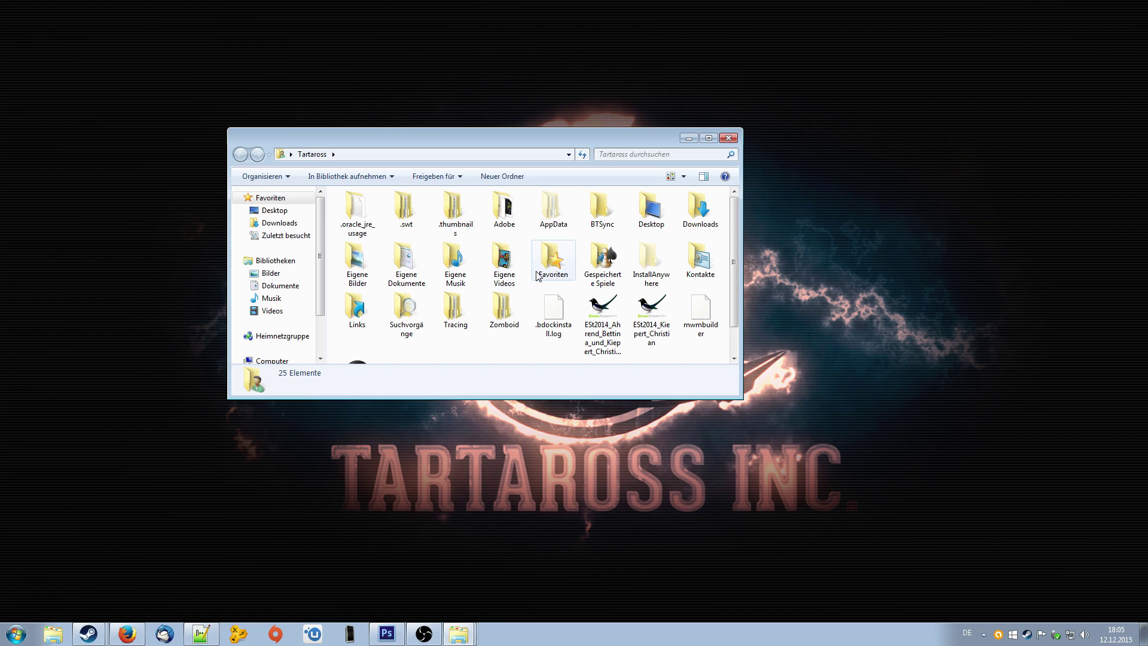
double_click(554, 209)
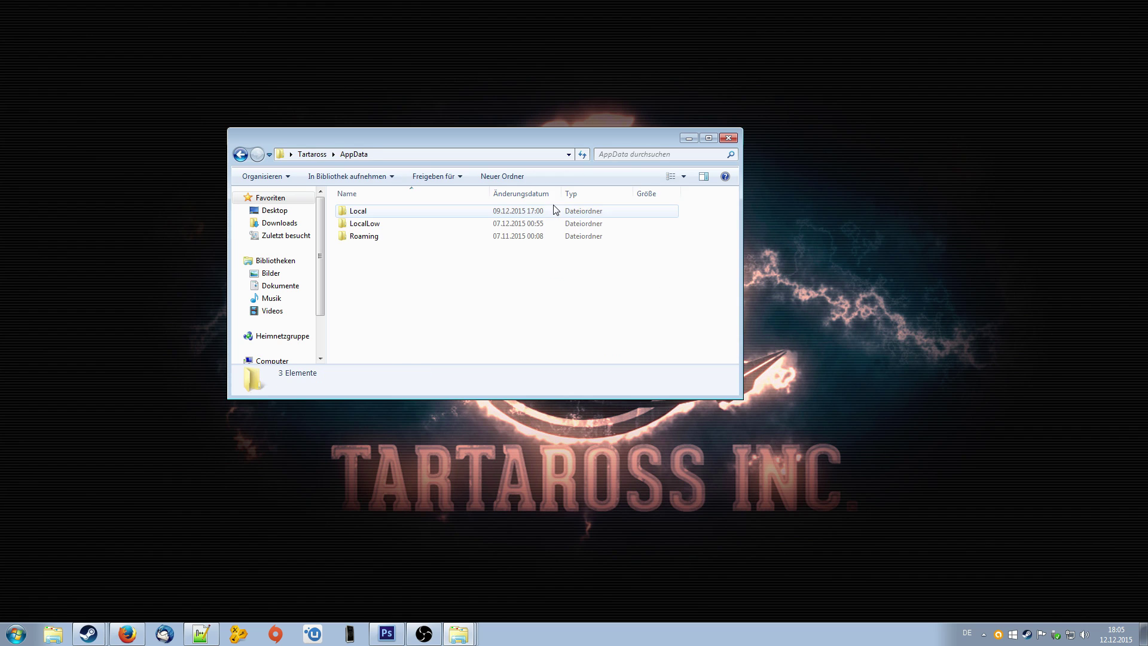
double_click(377, 237)
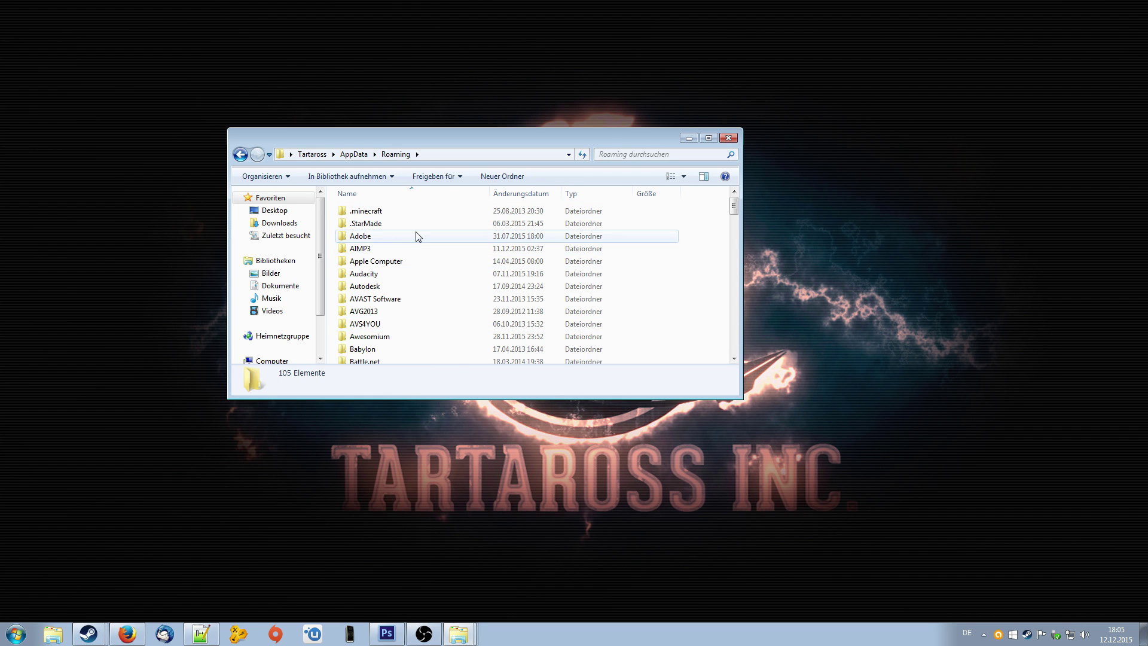
scroll(416, 236, "down", 20)
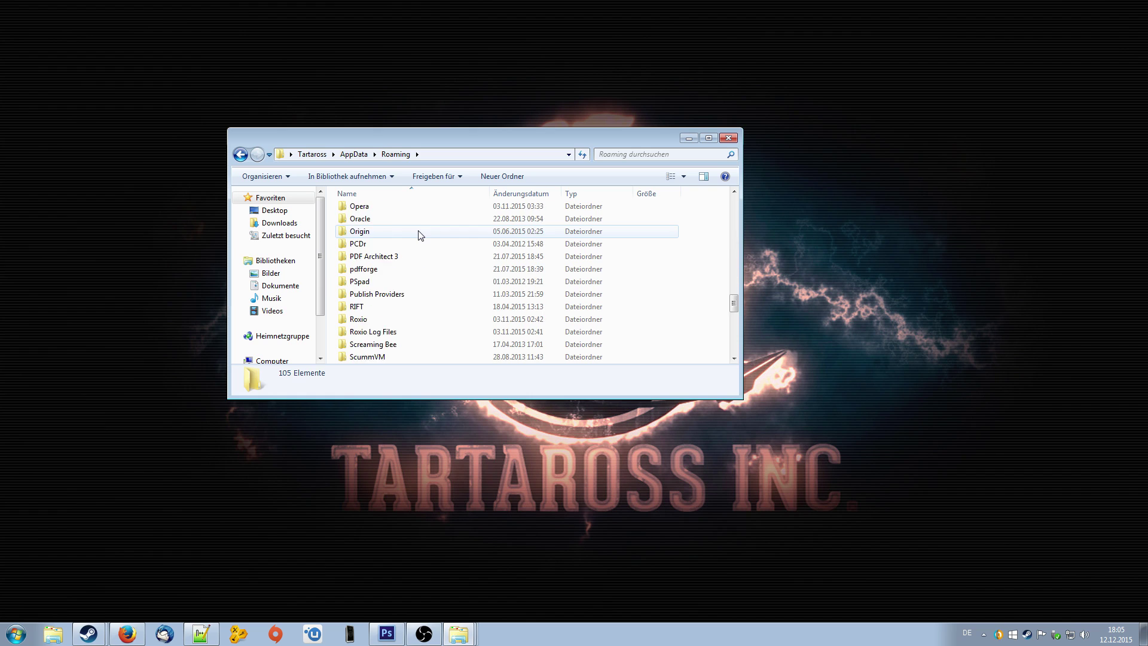
scroll(419, 233, "down", 2)
double_click(418, 232)
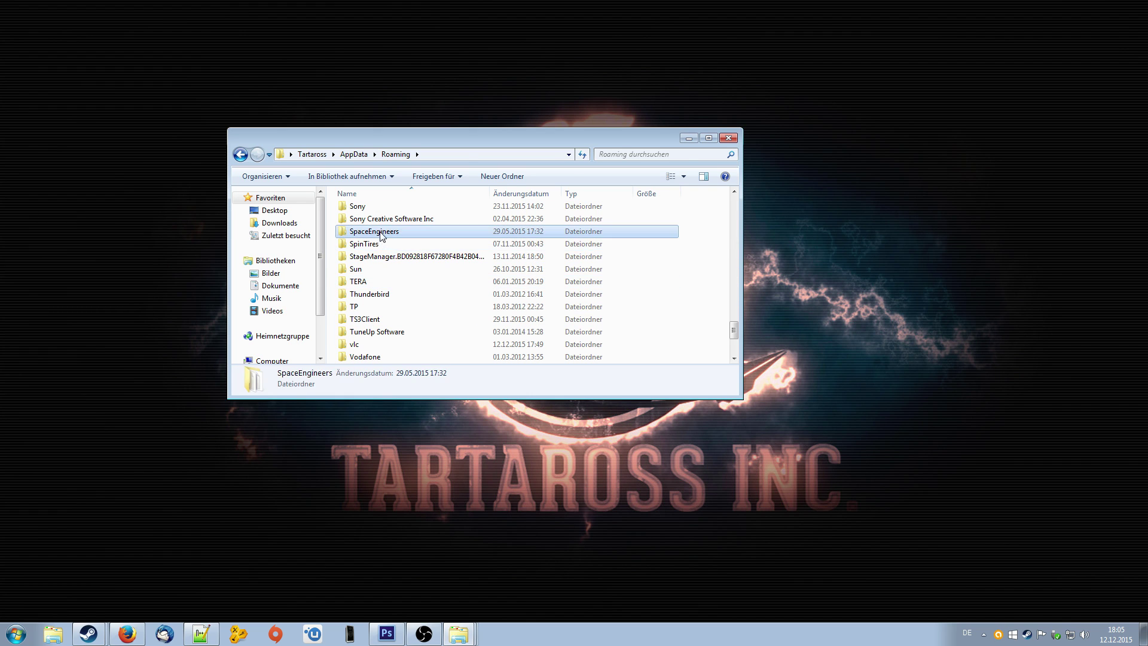
double_click(363, 237)
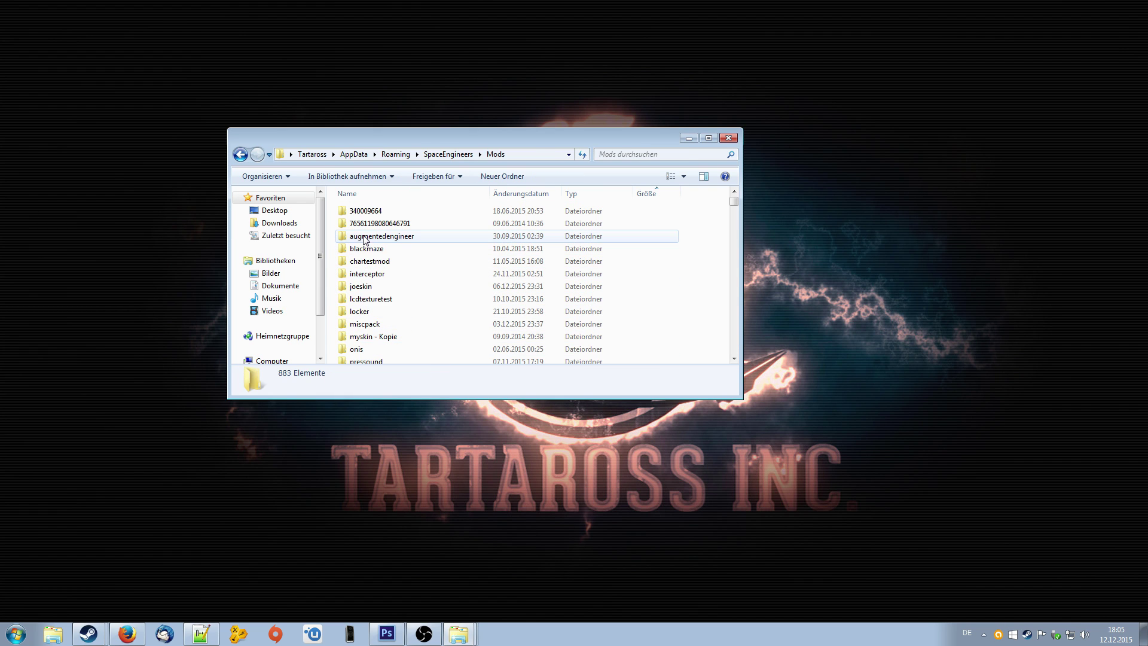
Step: Create a new folder named tutchar in the Mods folder and open it
scroll(482, 244, "down", 20)
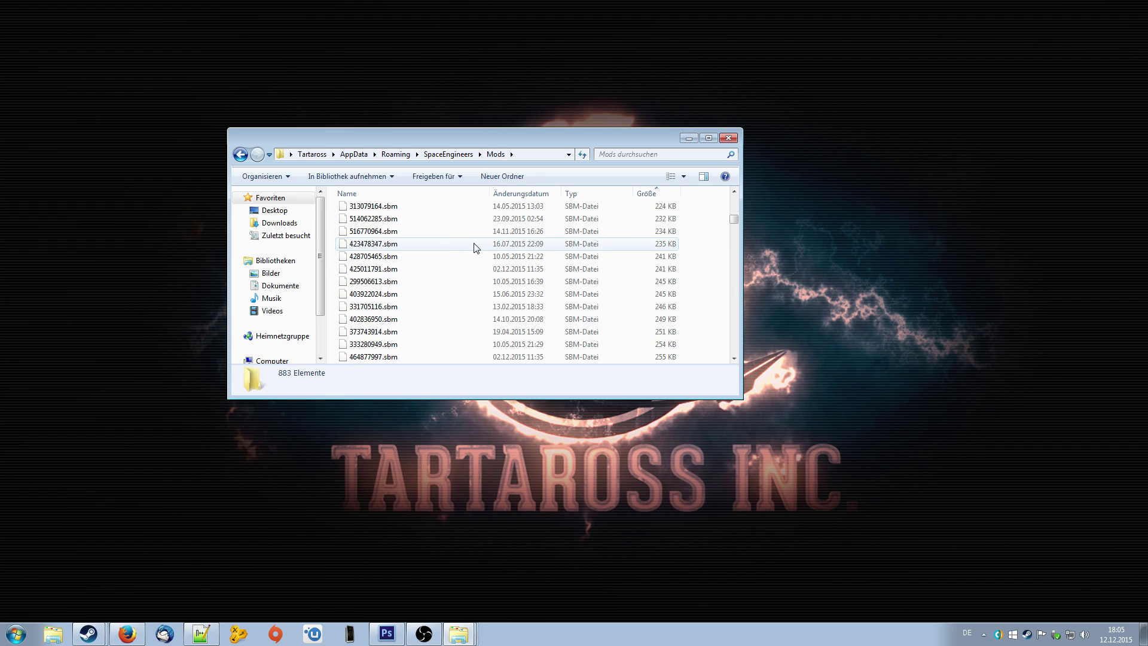
scroll(482, 244, "up", 20)
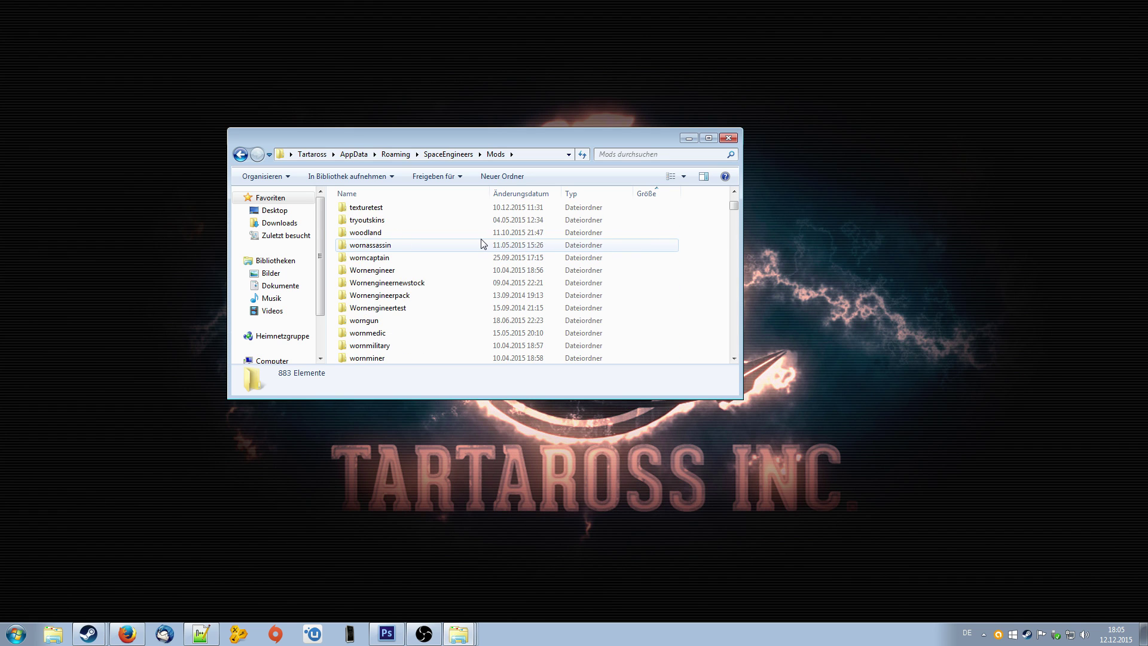
left_click(708, 138)
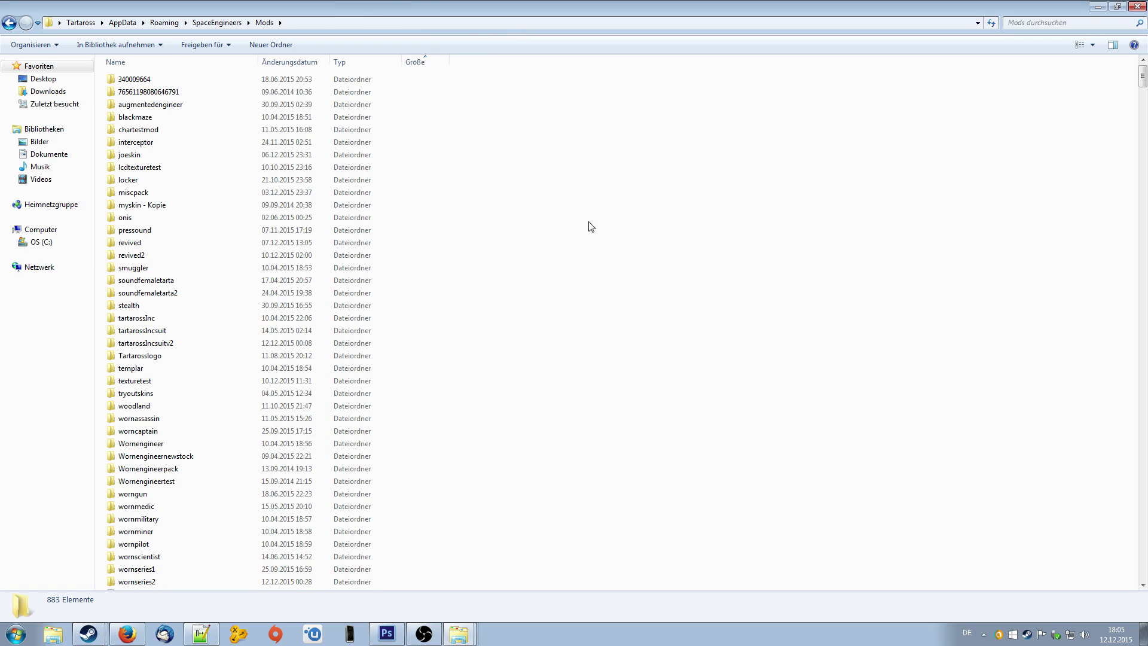
scroll(184, 305, "down", 6)
scroll(233, 305, "up", 6)
right_click(827, 321)
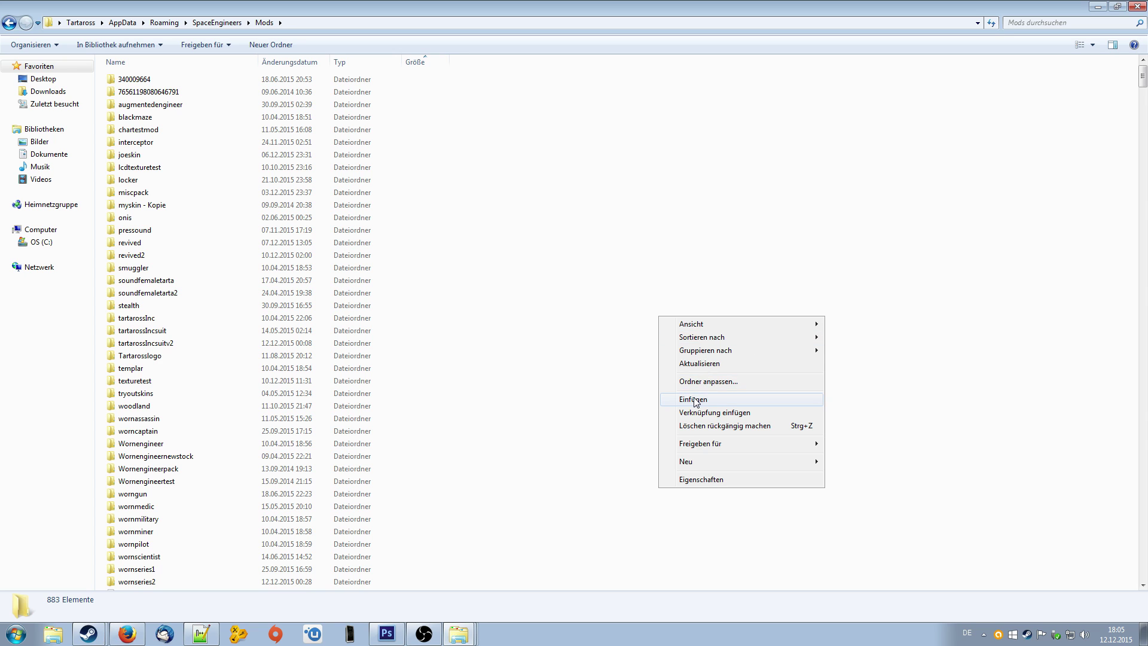
mouse_move(697, 461)
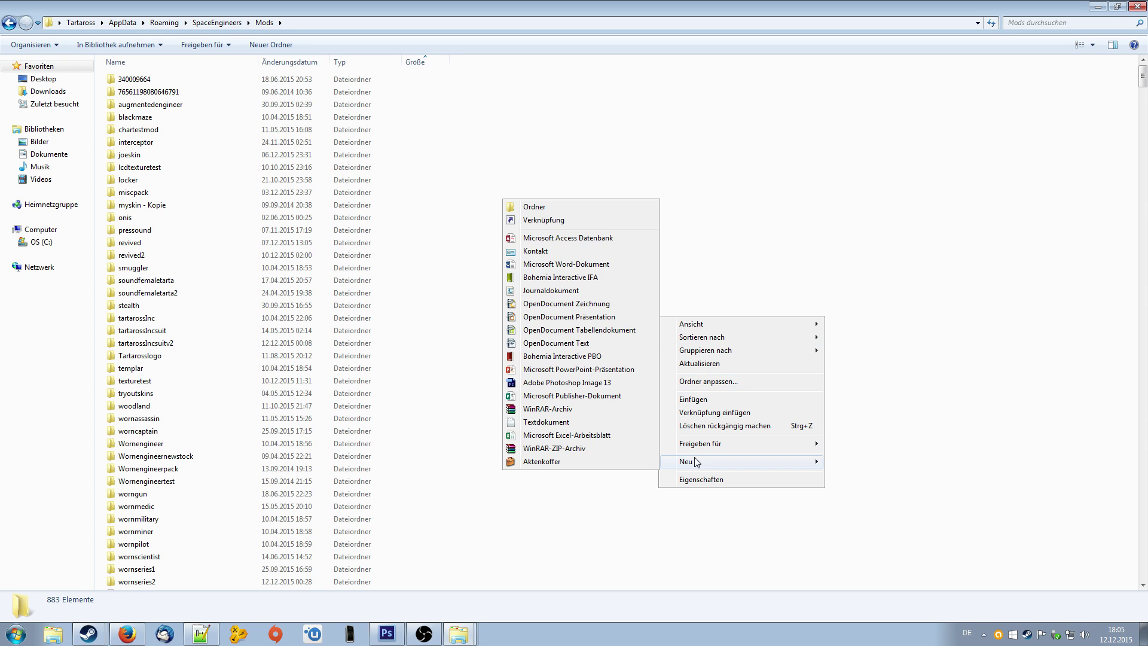
left_click(549, 208)
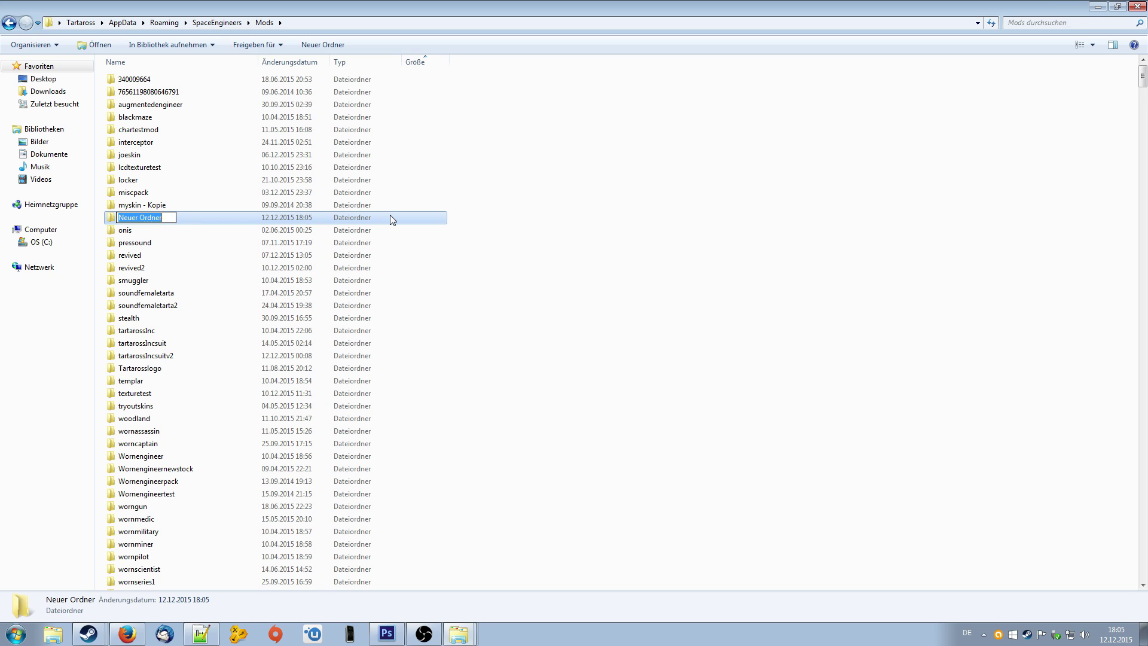
type("t")
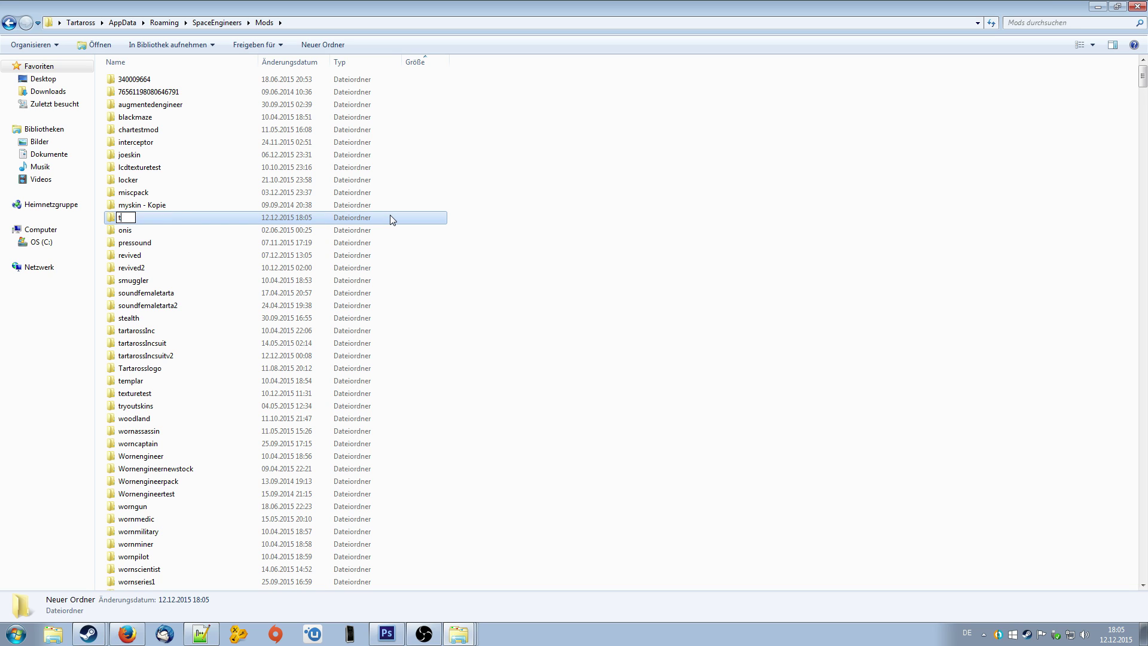
type("utchar")
key("Return")
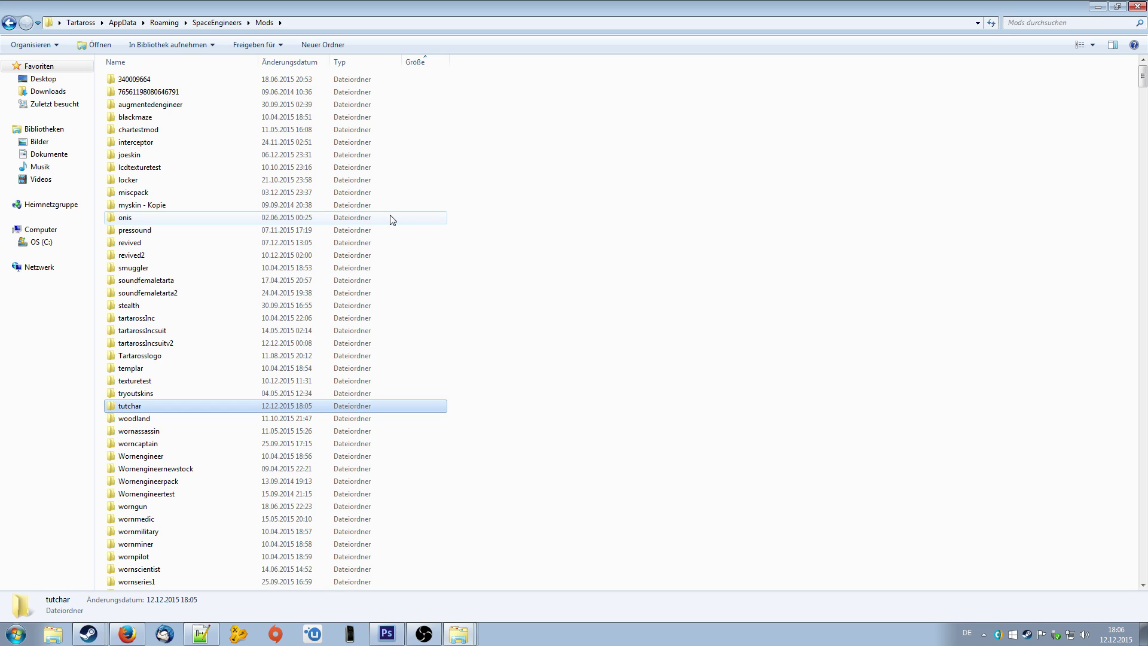
key("Return")
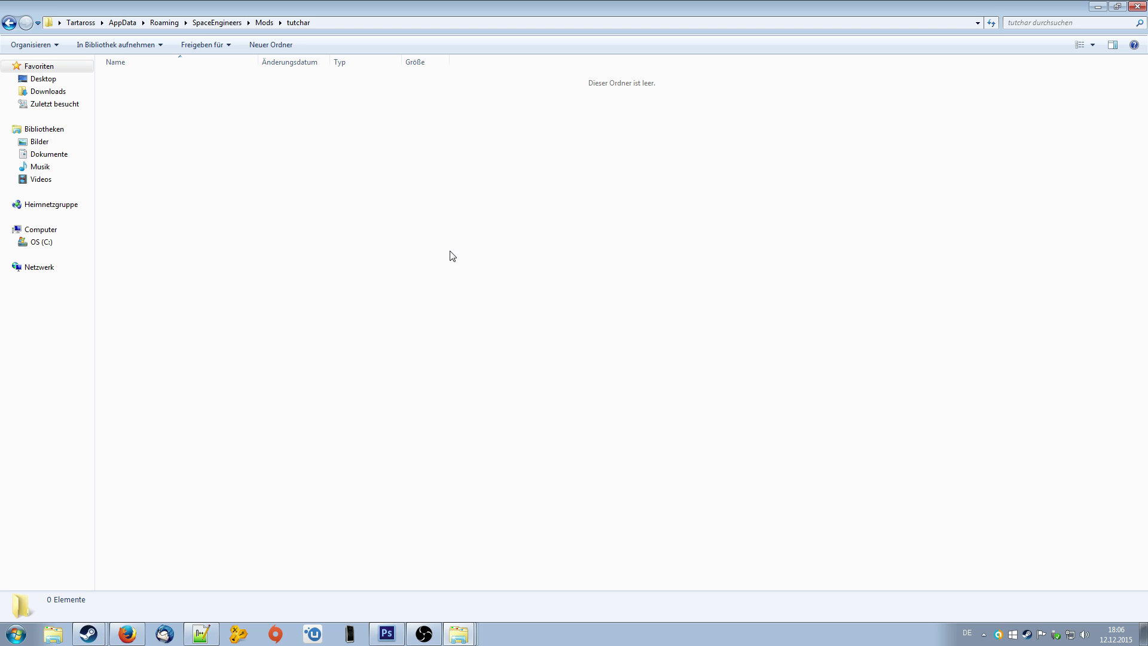
right_click(176, 134)
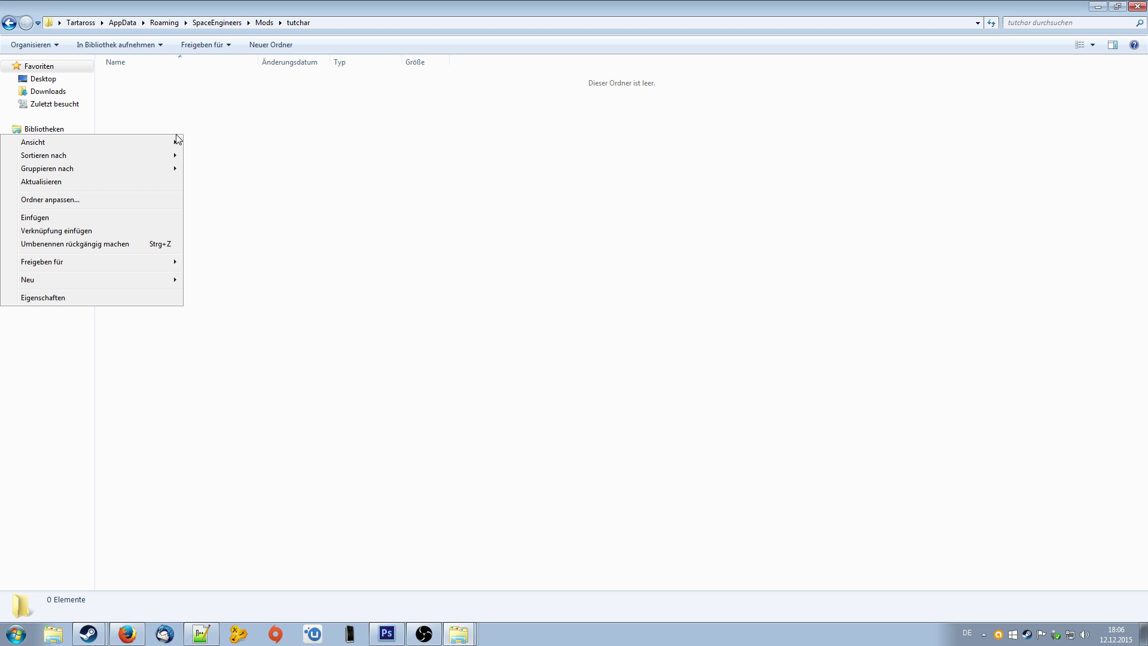
left_click(344, 189)
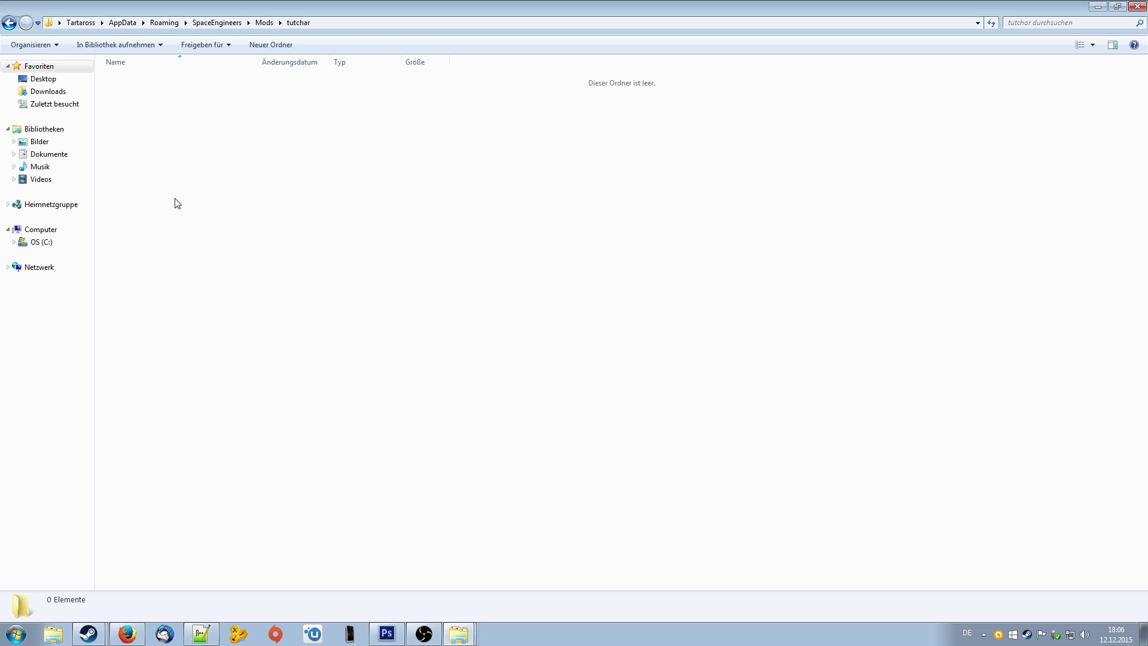
right_click(212, 148)
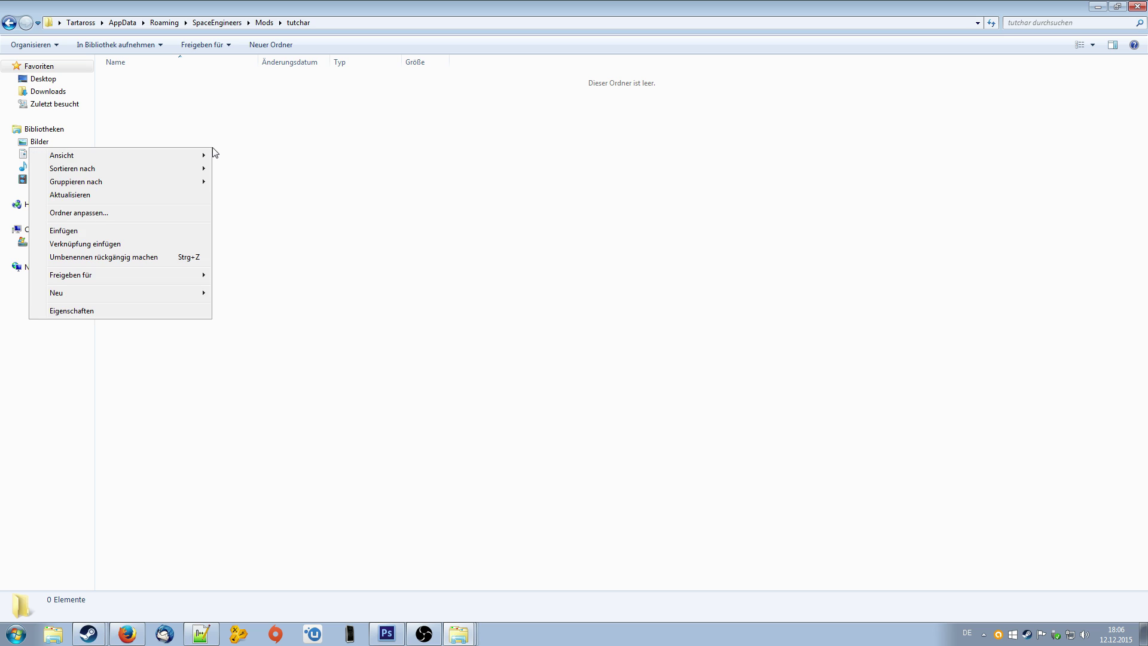
left_click(374, 170)
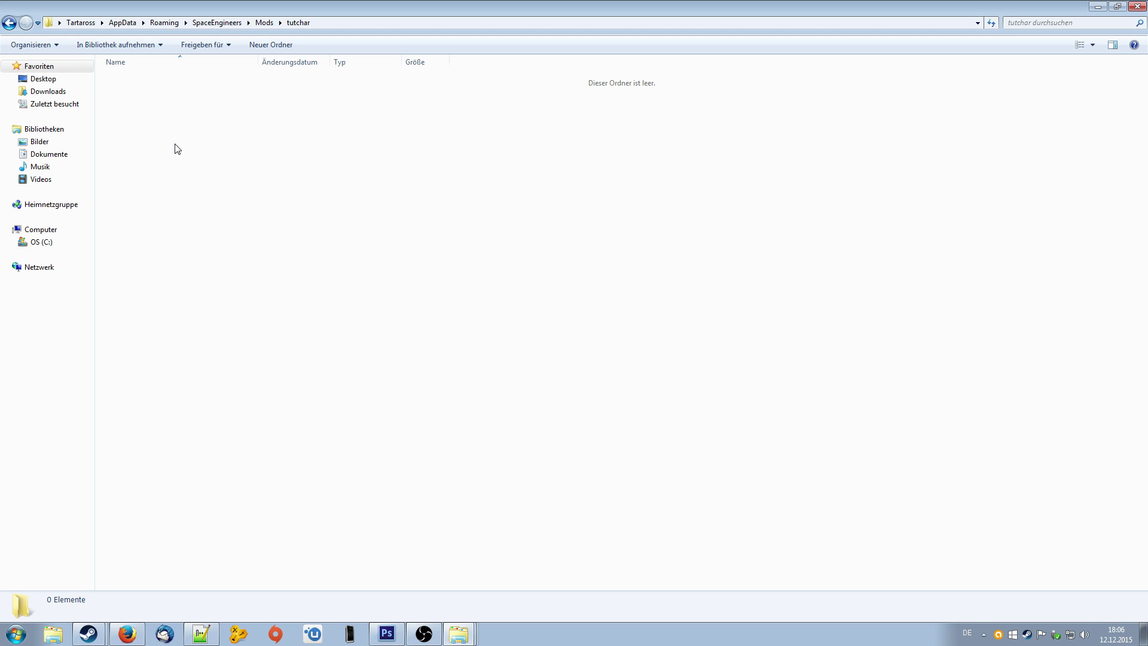
right_click(175, 111)
left_click(257, 164)
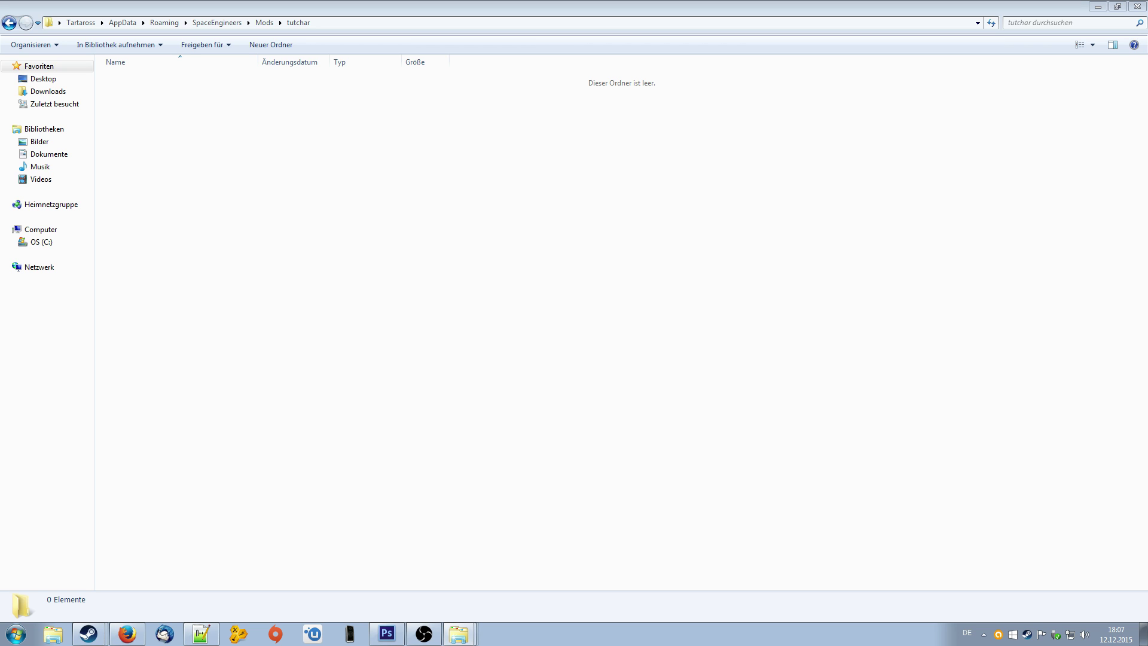
Step: Paste the copied Textures, Models and Data folders into the empty tutchar folder
left_click(435, 356)
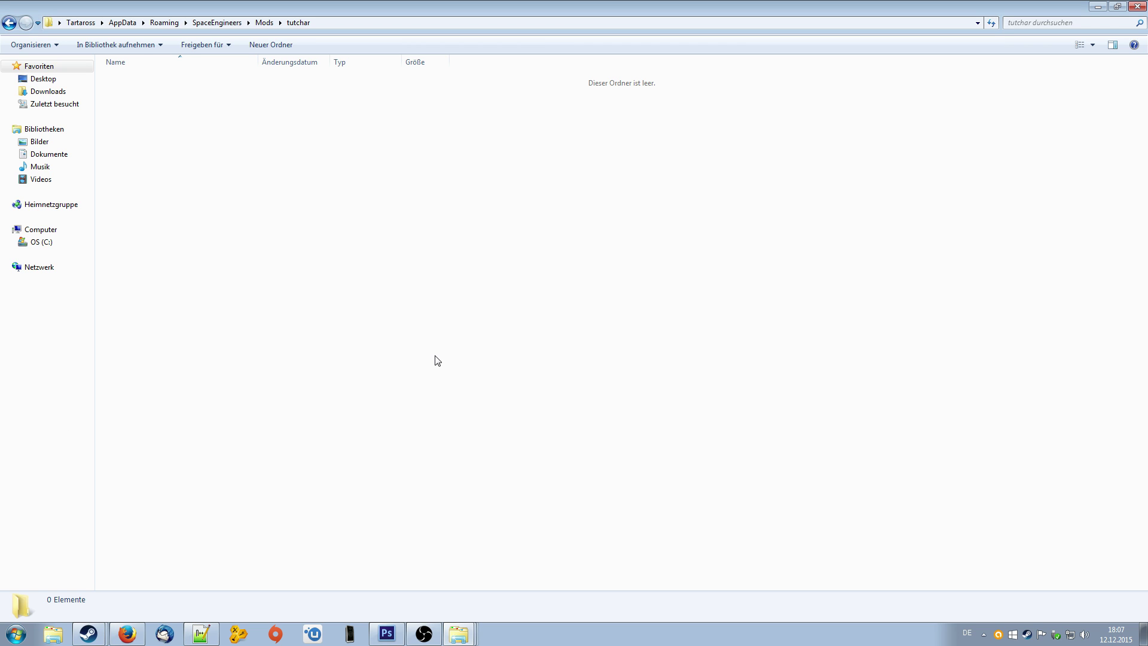
key("ctrl+v")
left_click(266, 313)
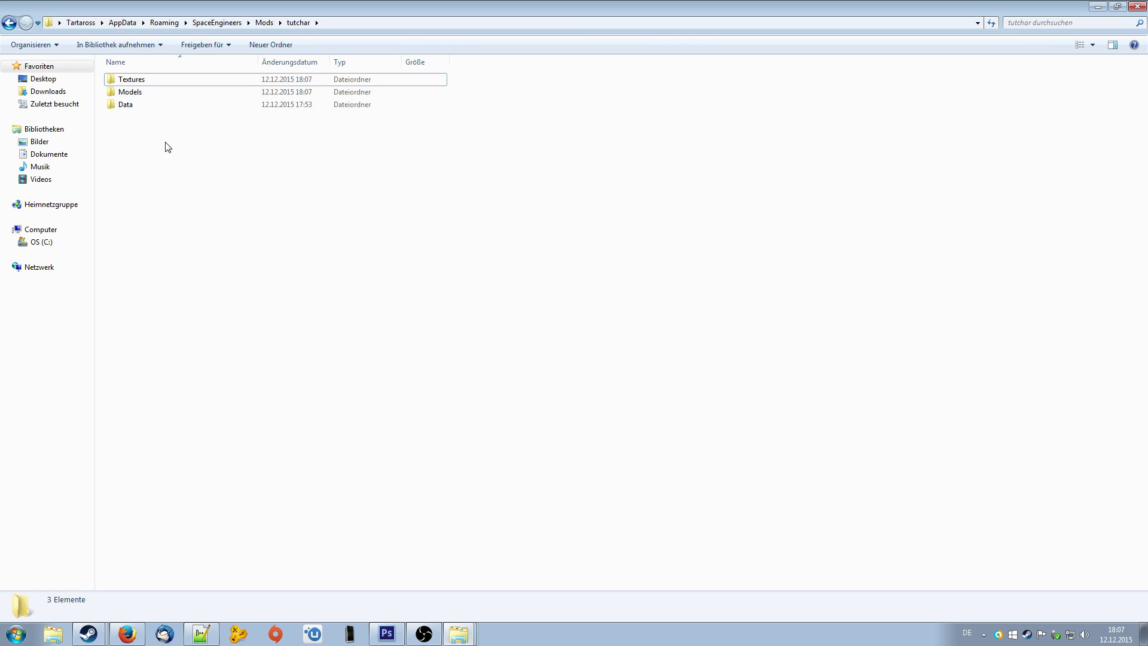
Step: Check the contents of the Data folder and return to the tutchar folder
left_click(127, 107)
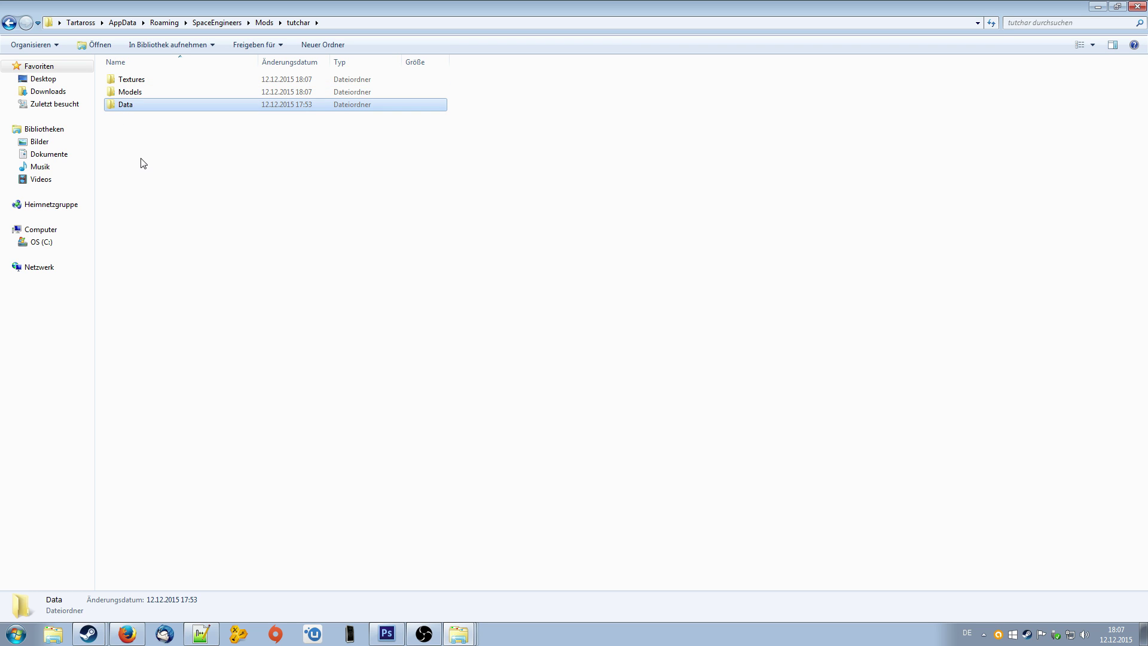
double_click(127, 108)
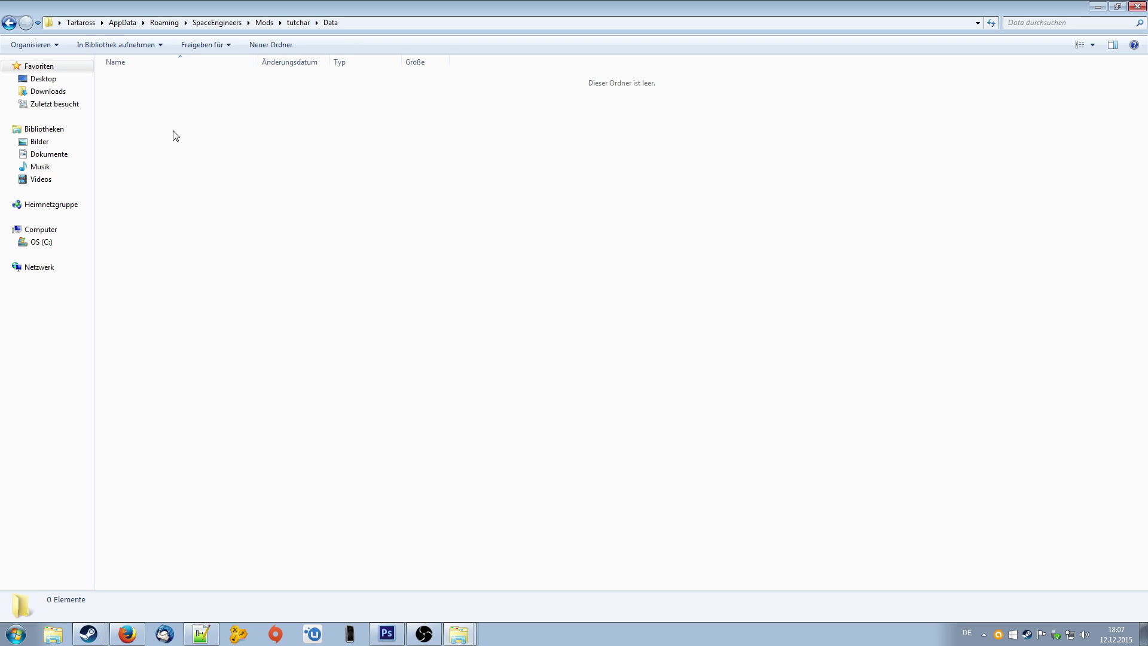
left_click(9, 22)
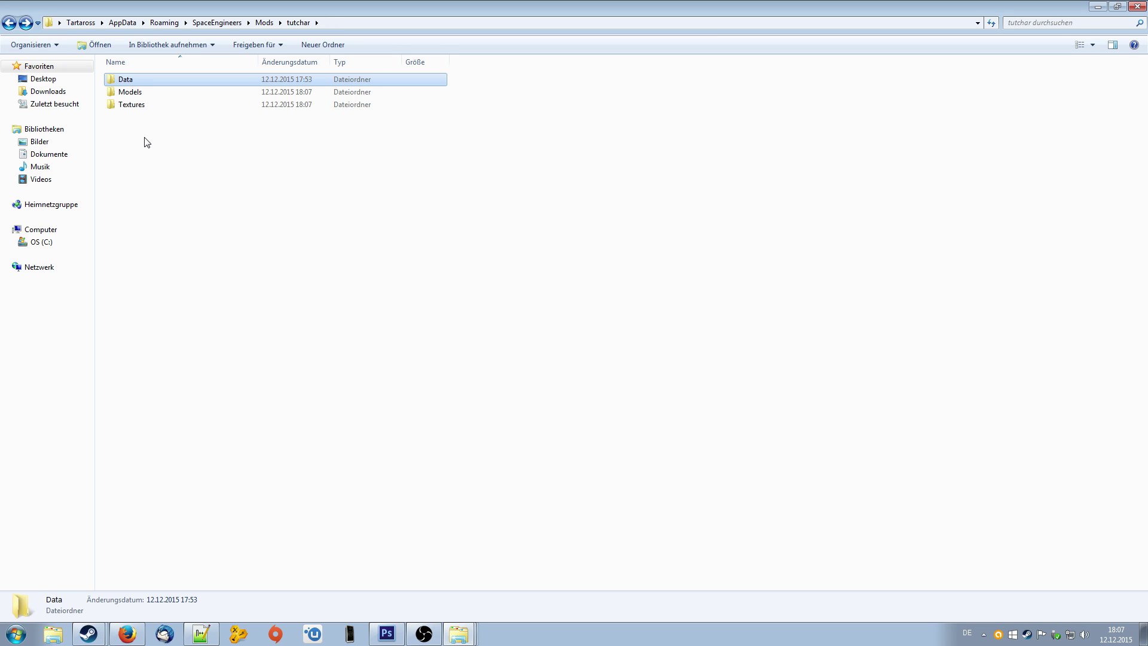
left_click(142, 121)
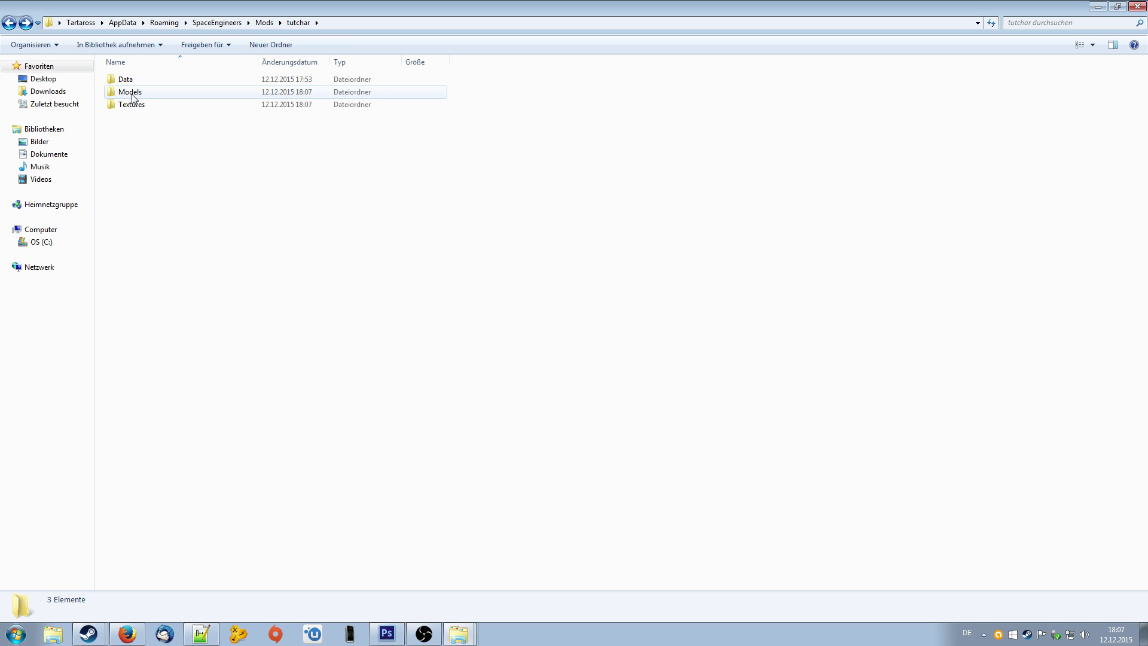
Step: Inspect the Models\Characters\Astronaut folder structure and go back up to the Mods folder
double_click(132, 97)
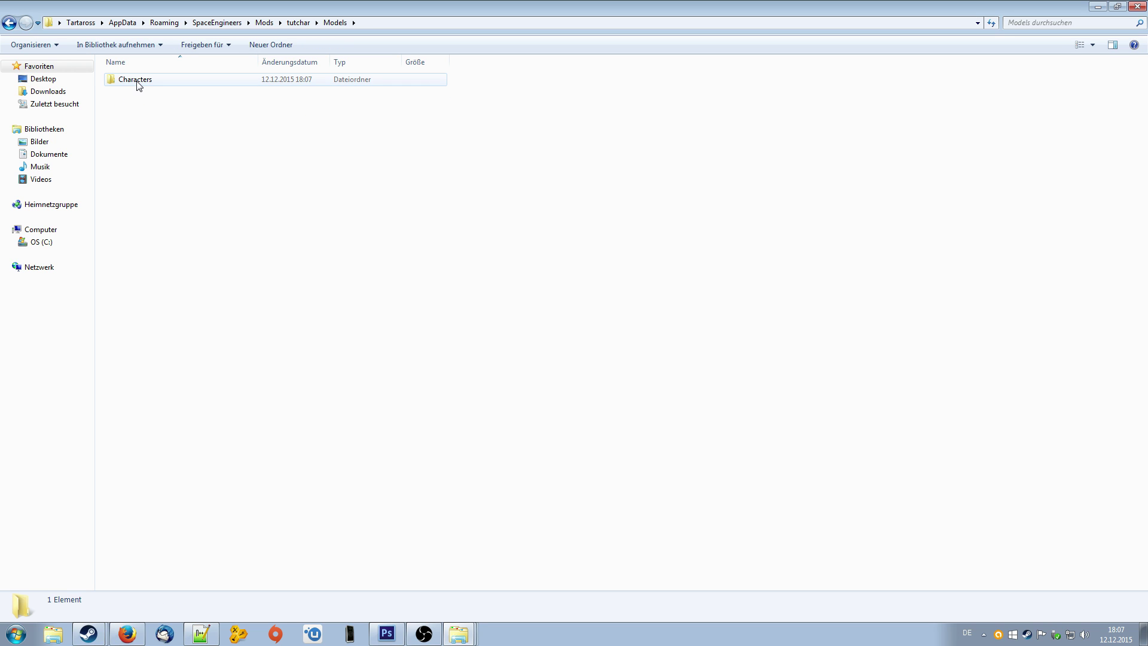
double_click(137, 84)
double_click(138, 81)
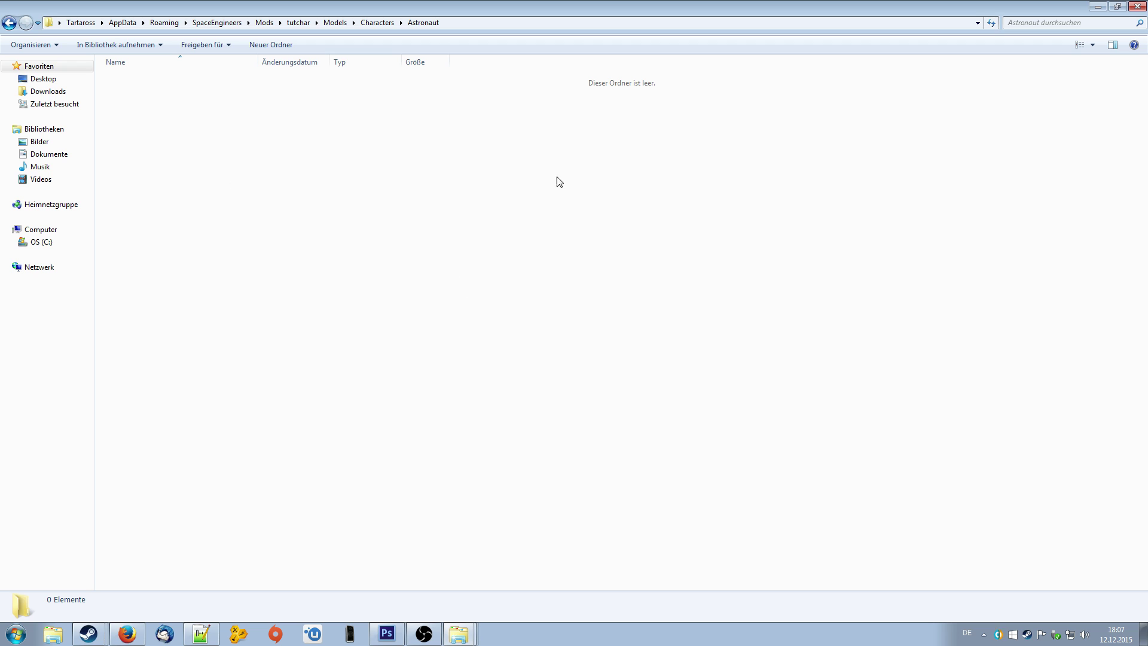
left_click(10, 24)
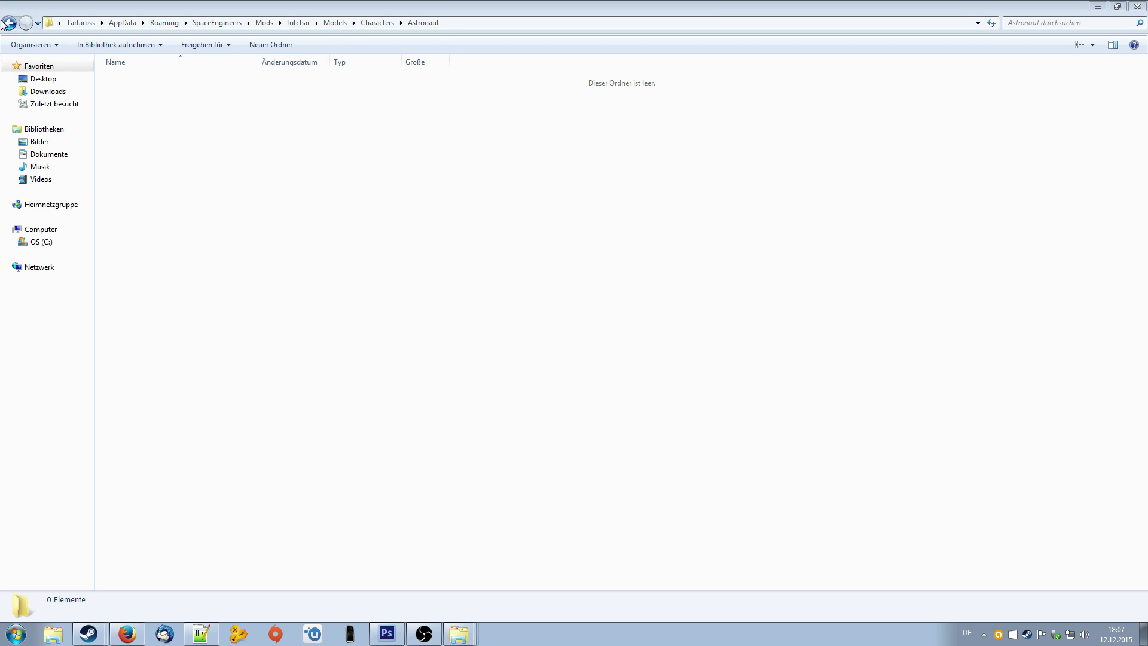
left_click(10, 23)
left_click(10, 23)
left_click(10, 23)
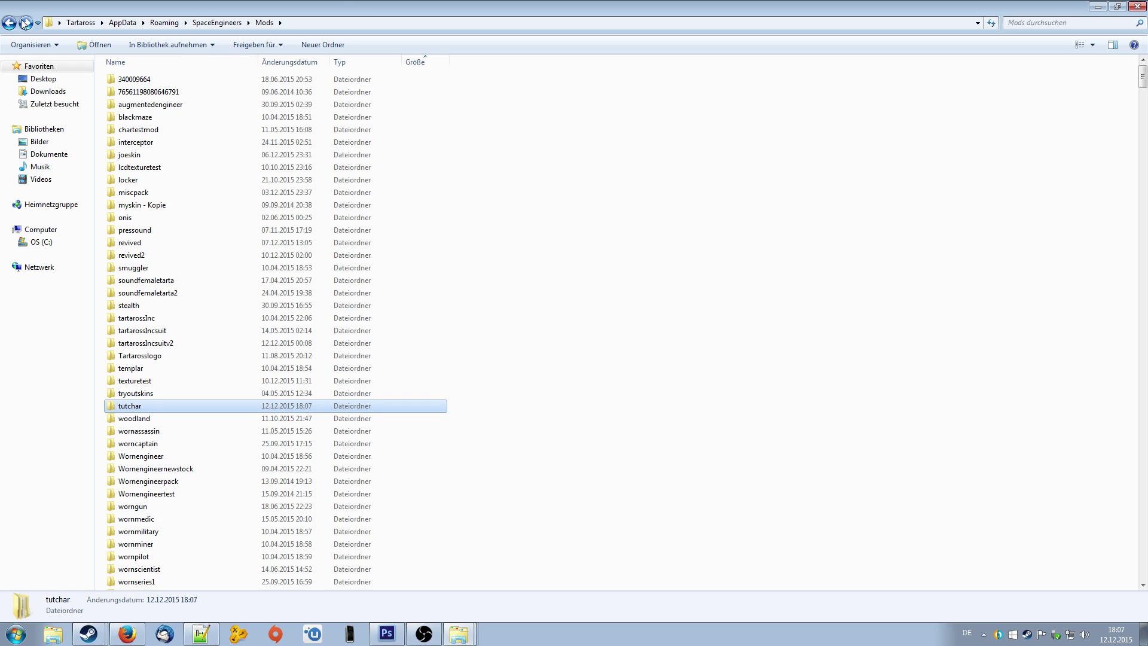
Step: Inspect the texture files in tutchar\Textures\Models\Characters\Astronaut and return to the tutchar folder
left_click(25, 22)
left_click(135, 128)
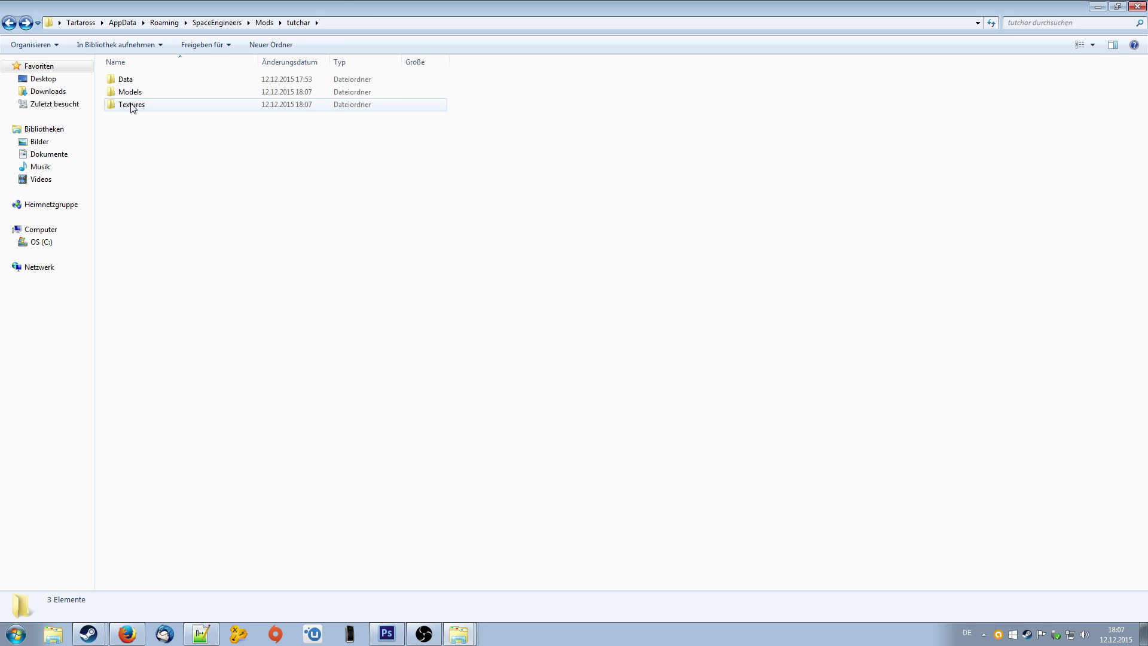
double_click(133, 105)
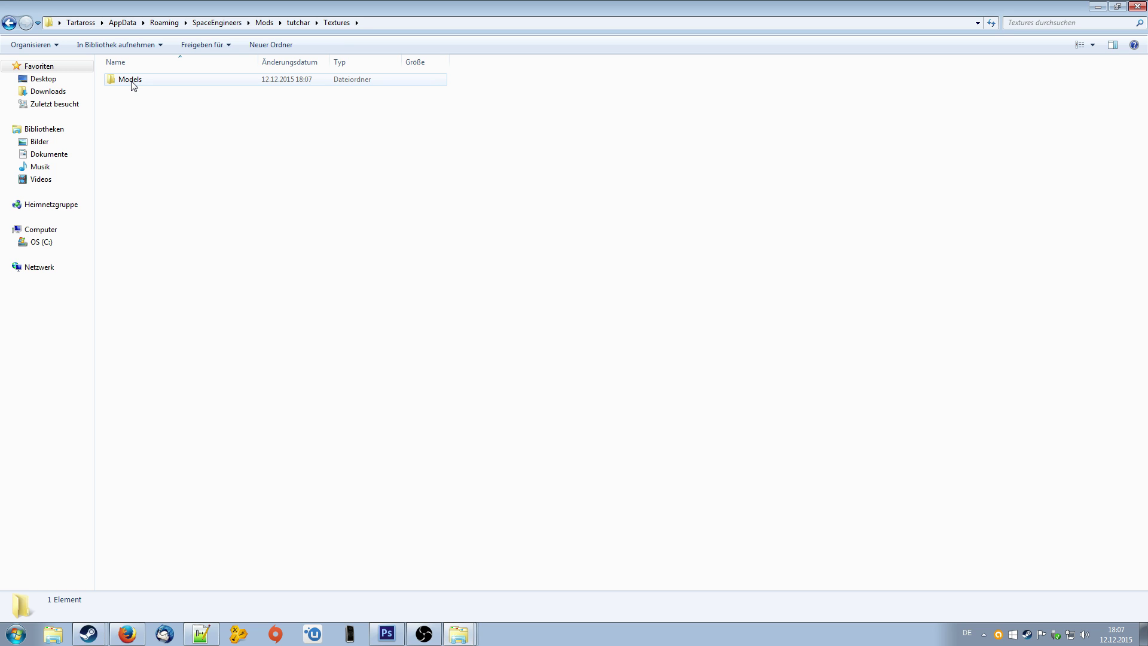
double_click(132, 81)
double_click(134, 84)
double_click(134, 83)
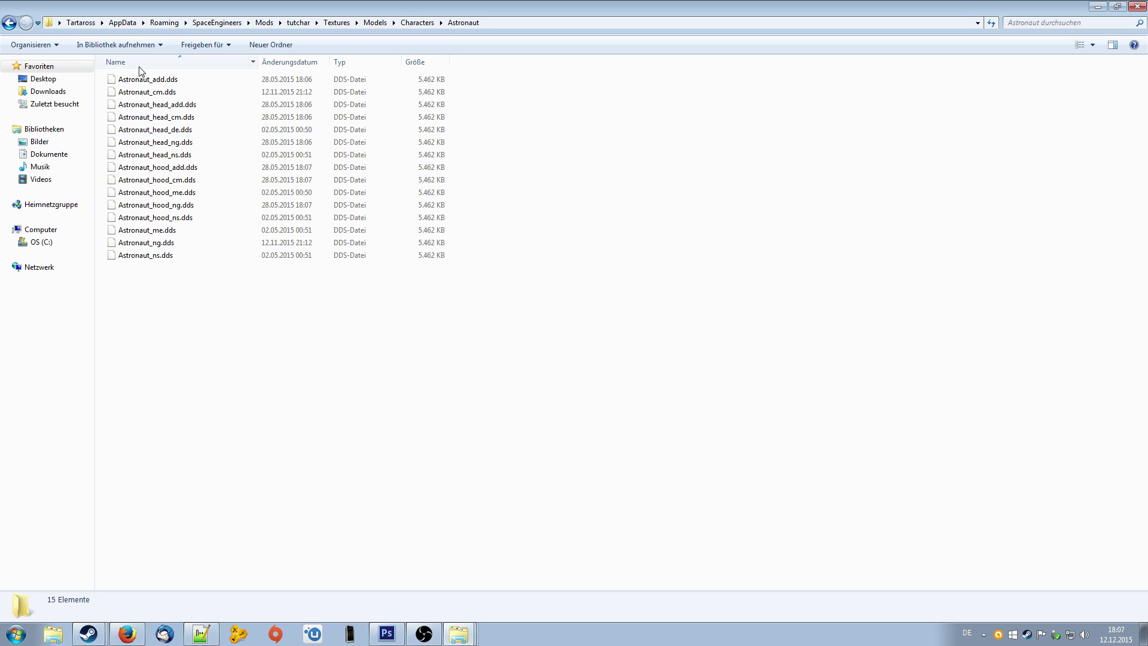
left_click(10, 24)
left_click(10, 24)
left_click(10, 24)
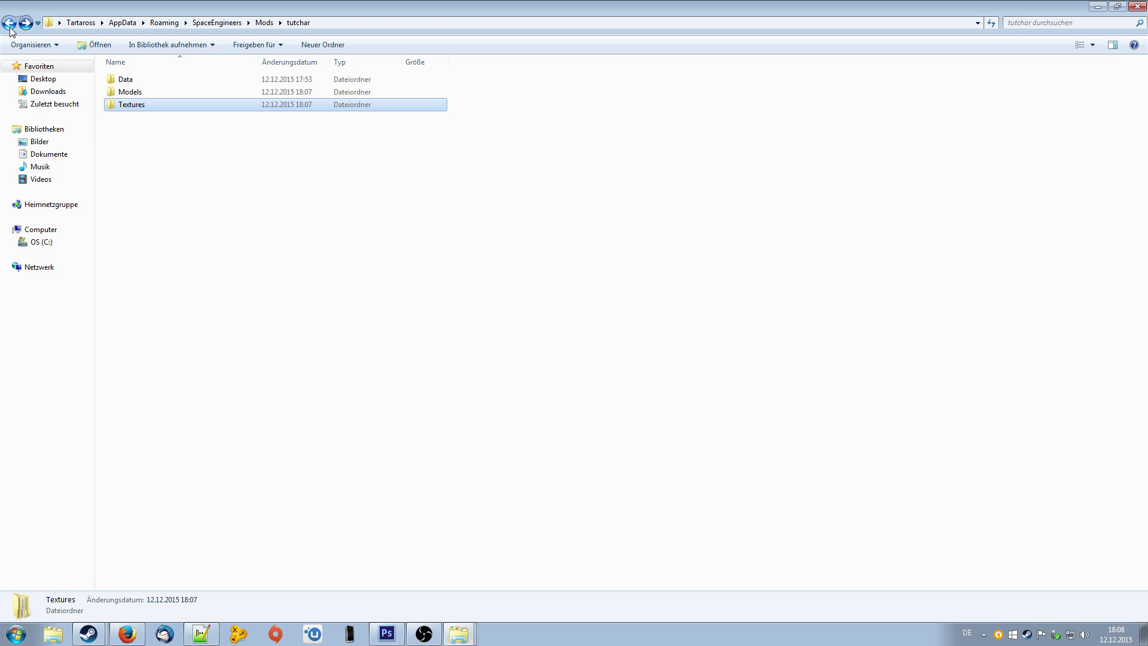
left_click(233, 228)
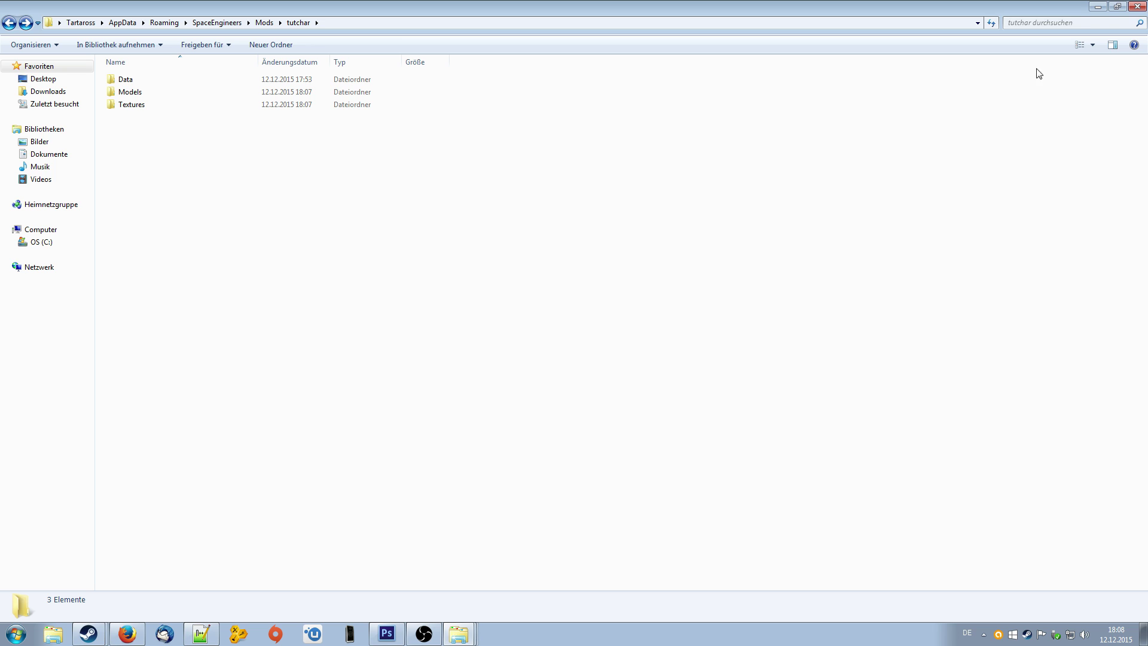
Step: Minimize the mod folder window and open the SpaceEngineersModSDK folder by launching the Mod SDK from Steam
left_click(1096, 6)
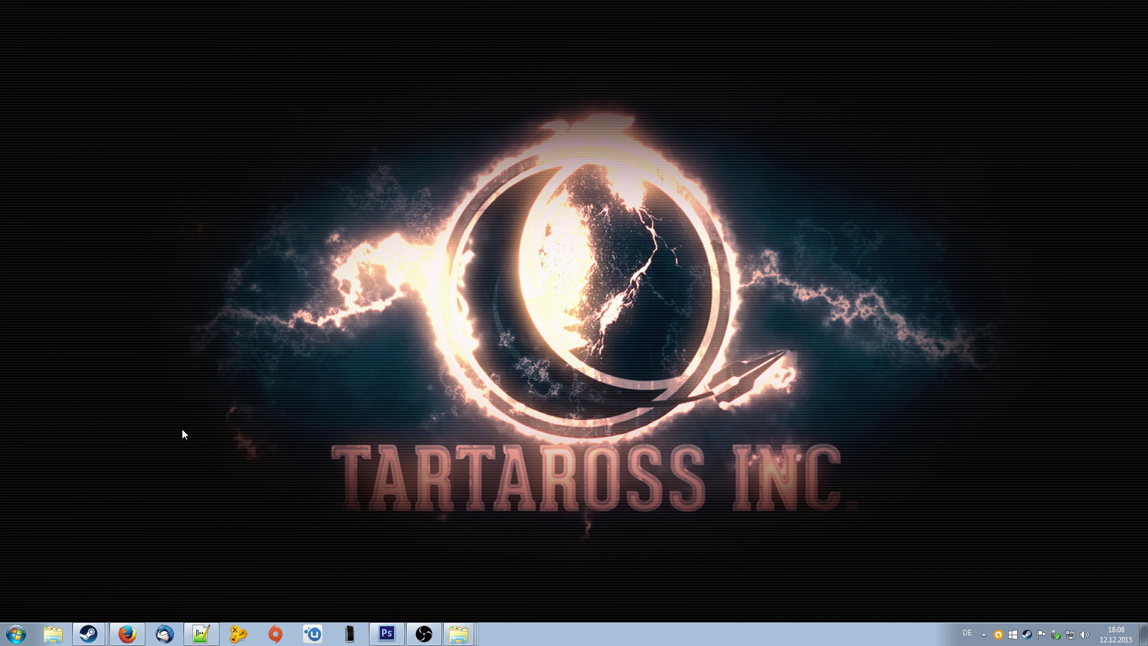
left_click(88, 634)
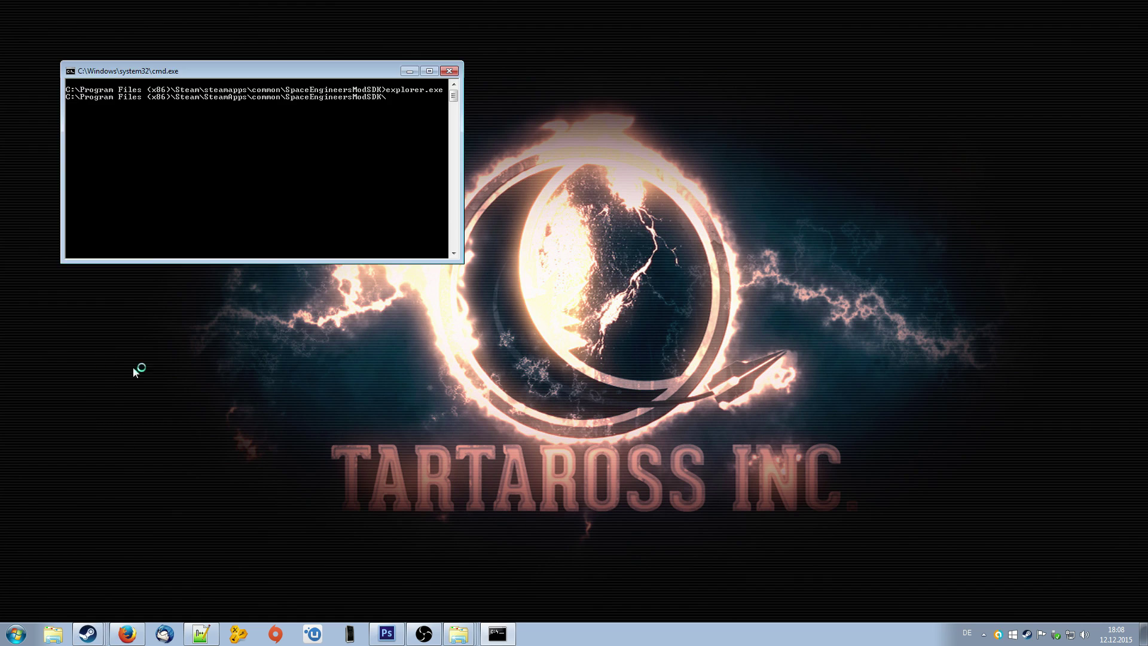
left_click_drag(2, 321, 621, 167)
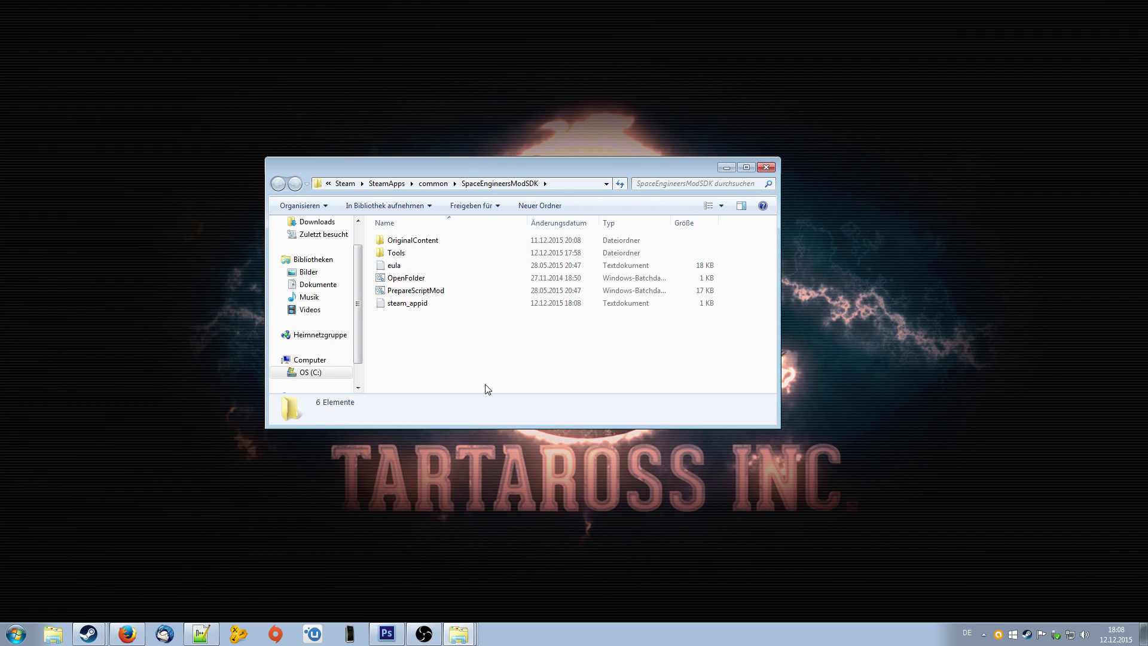
Step: Open the SDK's Tools\MwmBuilder folder and look through its files
double_click(395, 257)
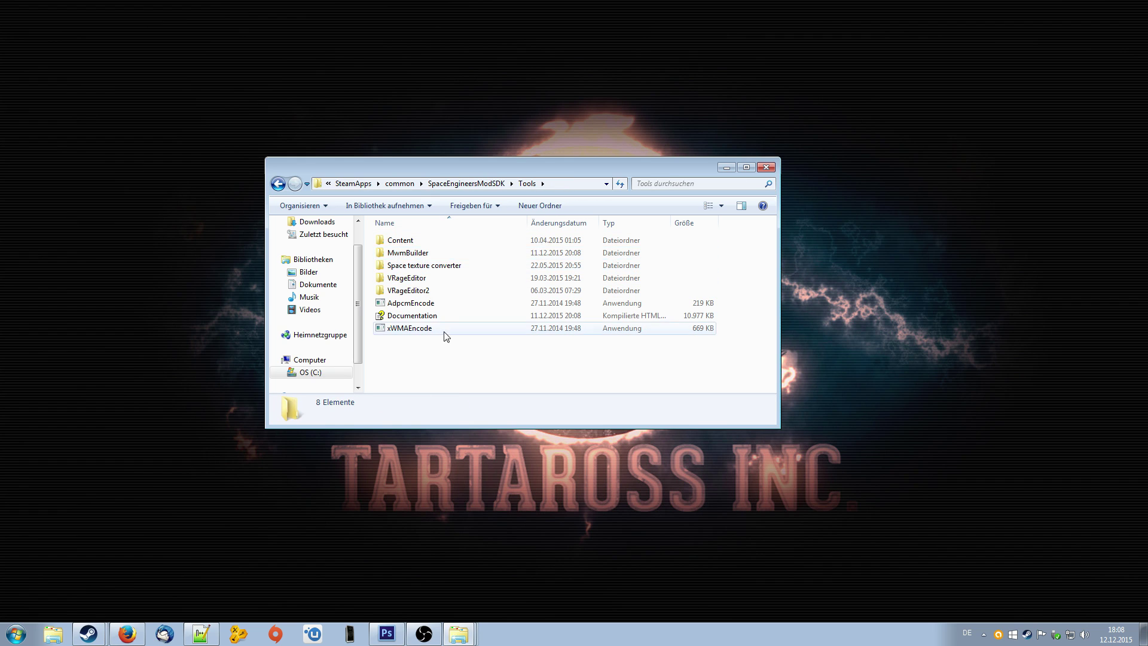
double_click(404, 254)
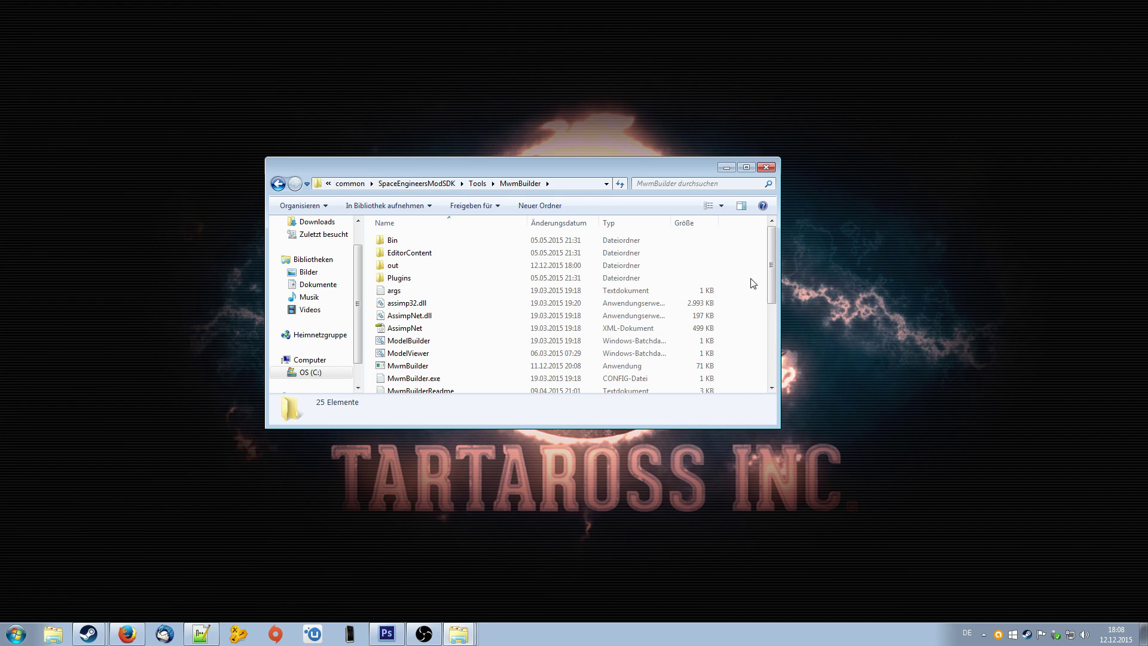
scroll(752, 286, "down", 4)
scroll(754, 287, "up", 4)
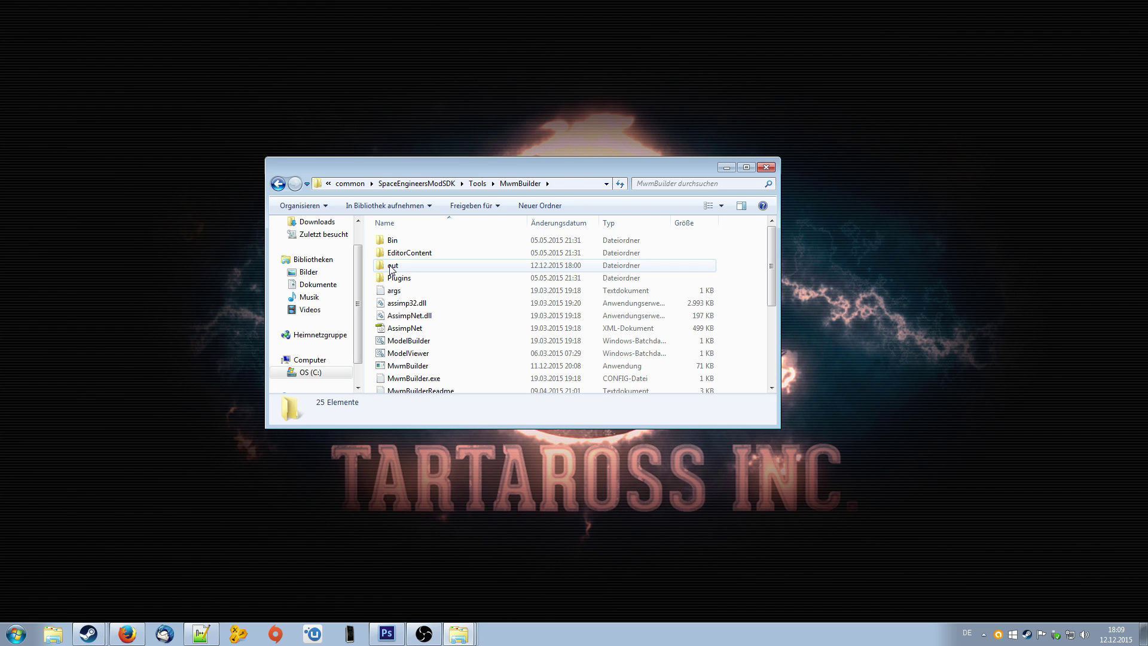
scroll(517, 323, "down", 4)
scroll(478, 304, "up", 4)
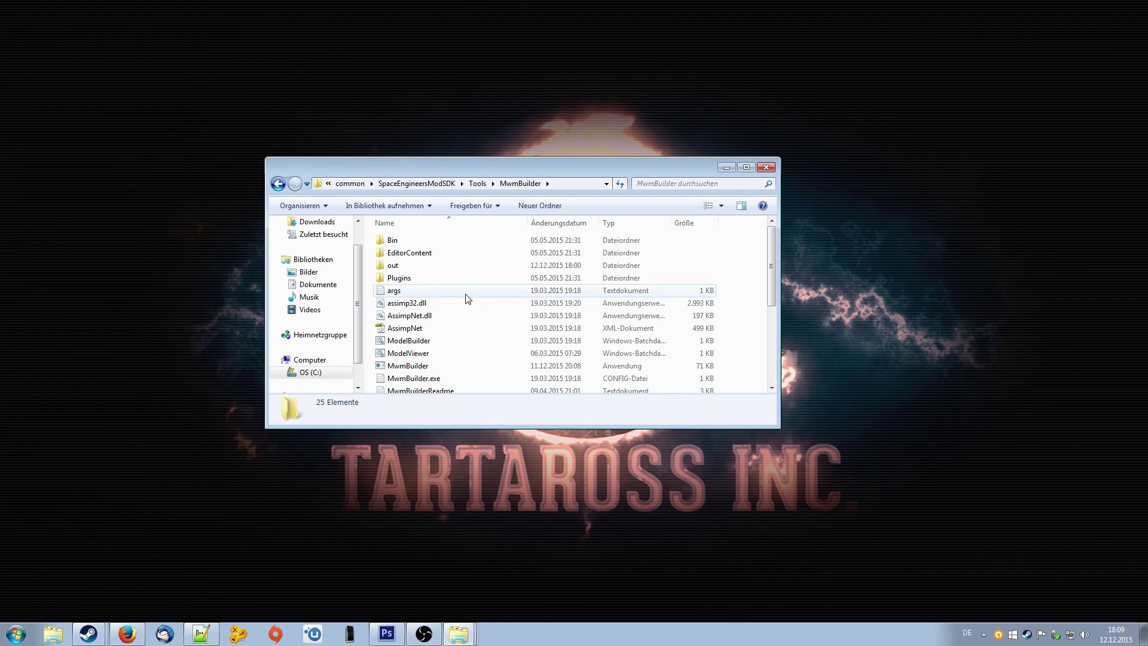
Step: Check the MwmBuilderout shortcut in the out folder and return to the MwmBuilder folder
double_click(393, 266)
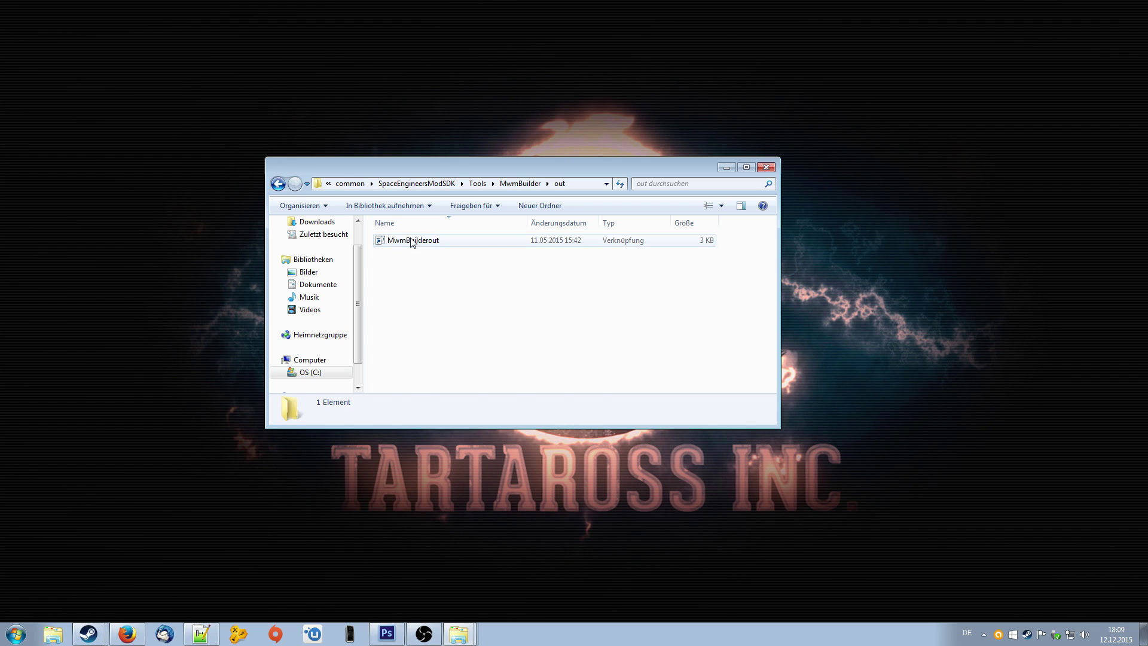
left_click(412, 242)
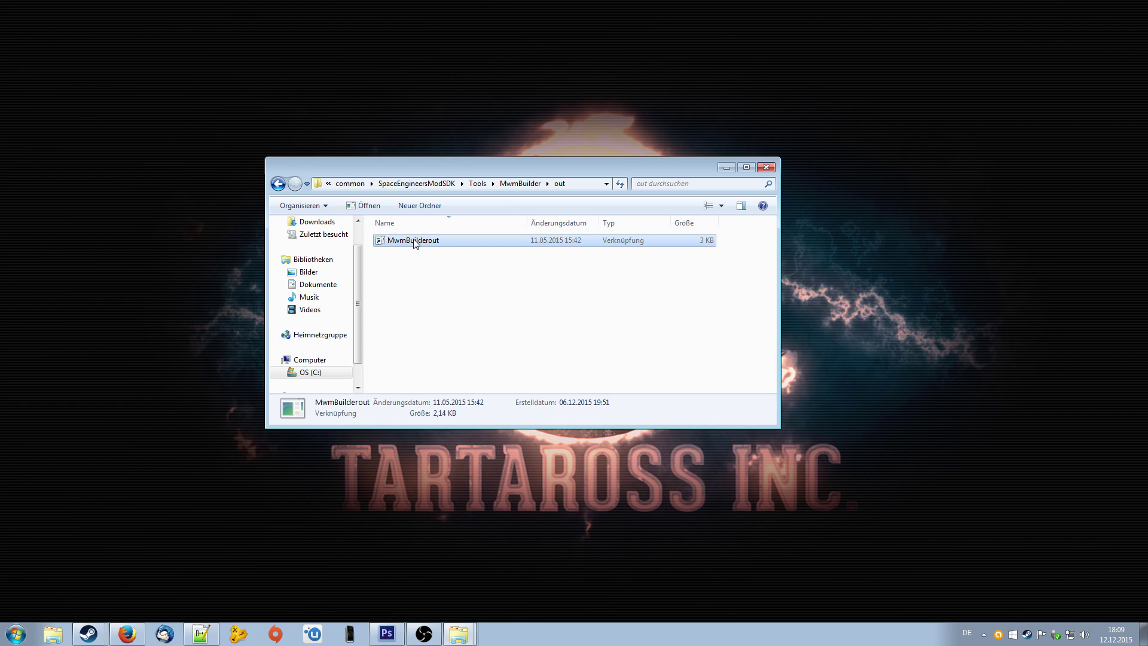
left_click(278, 183)
Step: Create a shortcut to the MwmBuilder application in the same folder and delete it again
left_click(418, 366)
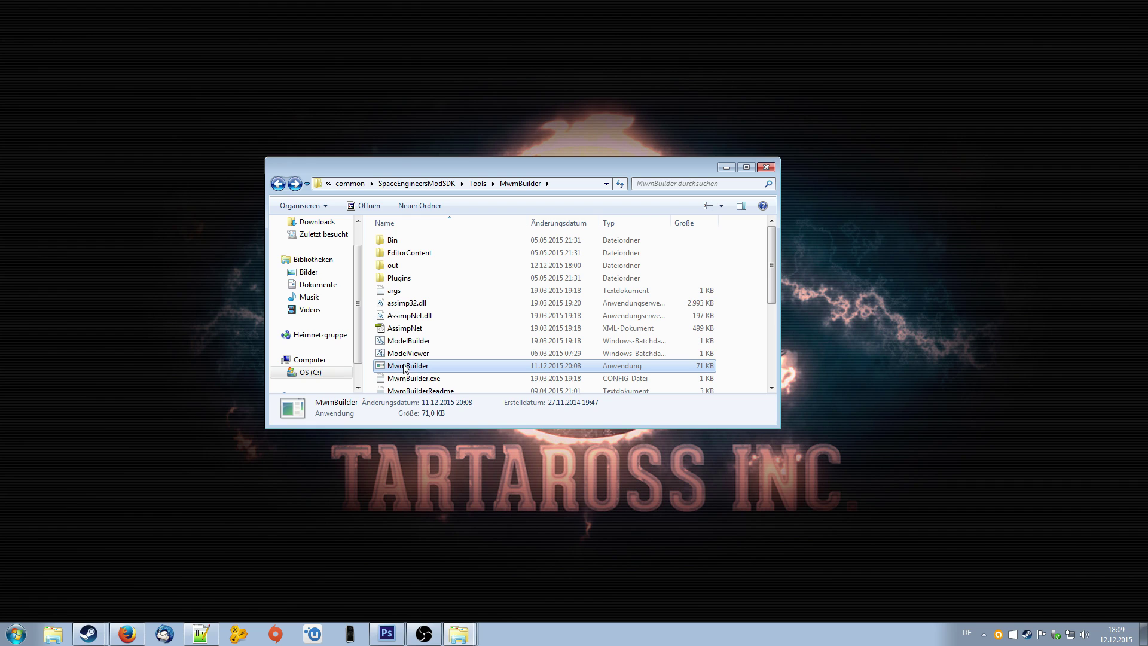
right_click(406, 368)
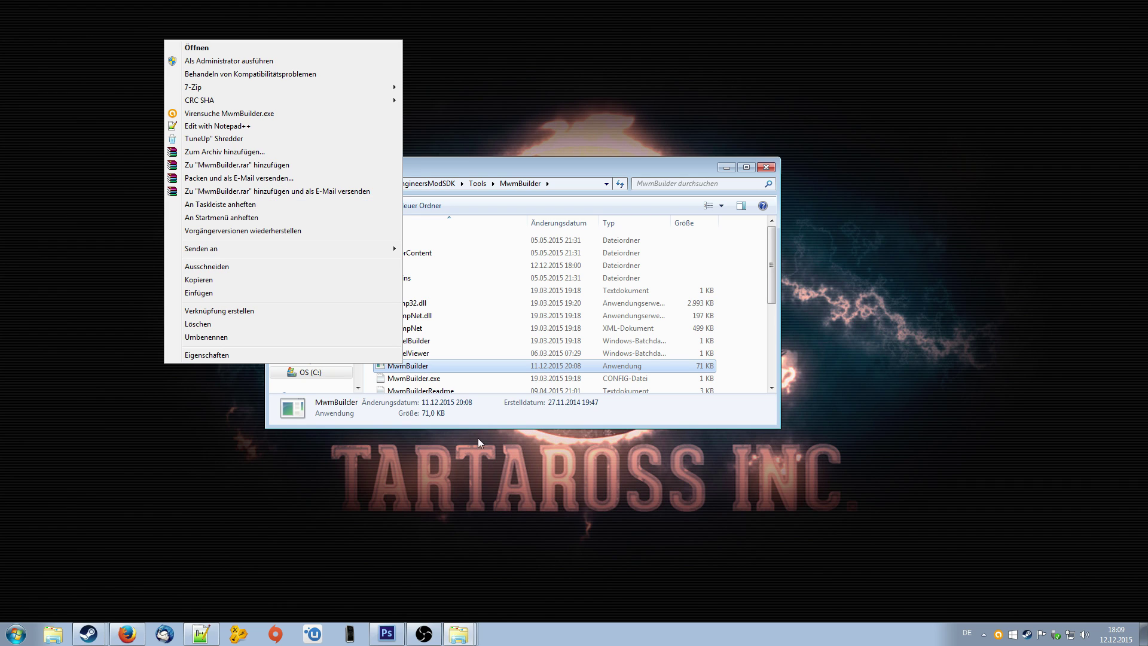
left_click(306, 316)
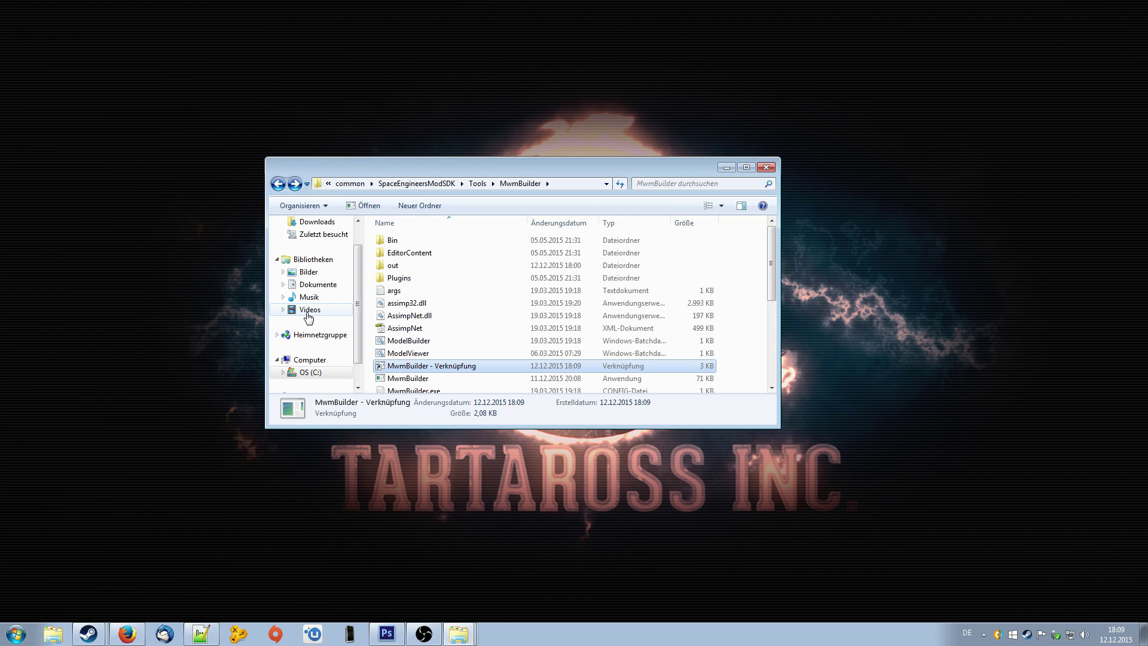
right_click(432, 366)
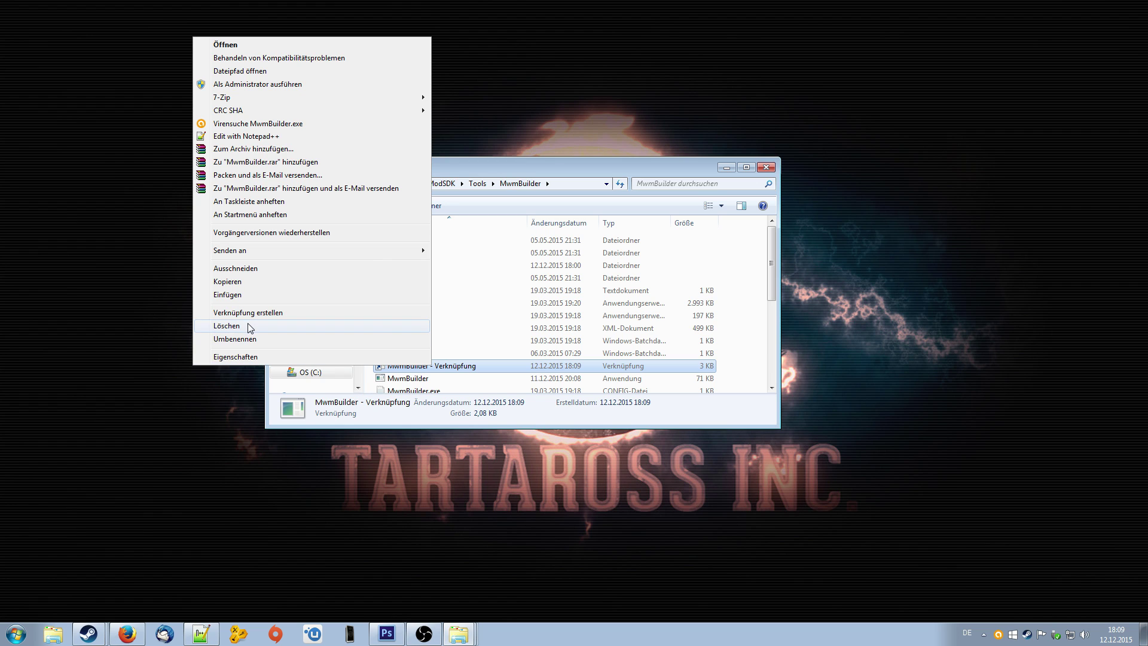
left_click(245, 328)
left_click(611, 368)
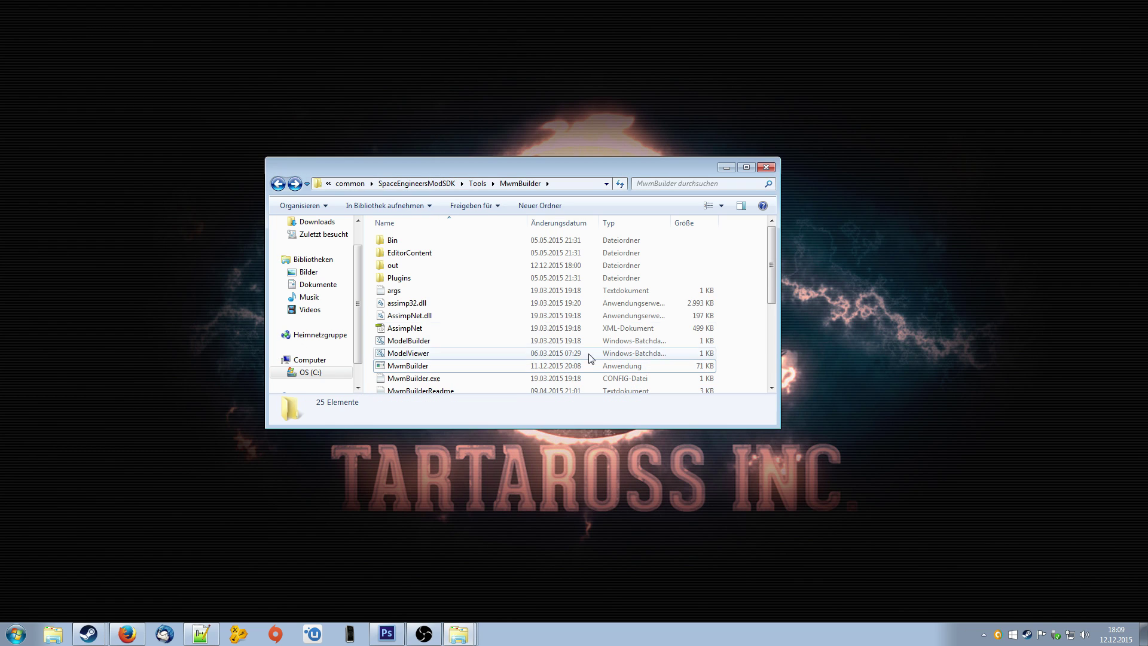
Step: Open the properties of the MwmBuilderout shortcut inside the out folder
double_click(393, 266)
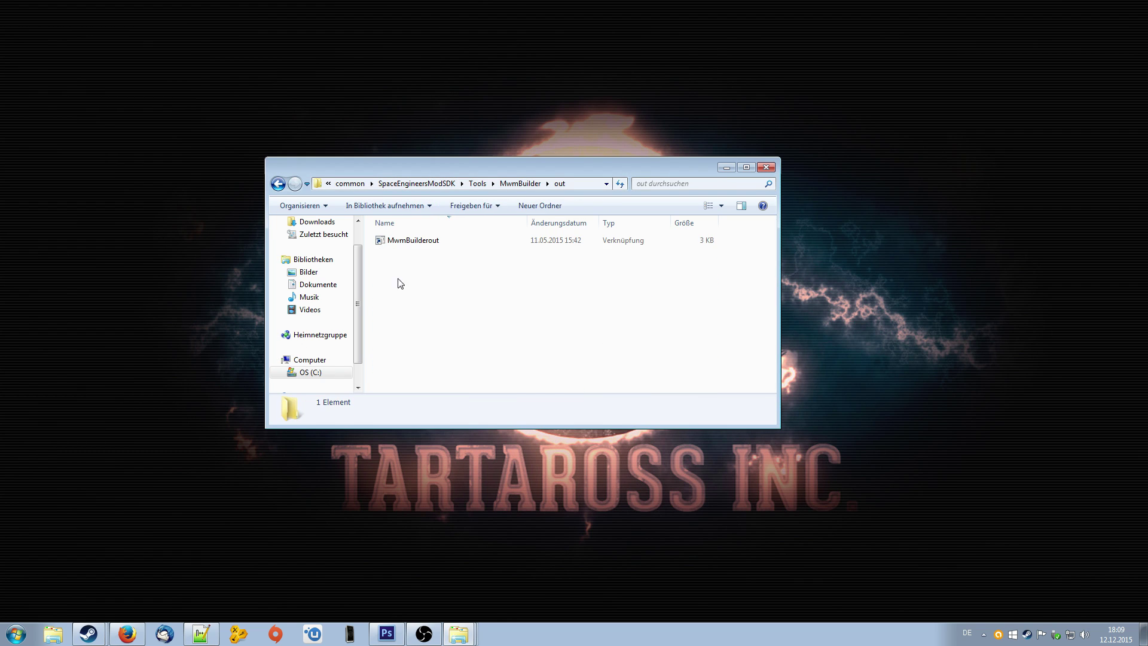
left_click(422, 244)
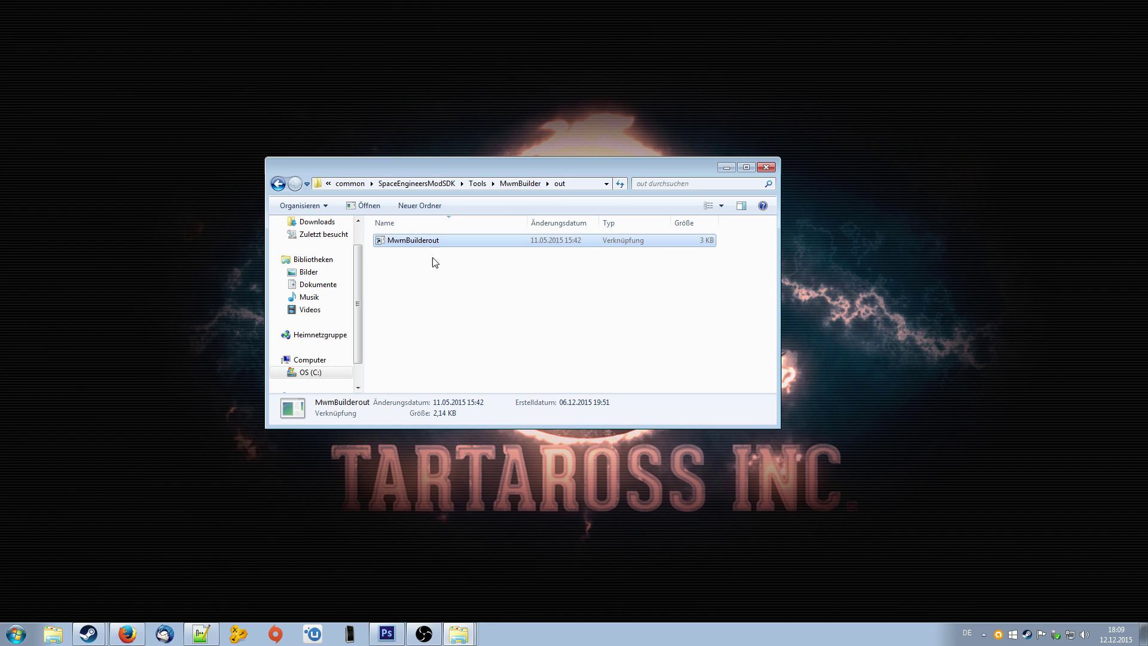
right_click(422, 243)
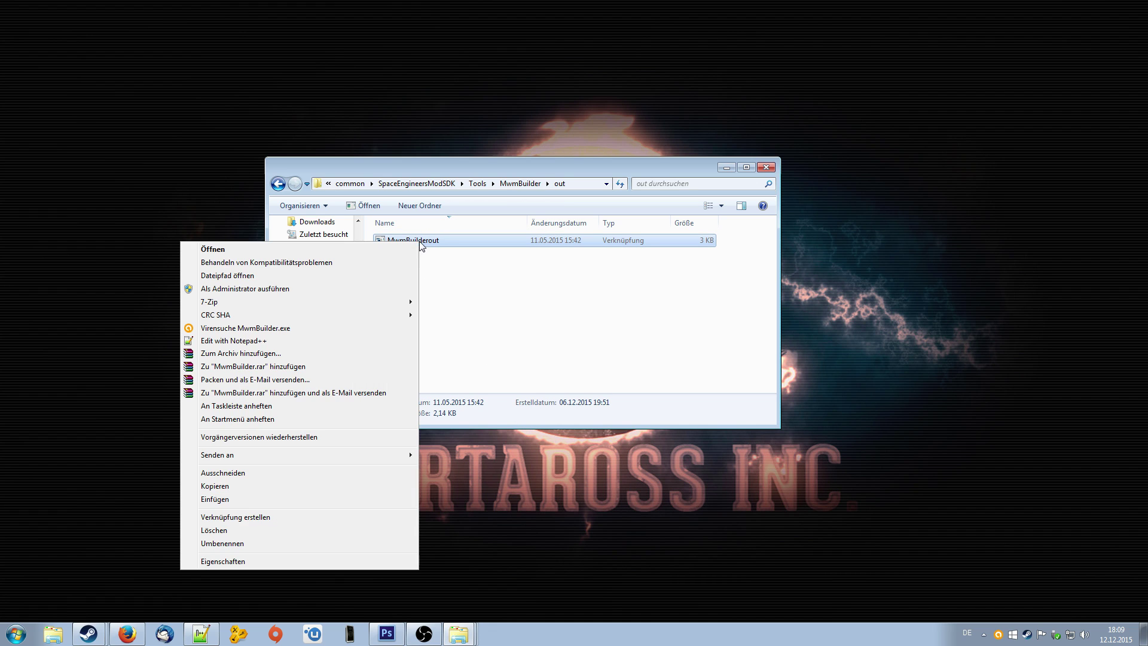
left_click(227, 562)
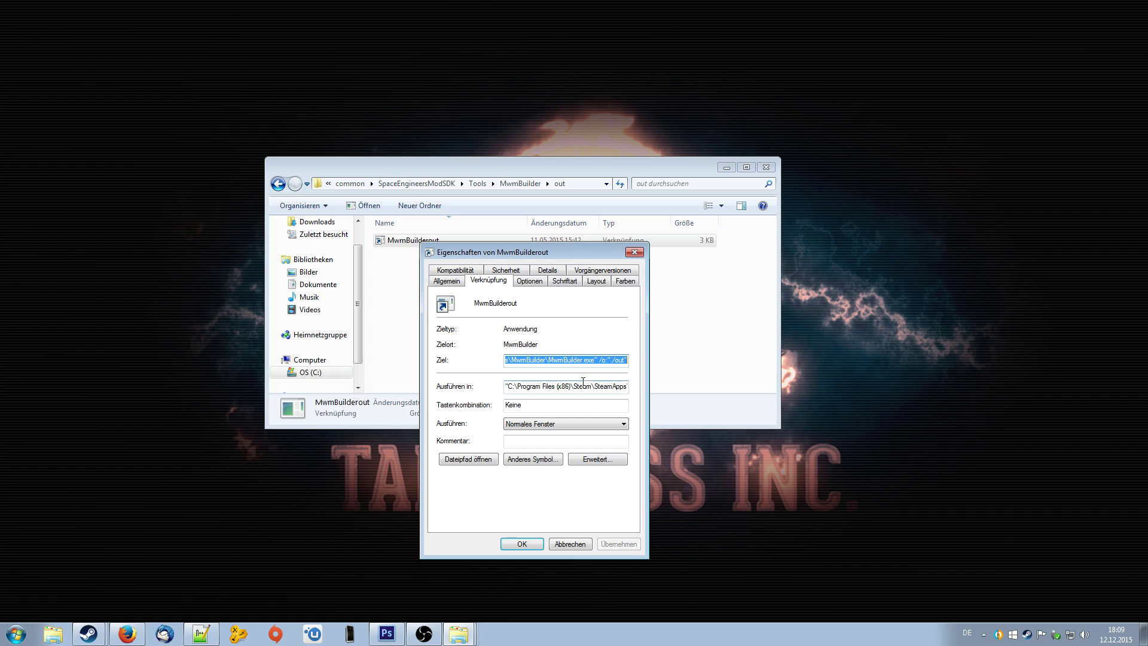
Step: Examine the /o:"./out" argument at the end of the shortcut's target path and close the properties
left_click(599, 361)
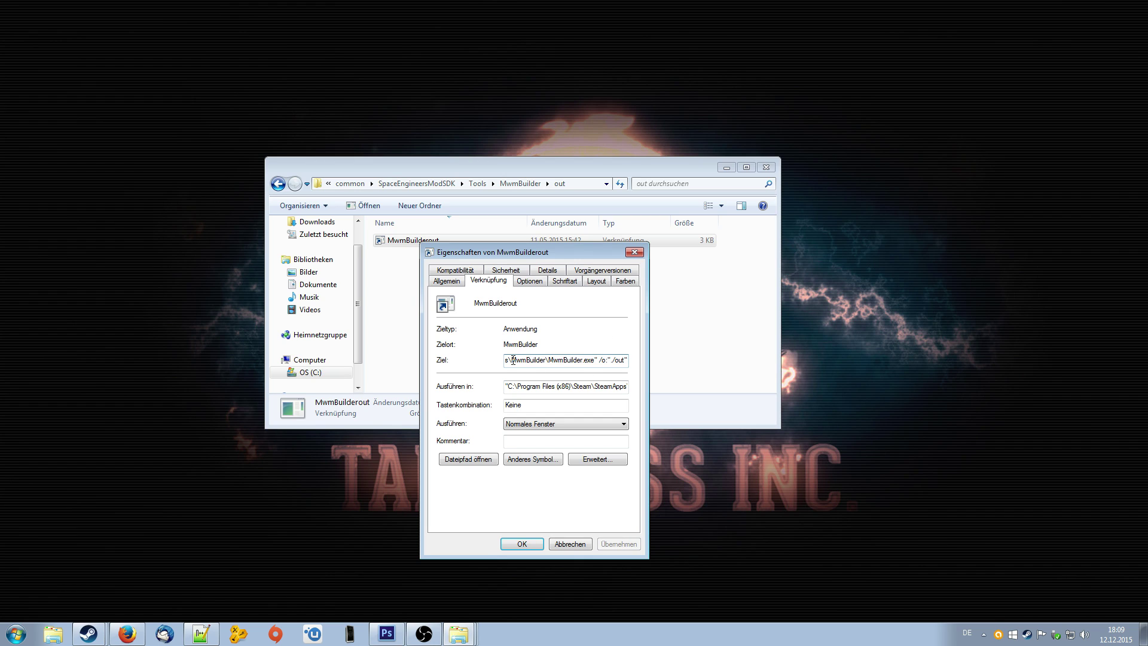
left_click_drag(513, 361, 674, 377)
left_click(621, 361)
key("Left")
key("ctrl+shift+Left")
left_click_drag(599, 359, 617, 361)
left_click(518, 544)
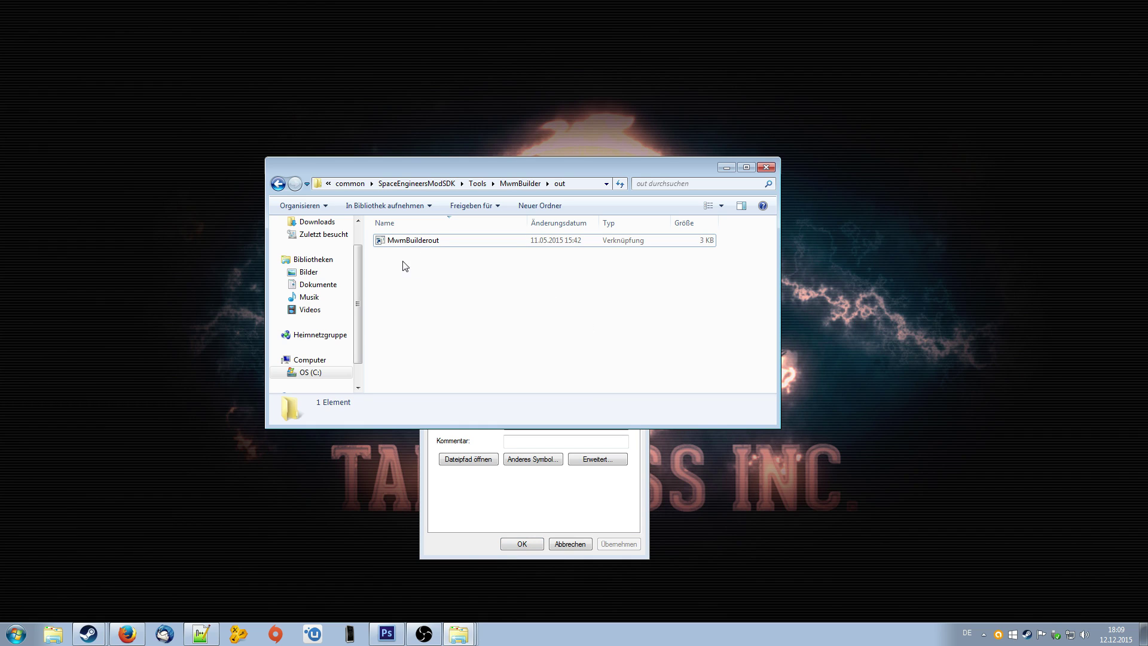
left_click(544, 495)
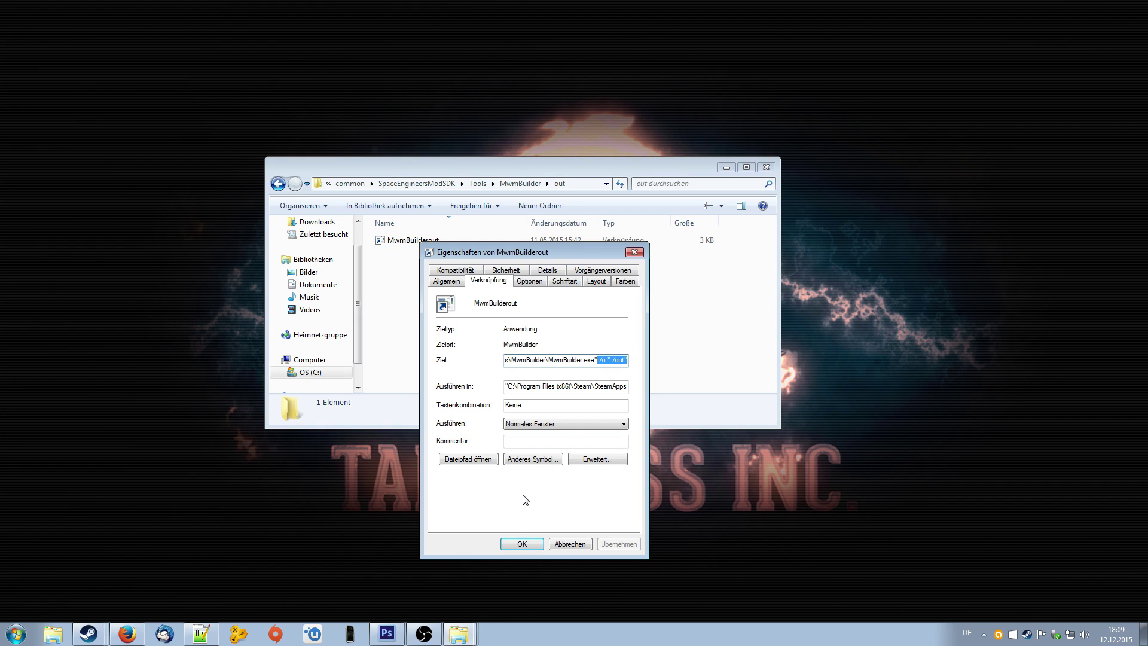
left_click(638, 257)
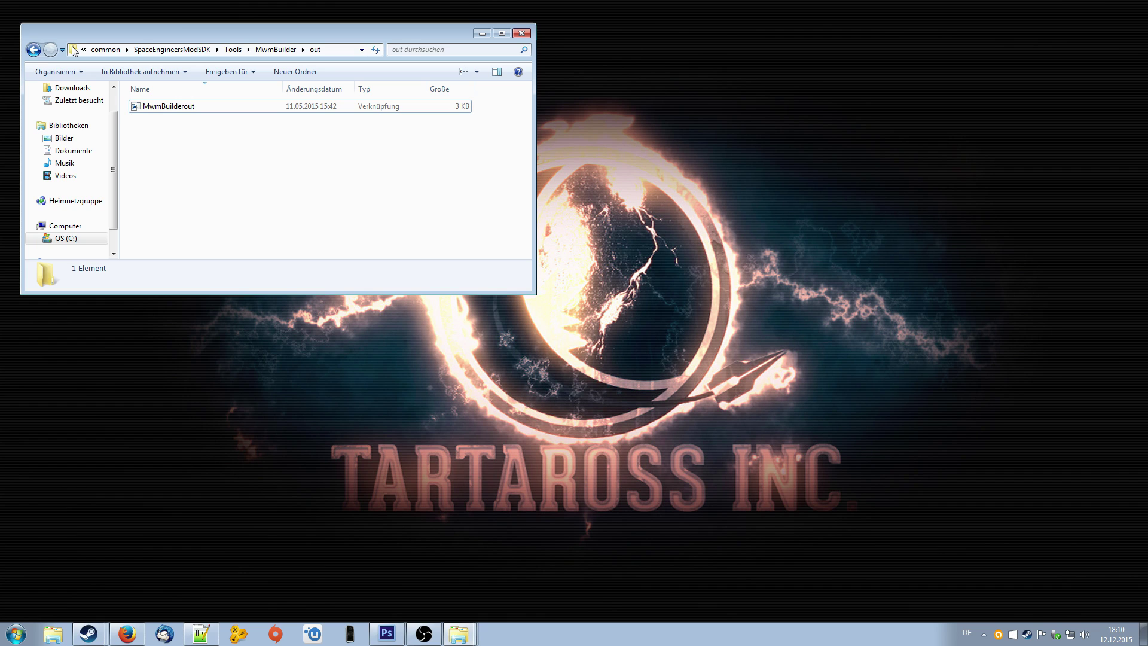
Step: Open OriginalContent\Models\Characters\Astronaut in the SpaceEngineersModSDK folder and enlarge the window to show all its files
left_click(157, 52)
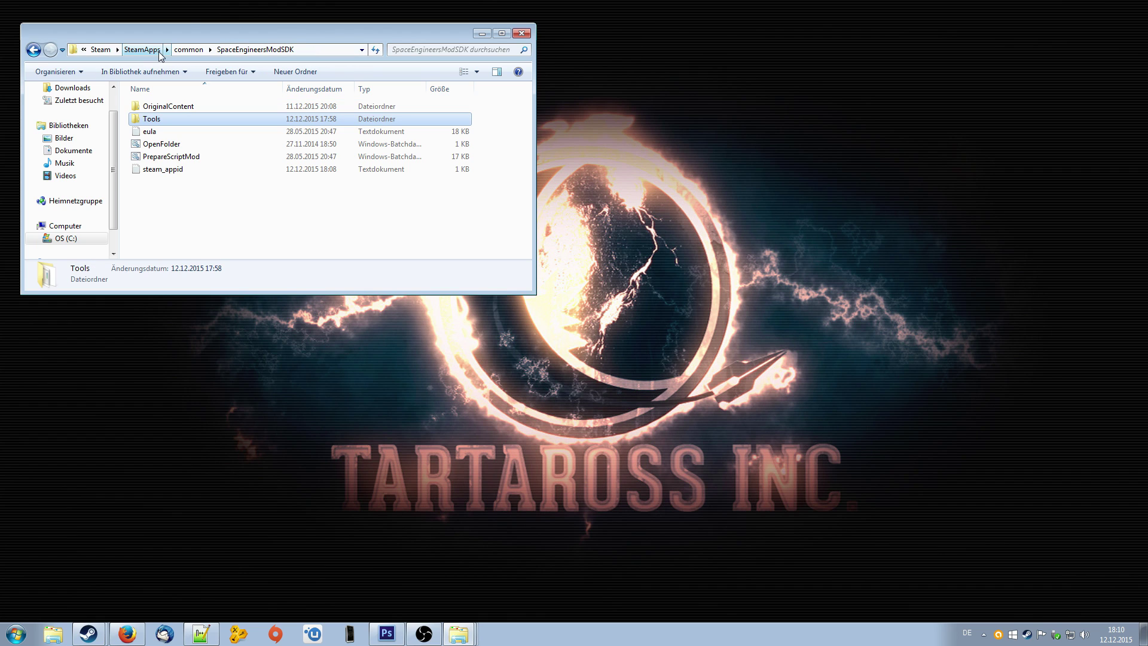
left_click(225, 216)
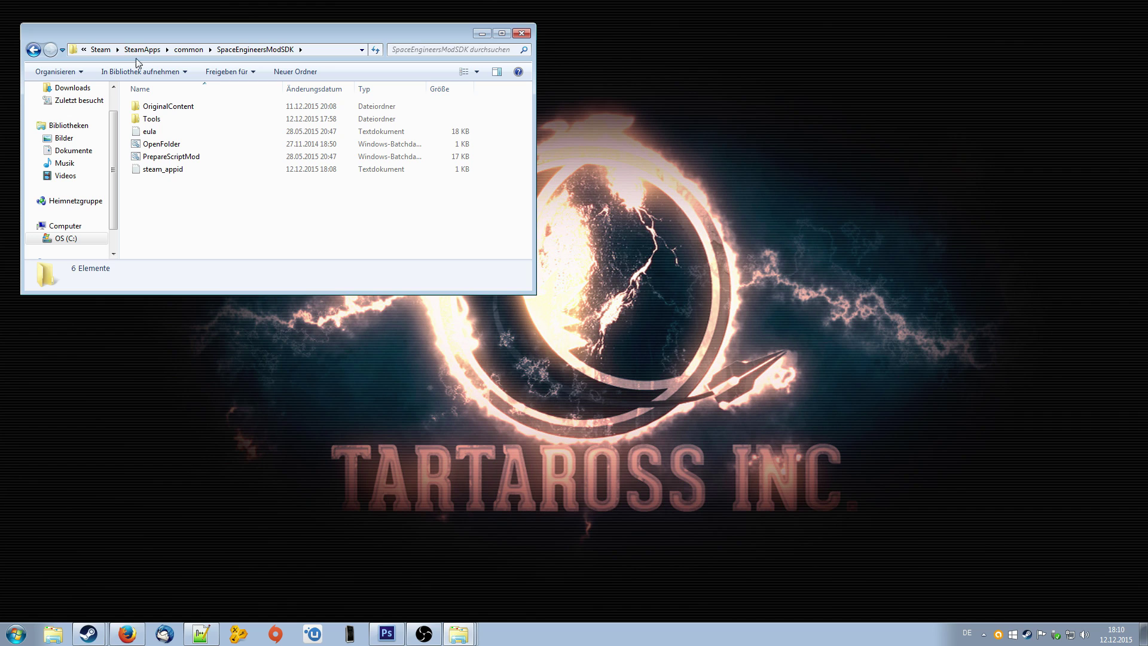
double_click(166, 108)
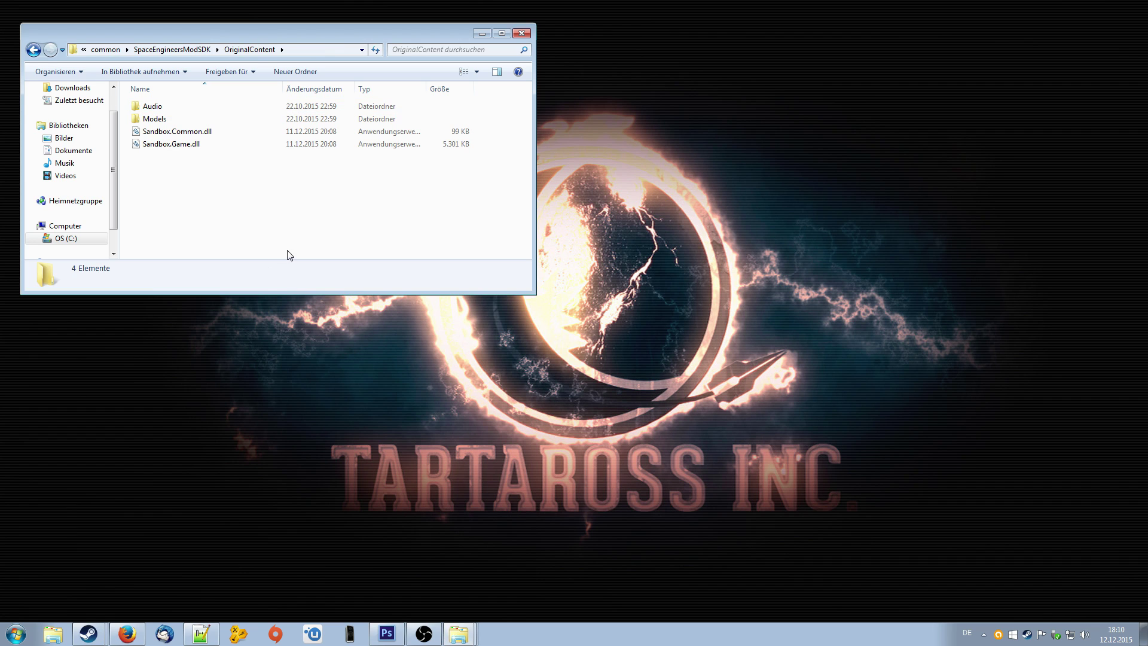
left_click_drag(262, 34, 437, 77)
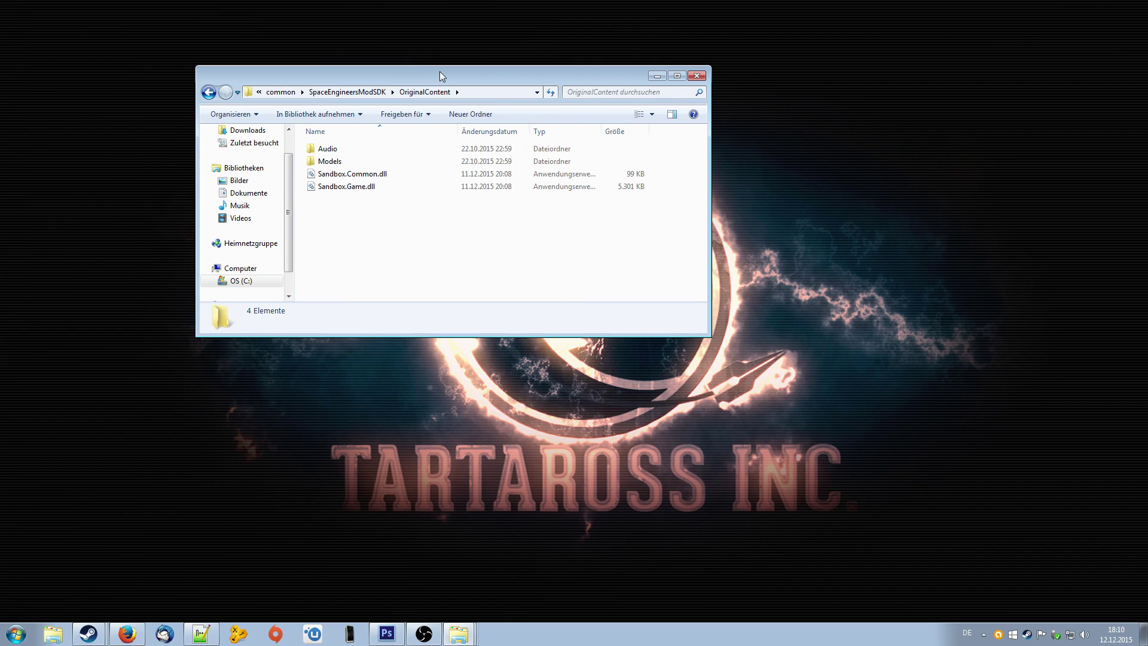
double_click(330, 162)
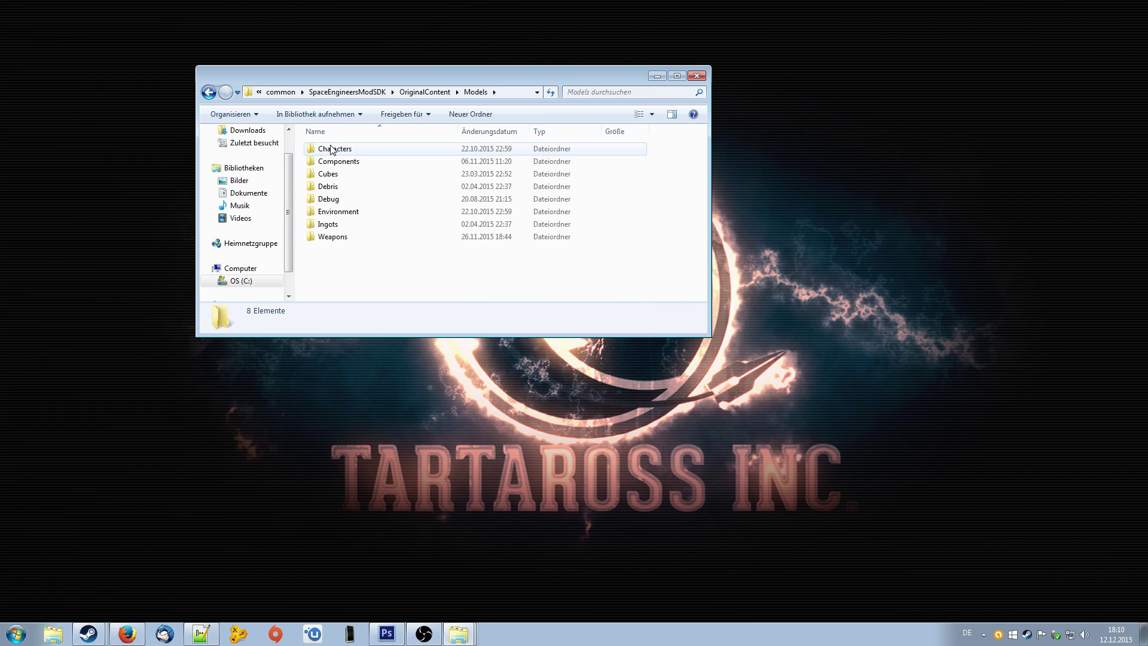
double_click(332, 149)
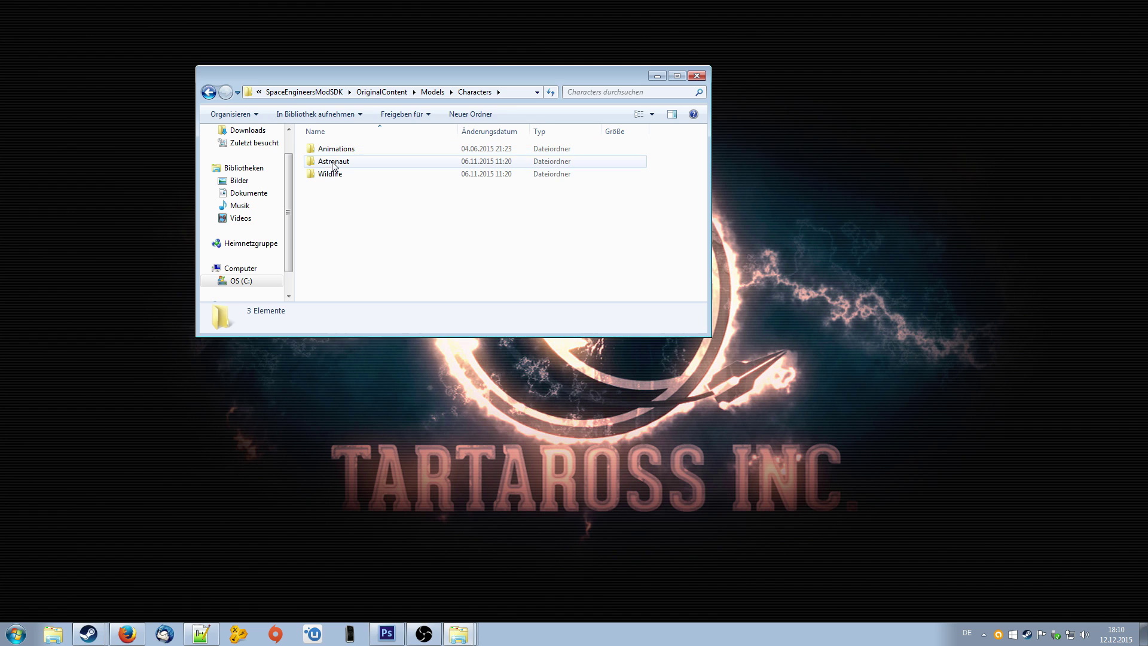
double_click(333, 161)
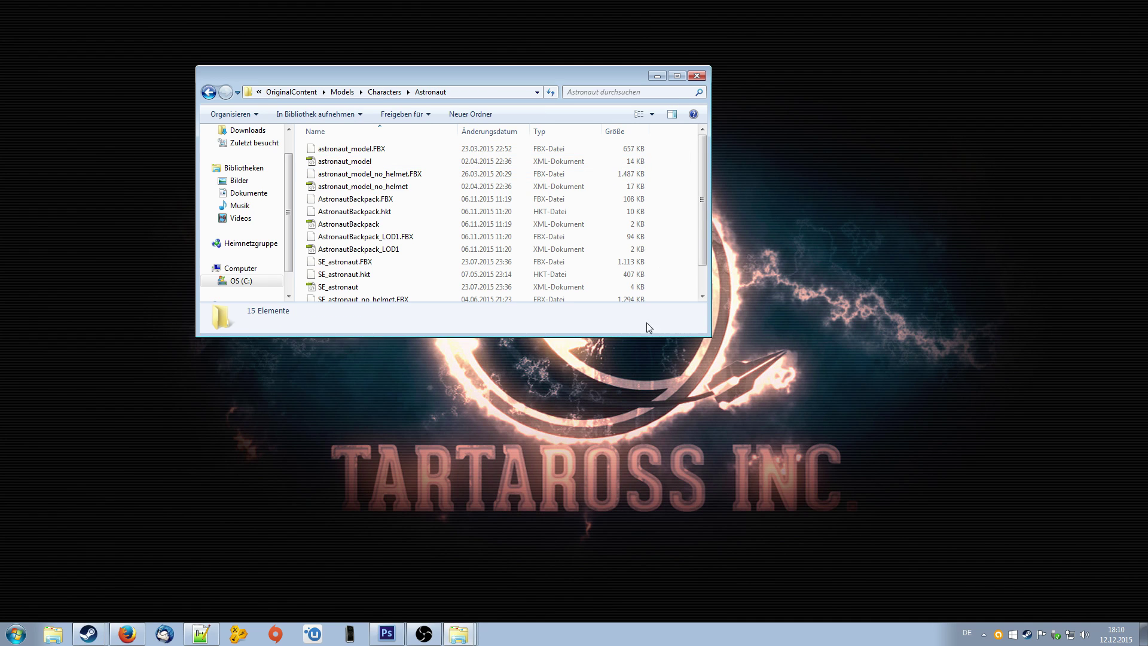
left_click_drag(630, 333, 630, 492)
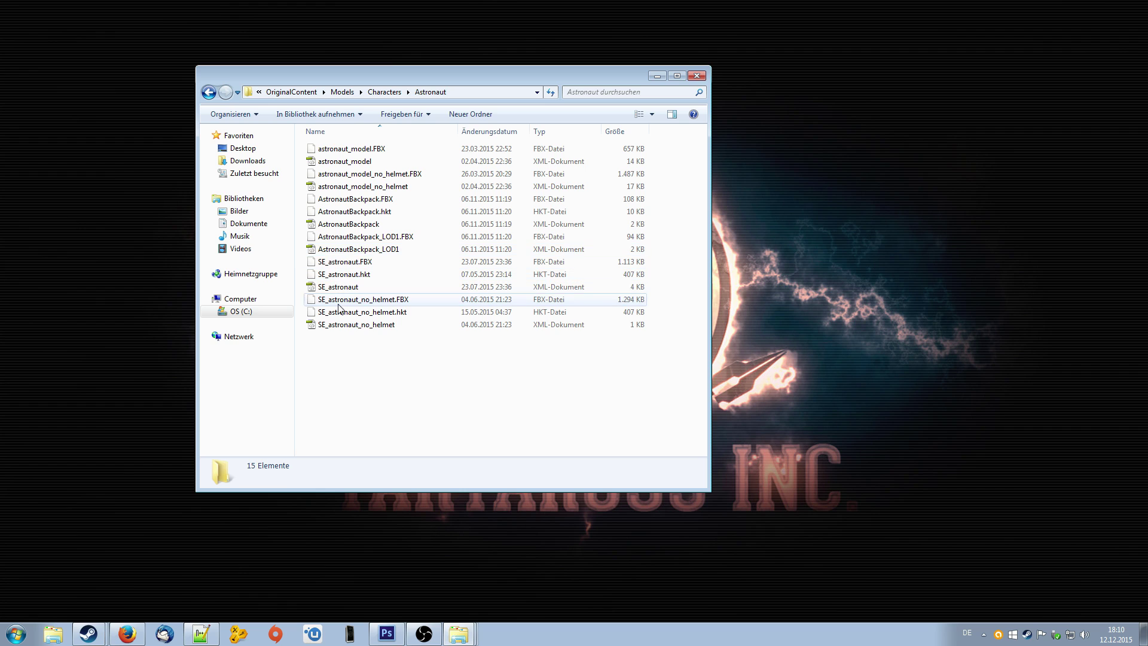
Step: Copy the six SE_astronaut and SE_astronaut_no_helmet FBX, HKT and XML files into the SDK's Tools\MwmBuilder\out folder
left_click(339, 327)
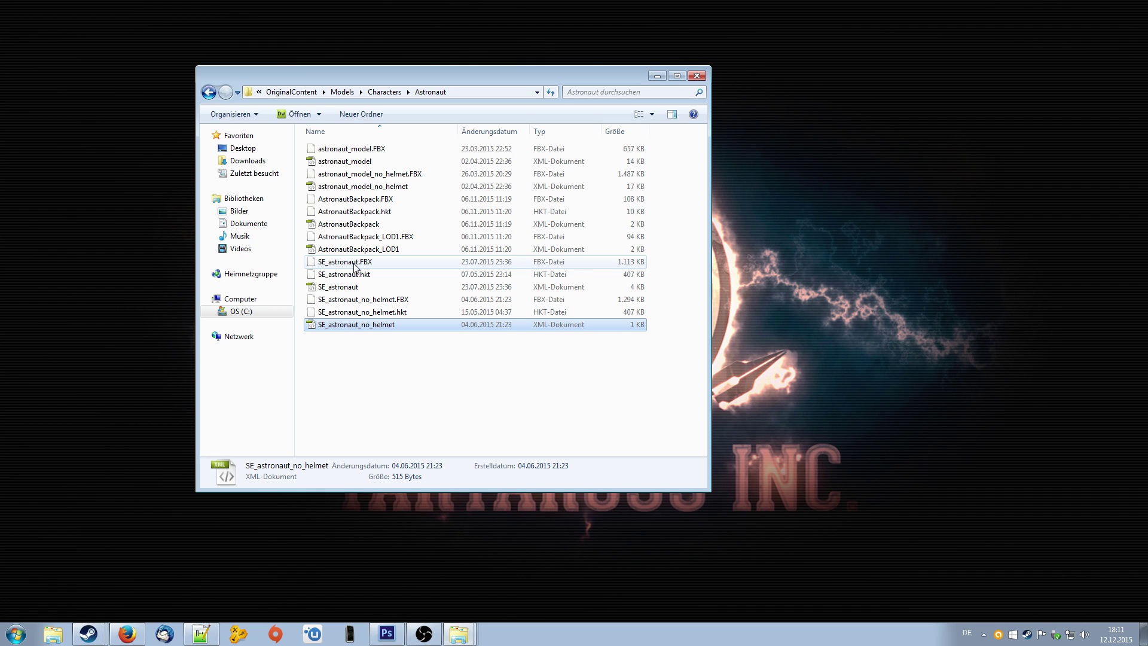
left_click(354, 263, "shift")
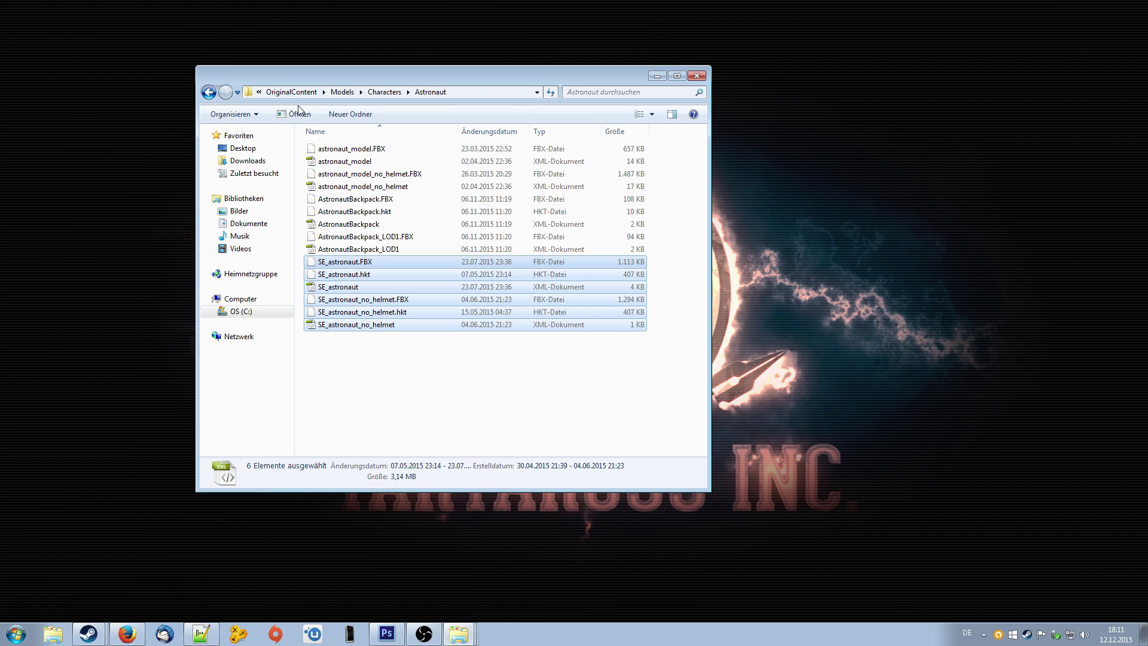
left_click(291, 91)
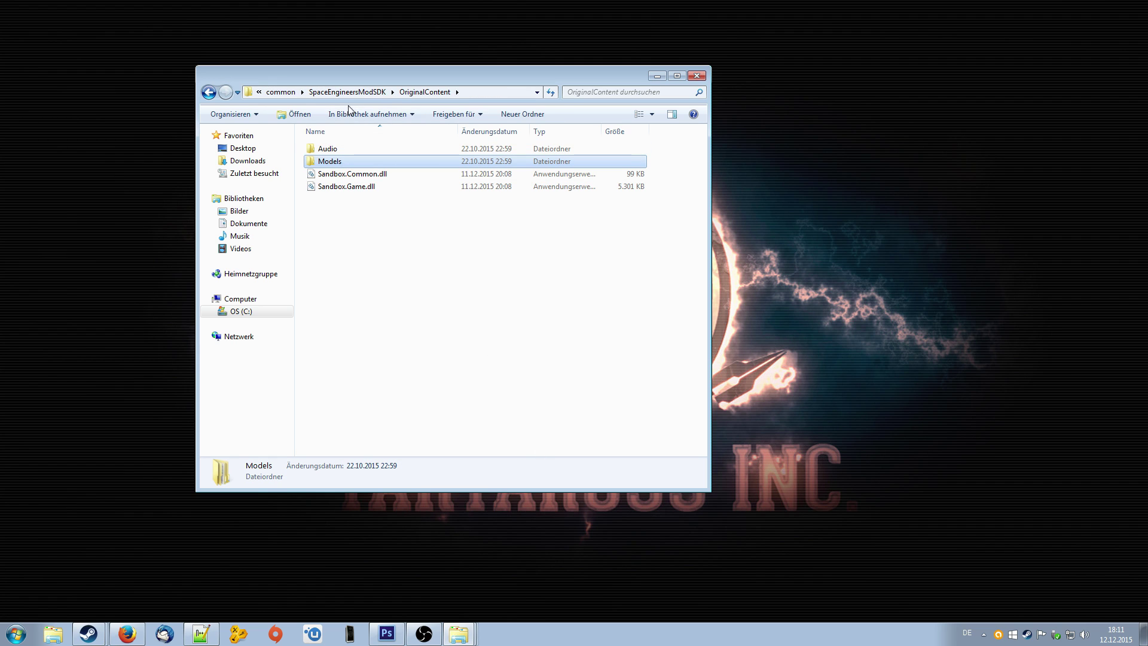
left_click(349, 91)
double_click(330, 161)
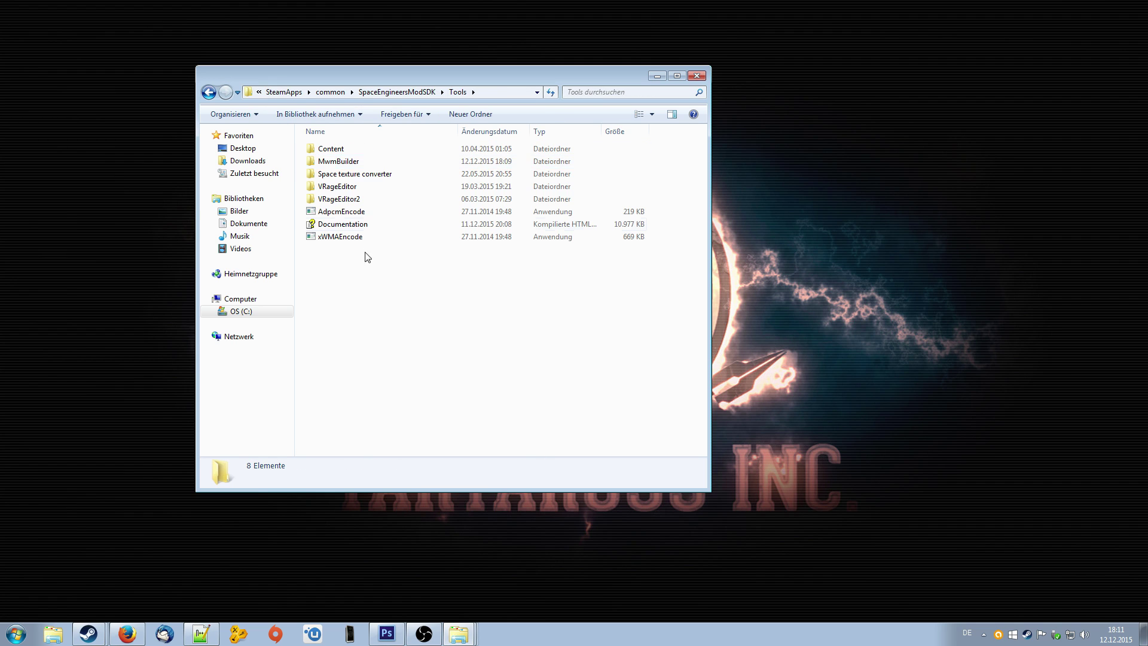
double_click(332, 162)
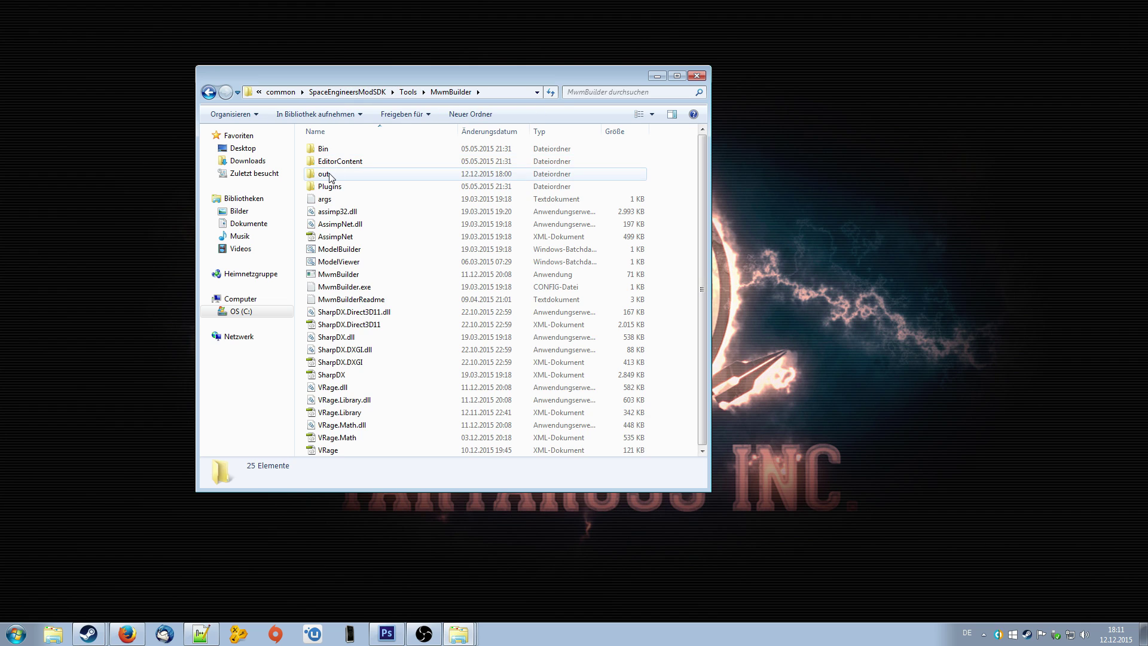
double_click(328, 175)
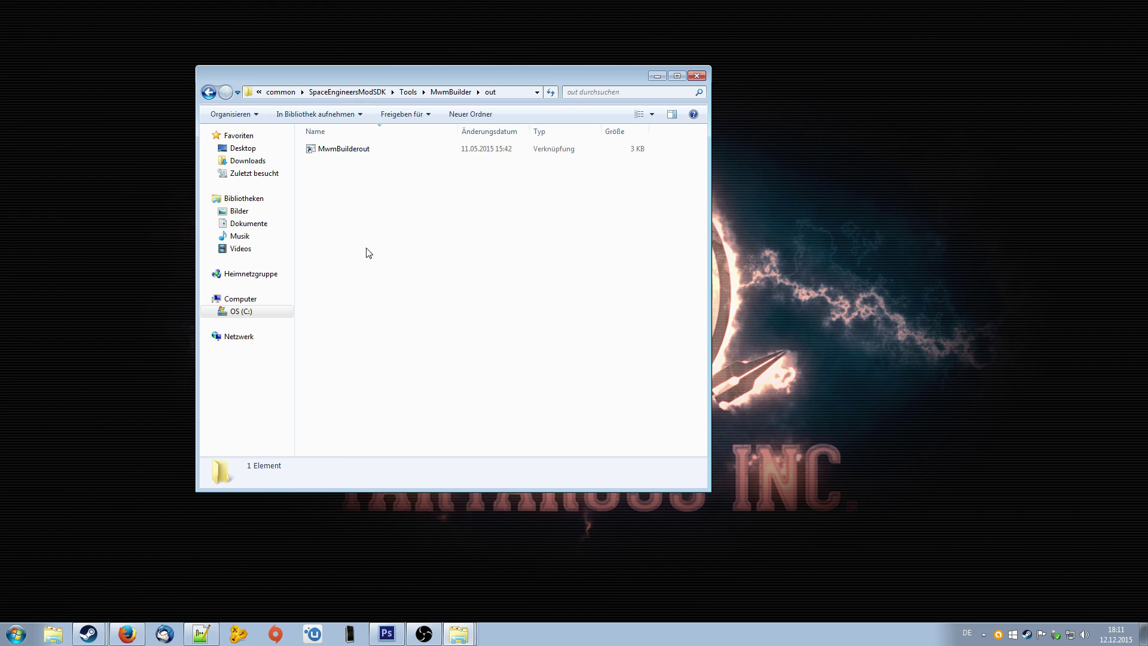
key("ctrl+v")
left_click(398, 275)
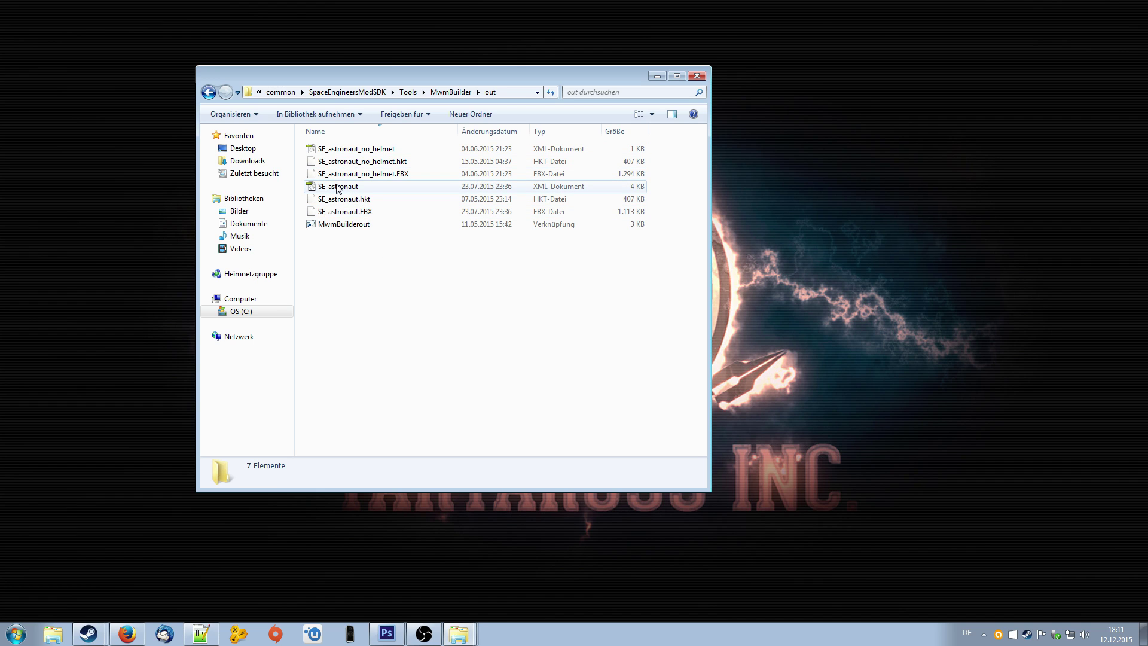
left_click(354, 150)
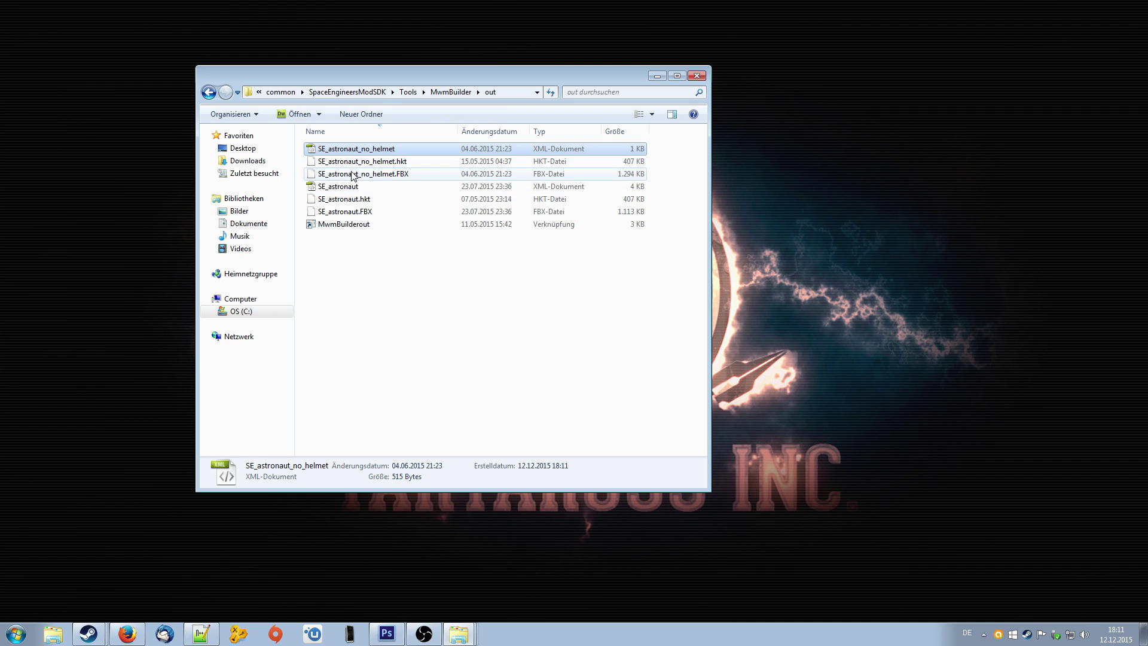
left_click(326, 257)
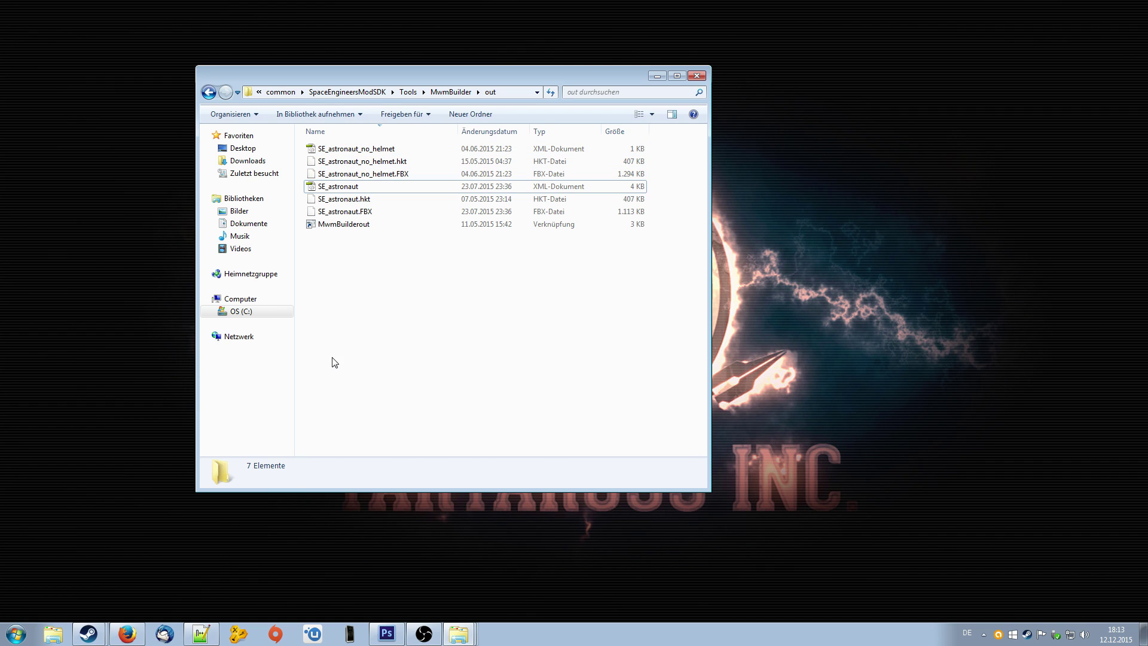
Step: Create a new folder named dx11xml inside the out folder
right_click(383, 304)
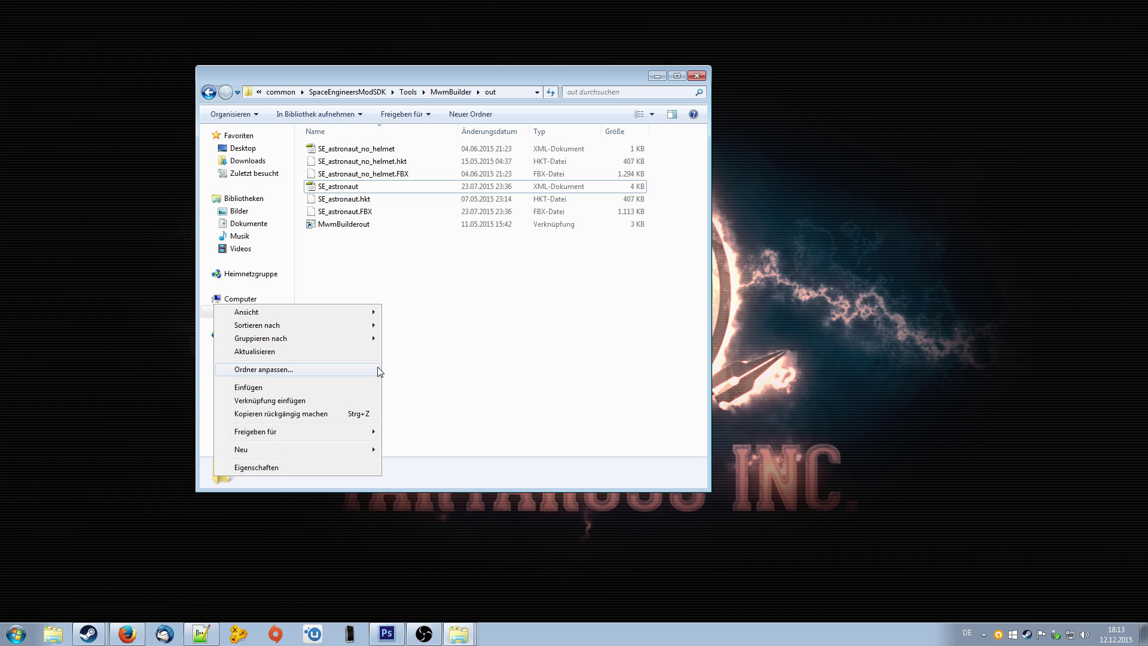
mouse_move(289, 453)
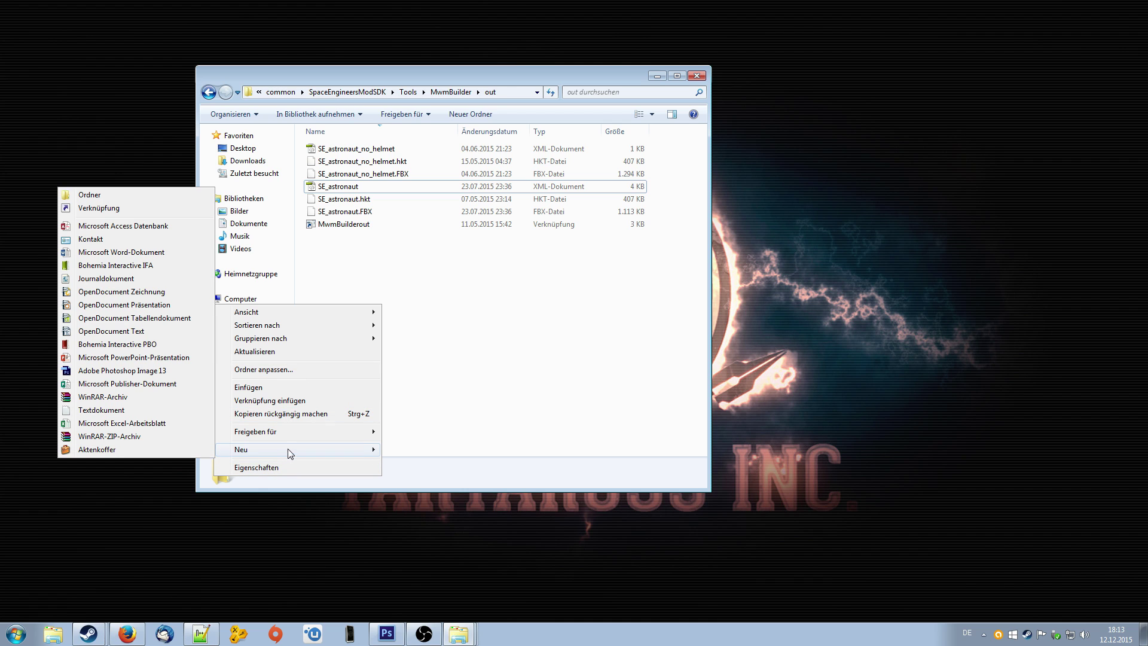
left_click(125, 196)
left_click(348, 252)
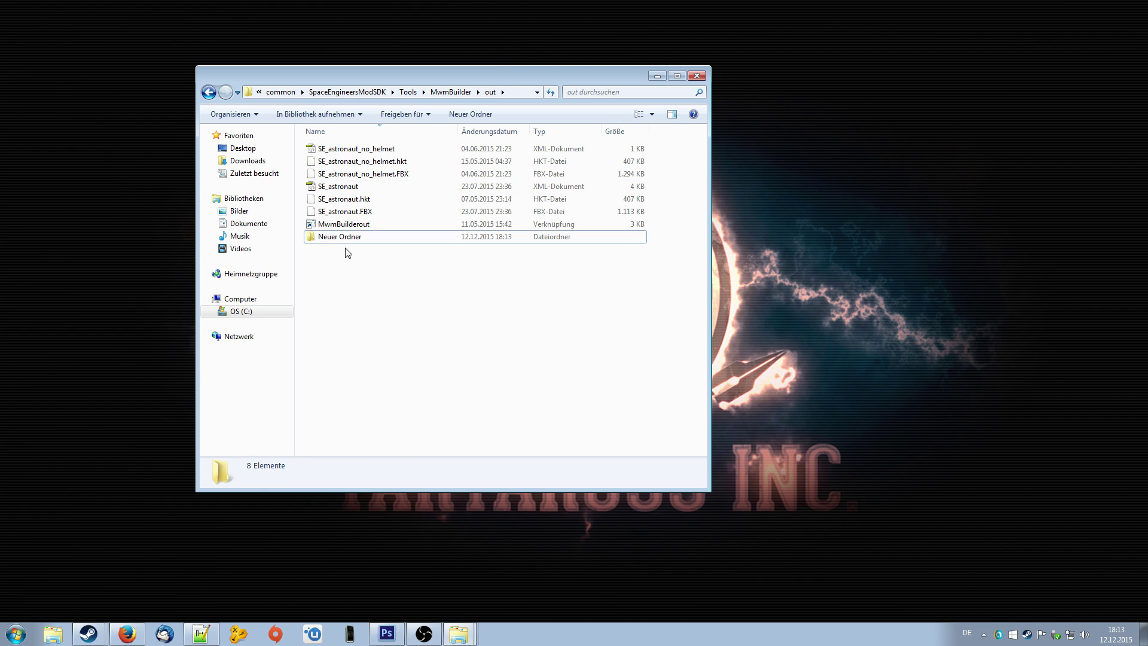
double_click(347, 238)
key("BackSpace")
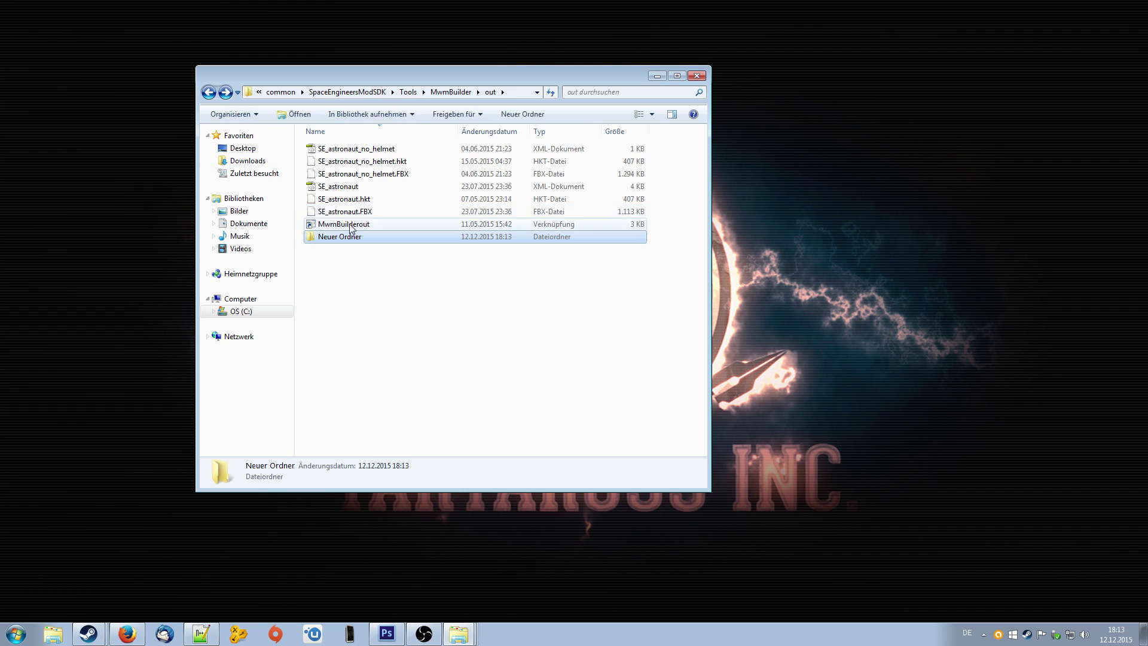
right_click(341, 236)
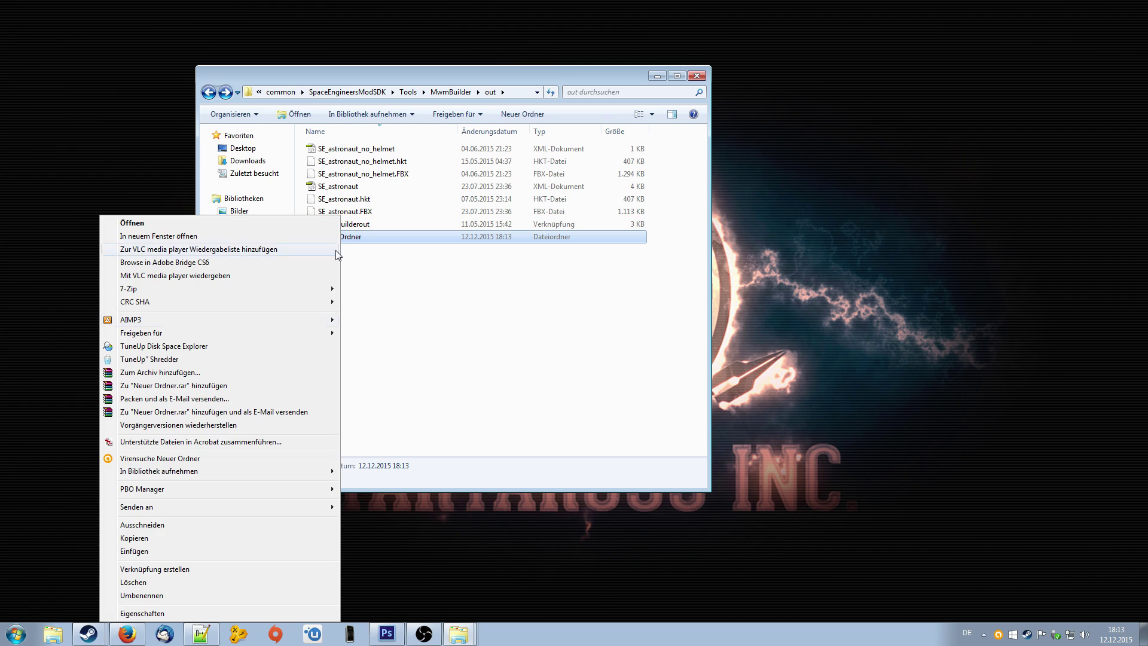
left_click(145, 594)
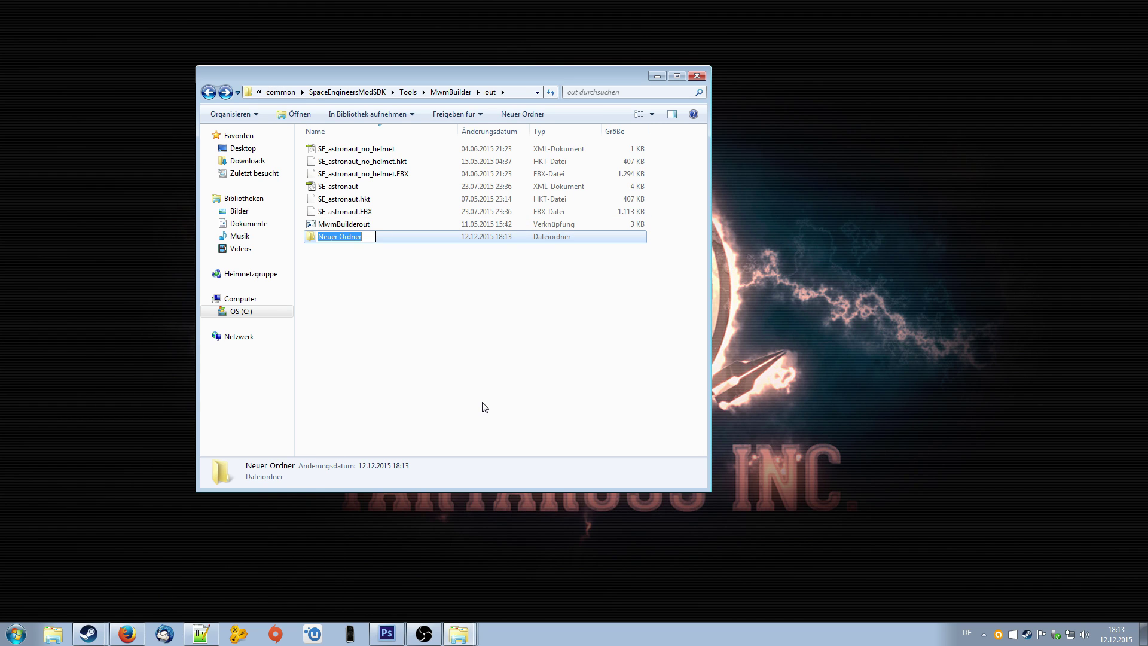
type("dx11xml")
key("Return")
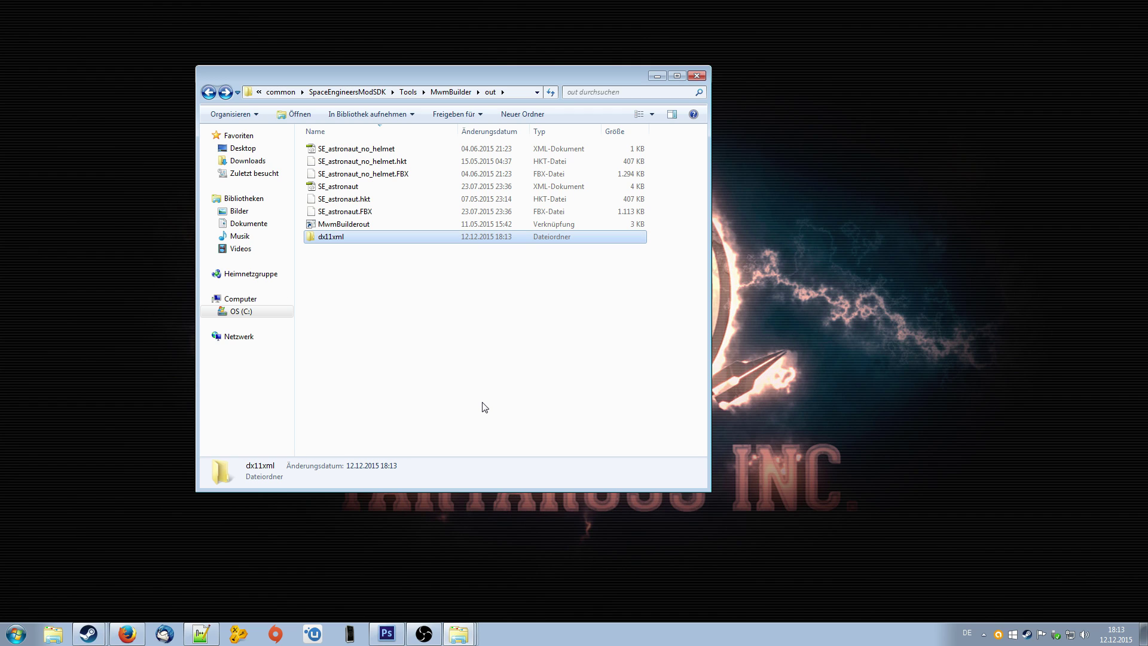
Step: Copy the SE_astronaut and SE_astronaut_no_helmet XML files into the dx11xml folder and return to the out folder
left_click(343, 187)
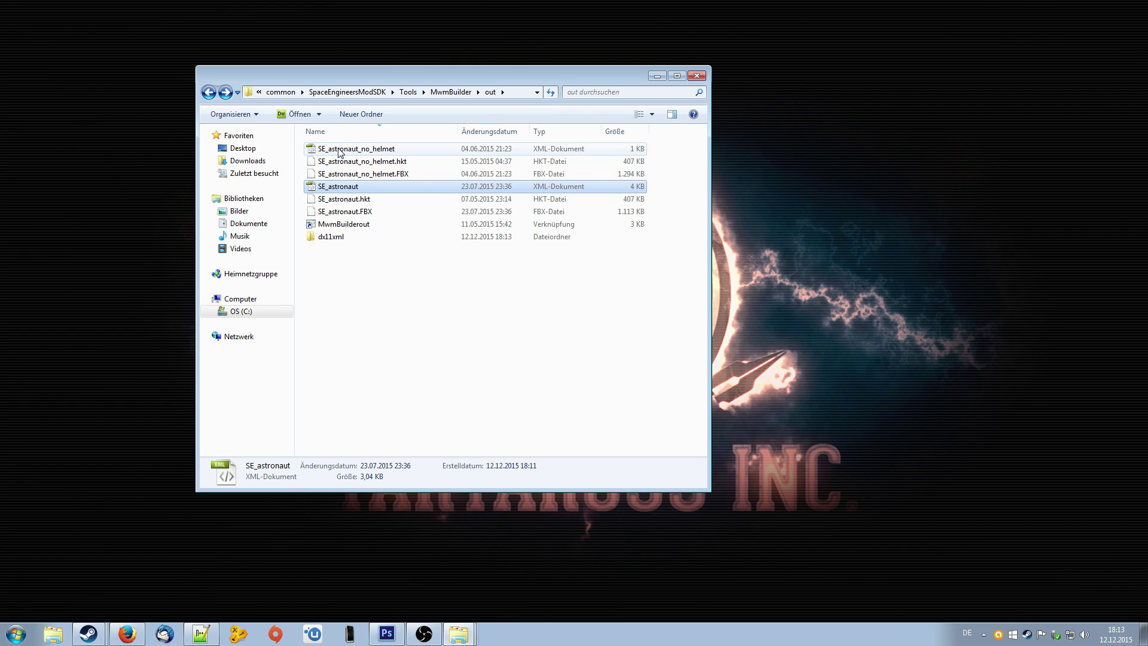
left_click(372, 153, "ctrl")
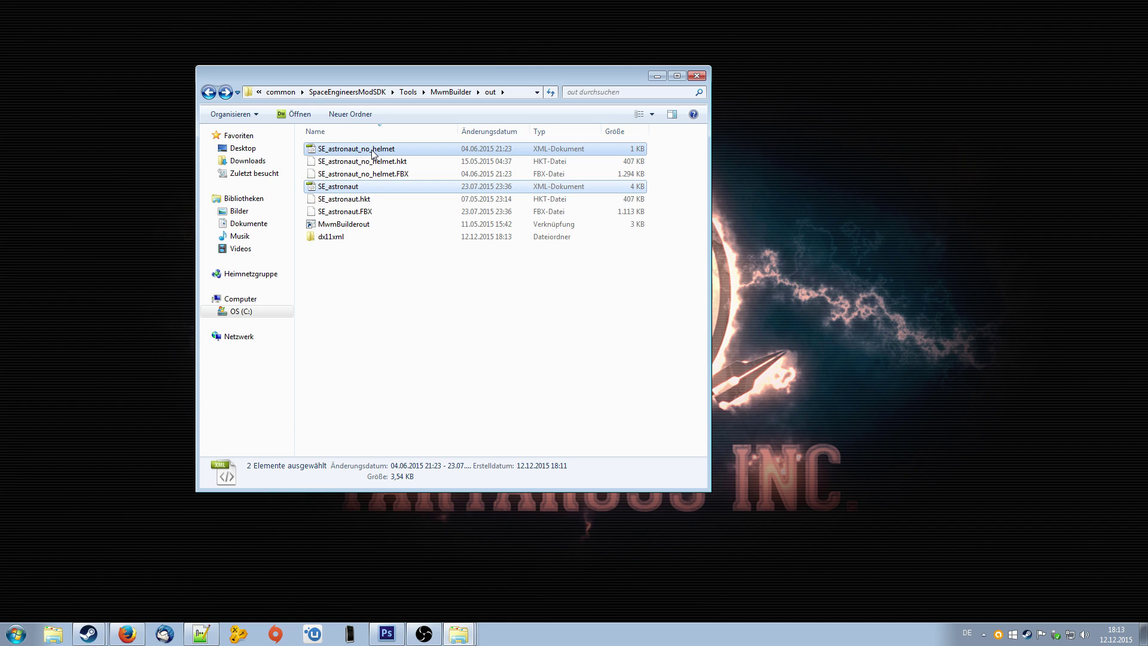
right_click(372, 152)
left_click(206, 350)
left_click(315, 269)
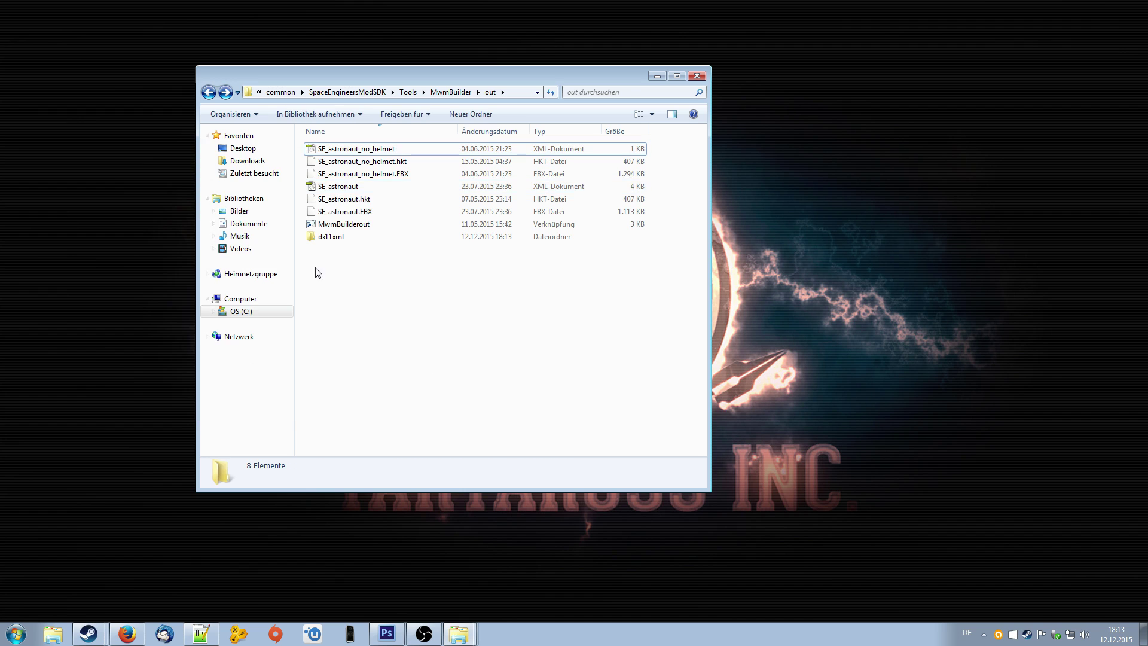
double_click(336, 248)
right_click(318, 286)
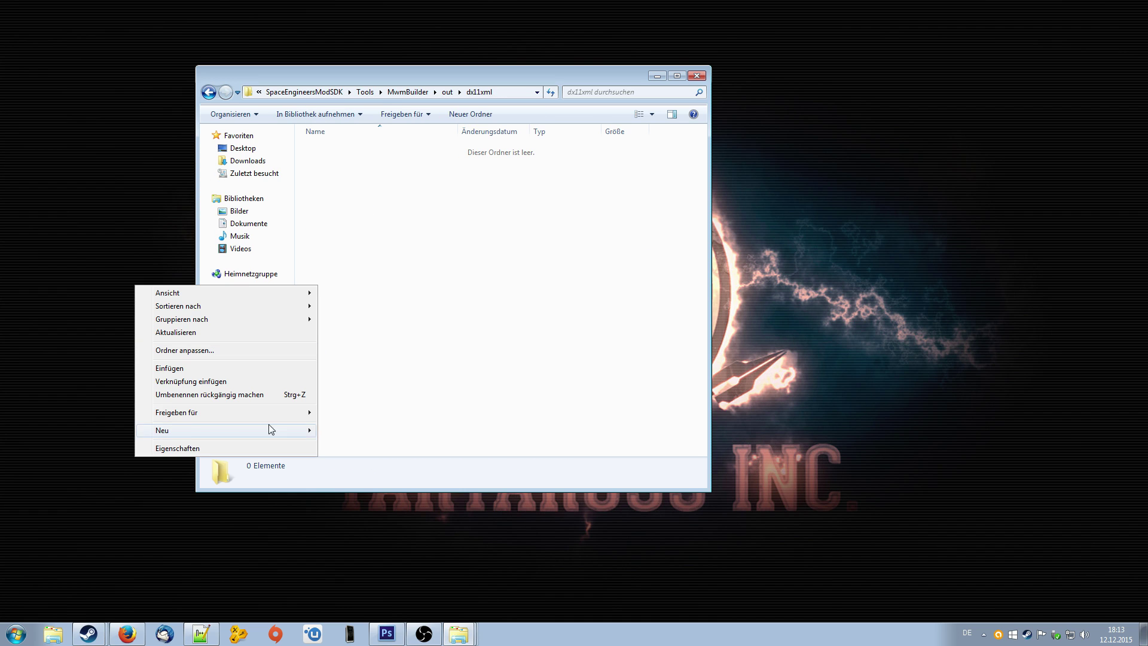
left_click(178, 366)
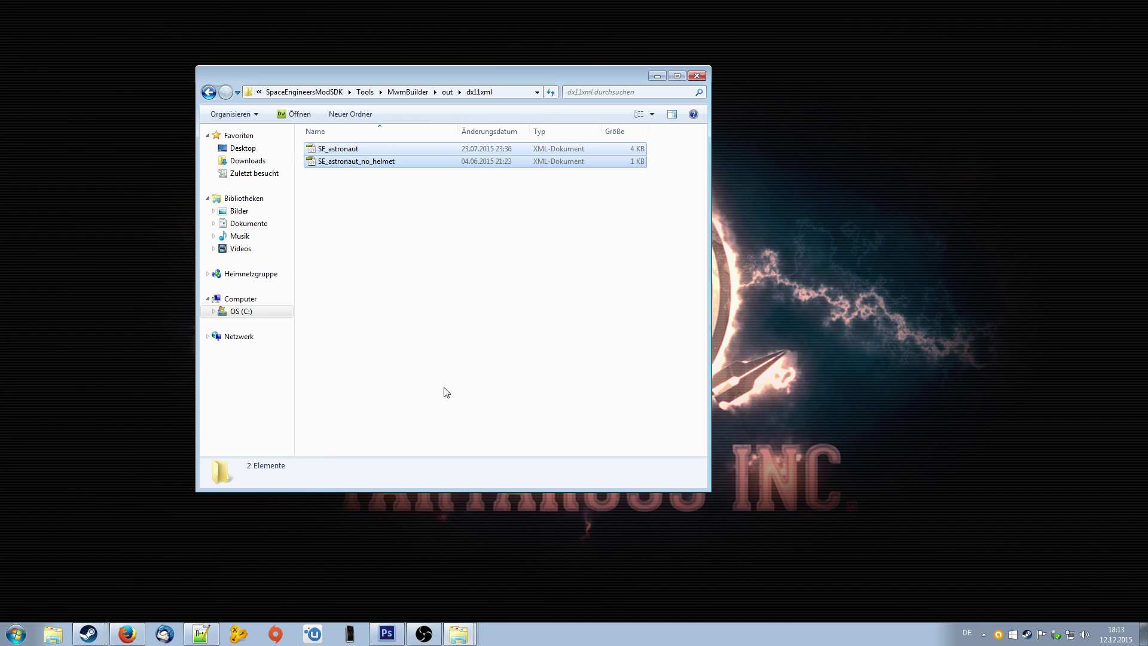
left_click(208, 92)
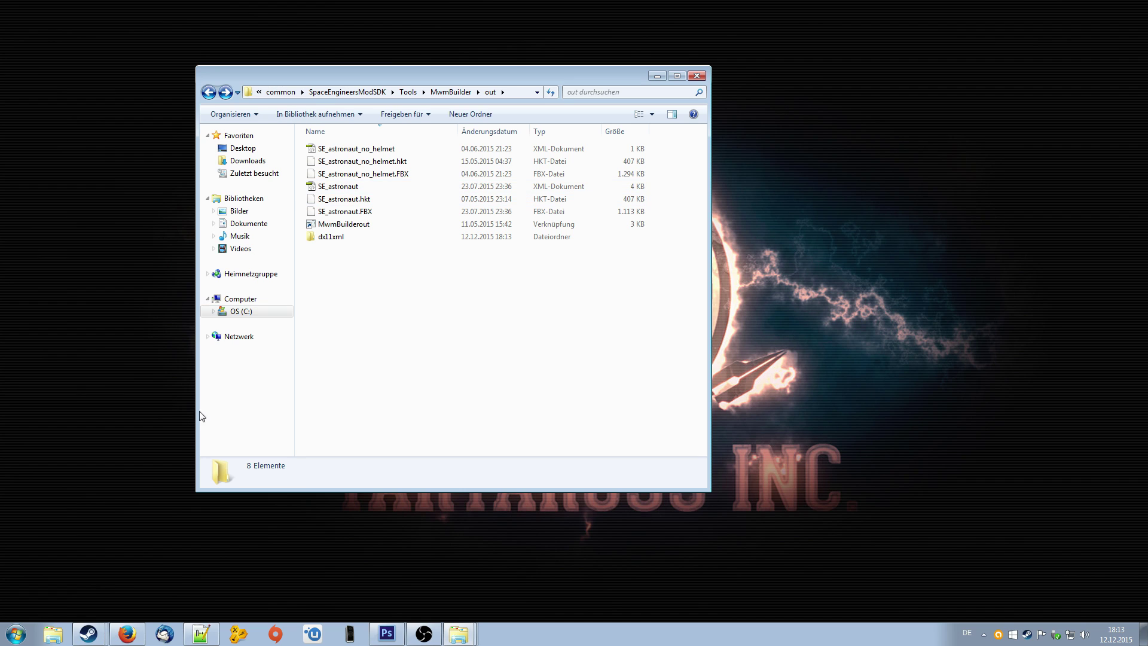
Step: Open the out folder's SE_astronaut and SE_astronaut_no_helmet XML files in Notepad++ and maximize its window
left_click(200, 633)
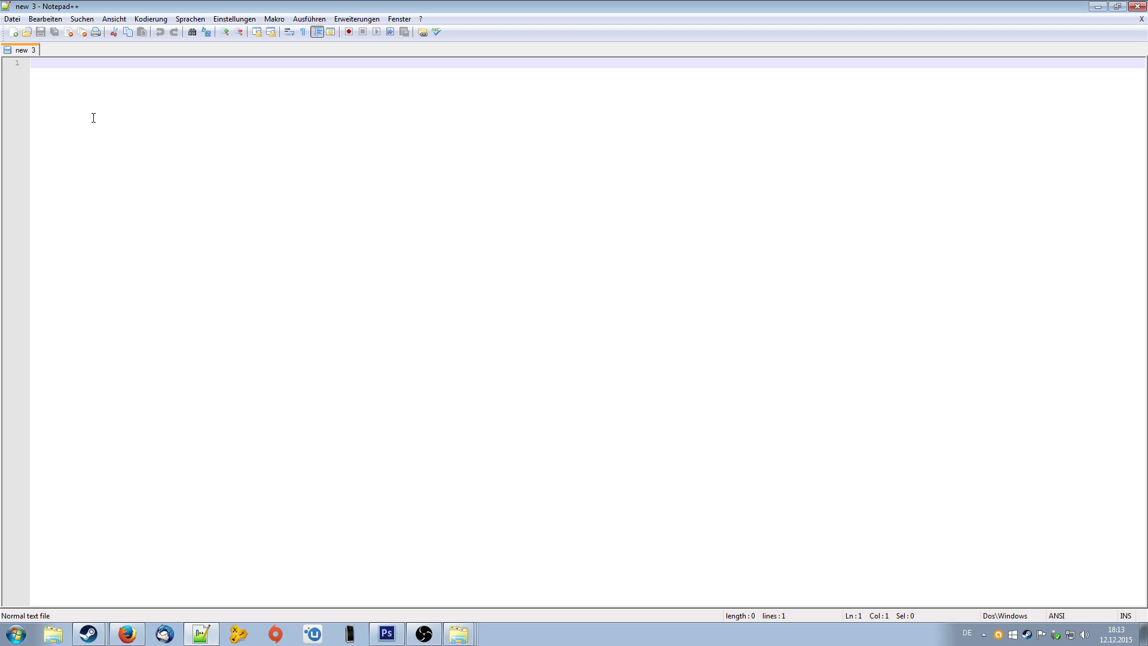
left_click(1117, 6)
left_click_drag(564, 145, 715, 177)
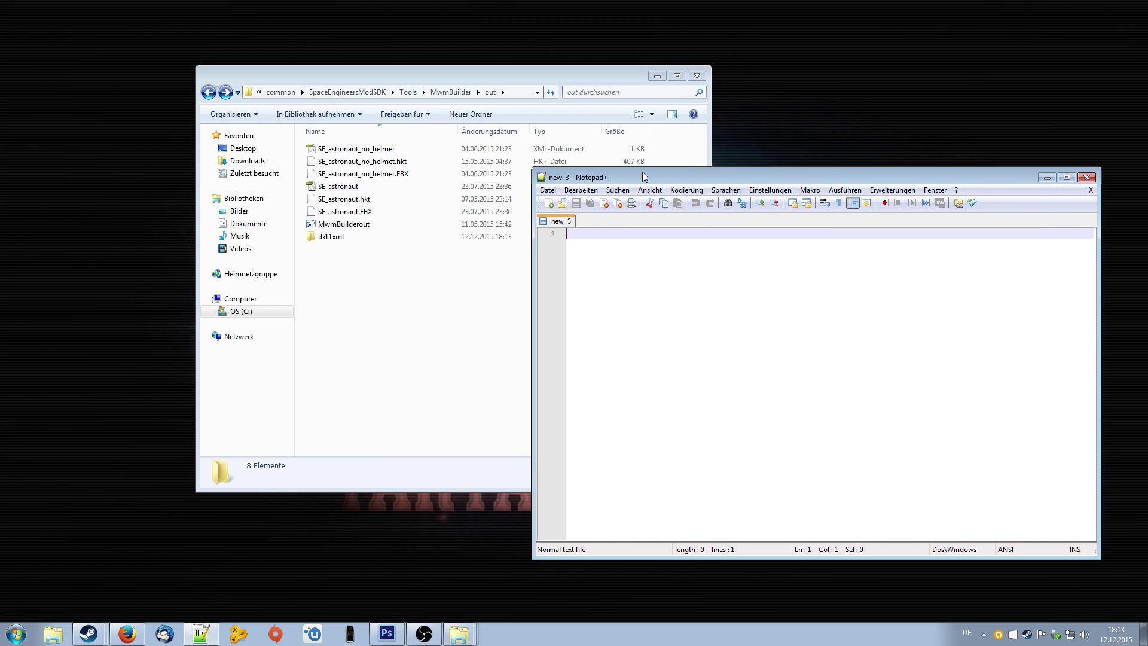
left_click(359, 148)
left_click(346, 189, "ctrl")
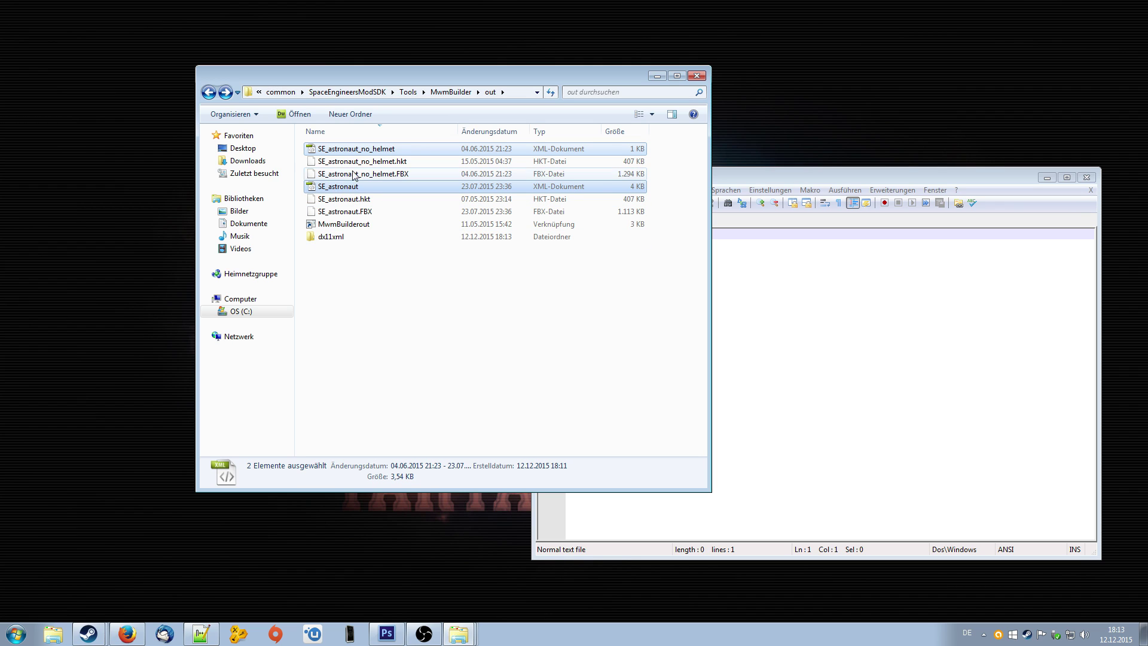
left_click_drag(338, 153, 896, 341)
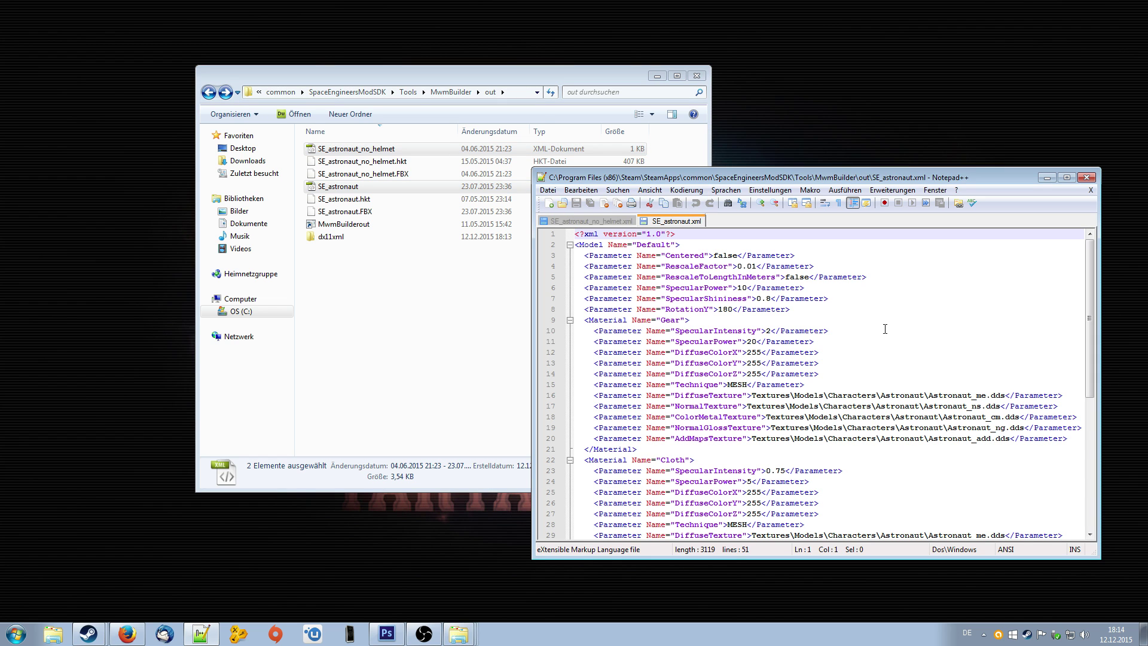
left_click_drag(850, 167, 850, 149)
left_click_drag(1010, 159, 812, 144)
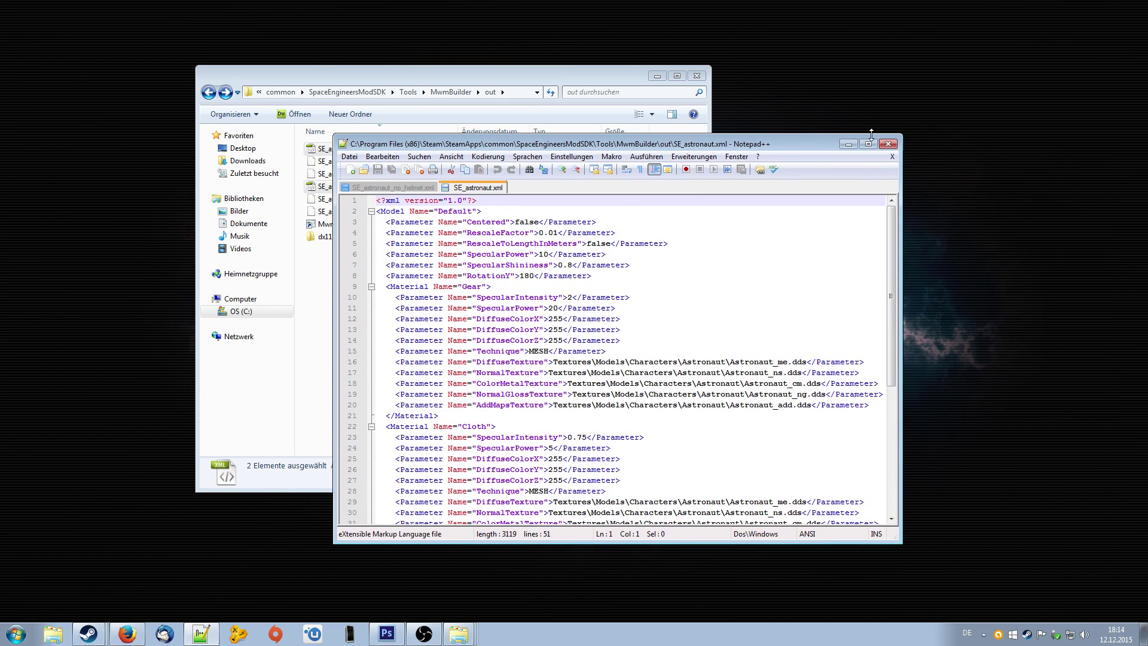
key("super+Up")
Step: Examine the Gear, Cloth and Head material sections and their texture paths in SE_astronaut.xml
left_click(747, 149)
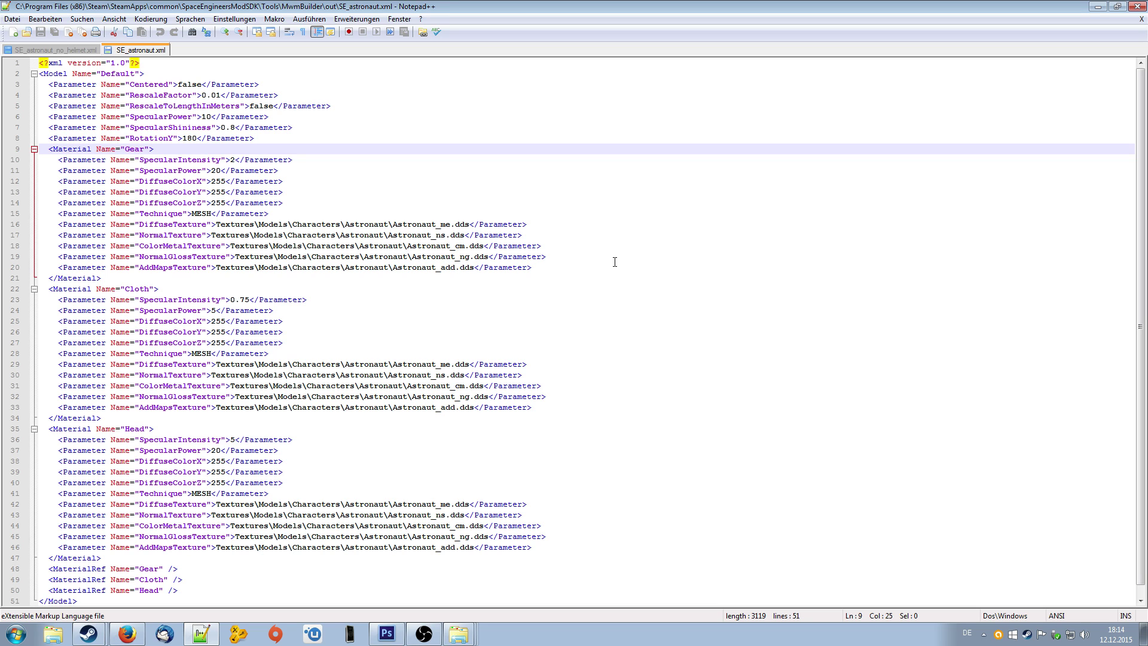
left_click(447, 224)
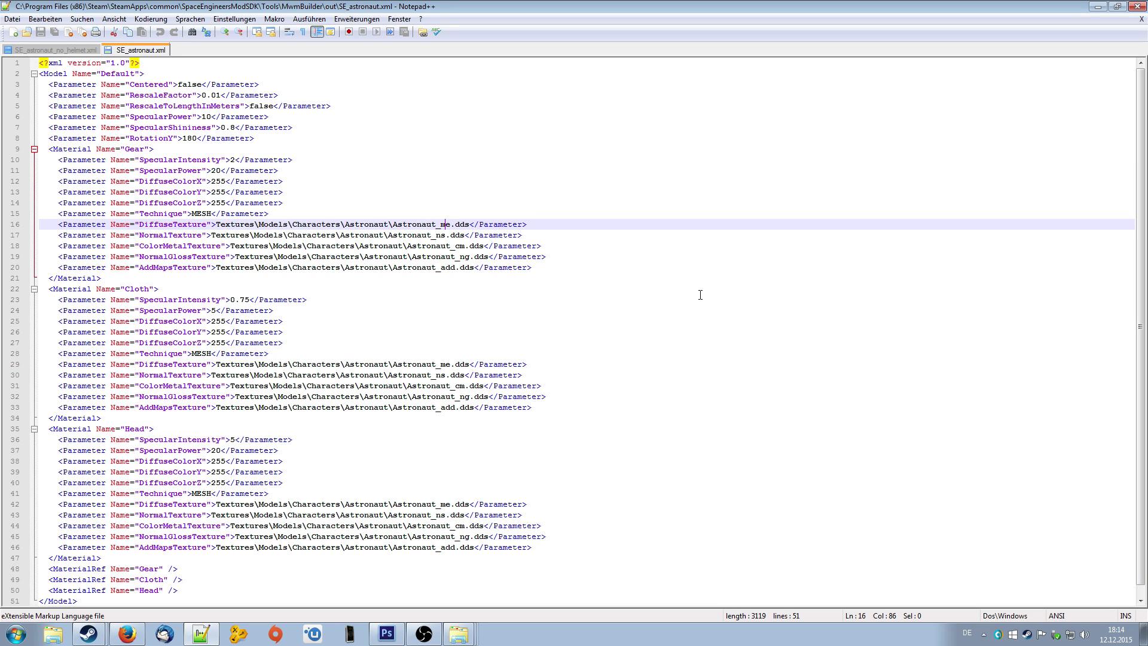
left_click(660, 279)
scroll(560, 253, "down", 1)
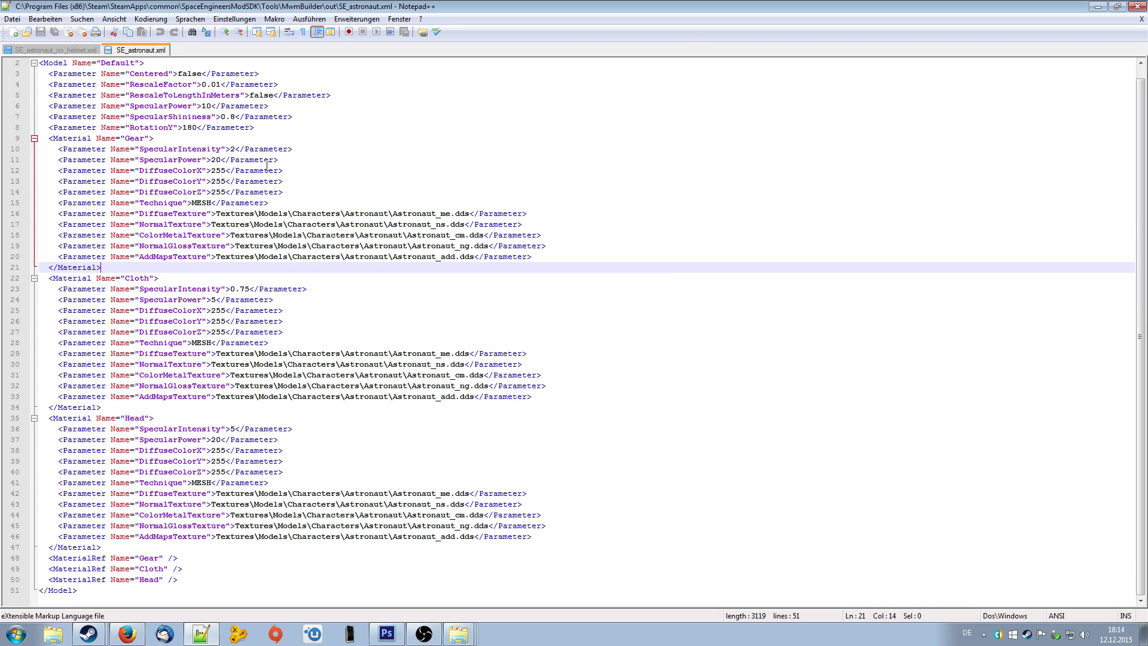
scroll(267, 166, "up", 1)
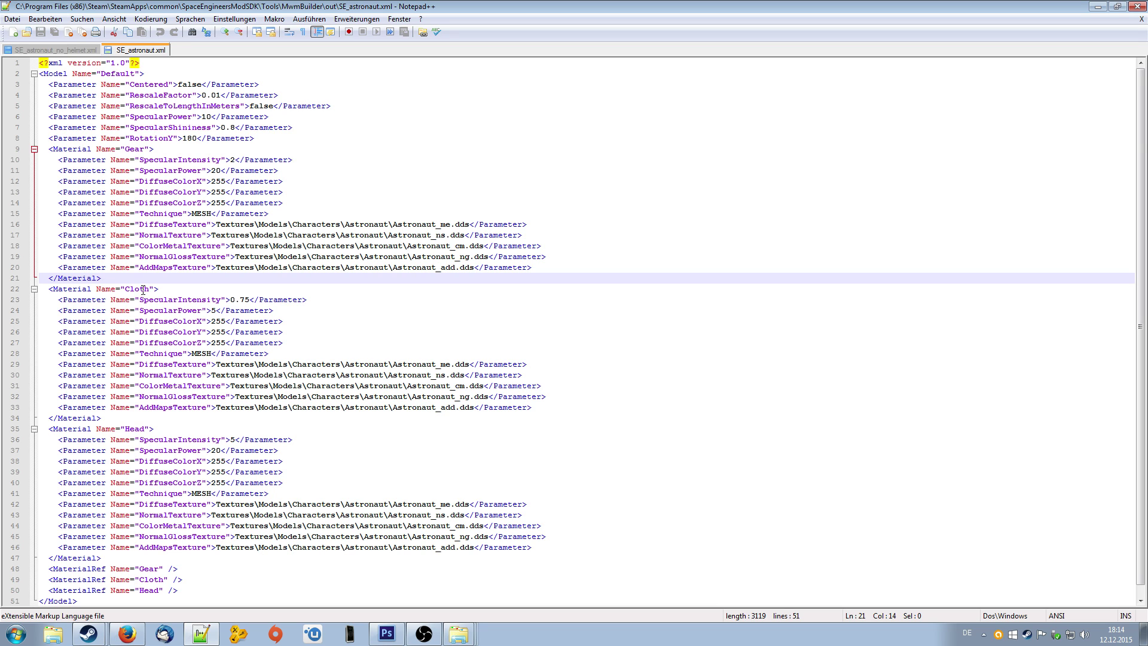
left_click_drag(144, 290, 140, 289)
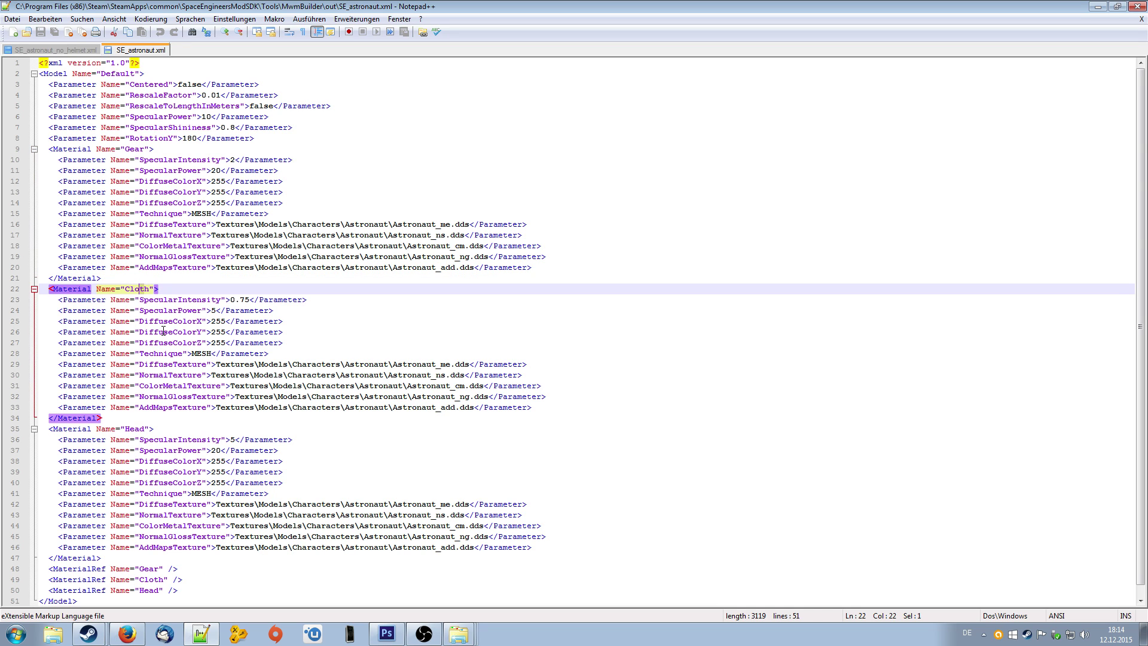
scroll(138, 423, "down", 1)
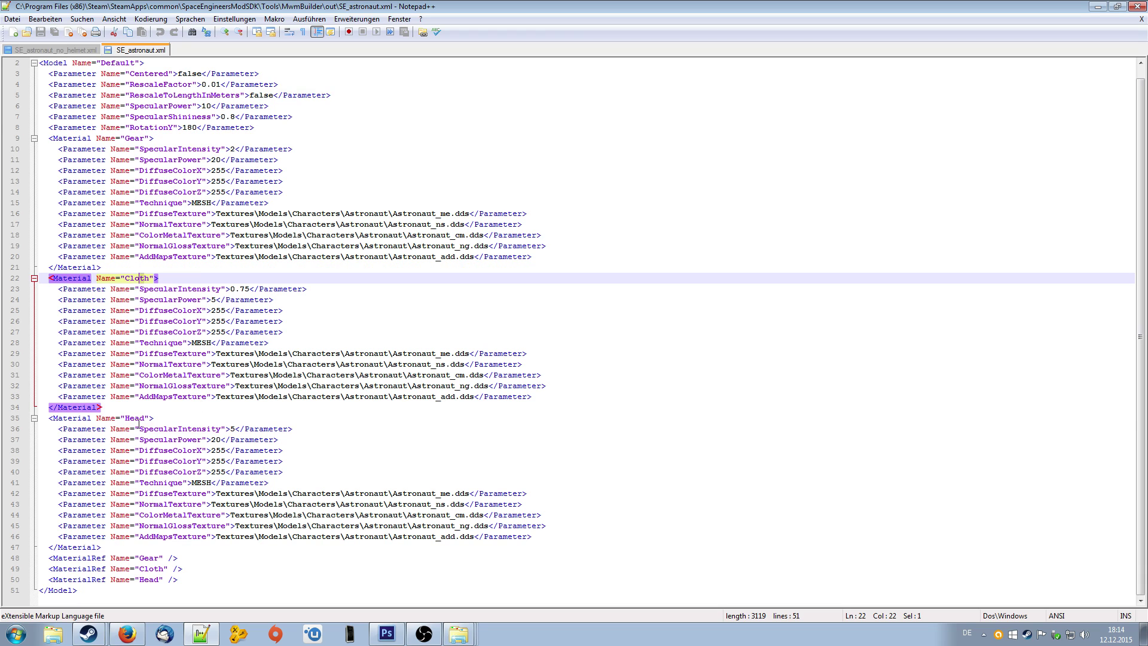
left_click(134, 418)
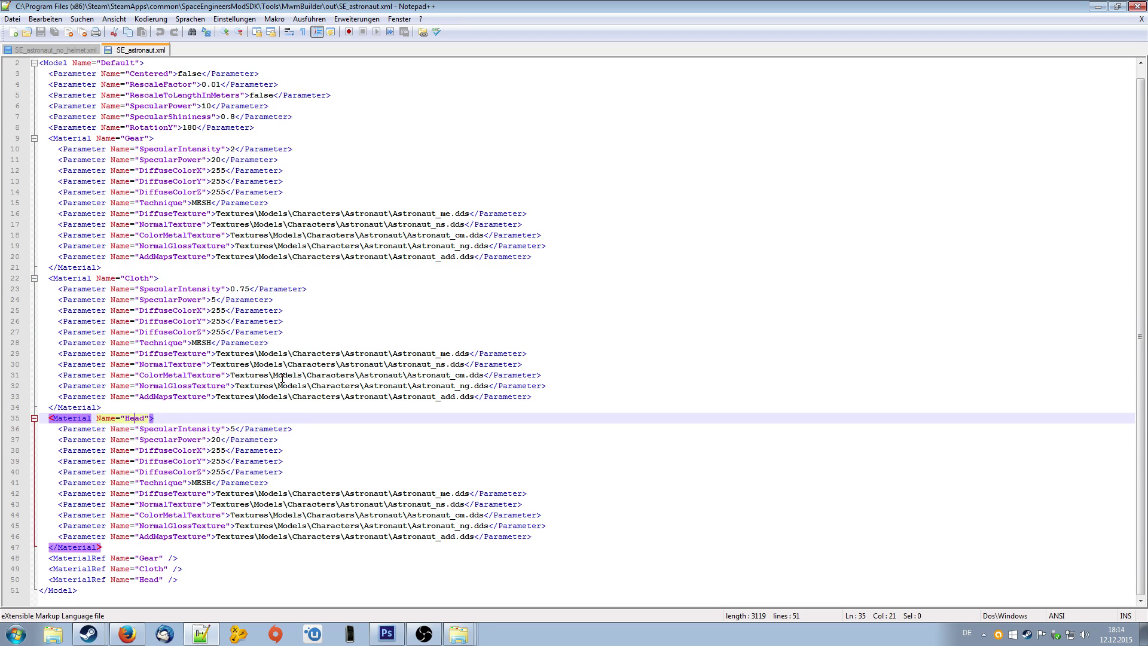
scroll(282, 378, "up", 1)
left_click(356, 210)
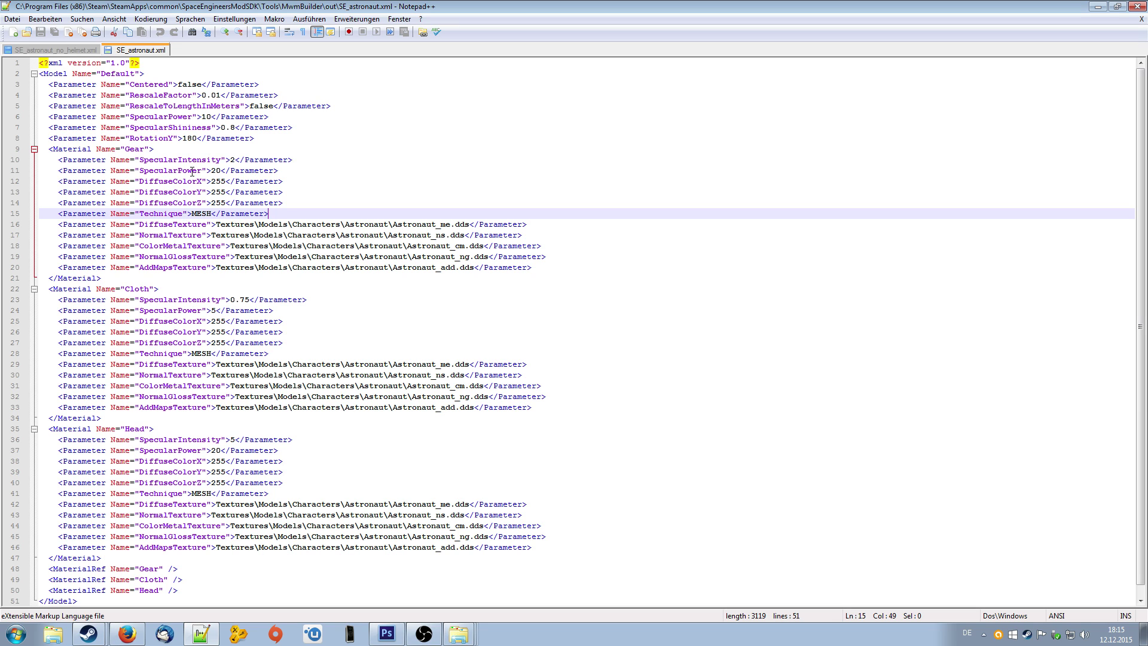
Step: Change the Gear material's DiffuseTexture file name to Astronaut_de.dds in SE_astronaut.xml
left_click_drag(534, 280, 28, 222)
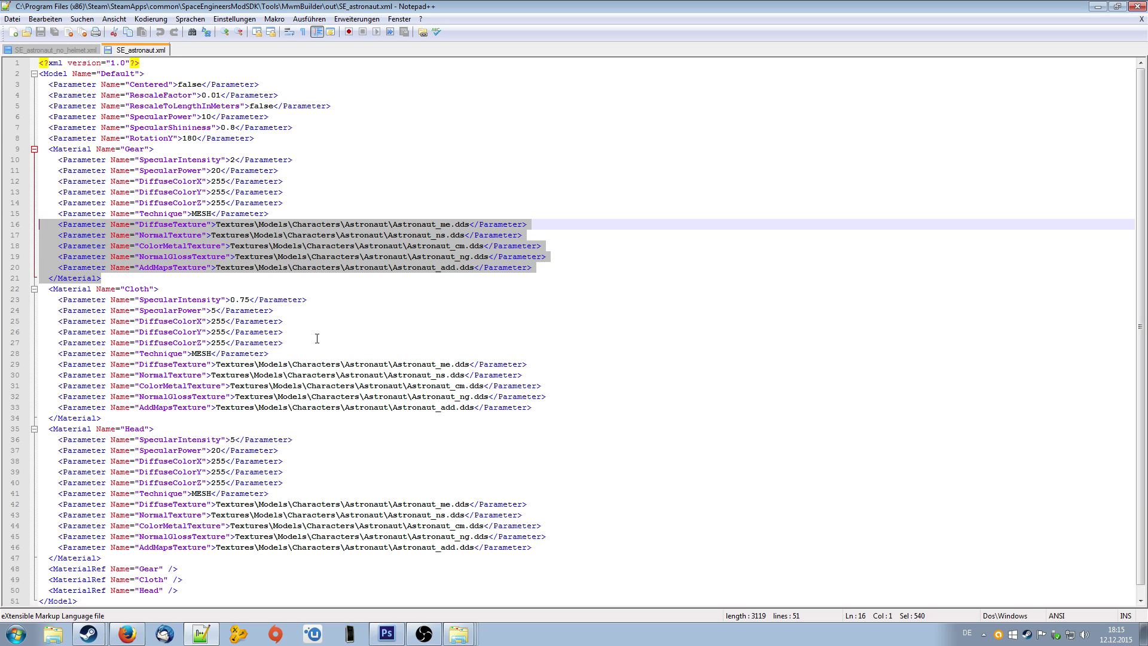
left_click(397, 191)
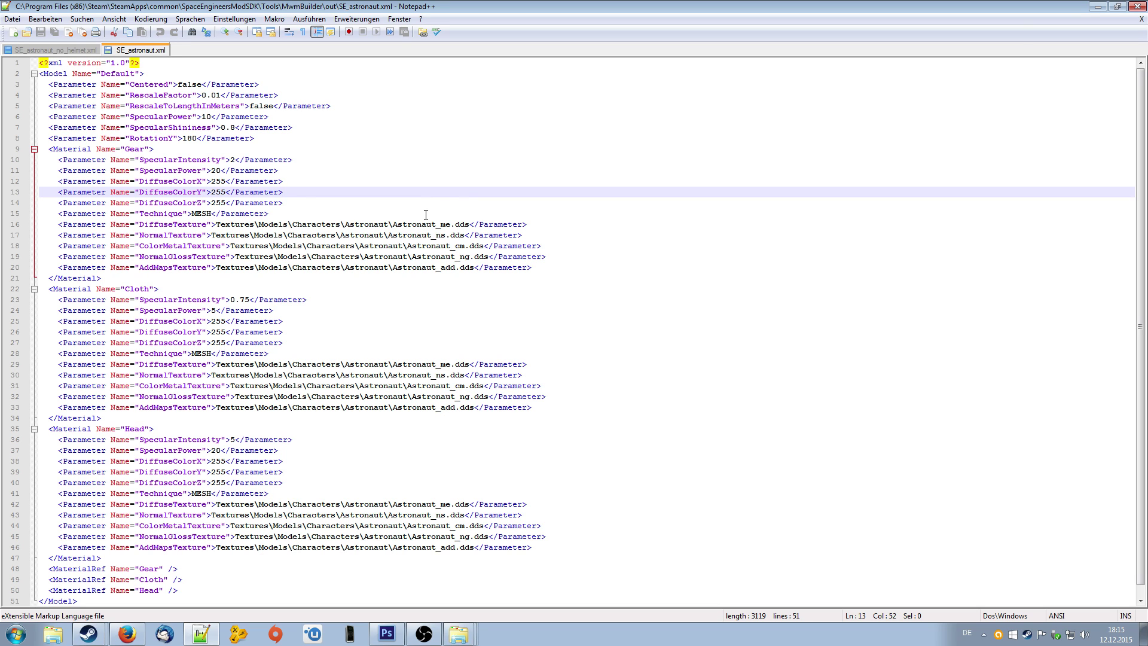
left_click(625, 229)
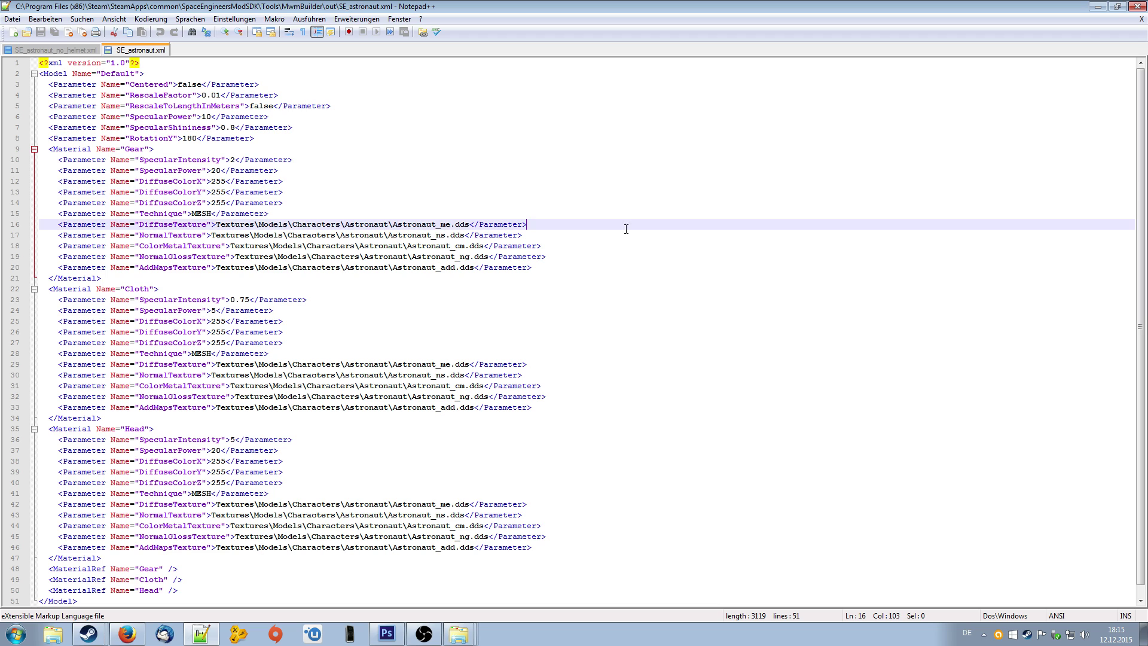
left_click(458, 192)
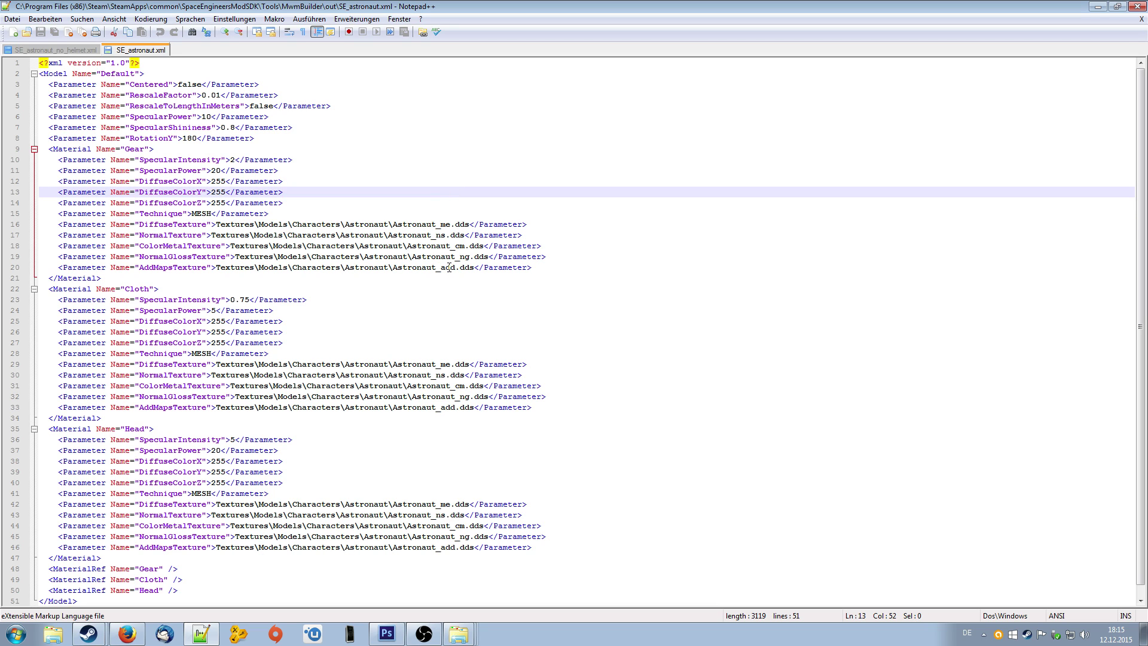
left_click(445, 226)
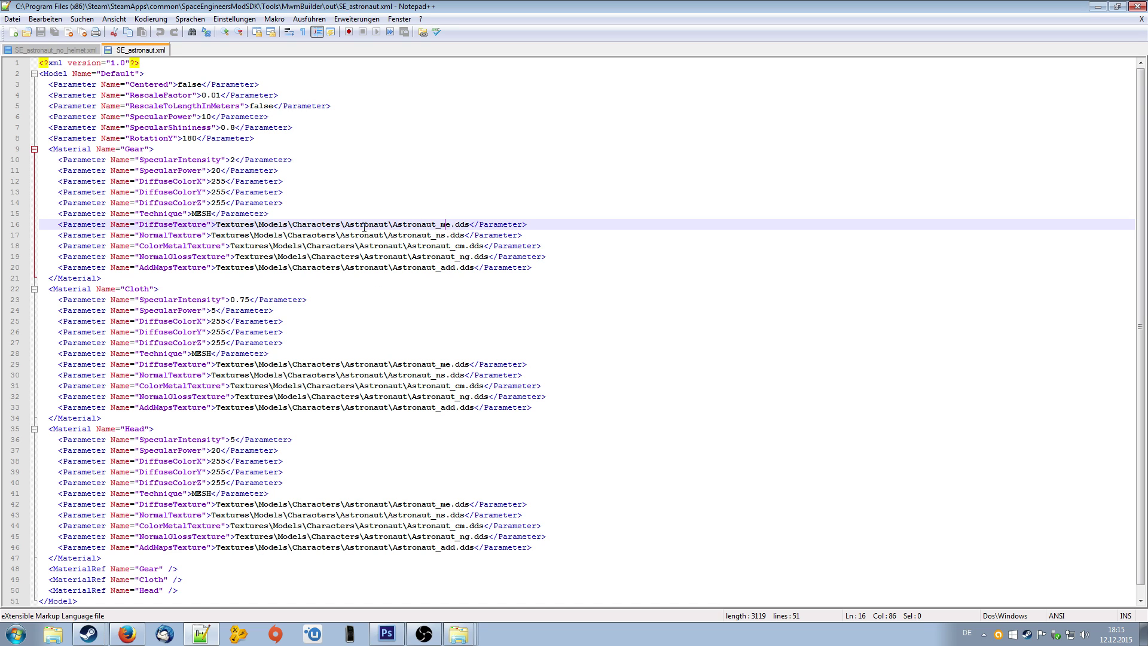
left_click(420, 234)
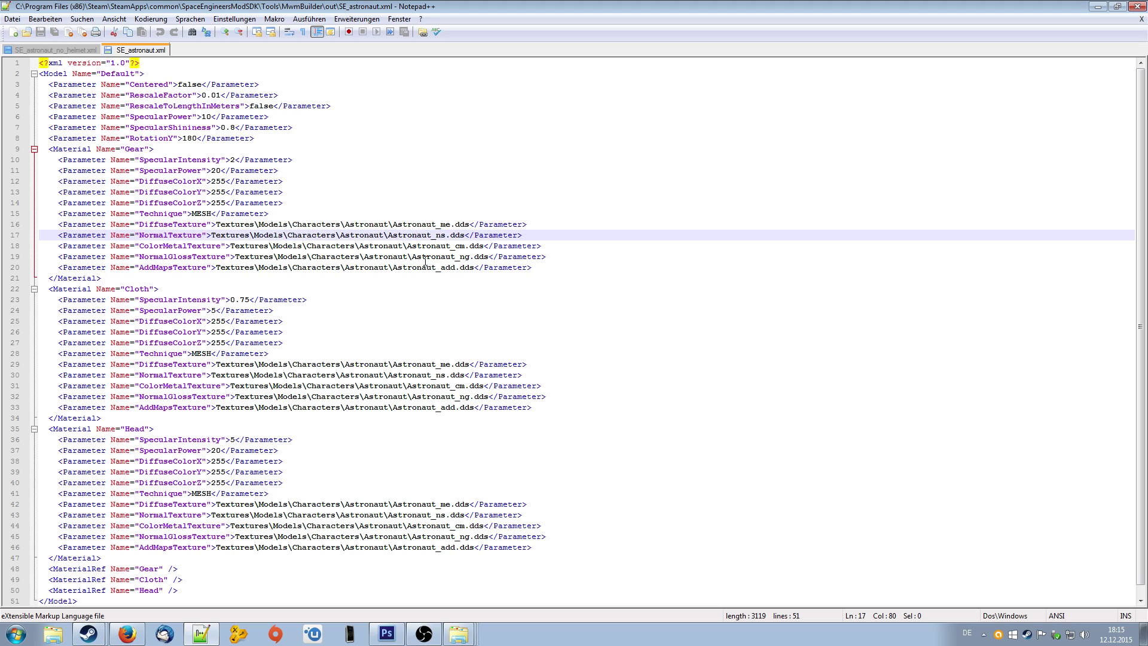
left_click(445, 225)
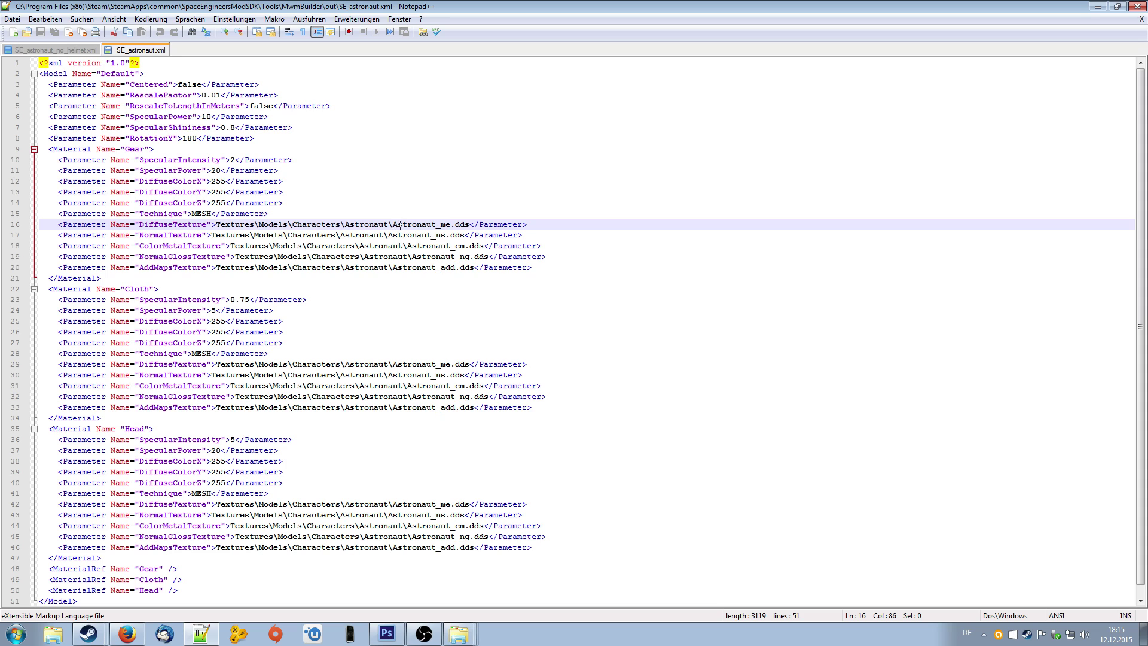
key("BackSpace")
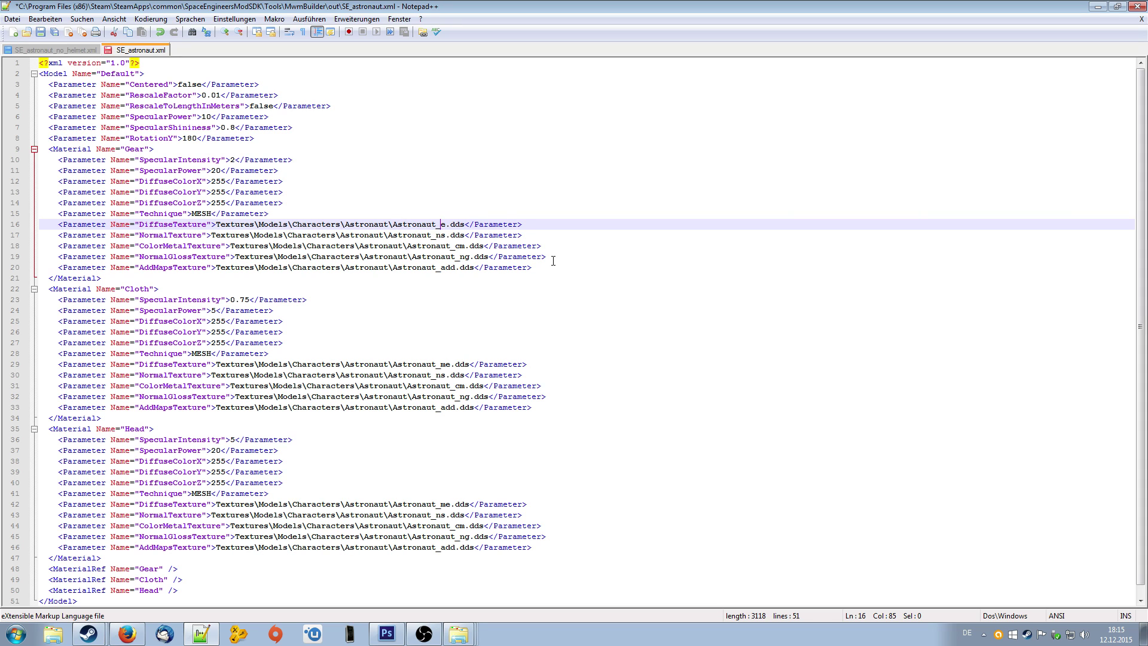
type("d")
left_click(496, 234)
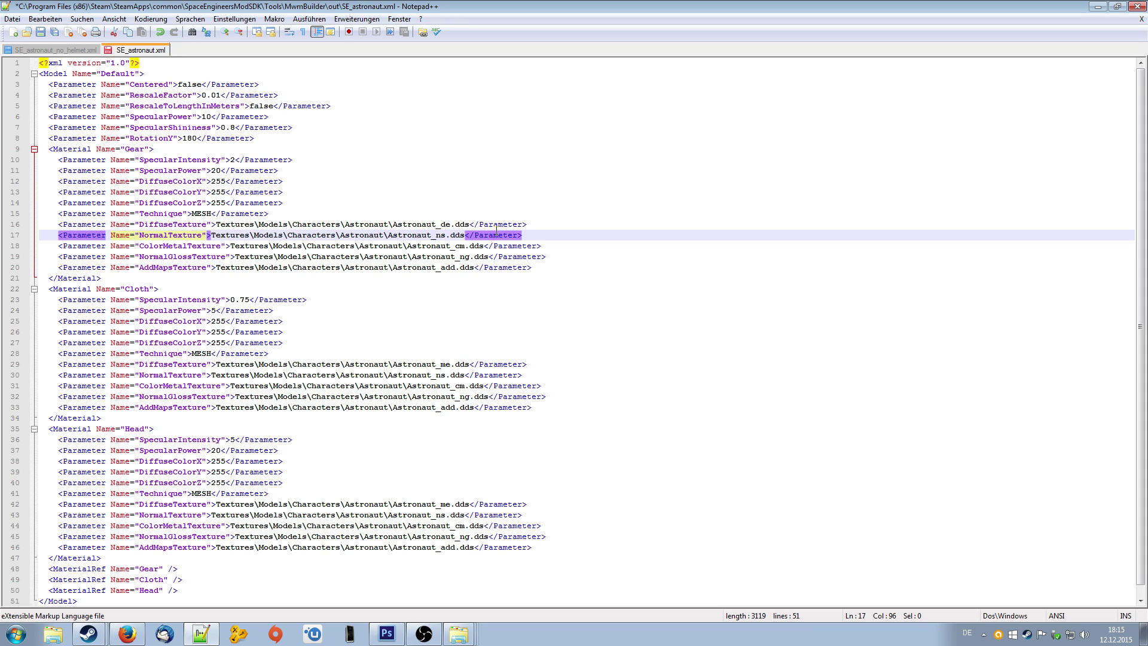
Step: Delete the ColorMetalTexture, NormalGlossTexture and AddMapsTexture parameters from the Gear, Cloth and Head materials
left_click(539, 275)
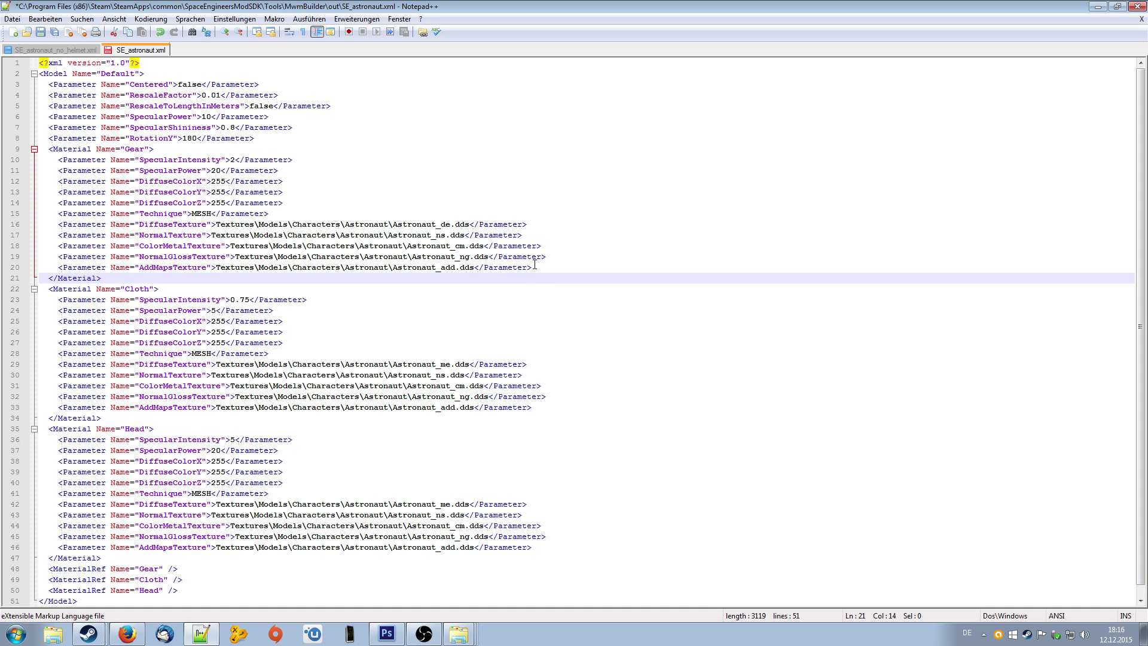
left_click_drag(547, 266, 37, 245)
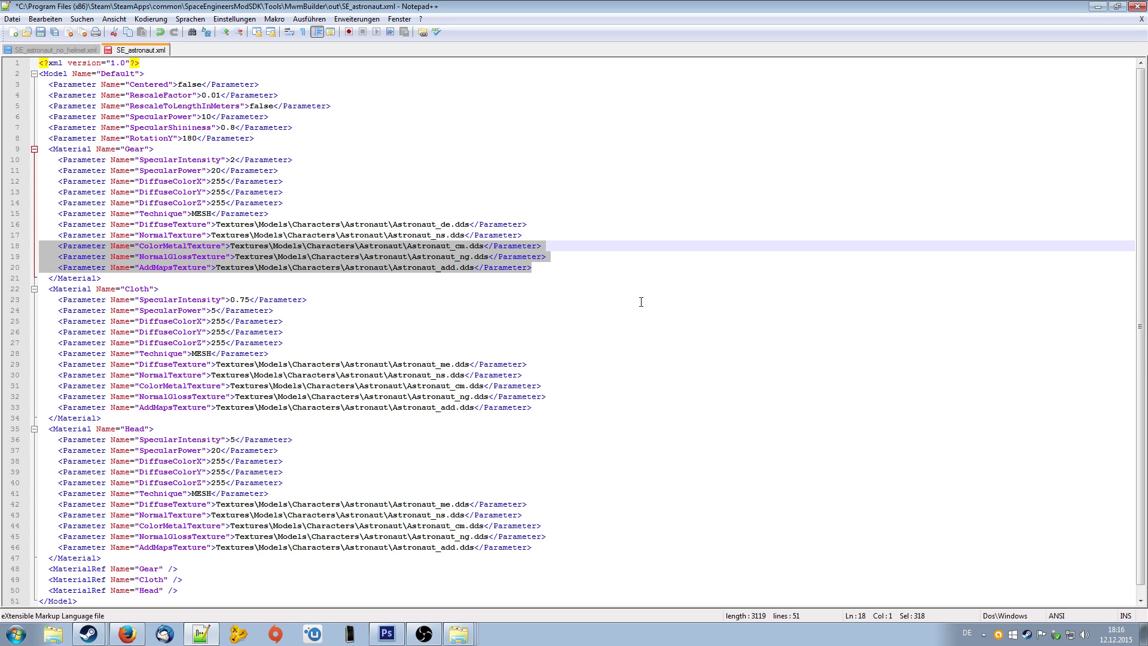
key("Delete")
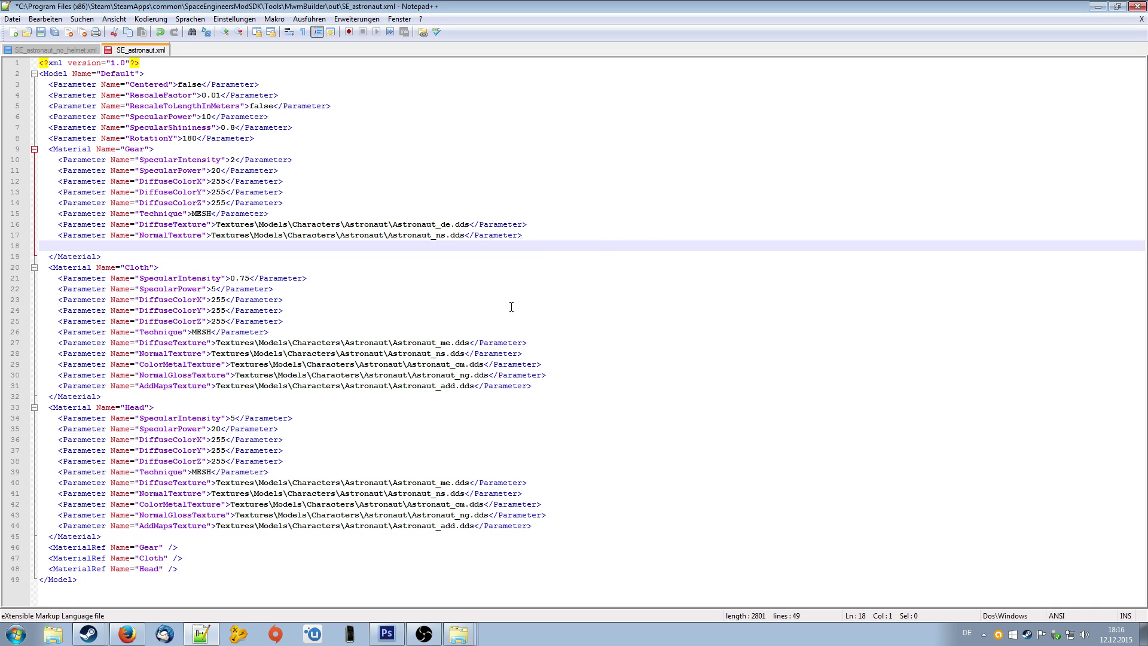
left_click_drag(538, 382, 2, 368)
key("Delete")
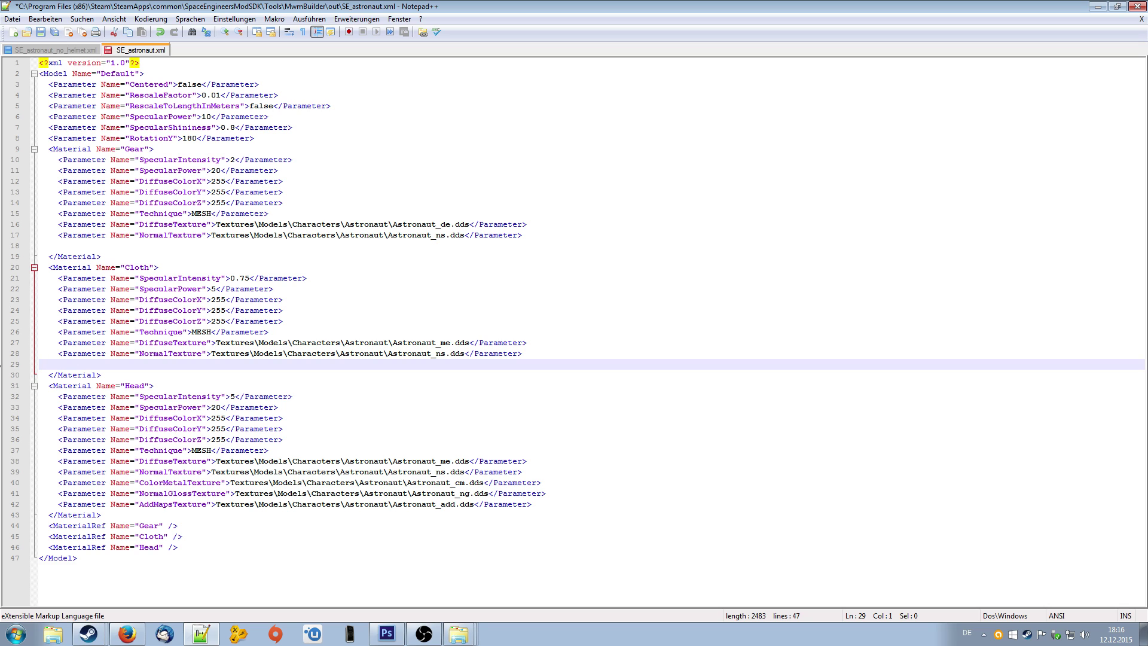
left_click_drag(530, 506, 13, 486)
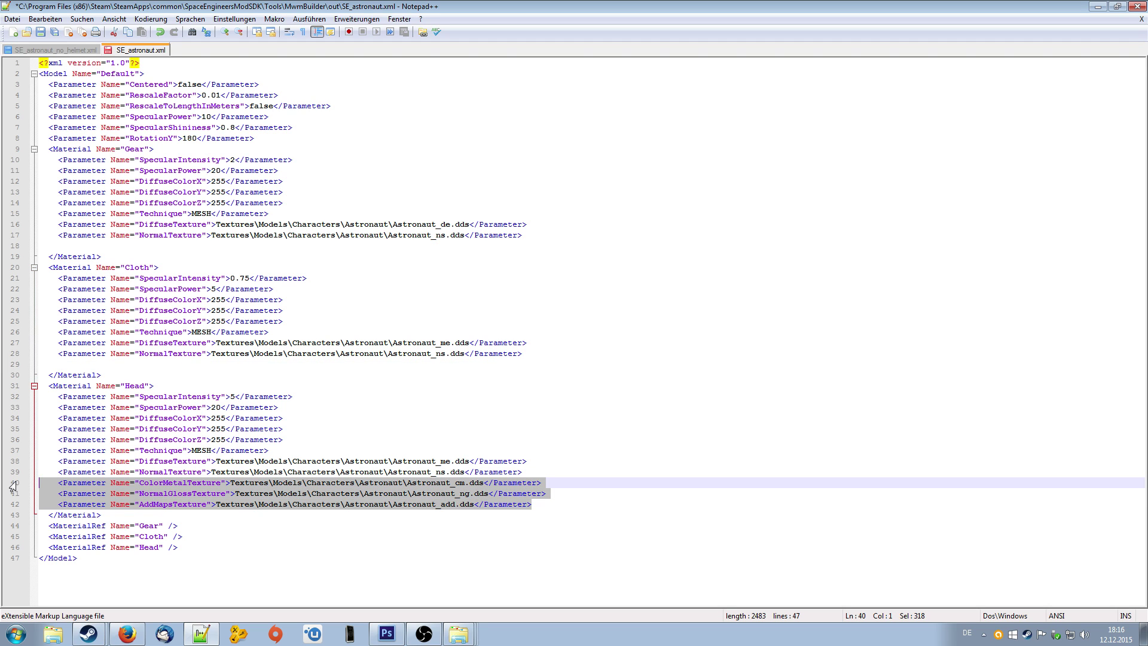
key("Delete")
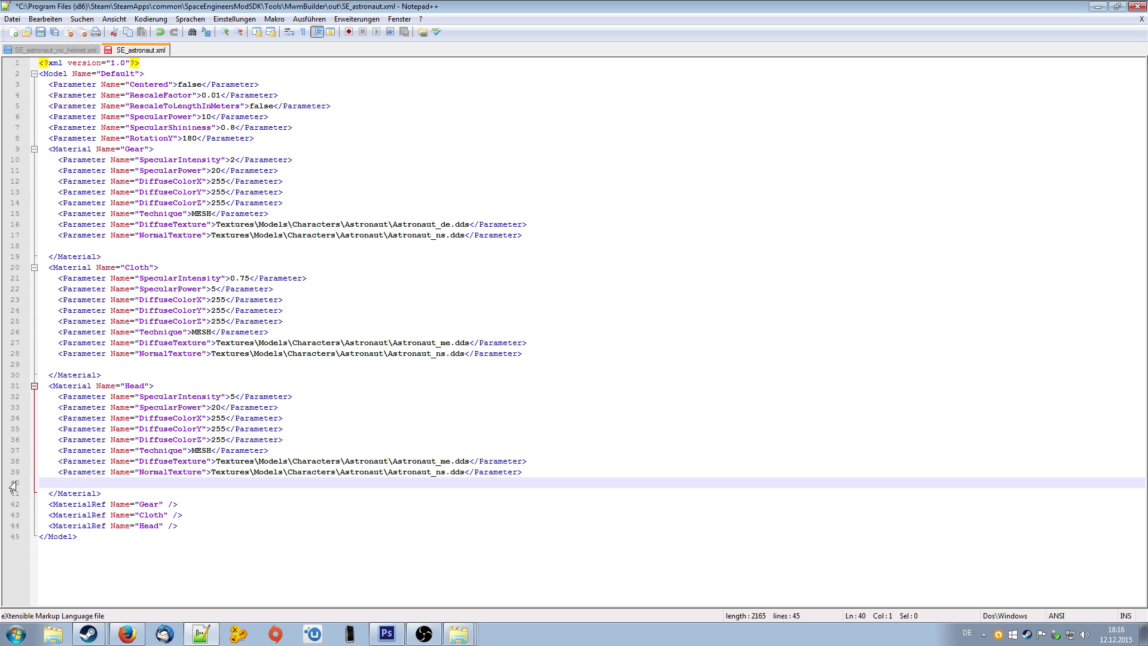
Step: Change the DiffuseTexture file name to Astronaut_de.dds in the Cloth and Head materials and save the file
left_click(448, 223)
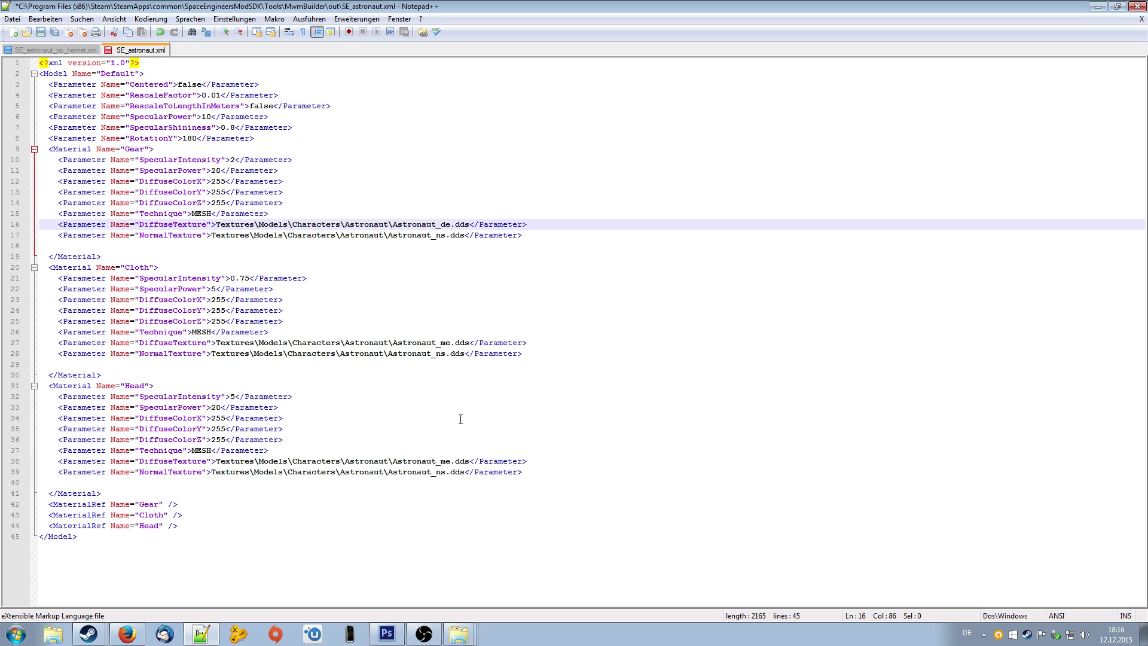
left_click(446, 342)
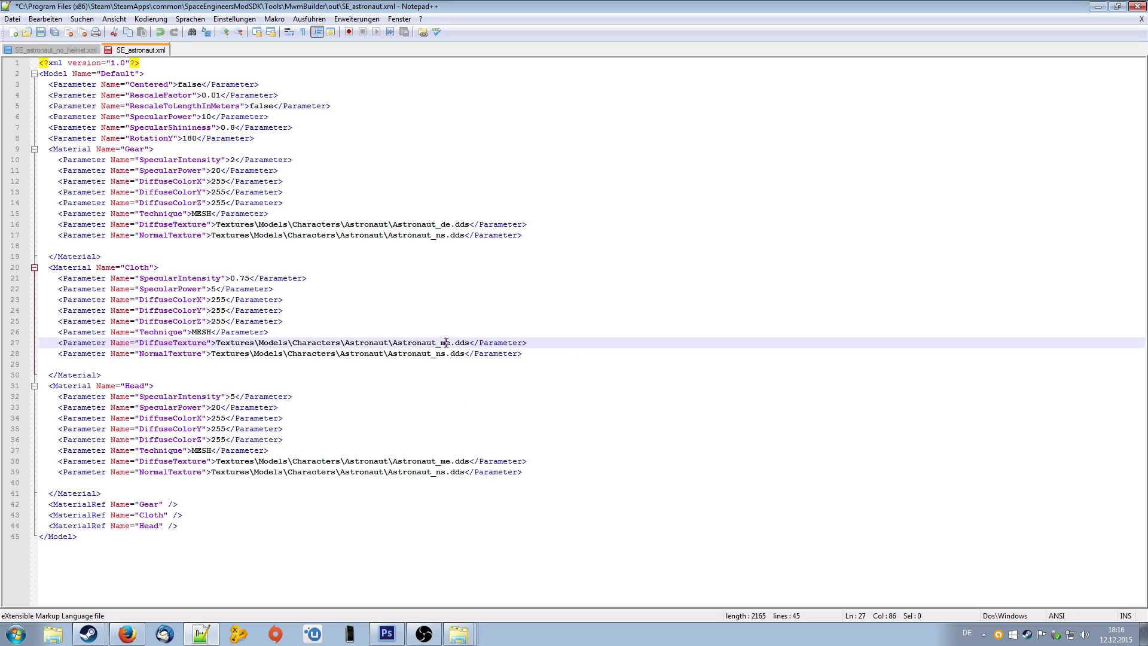
key("BackSpace")
type("d")
left_click(446, 460)
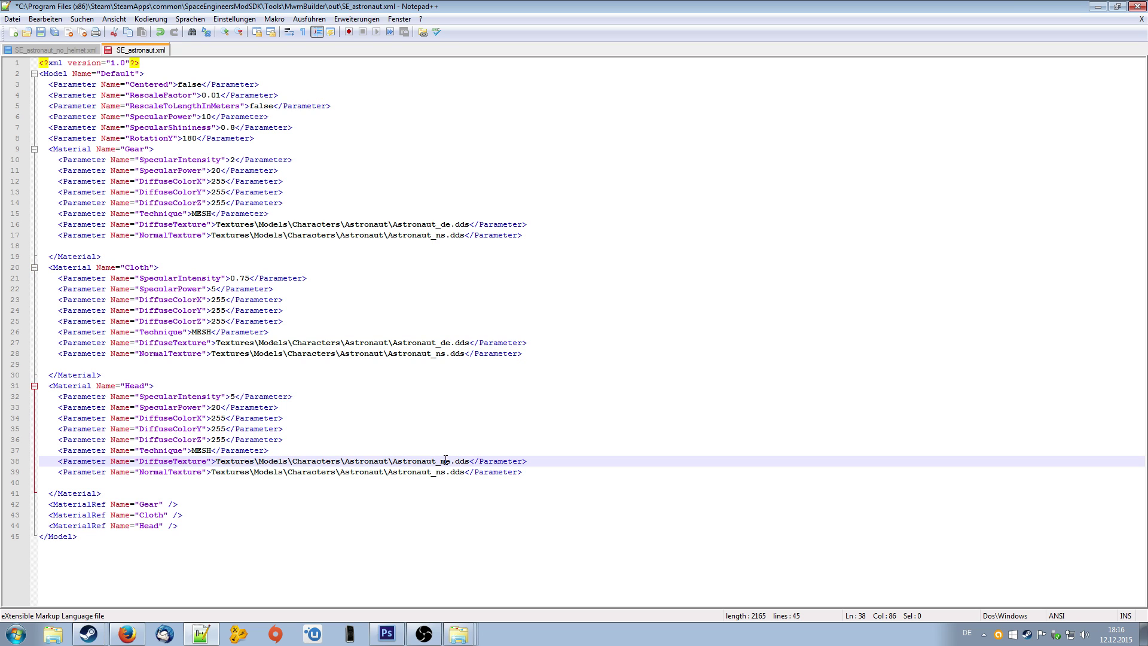
key("BackSpace")
type("d")
left_click(552, 382)
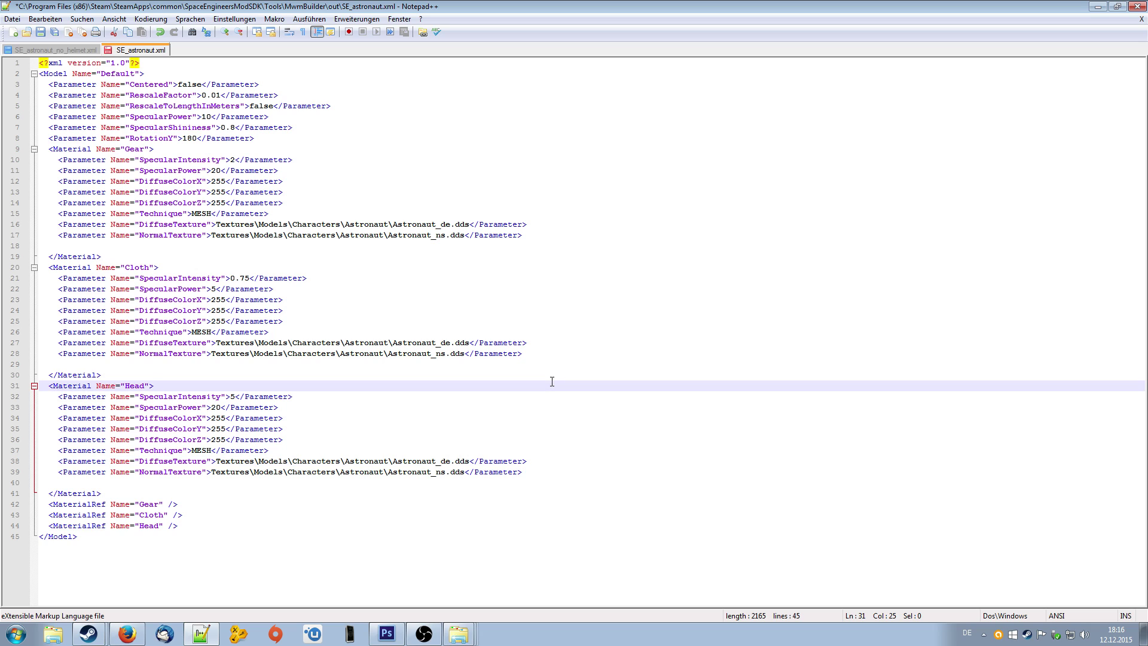
key("ctrl+s")
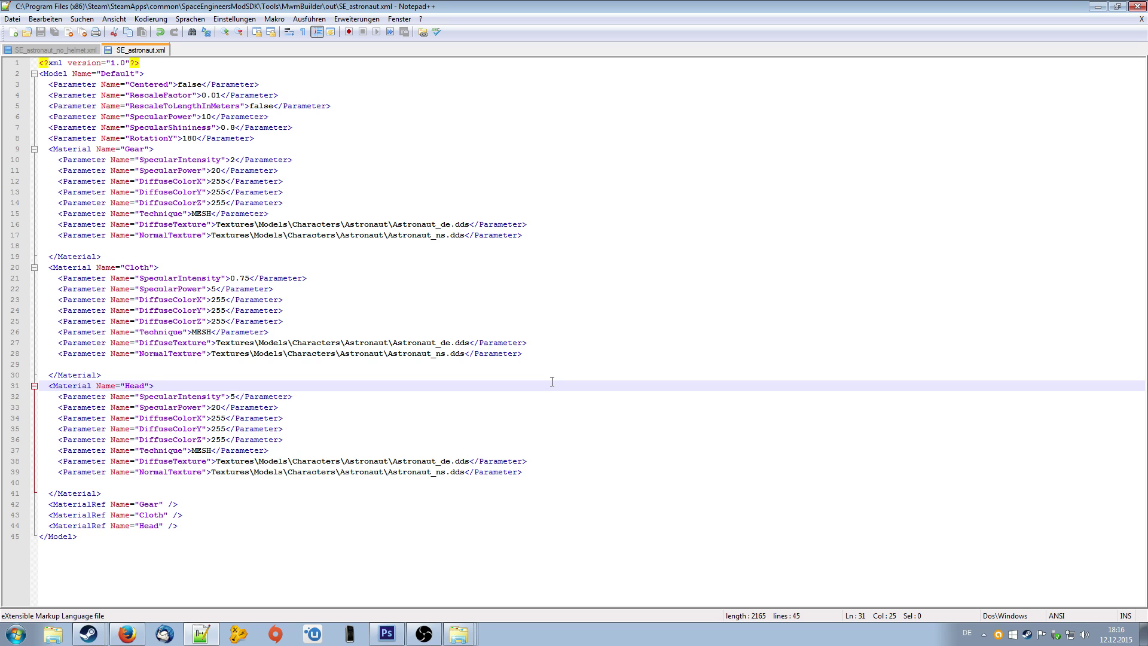
Step: In SE_astronaut_no_helmet.xml, insert five blank lines between the RotationY parameter and the material references
left_click(60, 50)
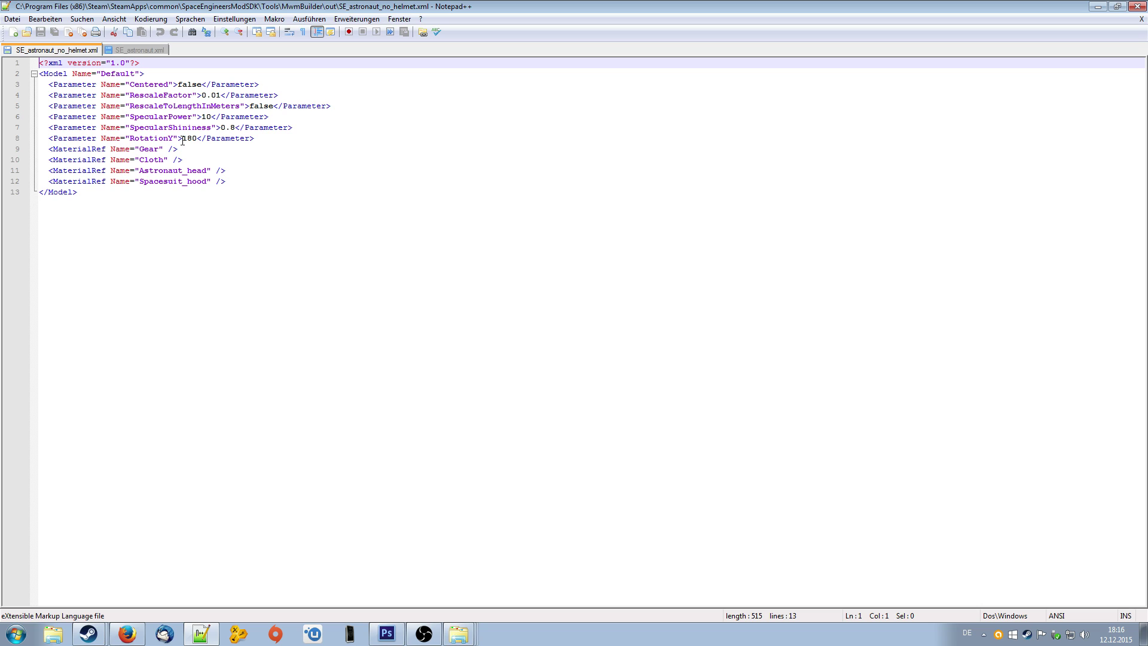
left_click(263, 138)
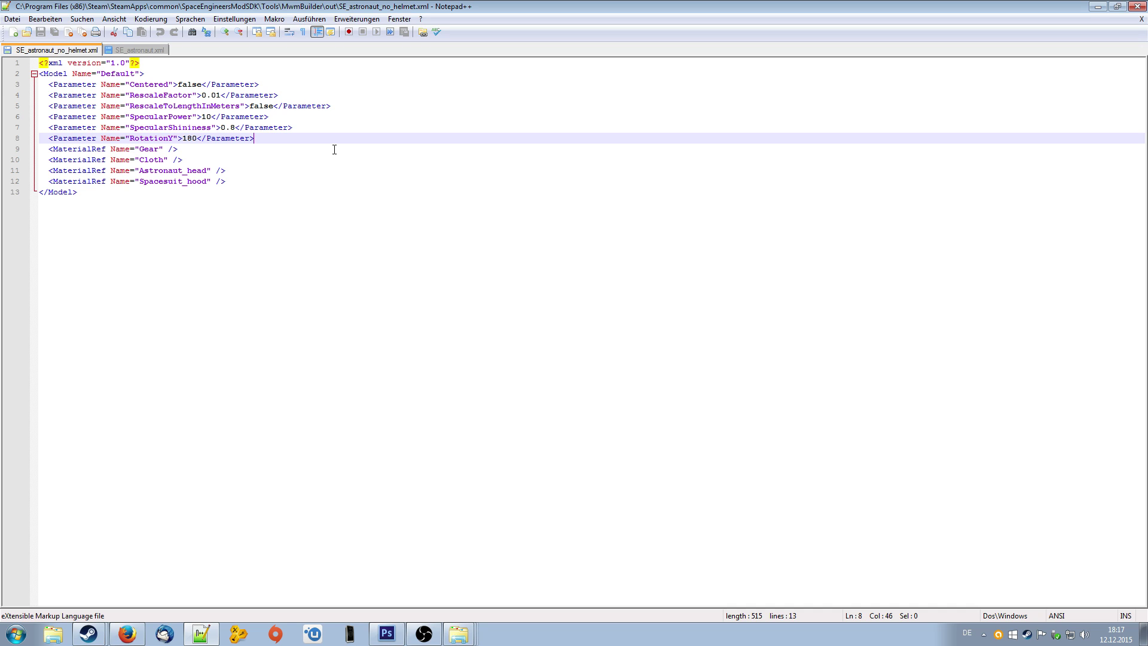
key("Return")
key("Return")
key("Return")
key("Return")
key("Return")
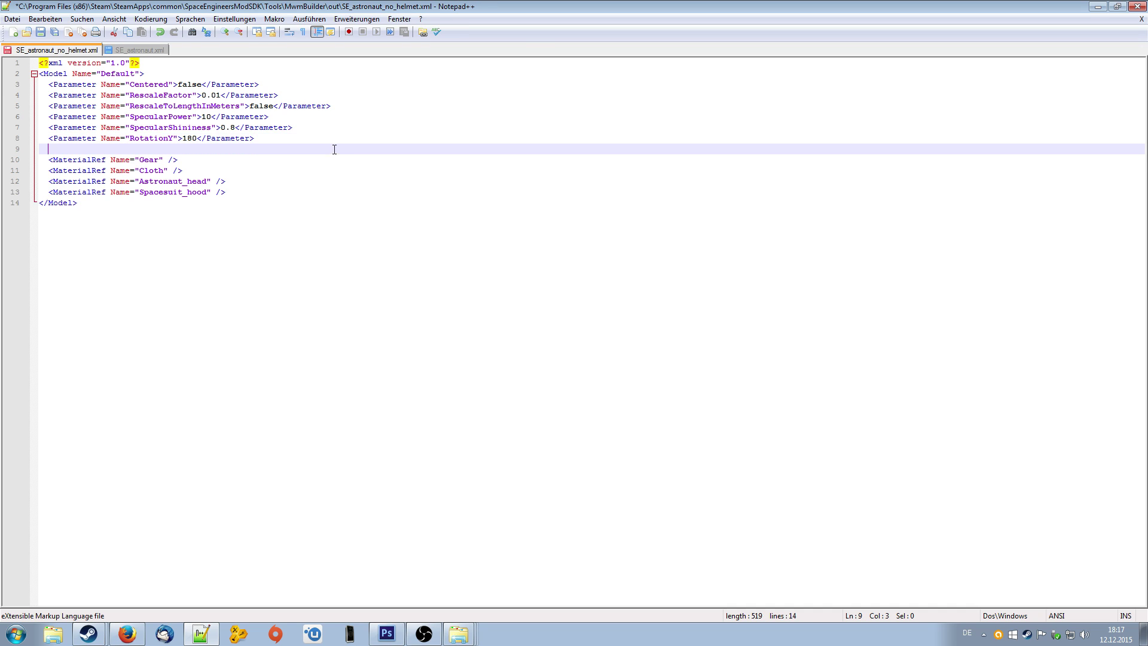
key("Up")
key("Up")
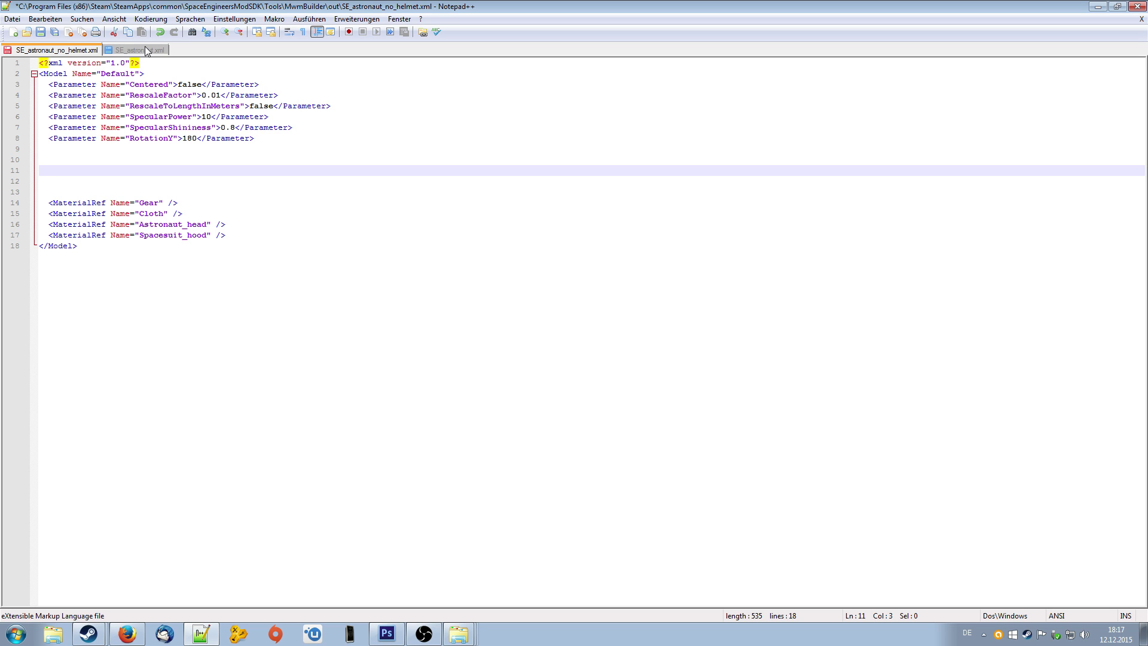
Step: Copy the entire Gear material block from SE_astronaut.xml into the blank lines of SE_astronaut_no_helmet.xml
left_click(129, 51)
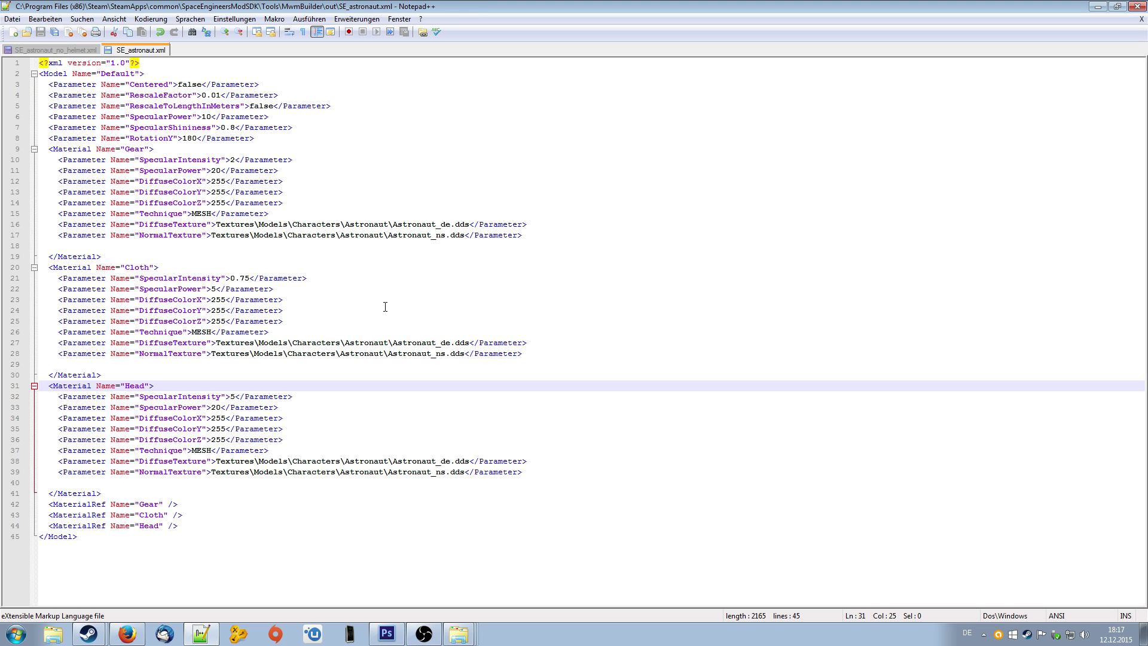
left_click(102, 257)
left_click_drag(102, 257, 33, 151)
key("ctrl+c")
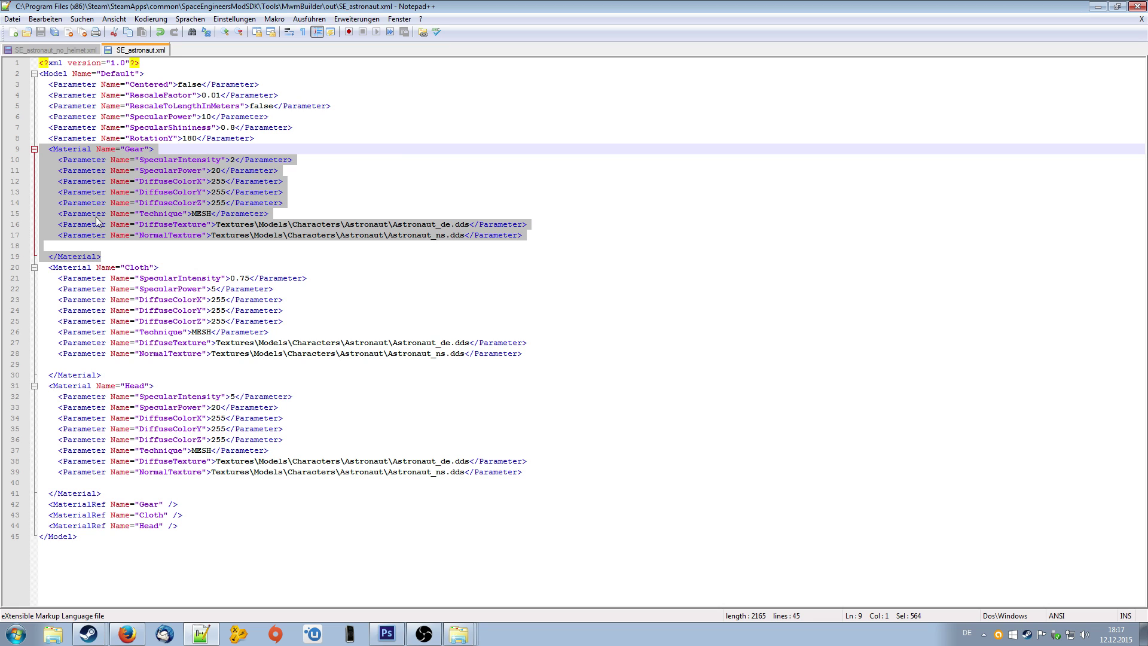
left_click(64, 51)
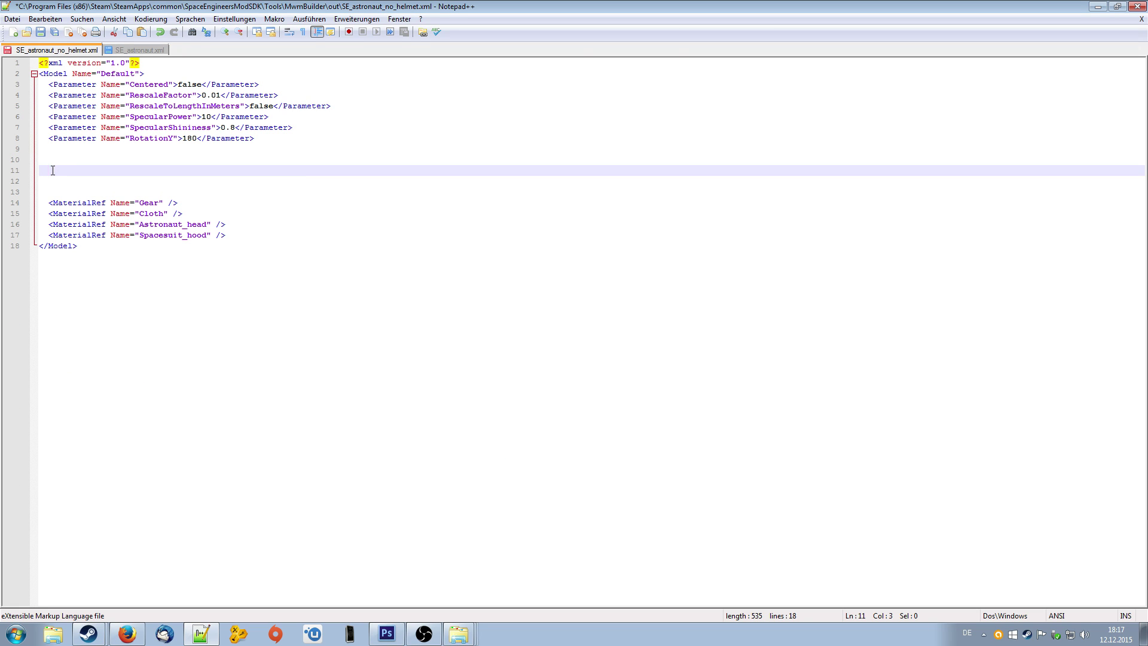
key("ctrl+v")
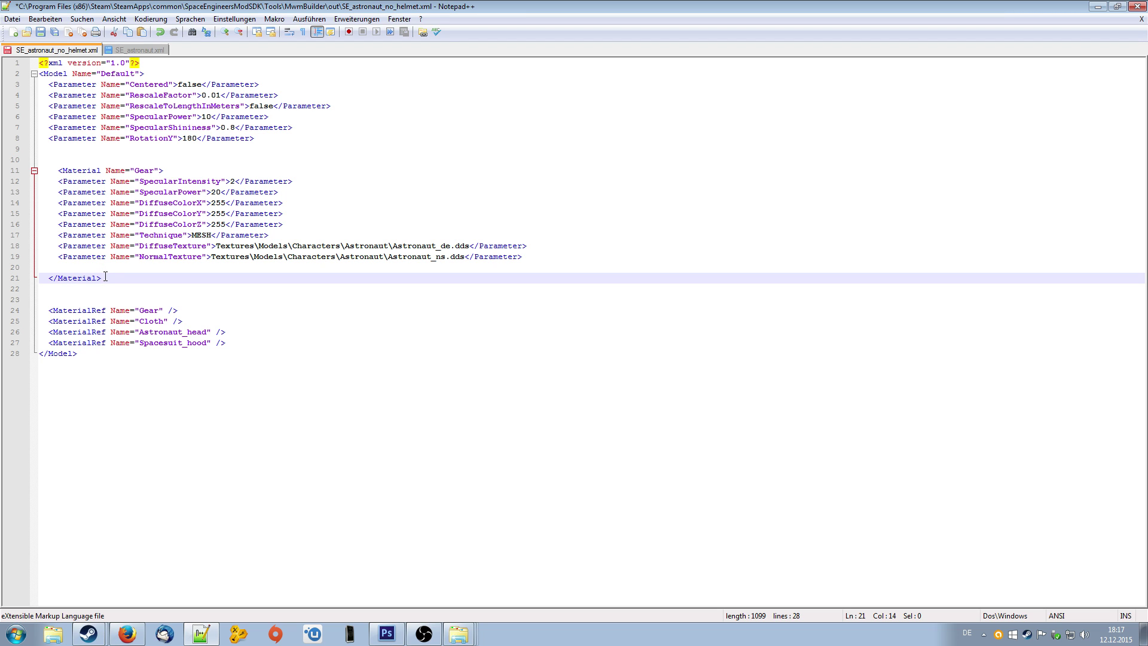
Step: Paste three more copies of the Gear material block below the first one
key("Return")
key("Return")
key("ctrl+v")
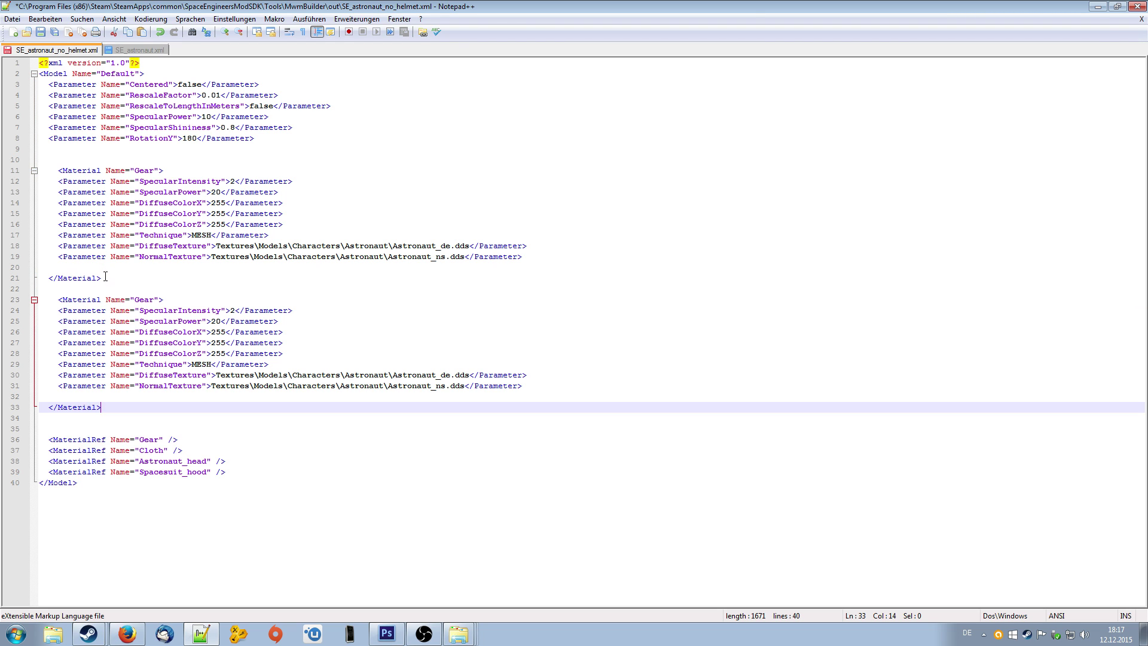
key("Return")
key("ctrl+v")
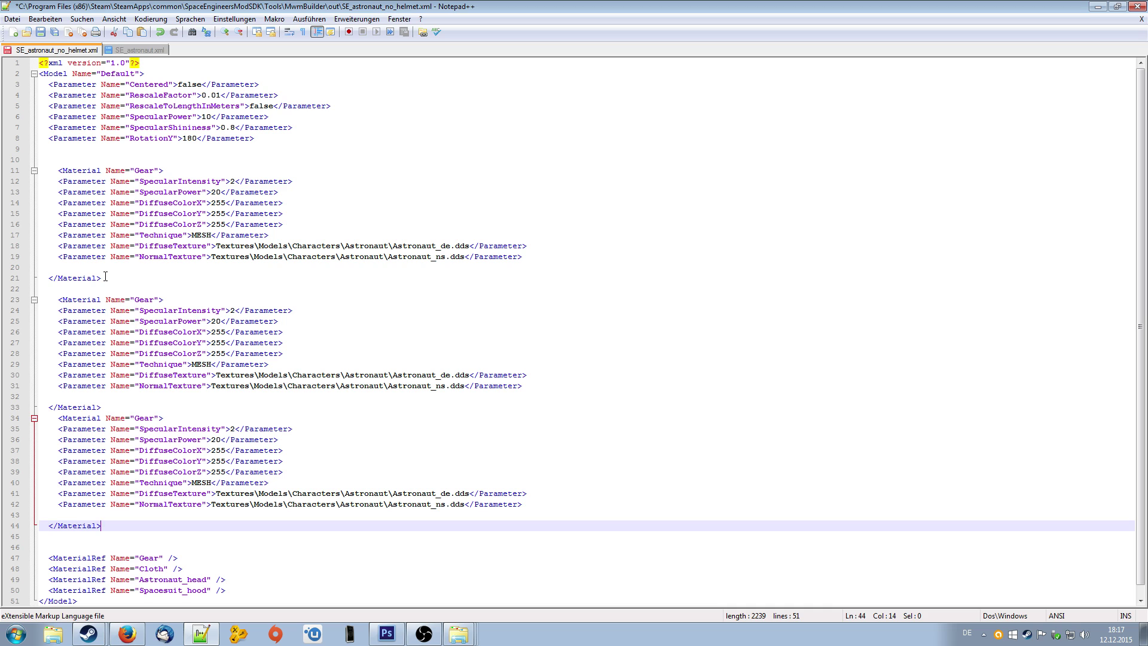
scroll(231, 298, "down", 1)
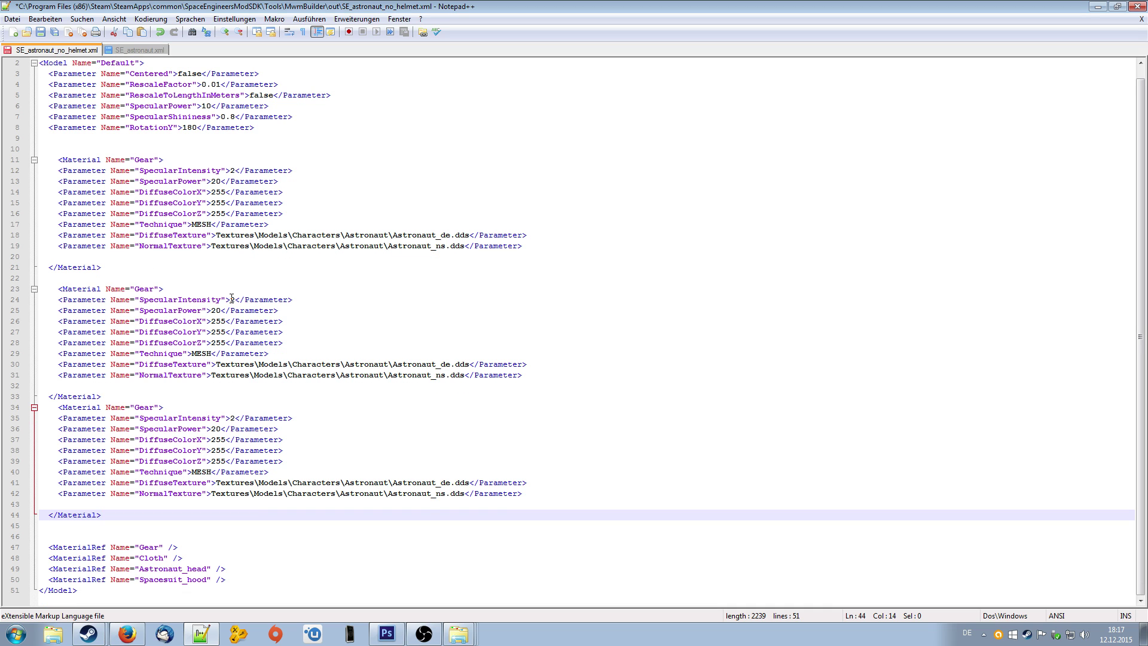
key("Return")
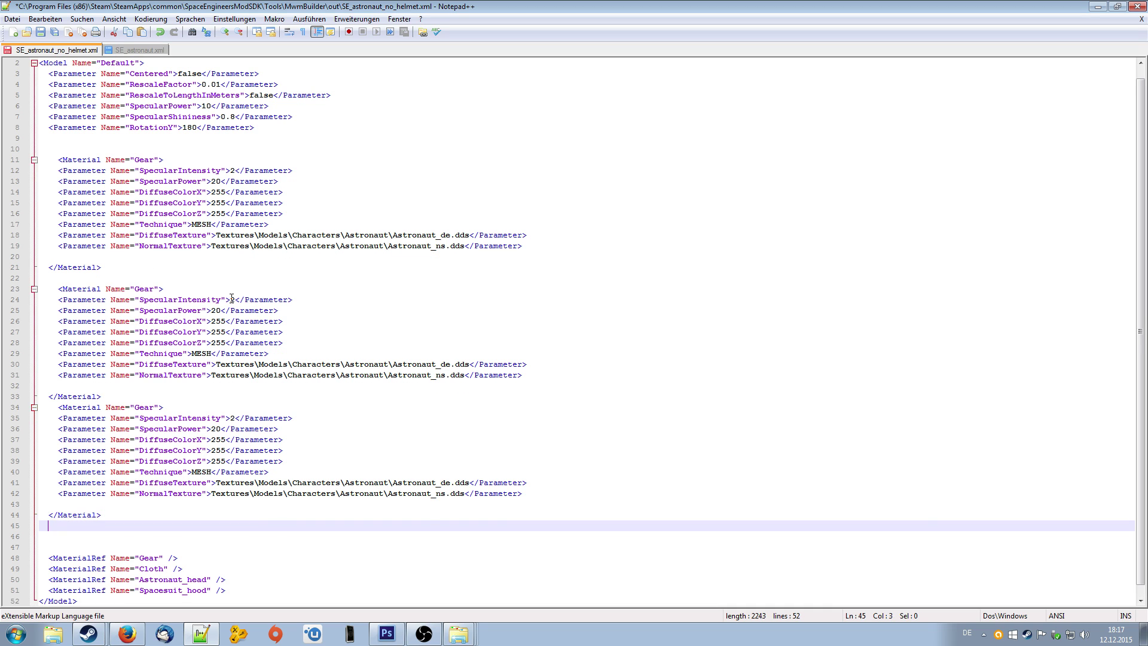
key("ctrl+v")
scroll(313, 263, "up", 2)
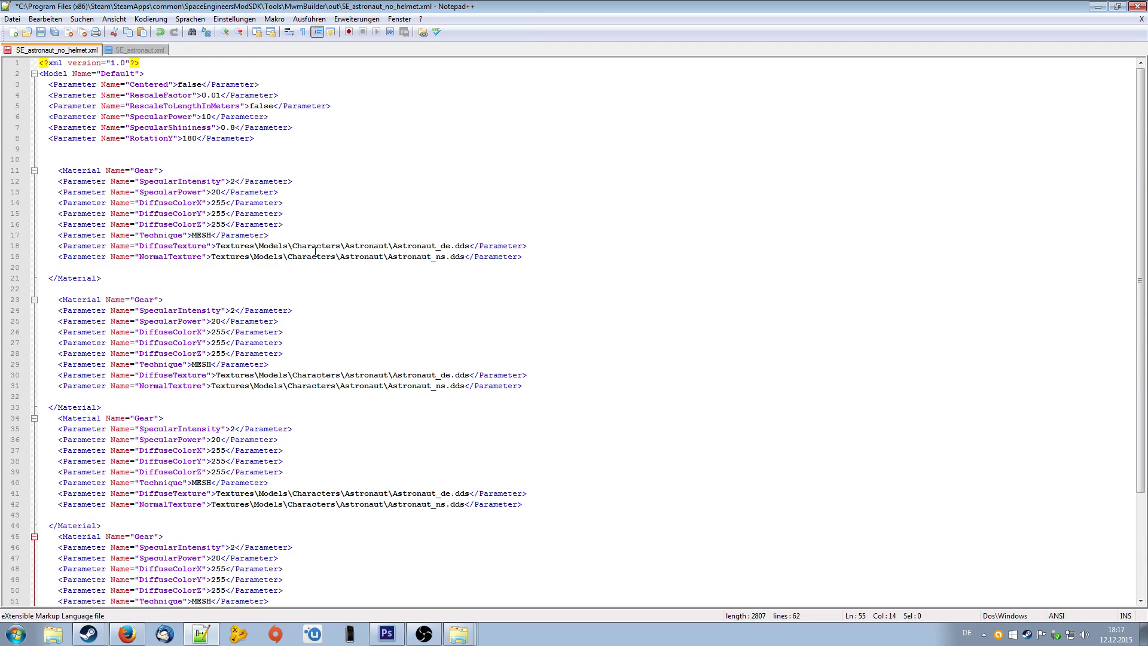
Step: Rename the third material block in SE_astronaut_no_helmet.xml to Astronaut_head, copying the name from its material reference
scroll(312, 257, "down", 4)
scroll(311, 252, "up", 4)
scroll(174, 543, "down", 4)
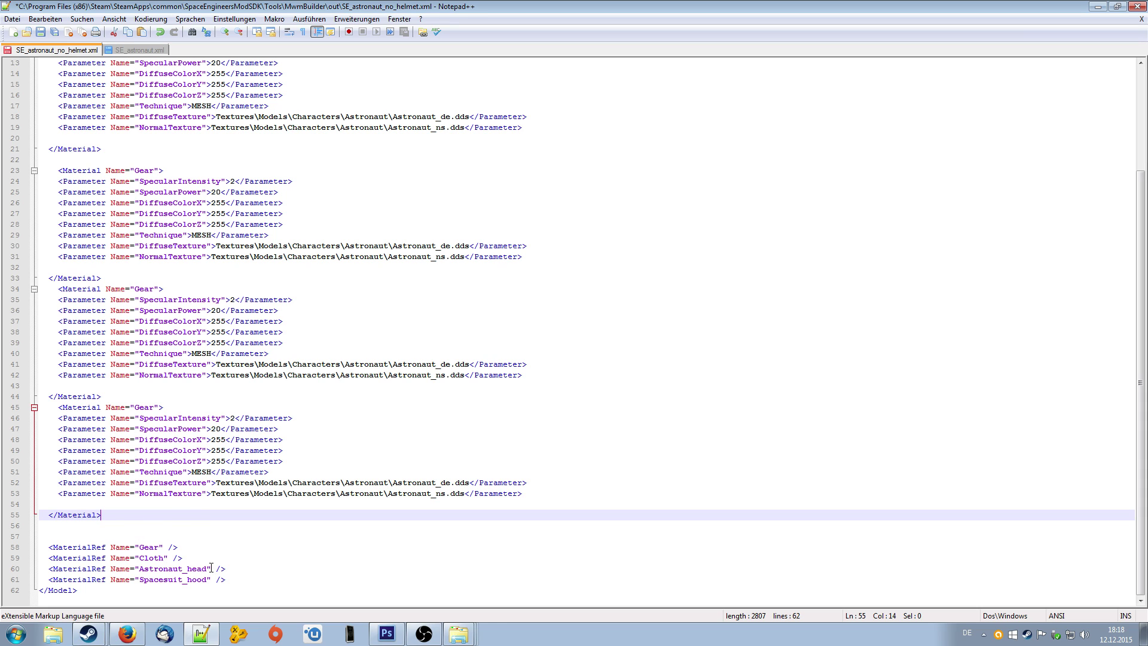
left_click_drag(210, 568, 136, 568)
key("ctrl+c")
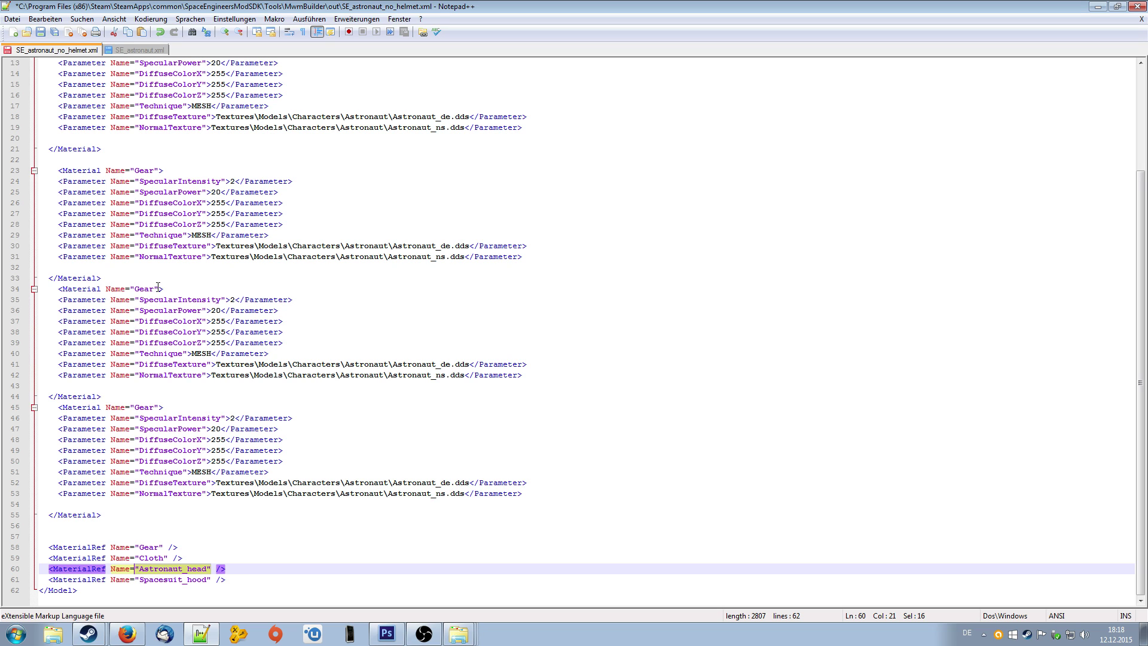
left_click_drag(160, 288, 131, 286)
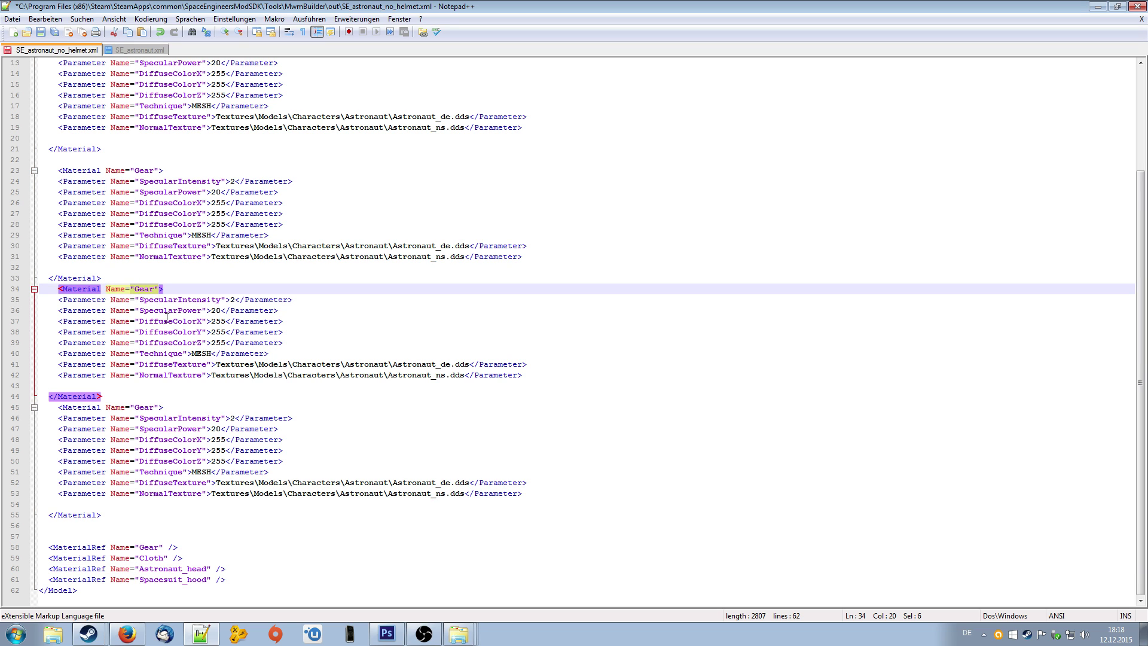
key("ctrl+v")
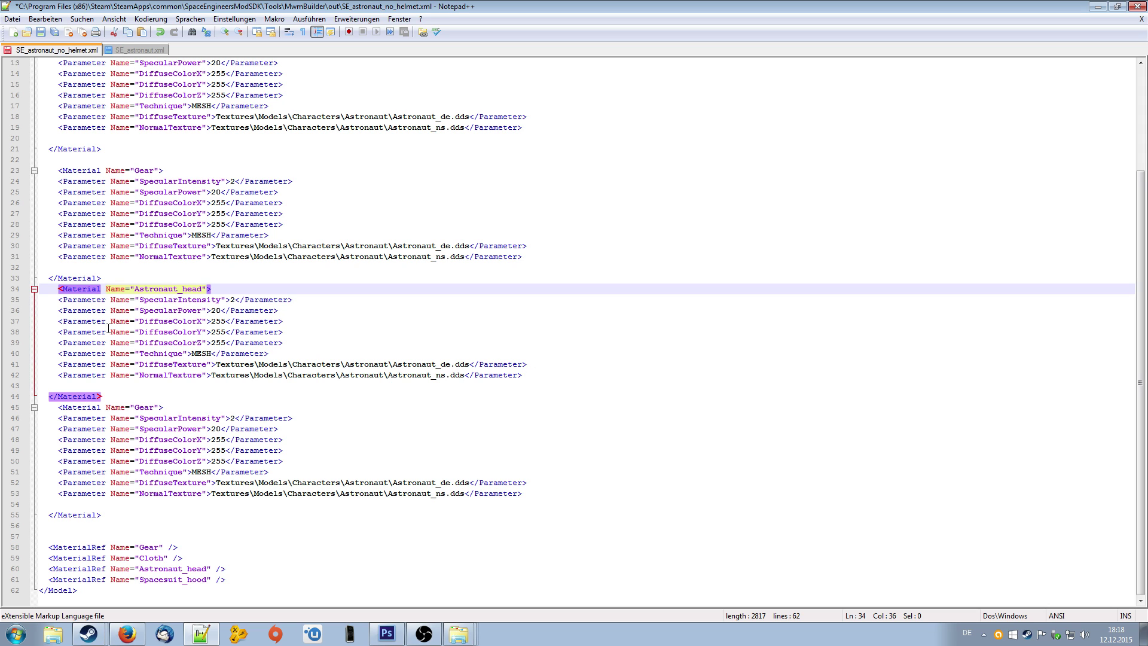
Step: Rename the fourth material block to Spacesuit_hood, copying the name from the last material reference
left_click(159, 583)
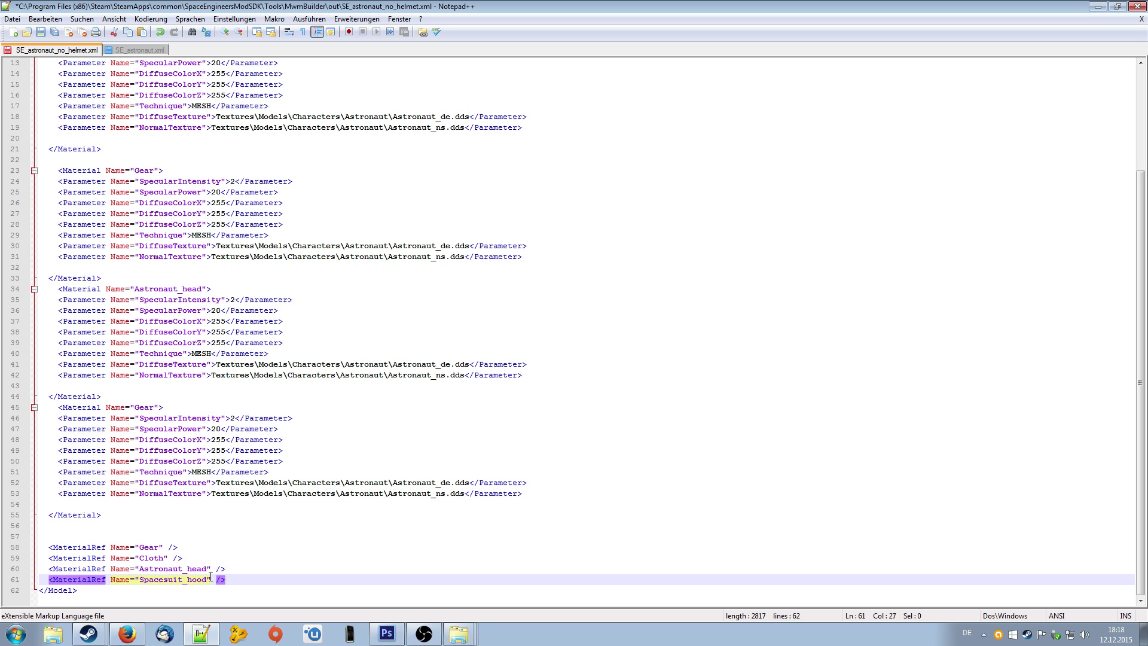
left_click_drag(210, 577, 134, 579)
key("ctrl+c")
left_click_drag(162, 407, 135, 405)
key("Delete")
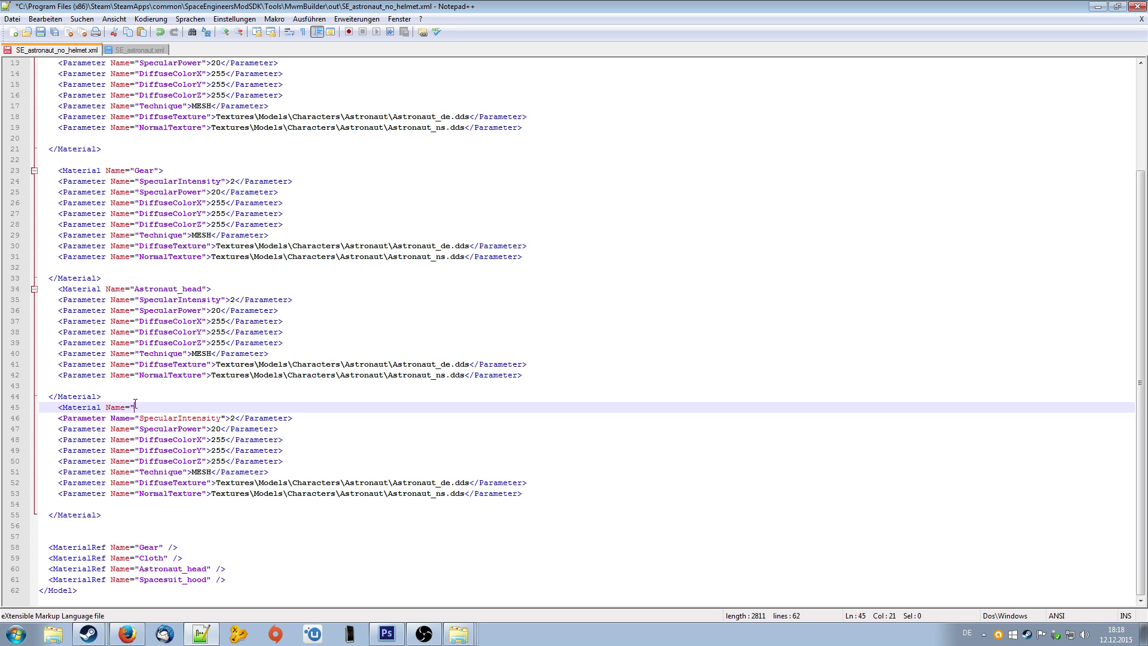
key("ctrl+z")
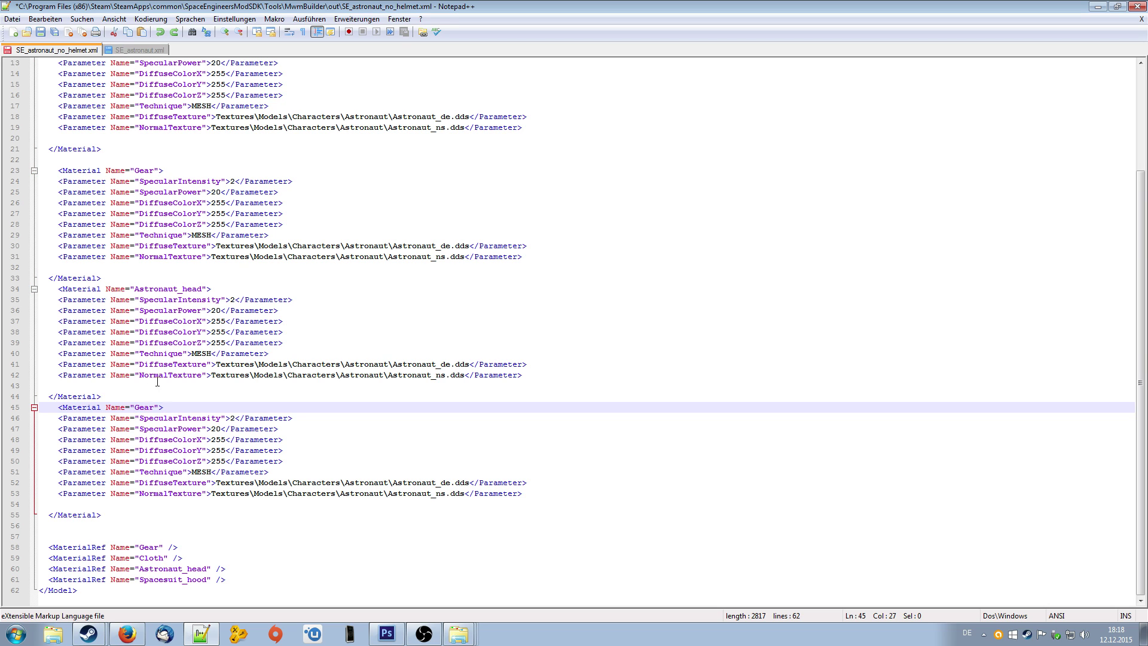
left_click_drag(158, 407, 131, 405)
key("ctrl+v")
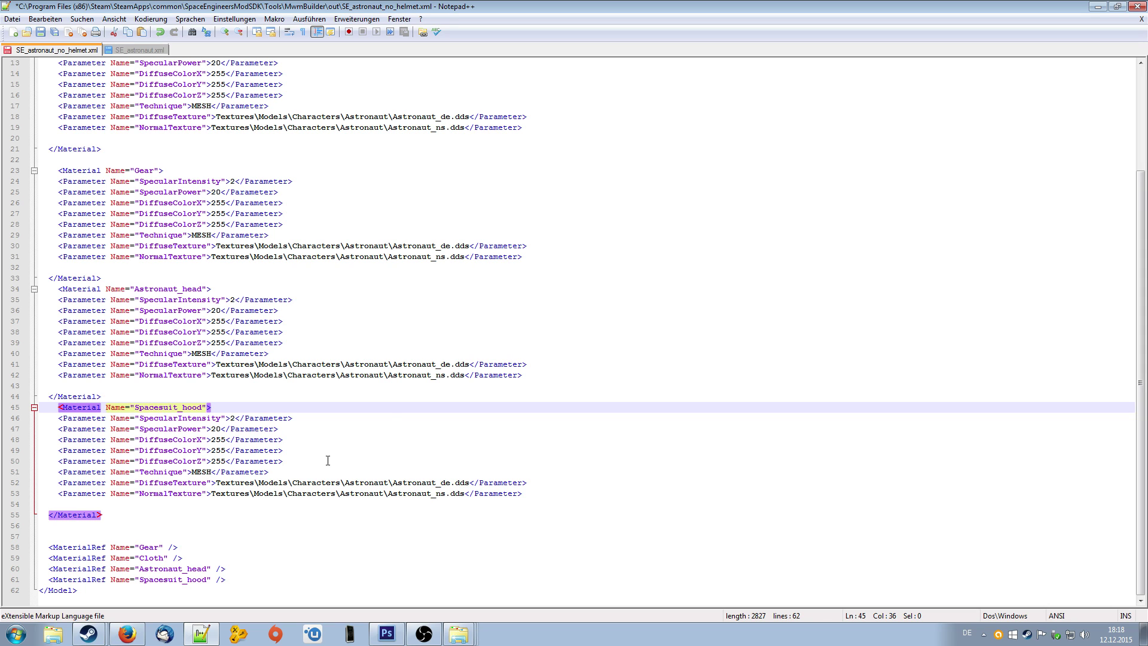
left_click(198, 411)
left_click(272, 408)
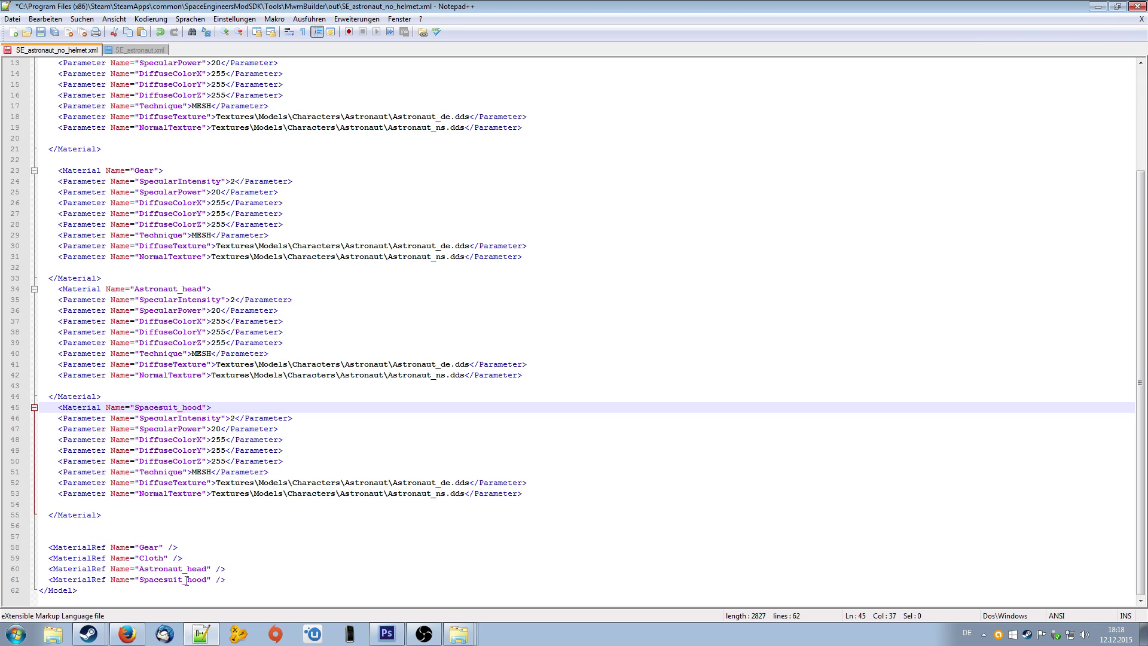
Step: Delete the four MaterialRef lines for Gear, Cloth, Astronaut_head and Spacesuit_hood at the end of the file
left_click_drag(228, 580, 39, 547)
key("BackSpace")
key("BackSpace")
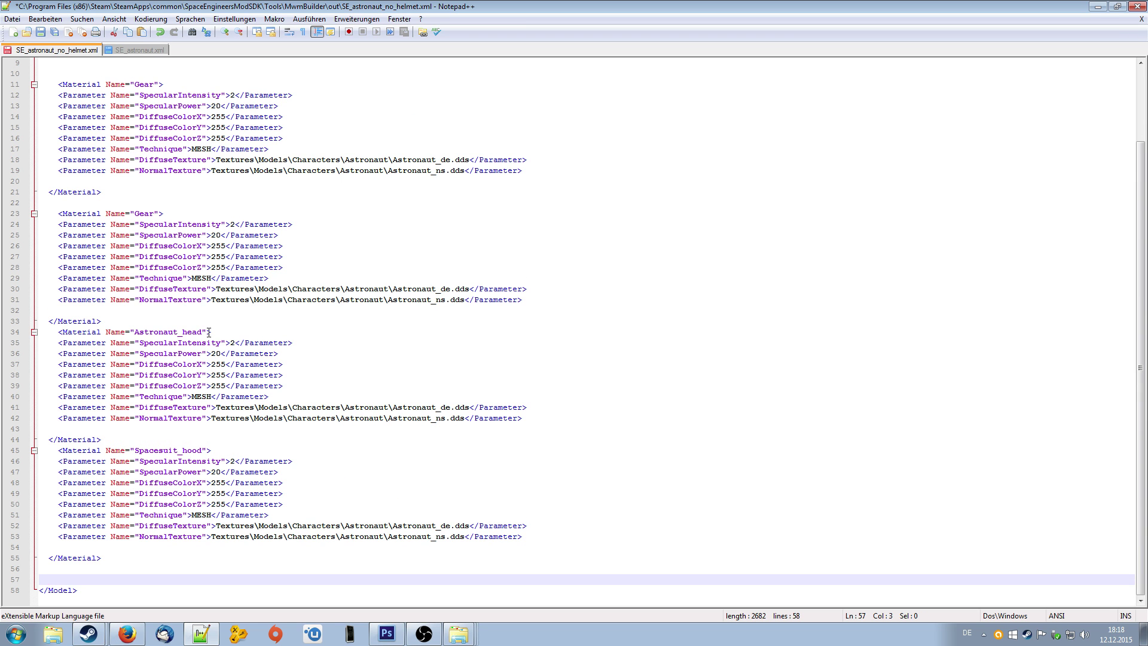
Step: Rename the second Gear material block to Cloth, checking the name against SE_astronaut.xml, and save the file
scroll(215, 308, "up", 3)
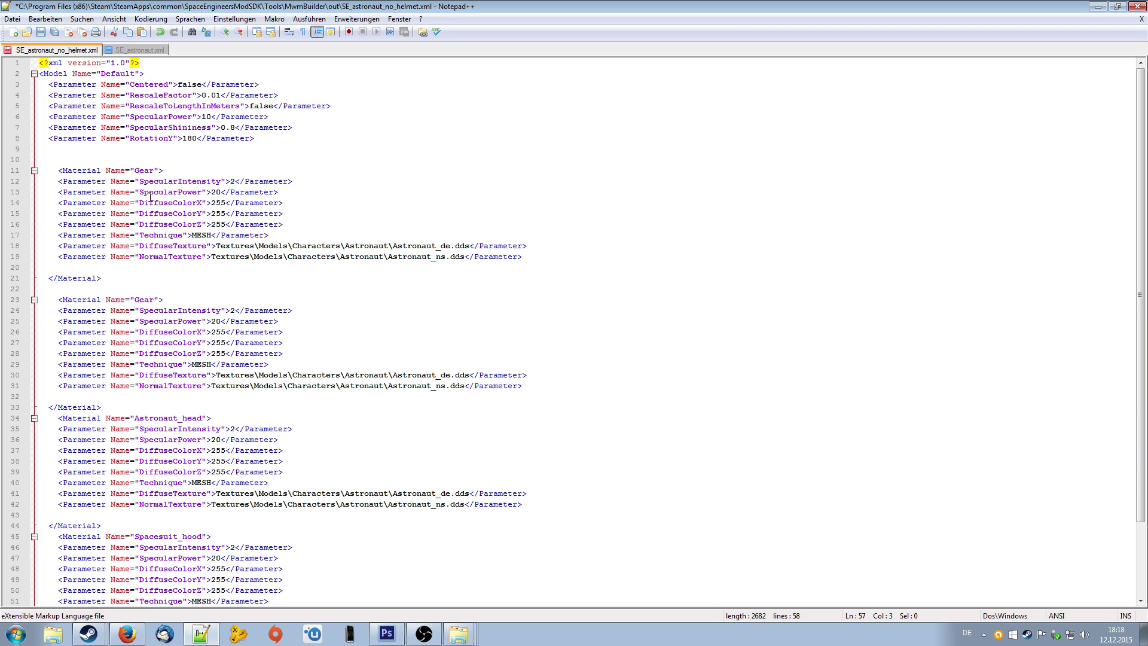
left_click(154, 300)
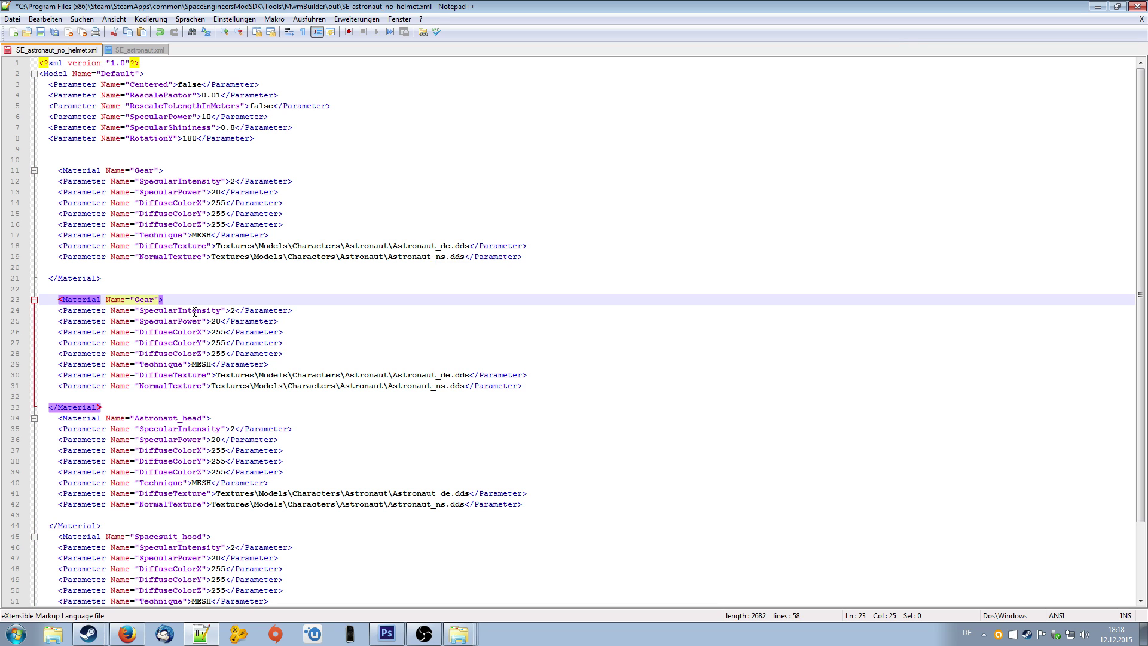
key("BackSpace")
key("BackSpace")
key("BackSpace")
key("BackSpace")
left_click(123, 51)
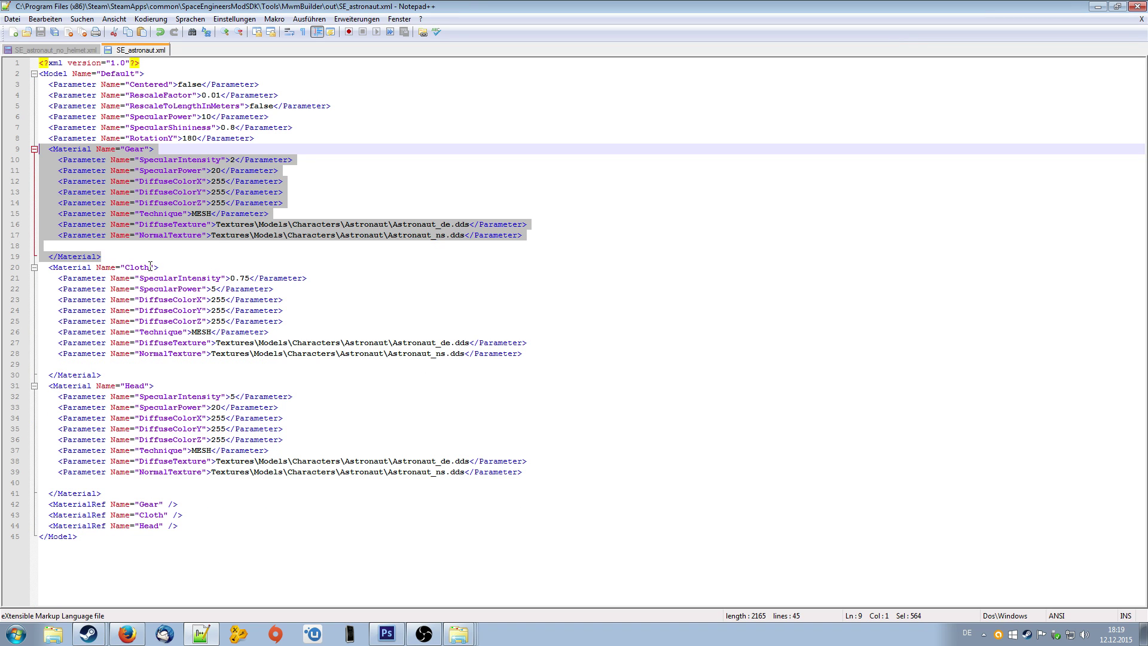
left_click(37, 49)
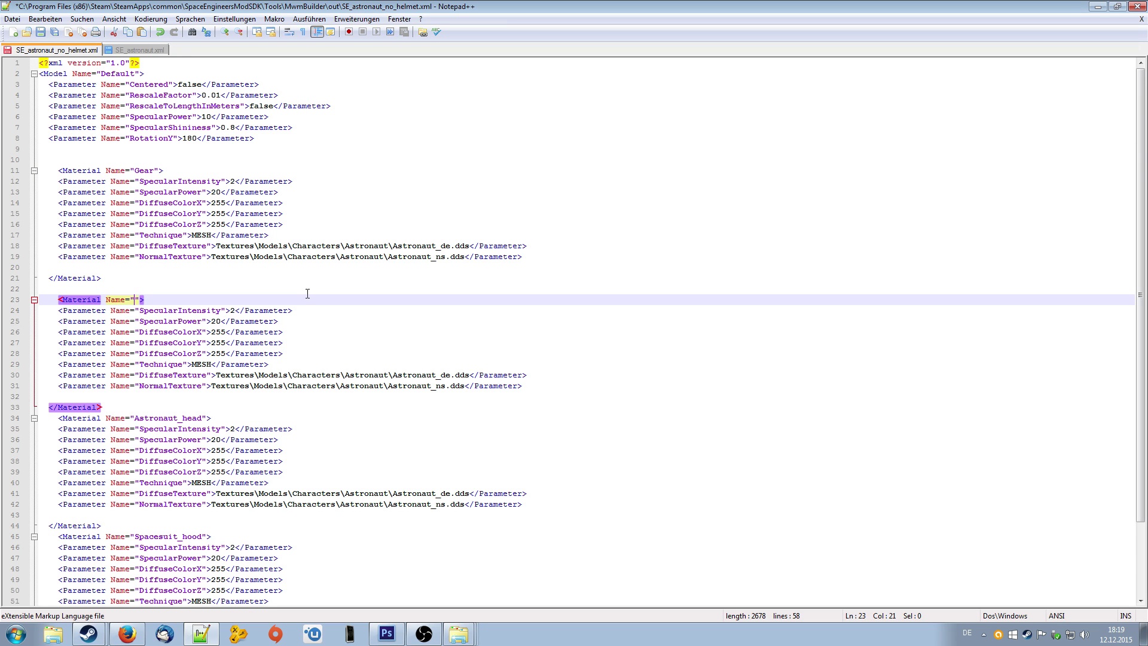
type("Cloth")
left_click(305, 297)
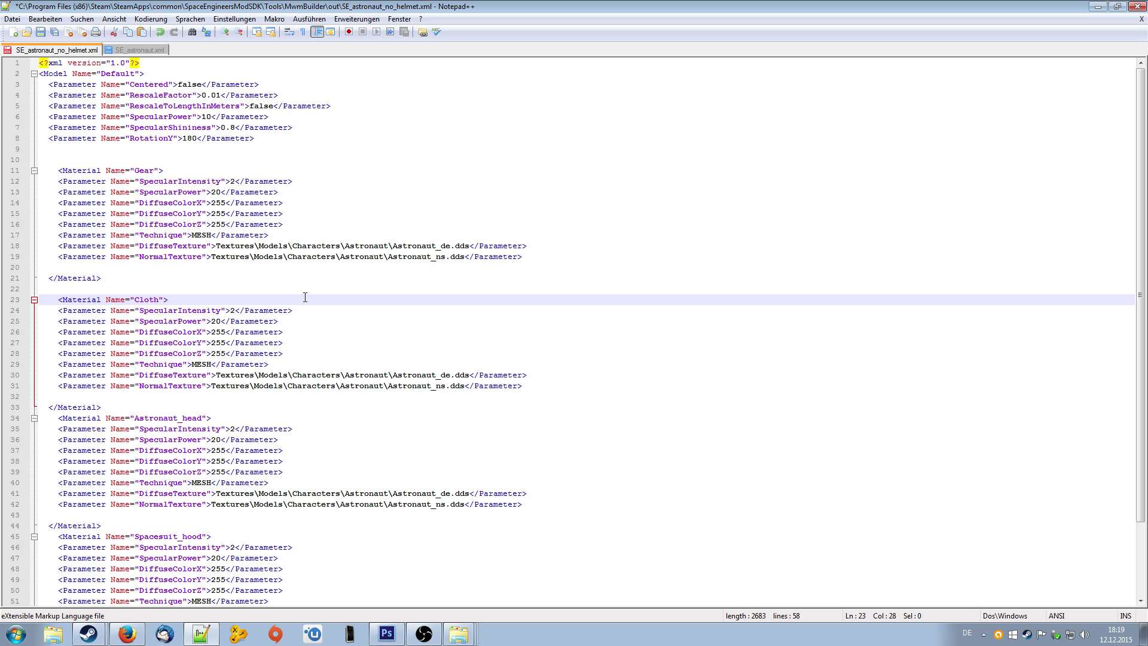
key("ctrl+s")
scroll(305, 299, "down", 3)
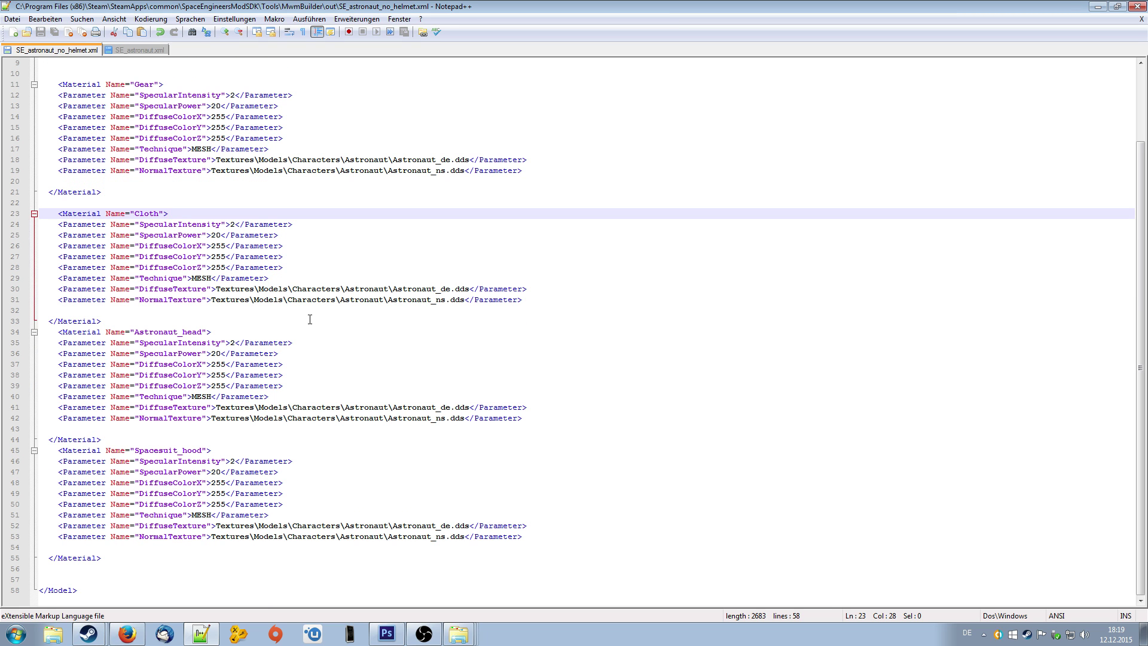
scroll(437, 444, "up", 3)
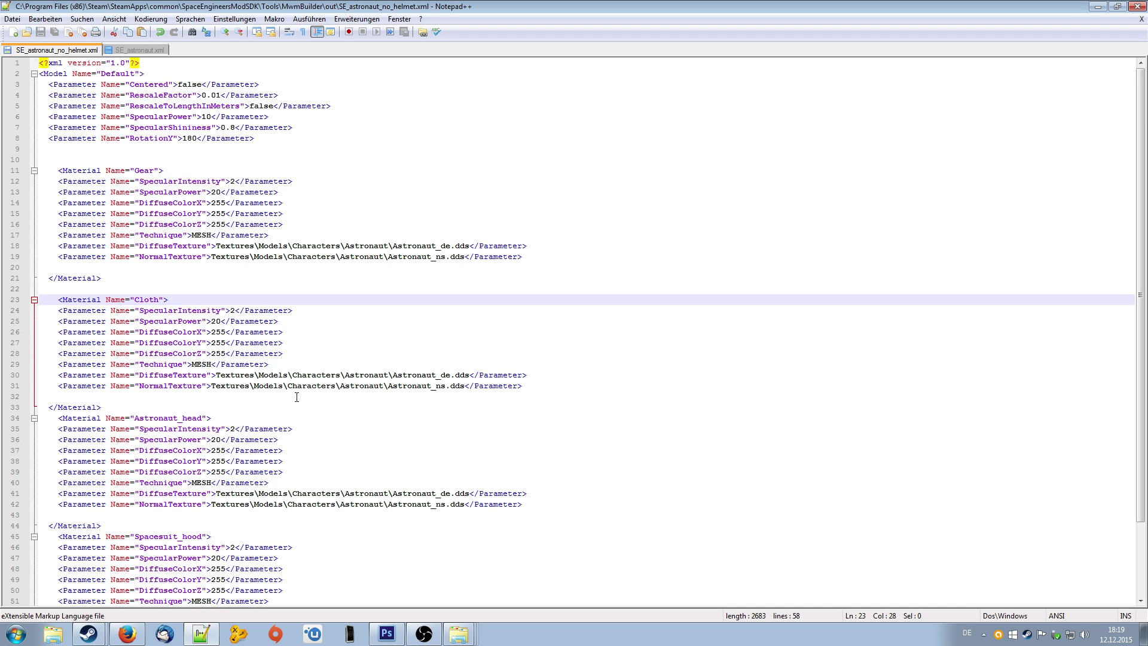
scroll(349, 388, "down", 3)
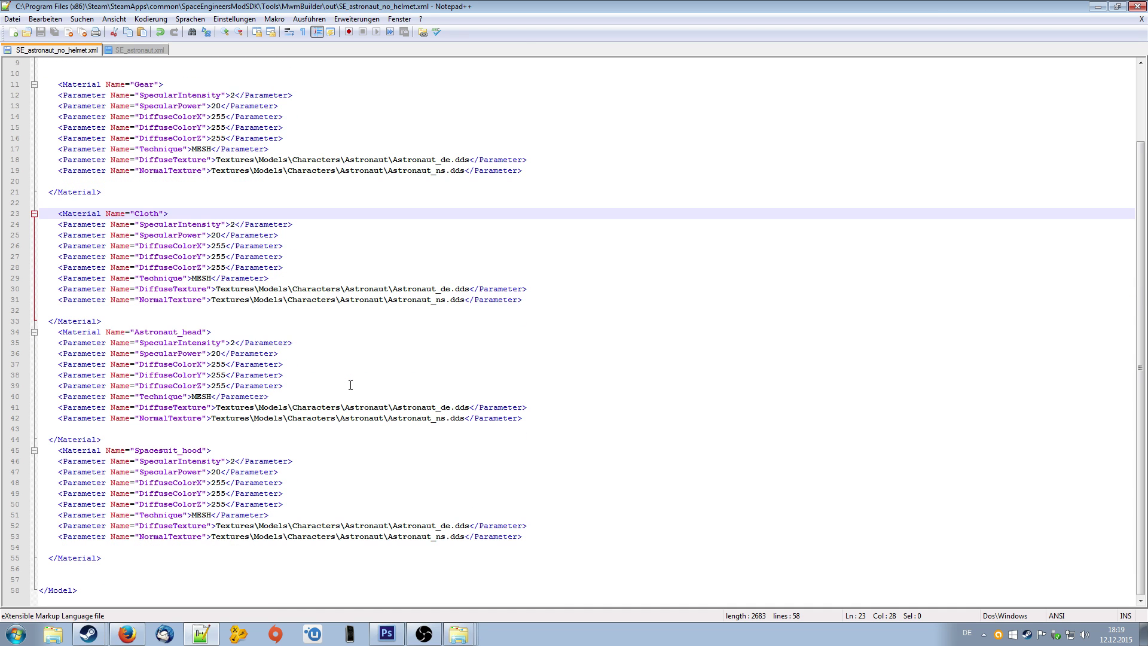
scroll(335, 383, "up", 3)
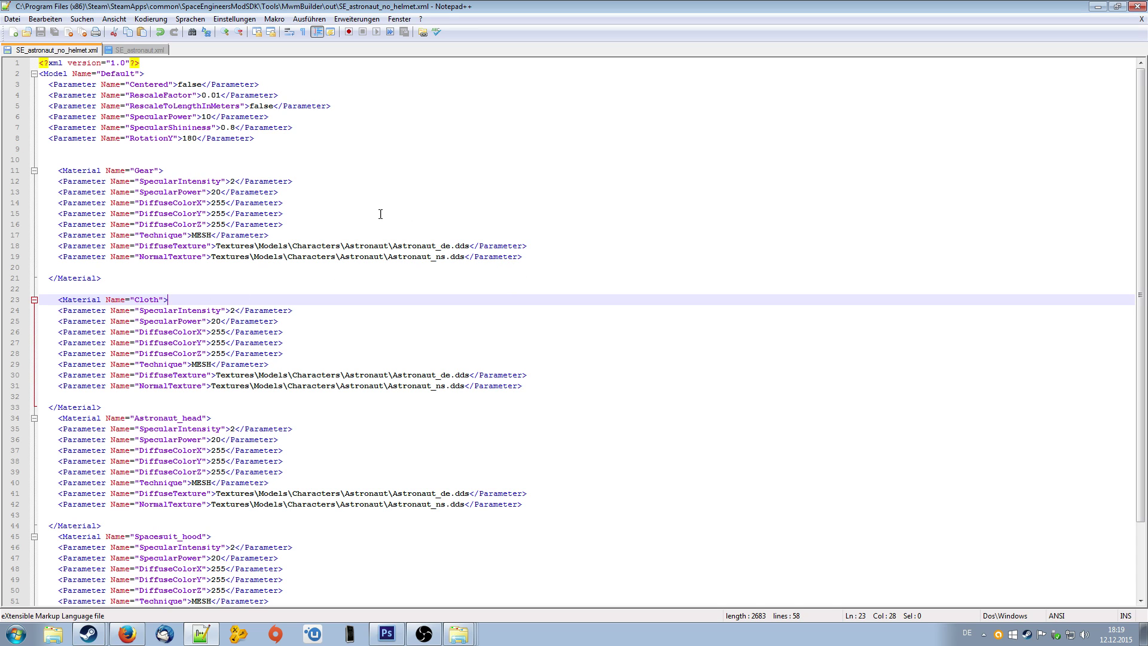
Step: In SE_astronaut.xml, change the Gear material's DiffuseTexture file name to tutchar_de.dds
left_click(142, 52)
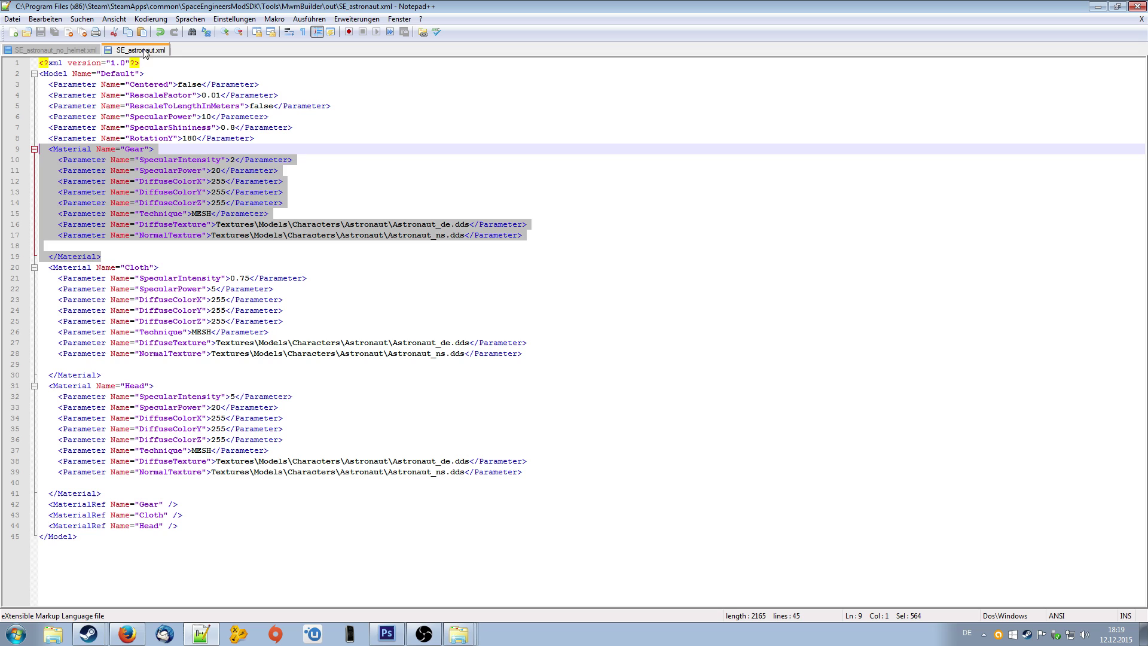
left_click(750, 205)
left_click(641, 246)
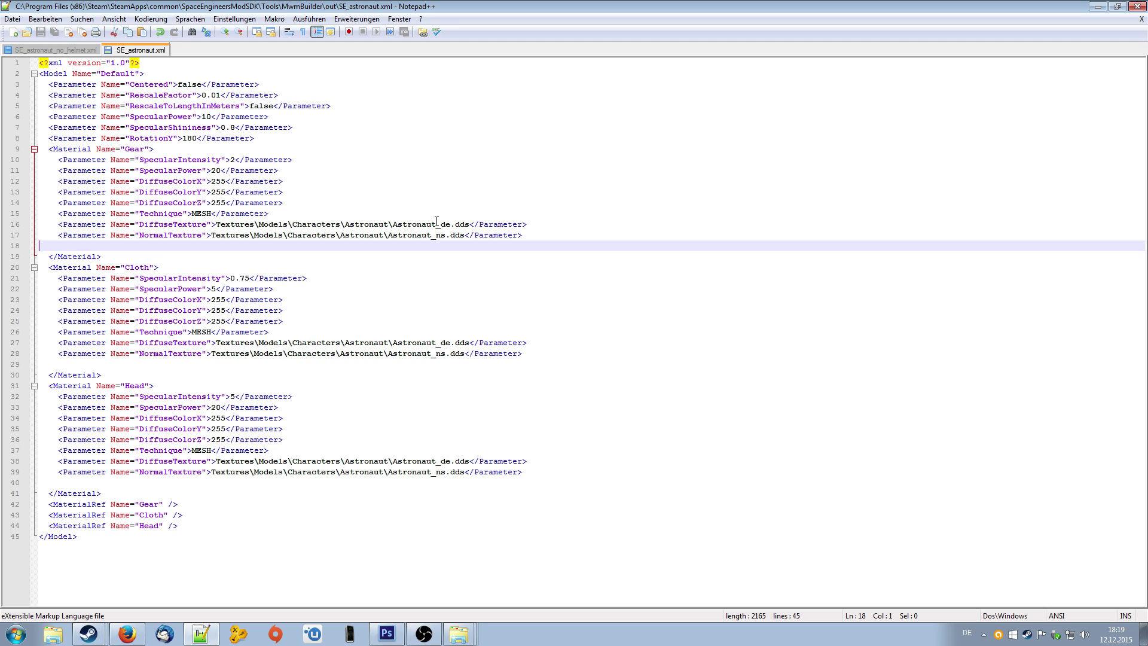
left_click_drag(437, 224, 394, 224)
left_click(587, 276)
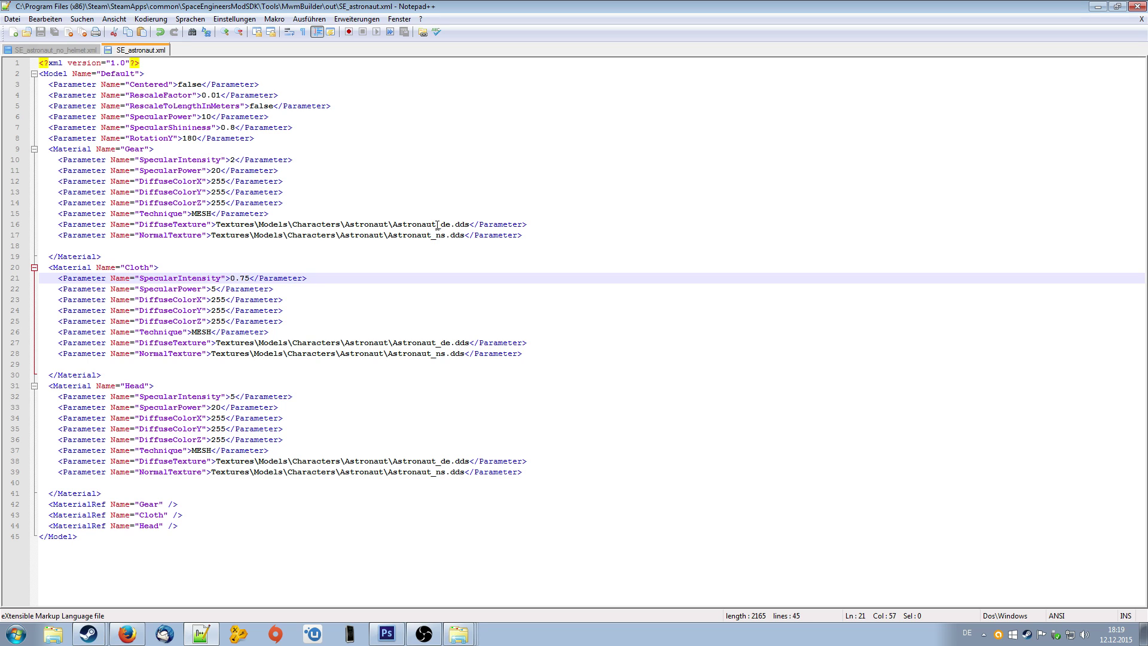
left_click_drag(436, 224, 392, 224)
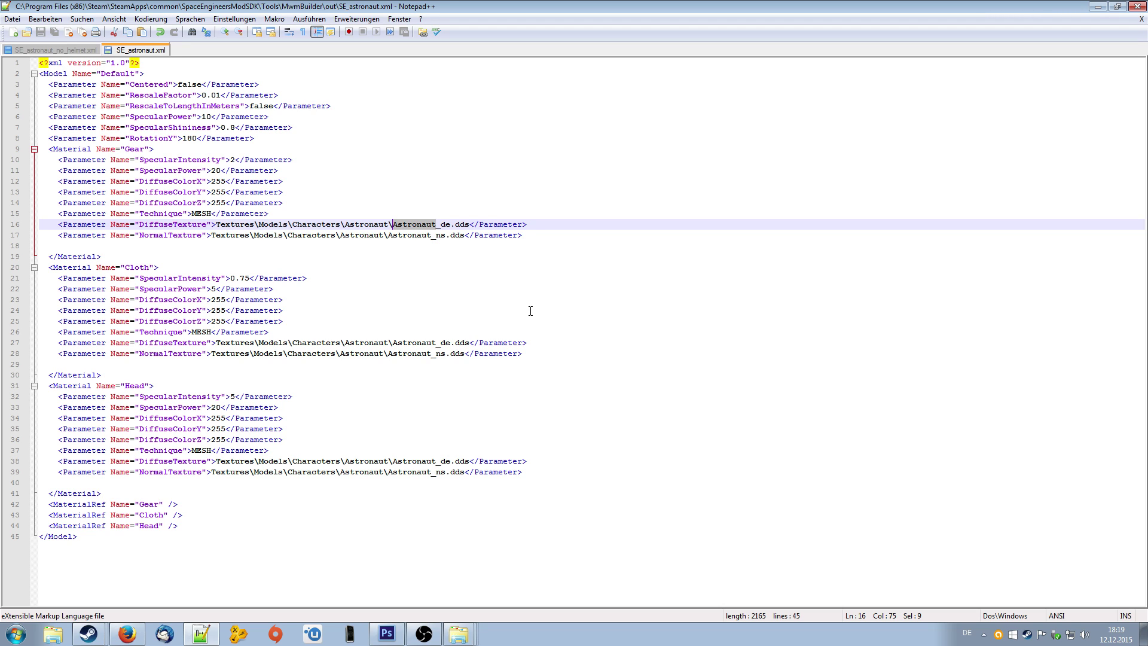
type("tut")
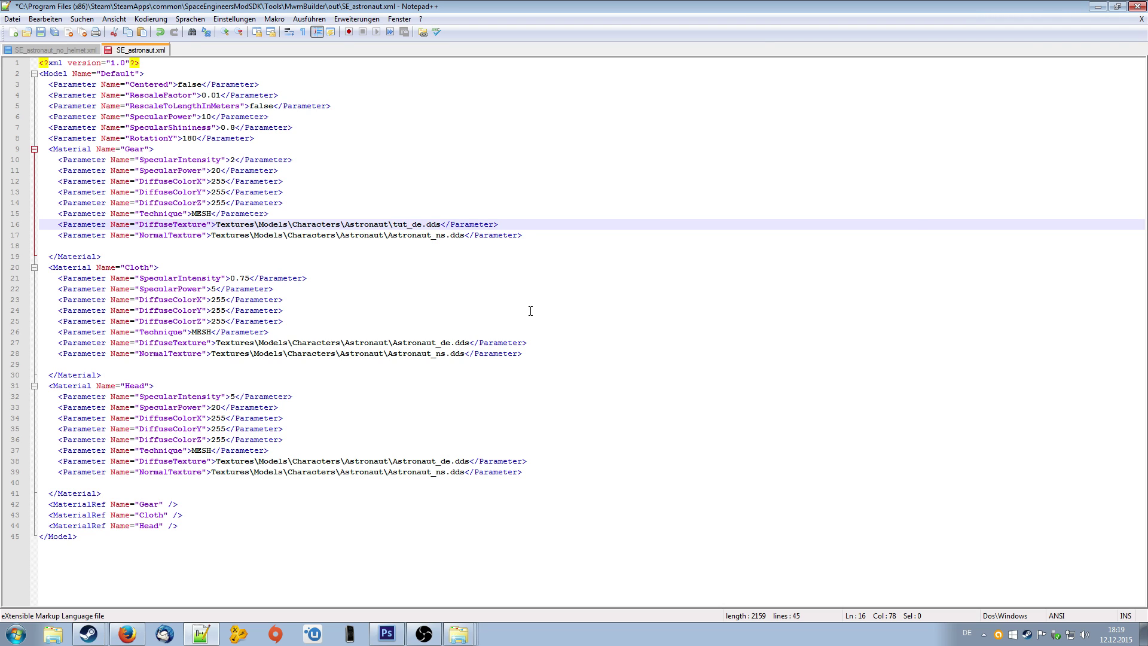
type("char")
Step: Change the Gear material's NormalTexture file name to tutchar_ns.dds
left_click_drag(423, 224, 397, 224)
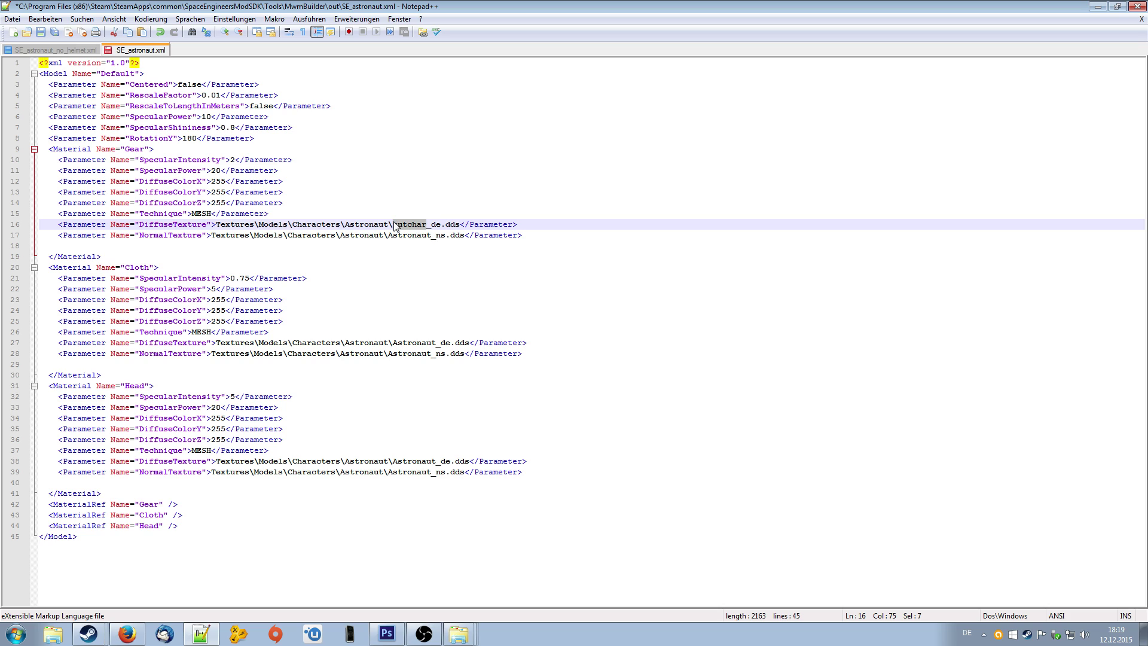
left_click(432, 235)
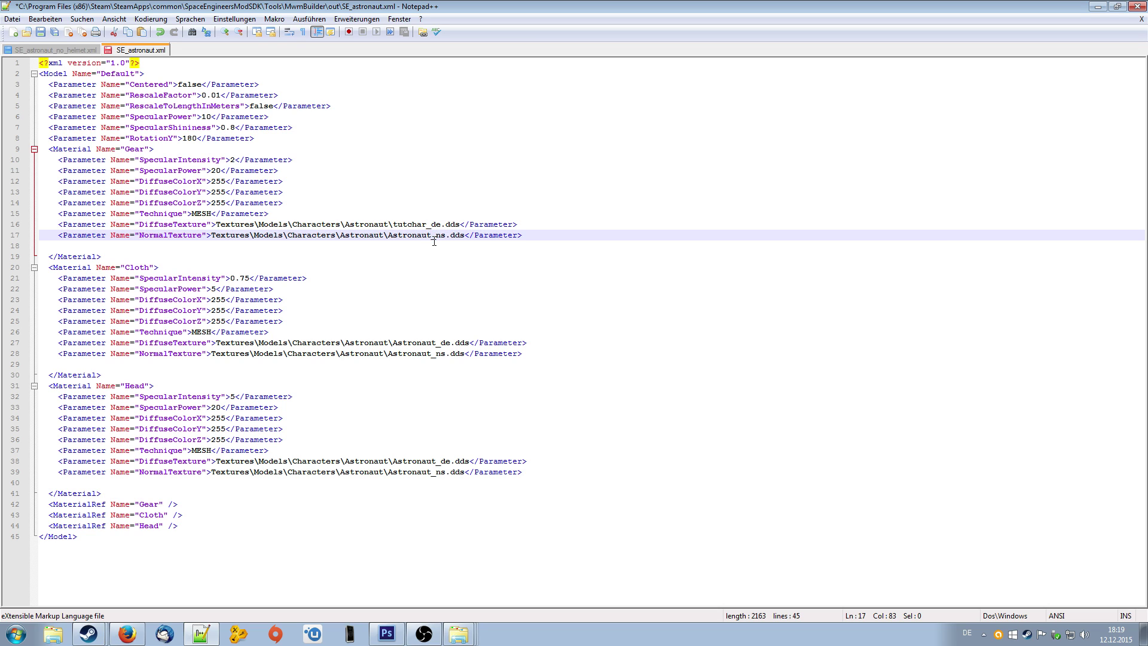
key("BackSpace")
key("BackSpace")
key("BackSpace")
key("BackSpace")
key("BackSpace")
key("BackSpace")
key("BackSpace")
key("BackSpace")
key("BackSpace")
type("tutchar")
Step: Replace the texture lines of the Cloth and Head materials with copies of Gear's tutchar texture lines and save the file
left_click_drag(527, 230, 39, 225)
key("ctrl+c")
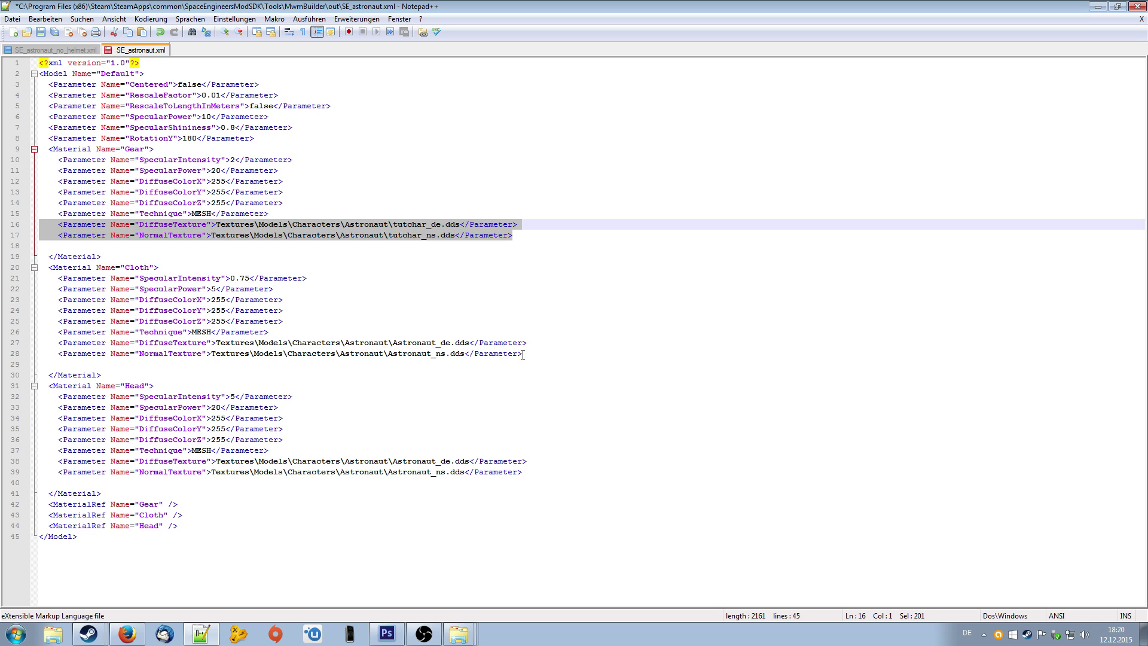
left_click_drag(522, 353, 18, 341)
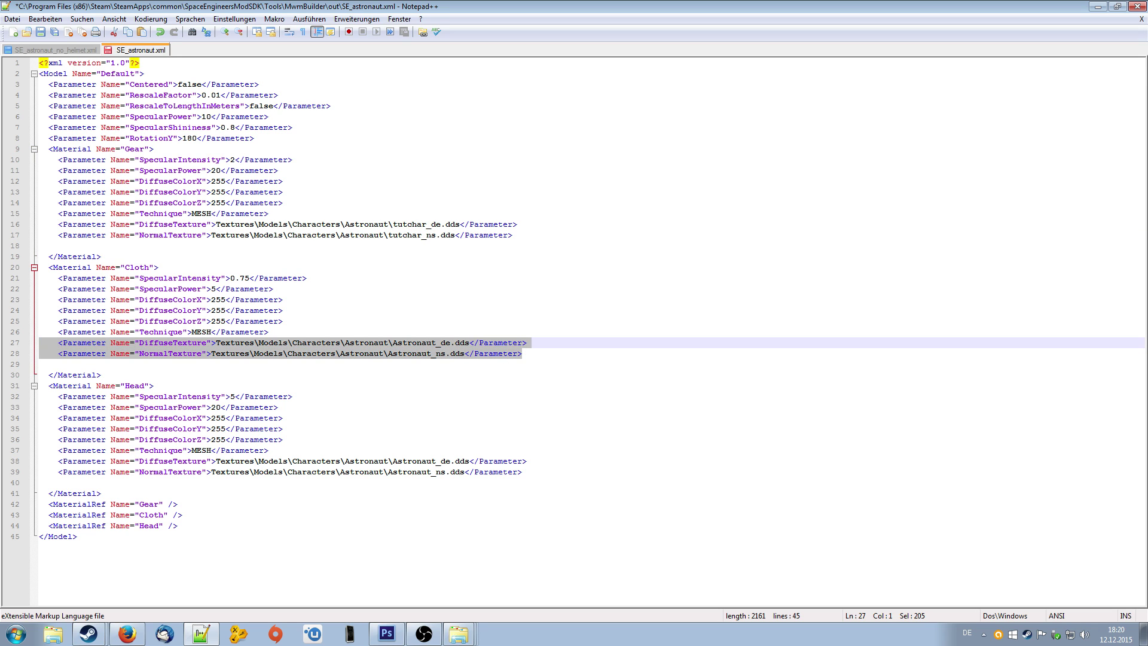
key("ctrl+v")
left_click_drag(530, 473, 39, 461)
key("ctrl+v")
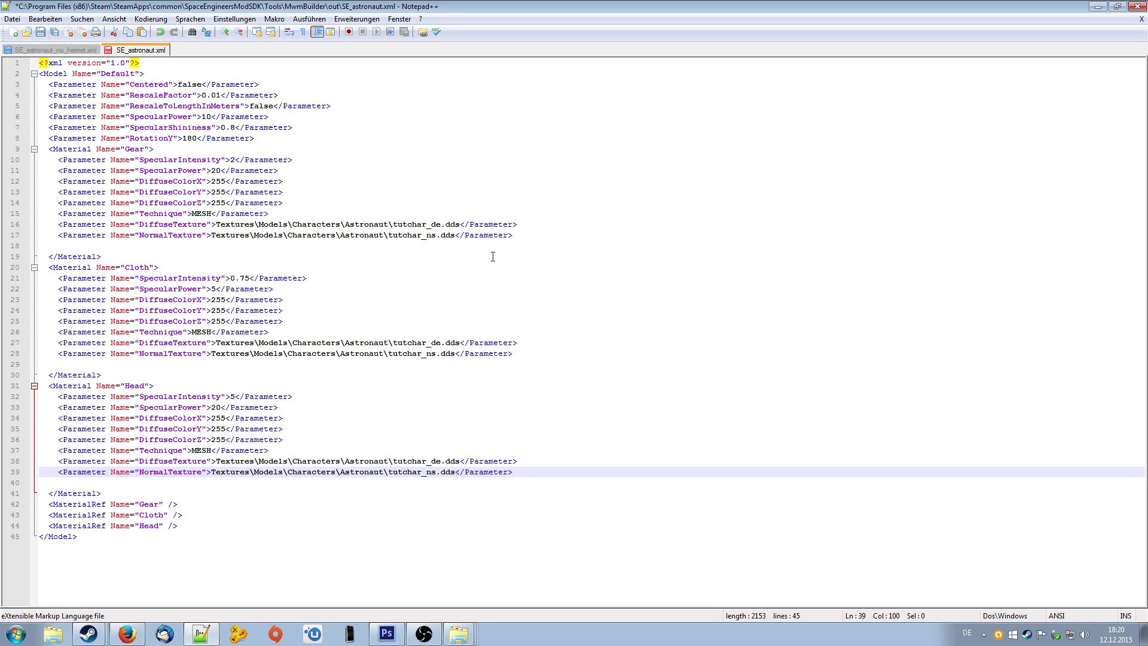
key("ctrl+s")
Step: In SE_astronaut_no_helmet.xml, replace the Gear and Cloth texture lines with the copied tutchar_de.dds and tutchar_ns.dds lines
left_click(74, 51)
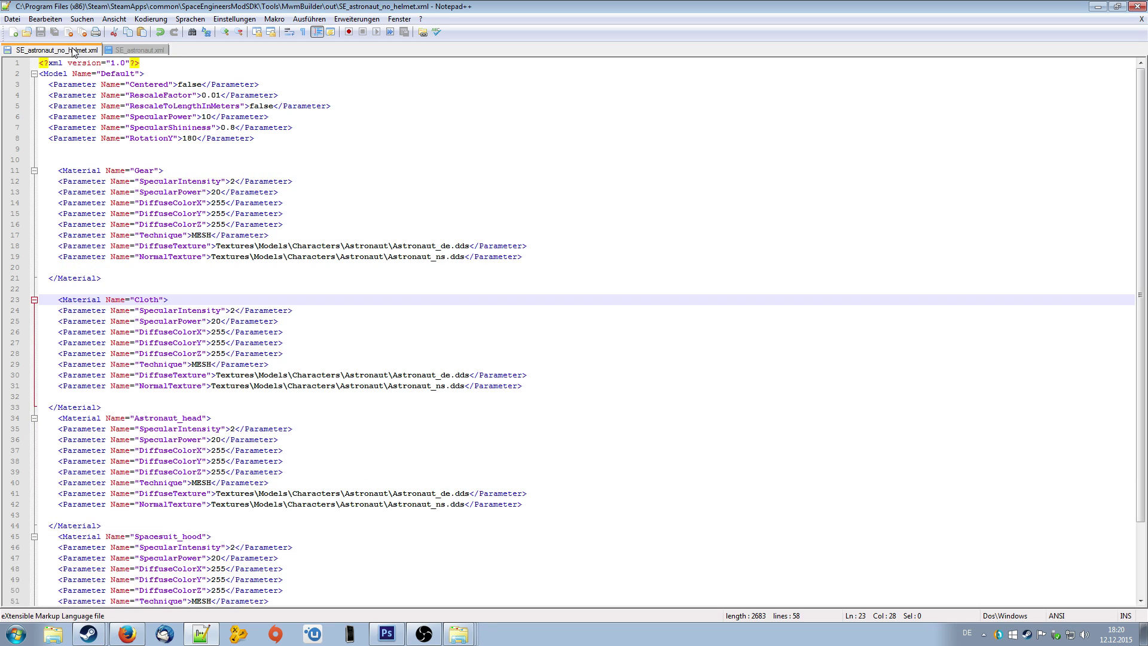
left_click_drag(522, 257, 40, 246)
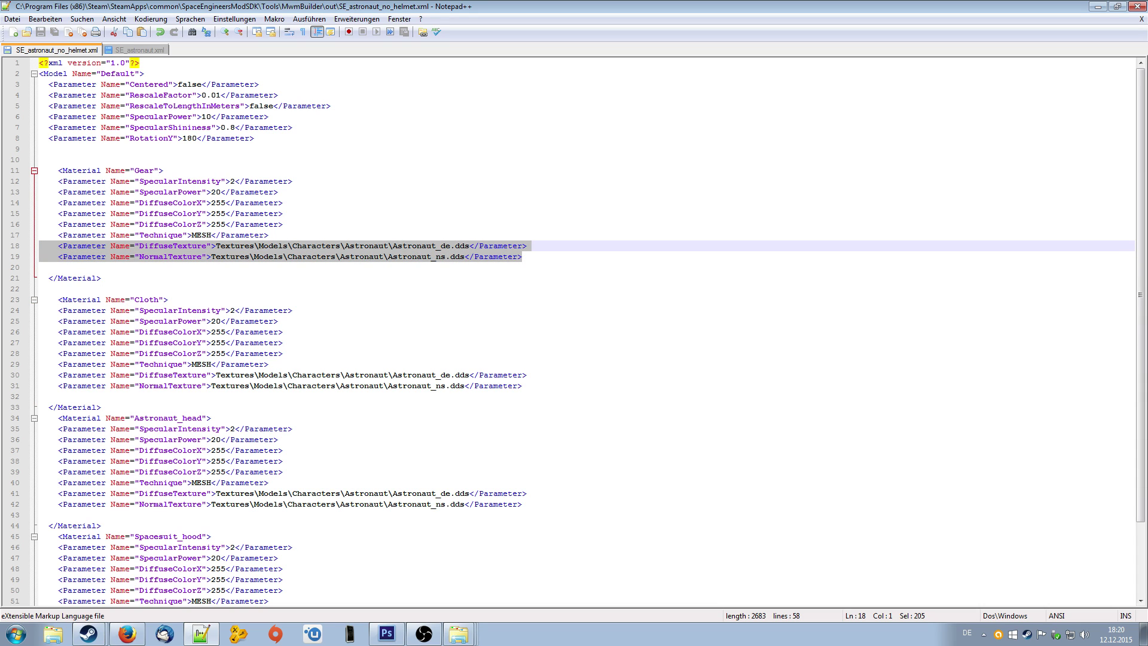
key("ctrl+v")
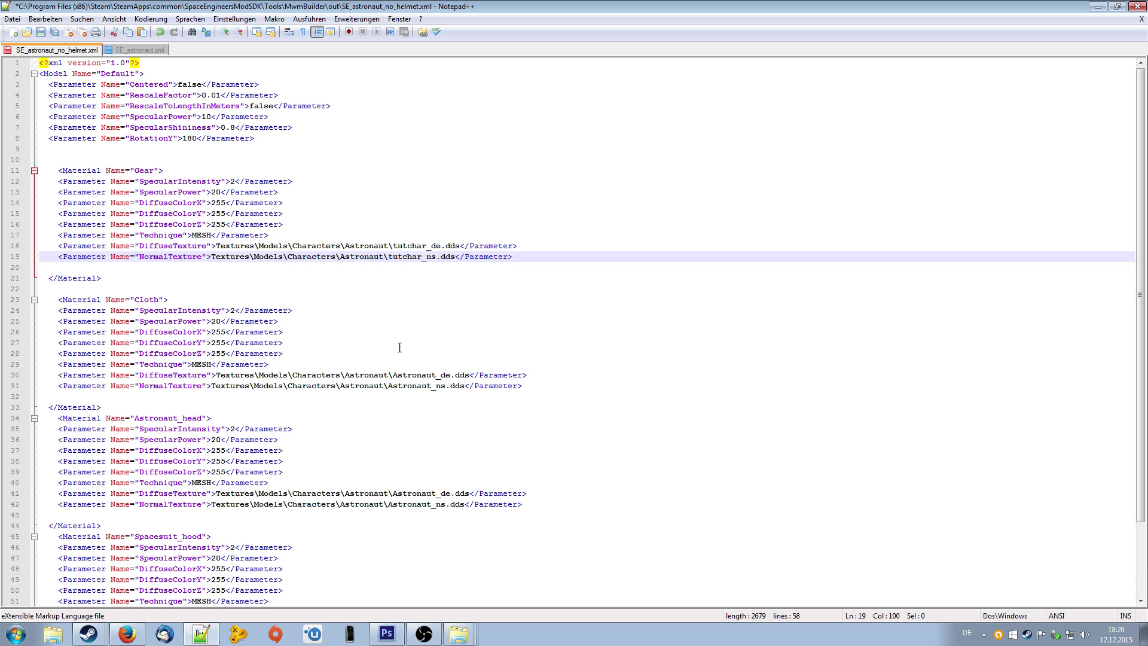
scroll(399, 347, "down", 2)
left_click_drag(530, 323, 39, 310)
key("ctrl+v")
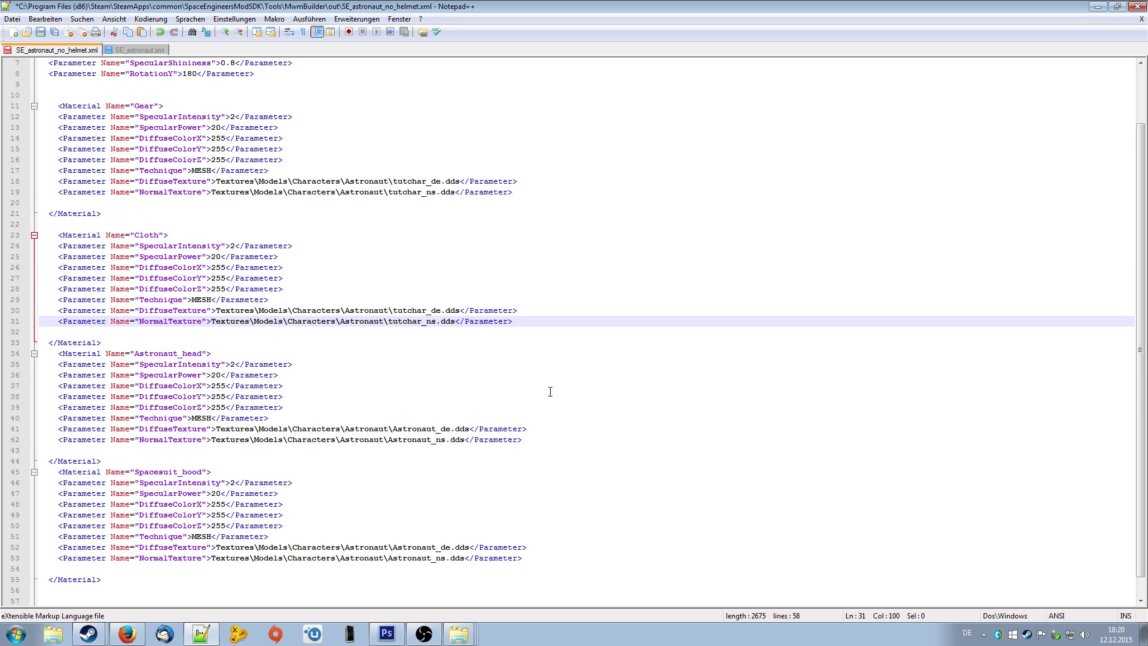
Step: Change the Astronaut_head material's texture file names to Astronaut_head_de.dds and Astronaut_head_ns.dds
left_click(548, 396)
scroll(548, 396, "down", 1)
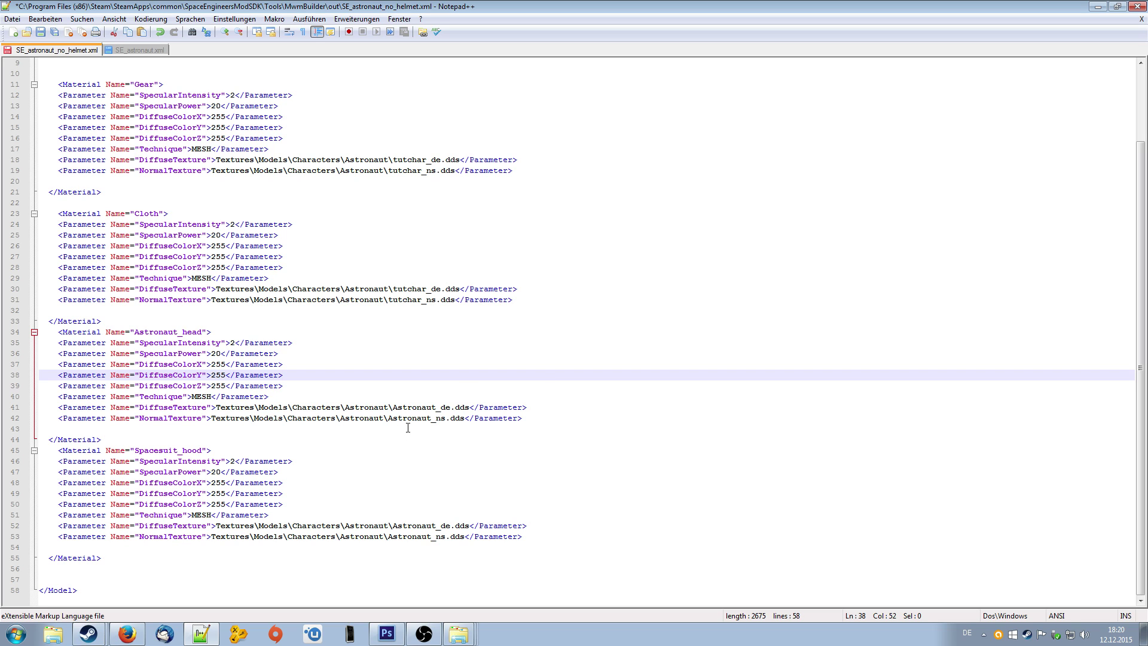
left_click(437, 407)
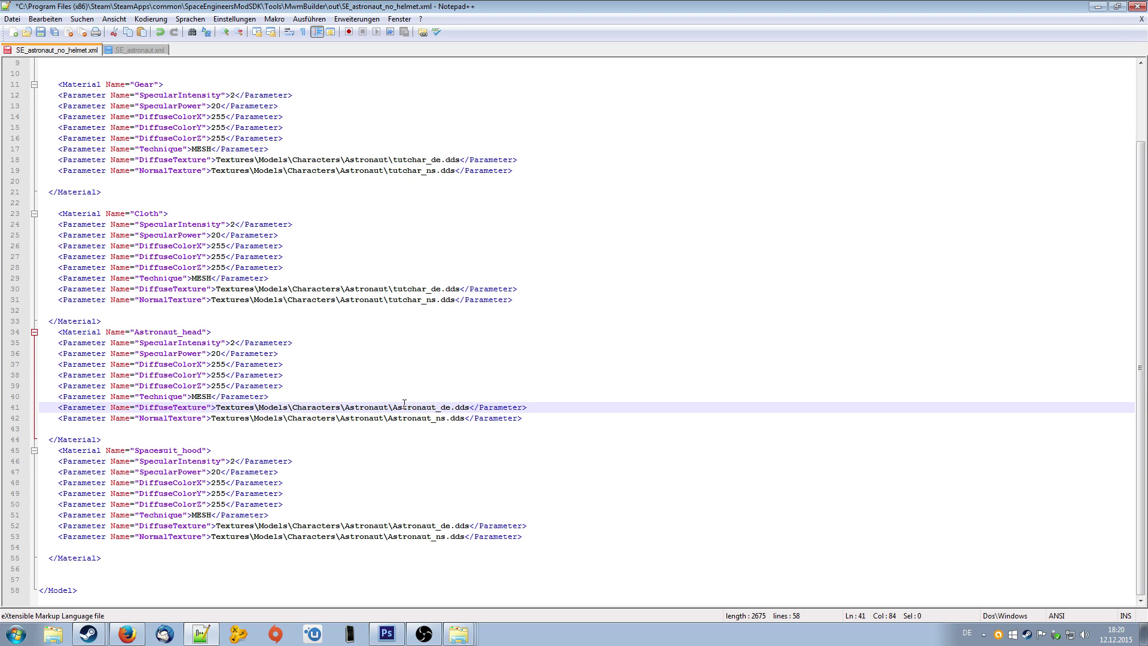
type("head_")
left_click(432, 418)
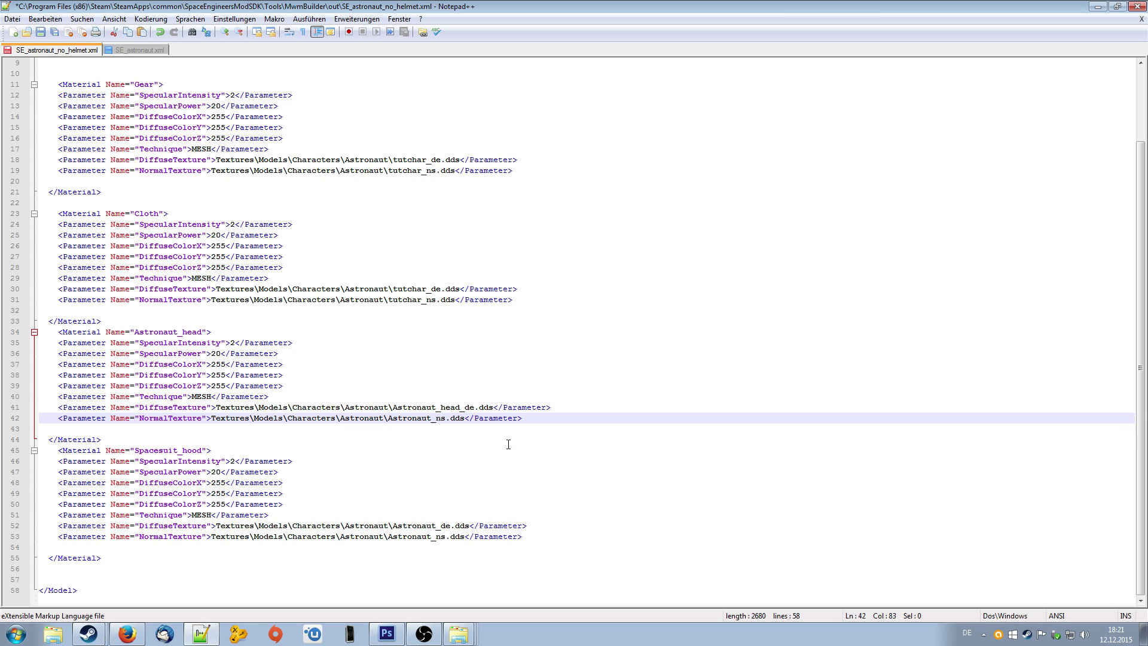
type("_head_")
Step: Change the Spacesuit_hood material's texture file names to Astronaut_hood_de.dds and Astronaut_hood_ns.dds, and save the file
left_click(197, 482)
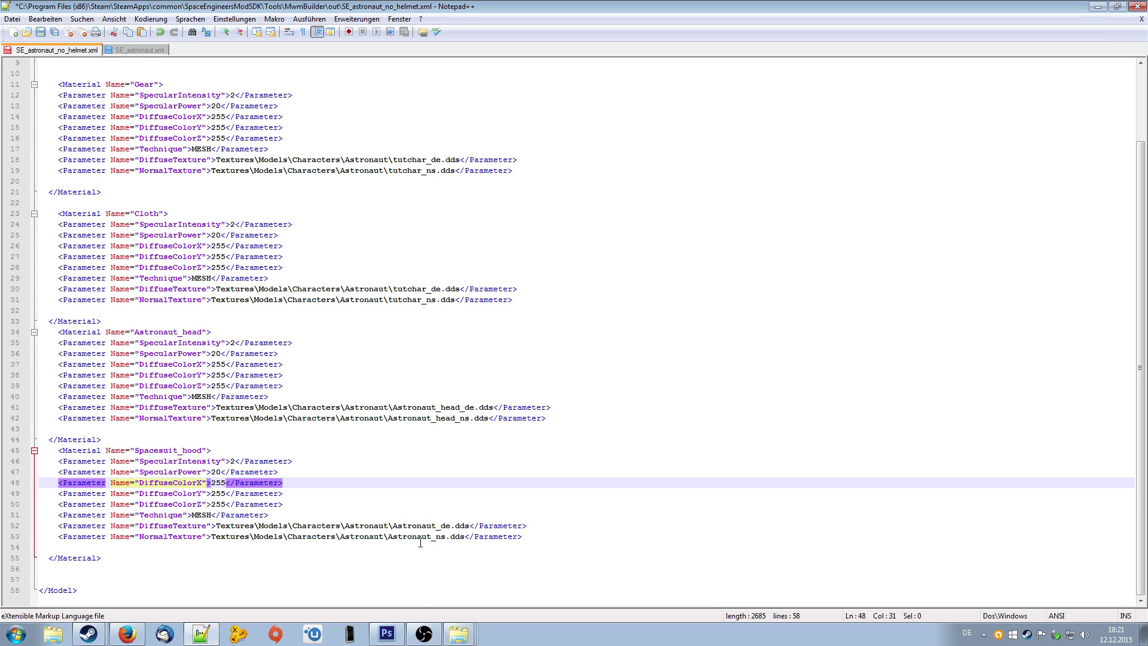
left_click(439, 524)
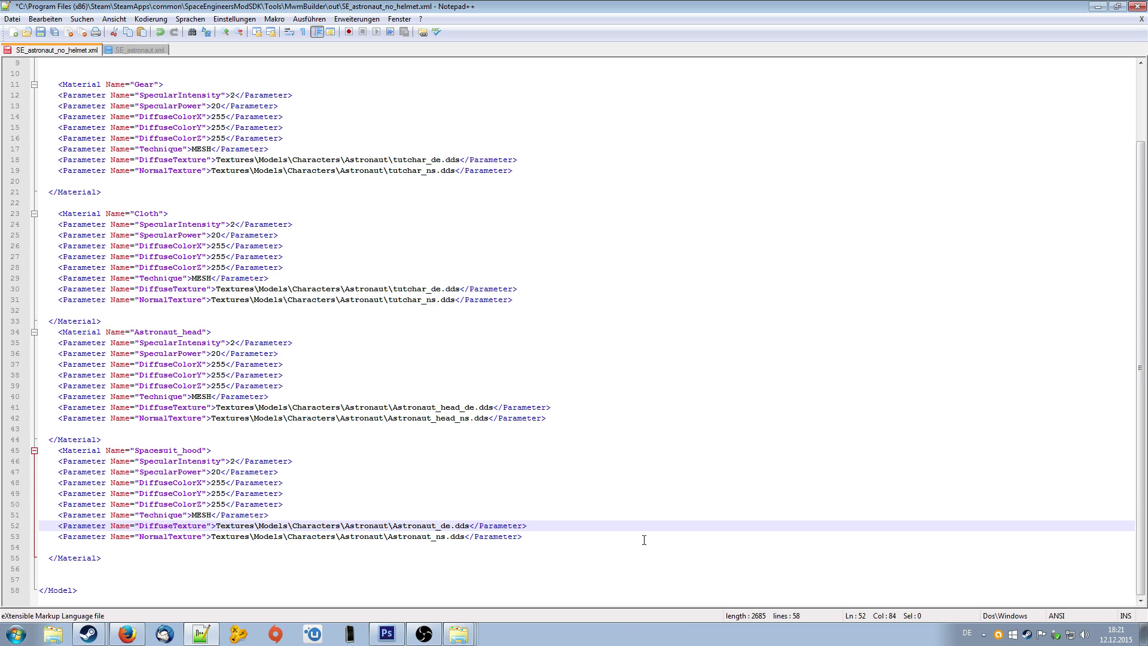
type("_hood_")
left_click(432, 538)
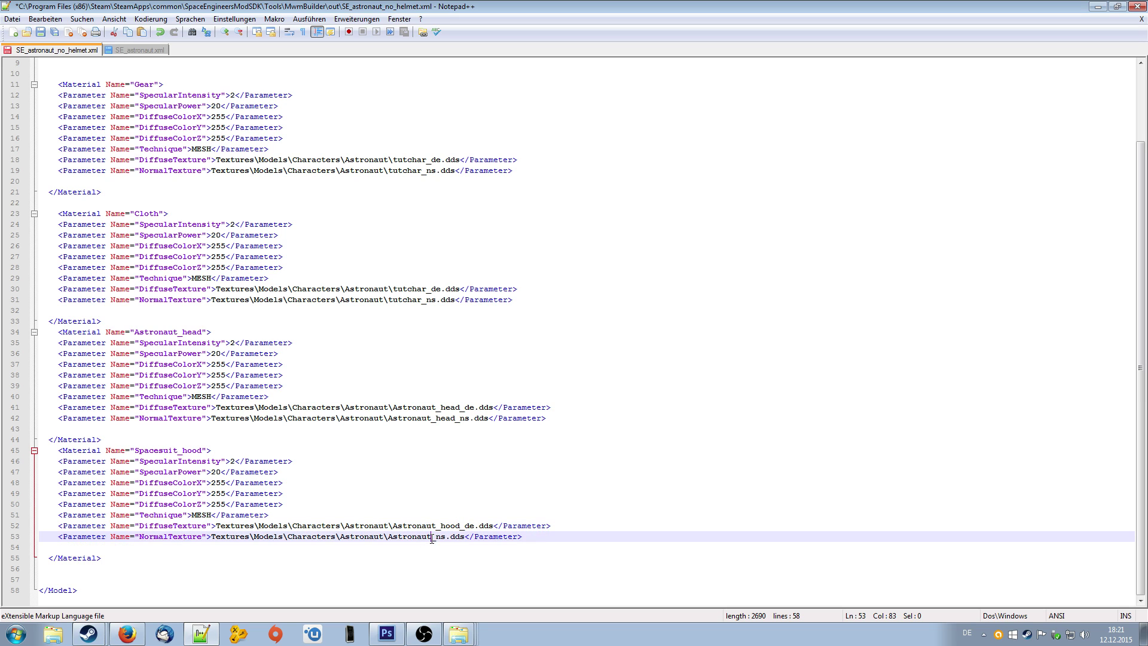
type("_hodd")
key("BackSpace")
type("ood_")
left_click(508, 497)
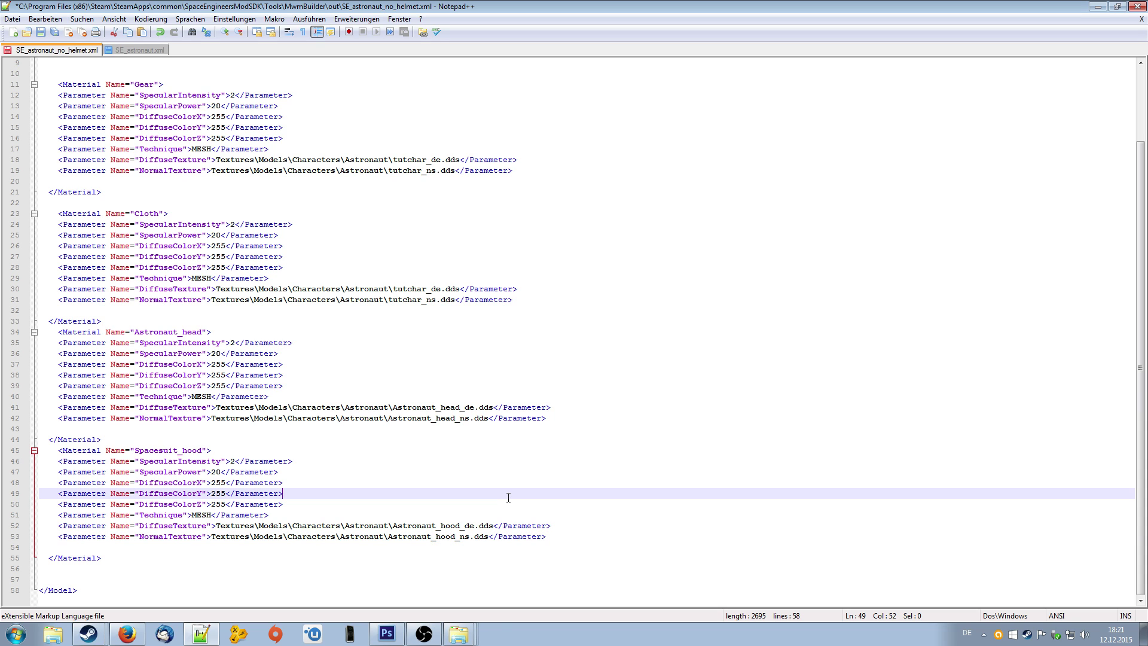
key("ctrl+s")
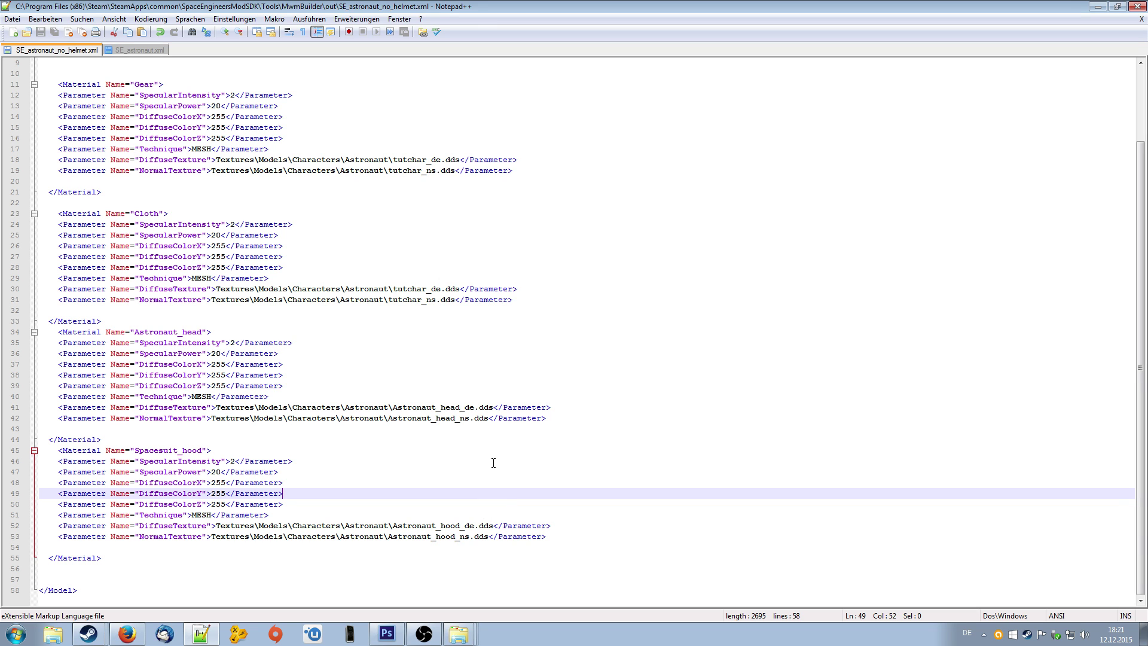
Step: Review the DiffuseTexture and NormalTexture file names of the Gear material
left_click(433, 472)
scroll(435, 474, "up", 3)
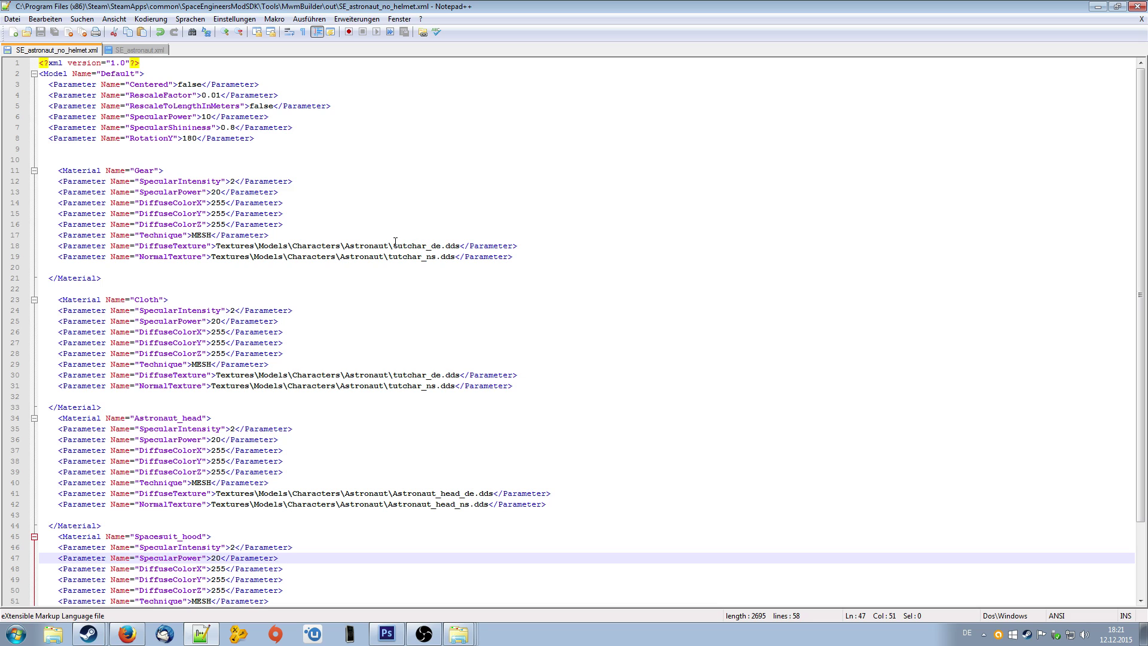
left_click_drag(427, 246, 391, 246)
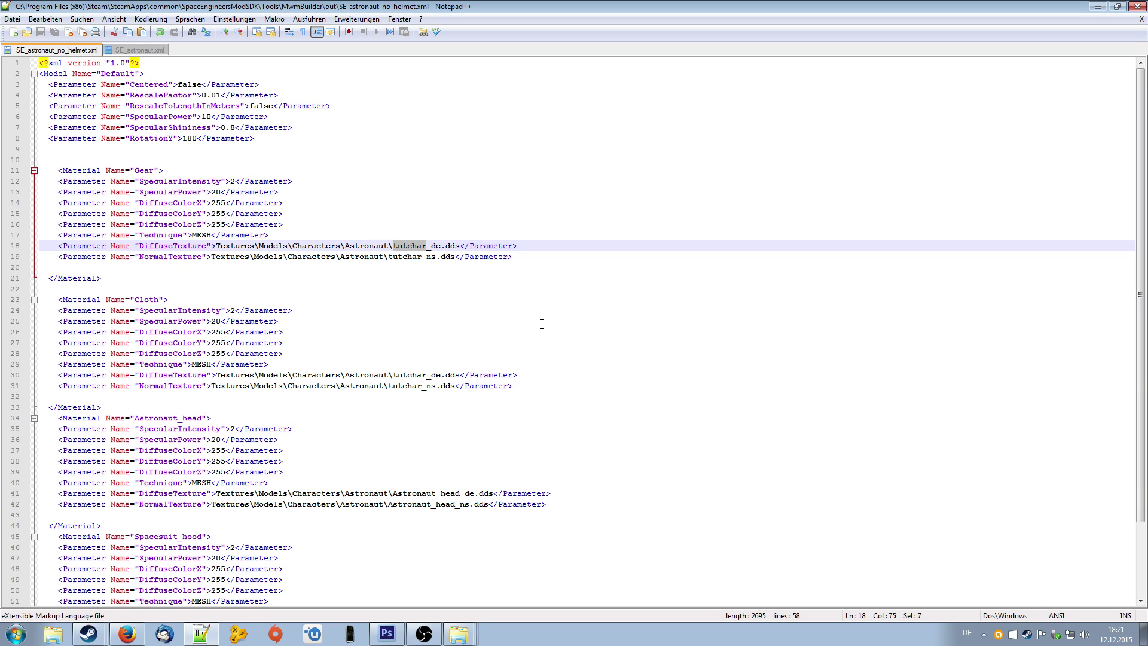
left_click(427, 245)
left_click(423, 256)
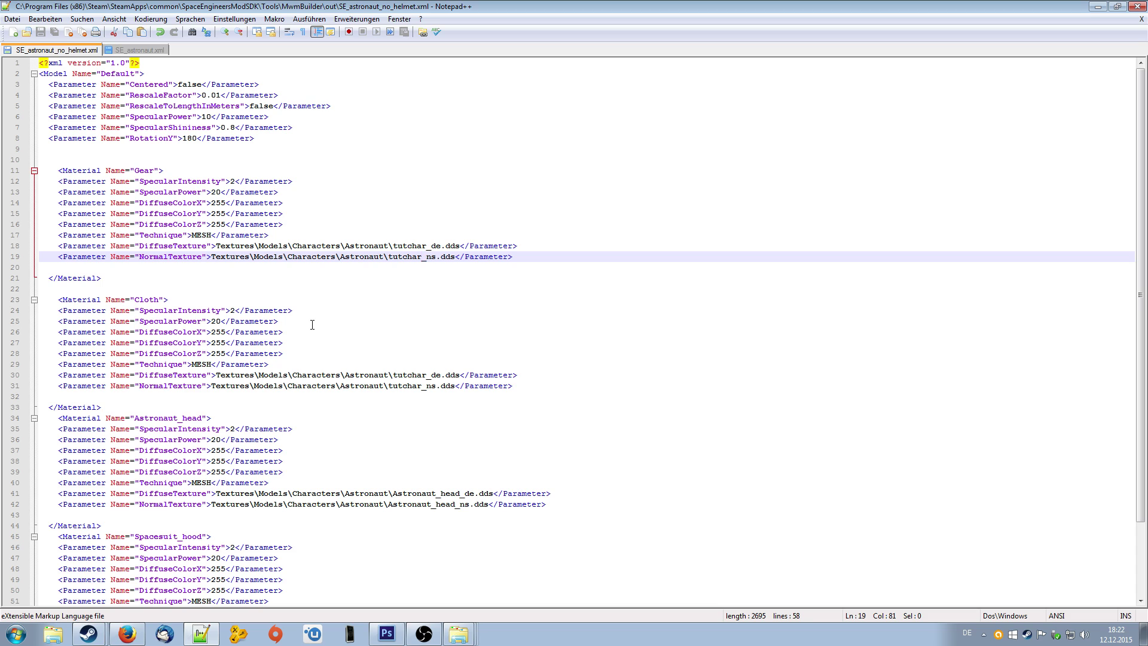
left_click(428, 246)
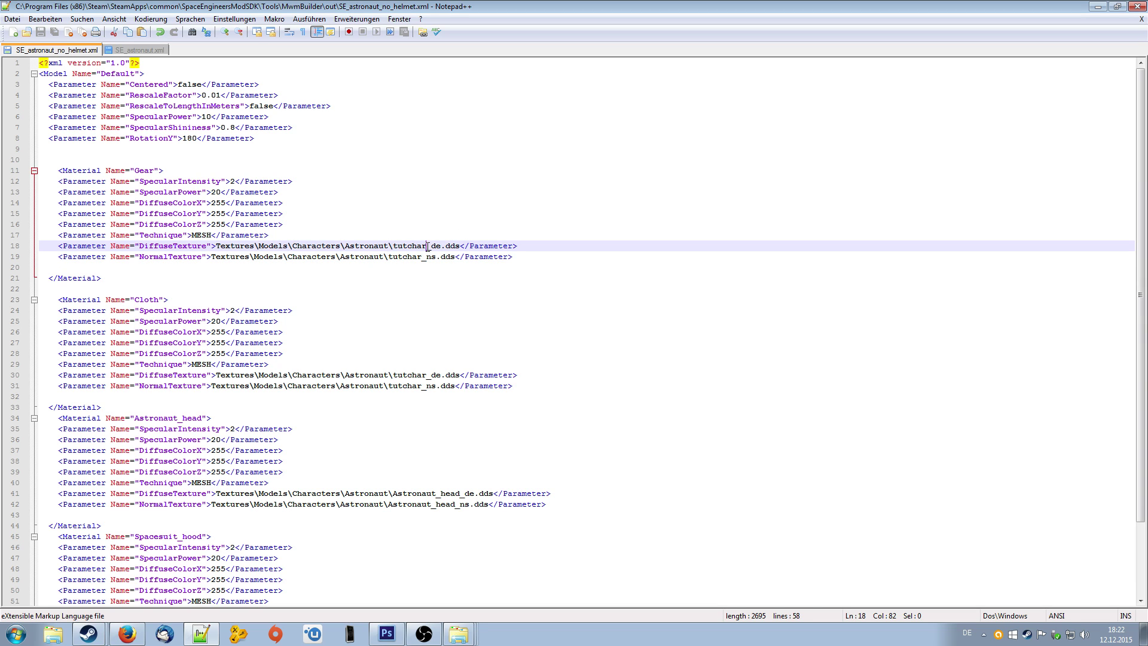
left_click(406, 212)
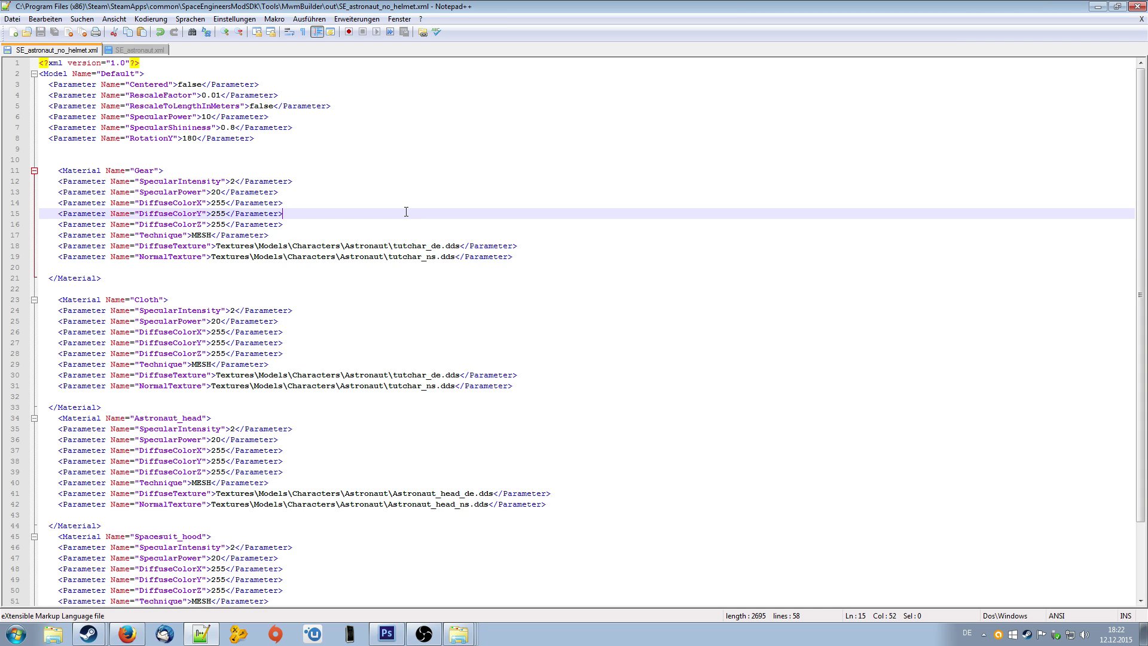
Step: Switch to the MwmBuilder out folder and run the MwmBuilderout shortcut, ignoring every missing-material assertion
left_click(1096, 10)
left_click(459, 358)
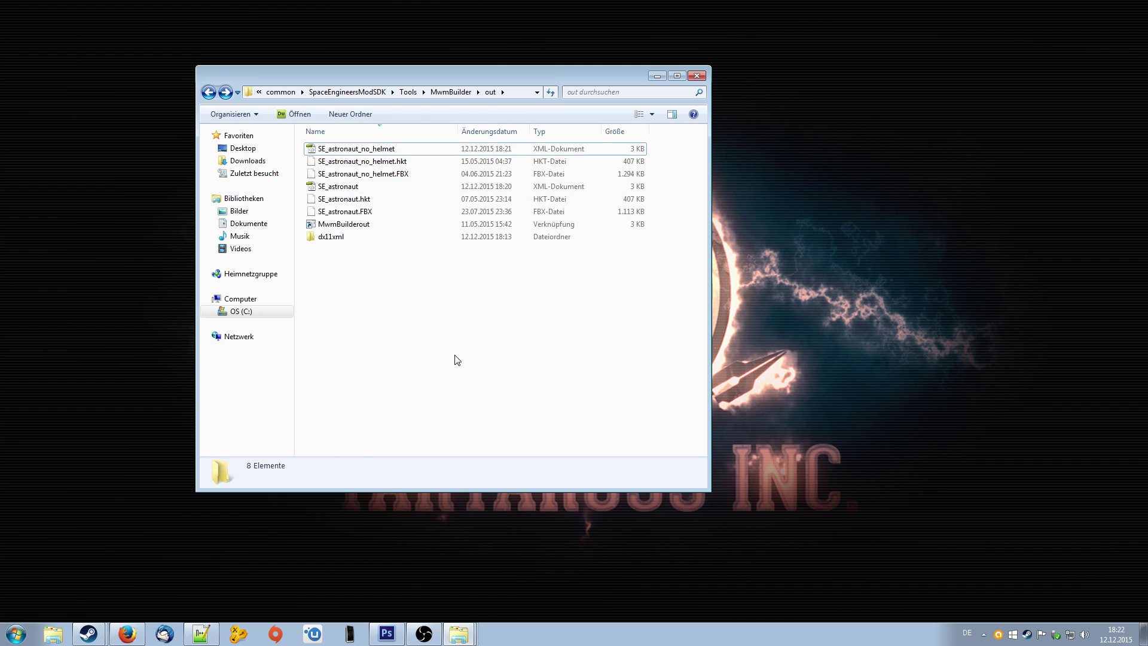
left_click_drag(451, 72, 548, 88)
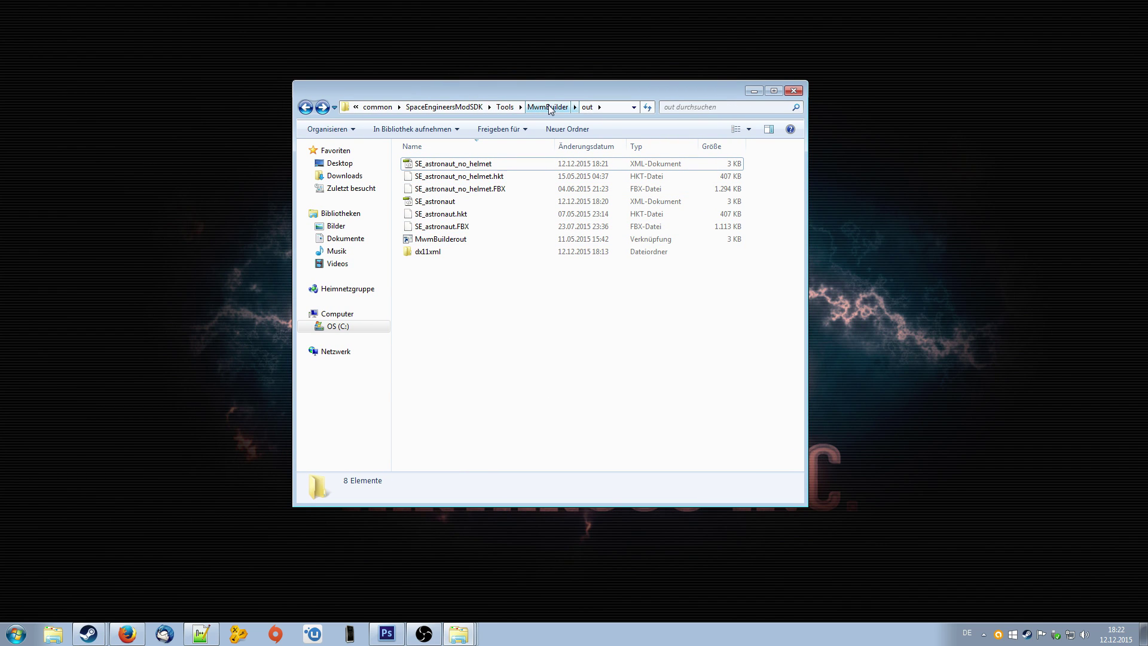
double_click(442, 239)
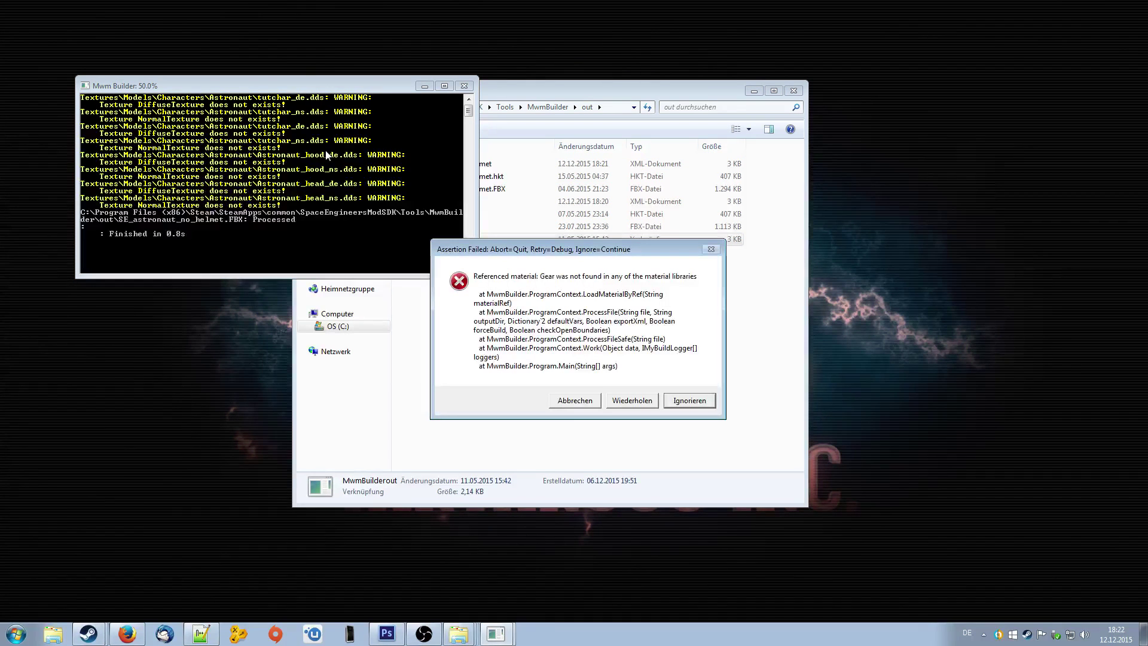
left_click(693, 402)
left_click(690, 404)
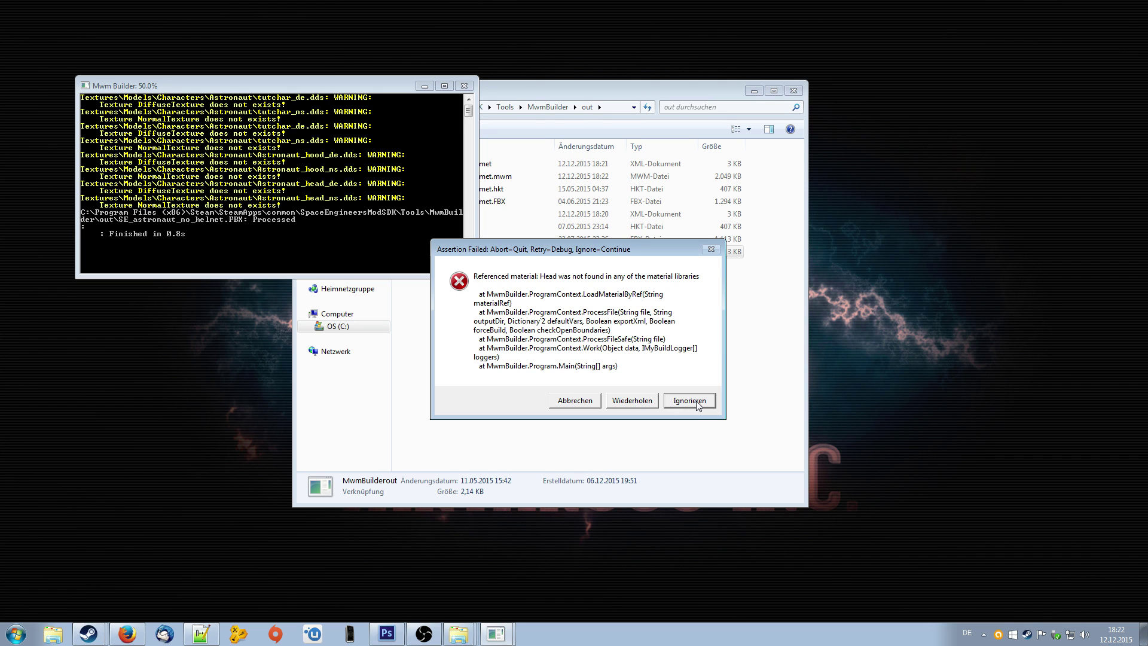
left_click(696, 403)
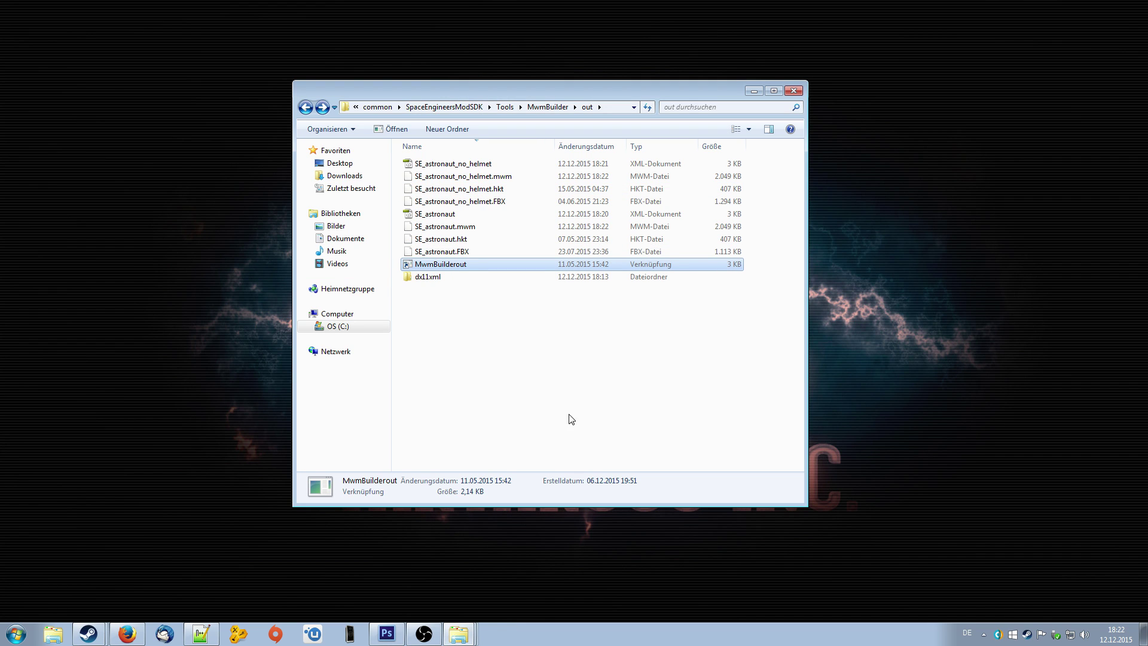
Step: Rename the generated SE_astronaut.mwm file in the out folder as tutchar.mwm
left_click(465, 230)
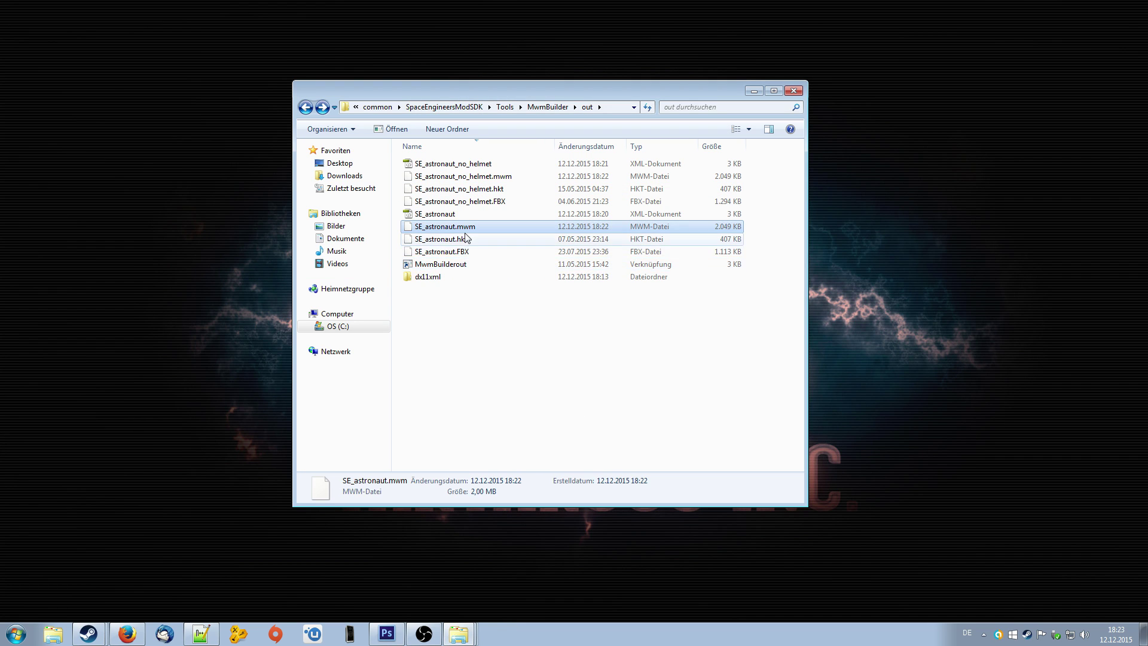
left_click(490, 178)
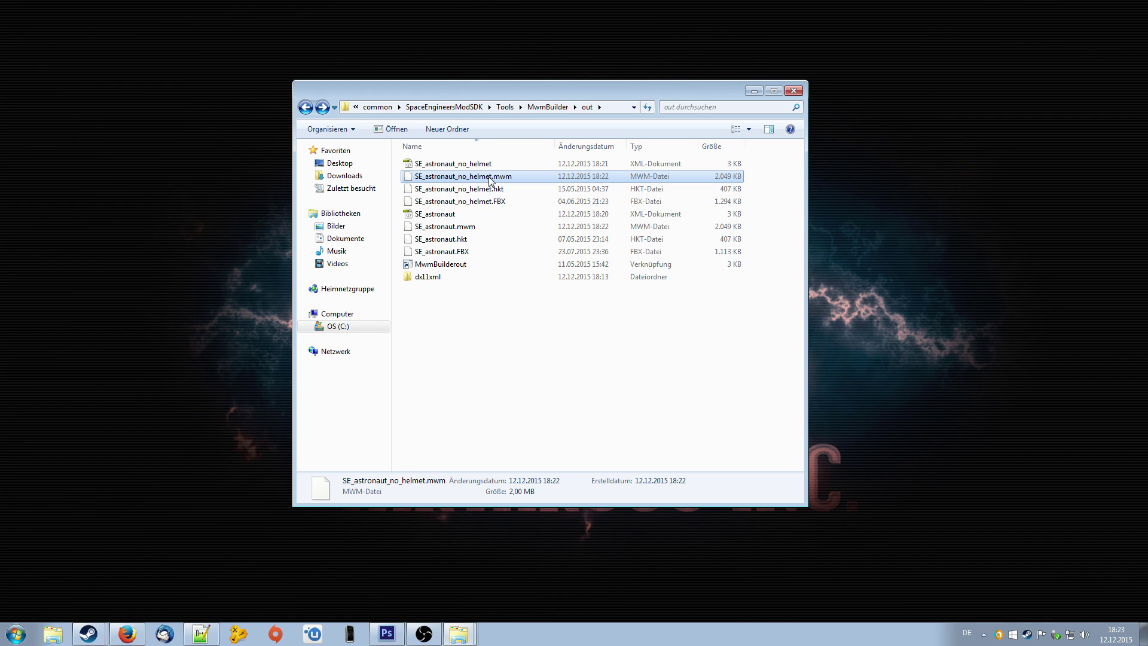
left_click(458, 231)
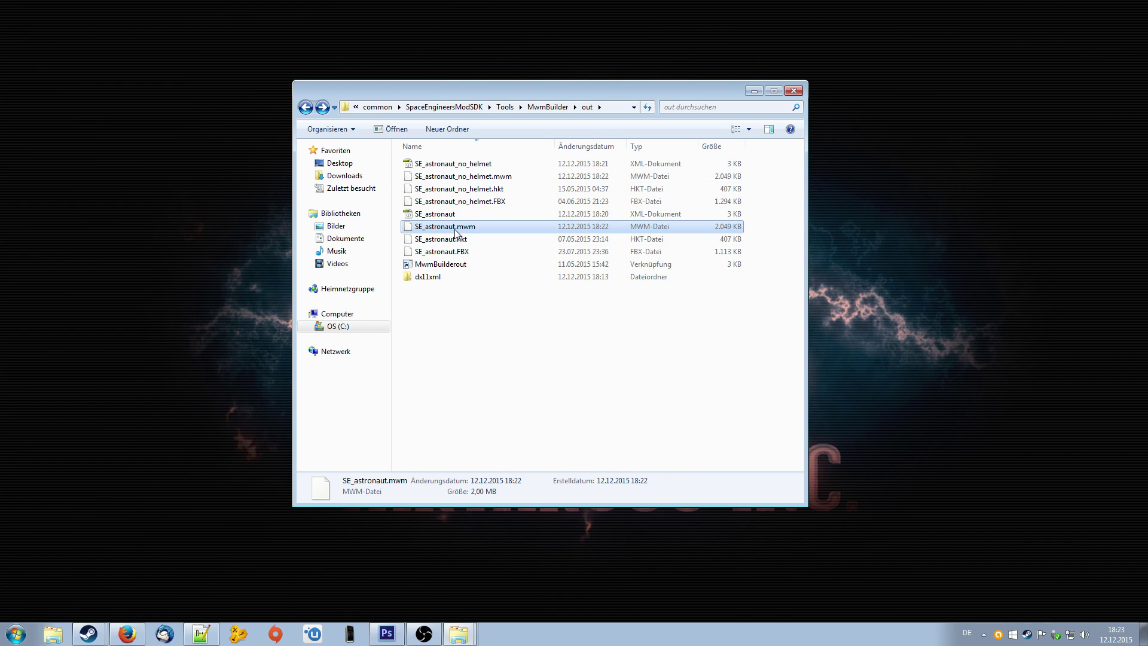
right_click(472, 230)
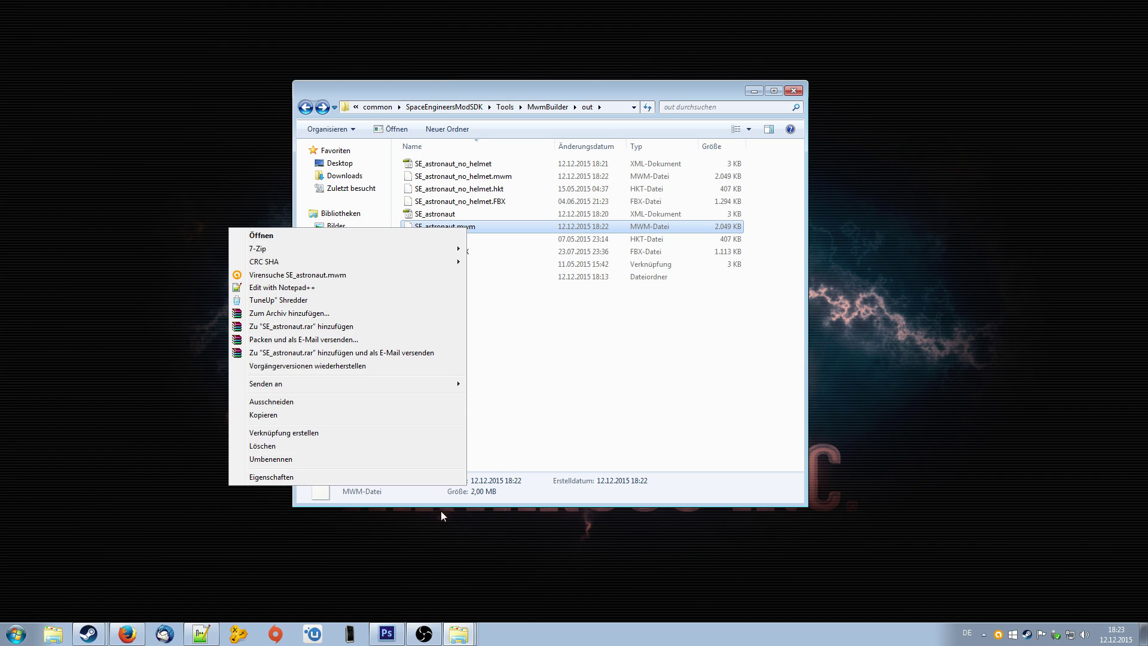
left_click(287, 462)
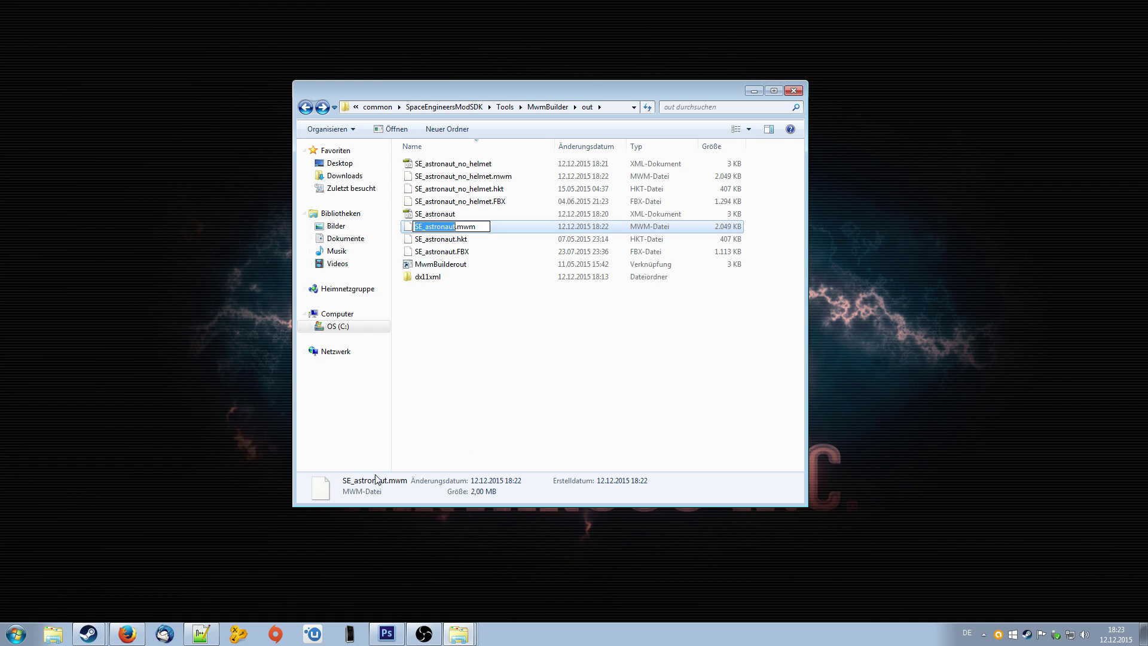
key("Right")
key("BackSpace")
key("BackSpace")
key("BackSpace")
key("BackSpace")
key("BackSpace")
key("BackSpace")
key("BackSpace")
key("BackSpace")
key("BackSpace")
key("BackSpace")
key("BackSpace")
key("BackSpace")
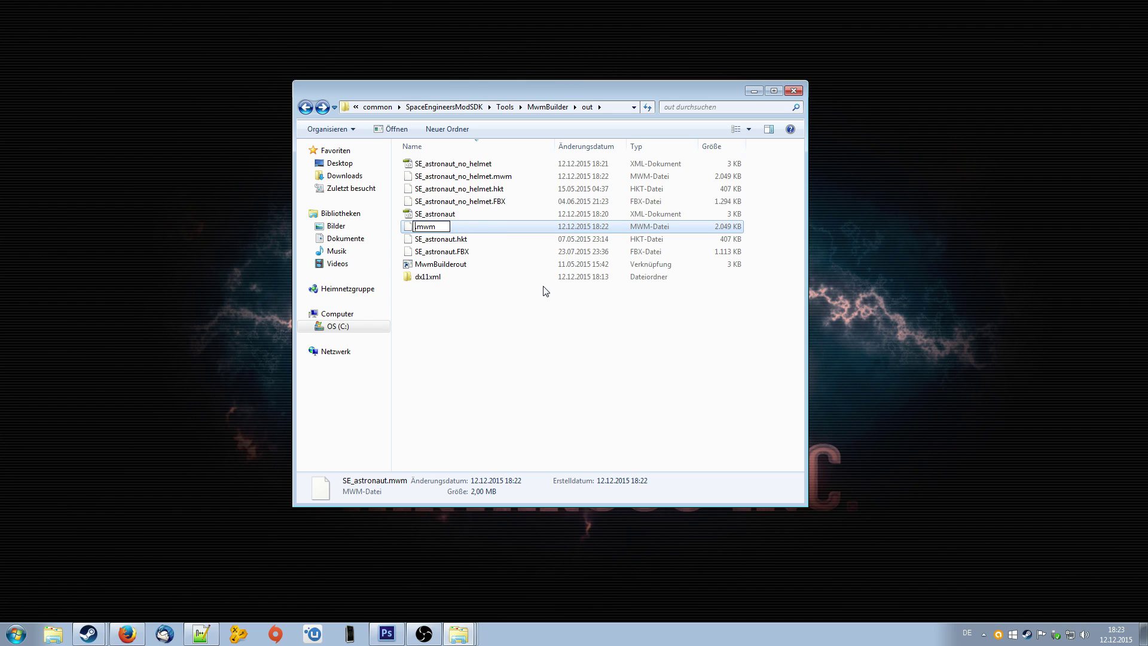
type("tutchar")
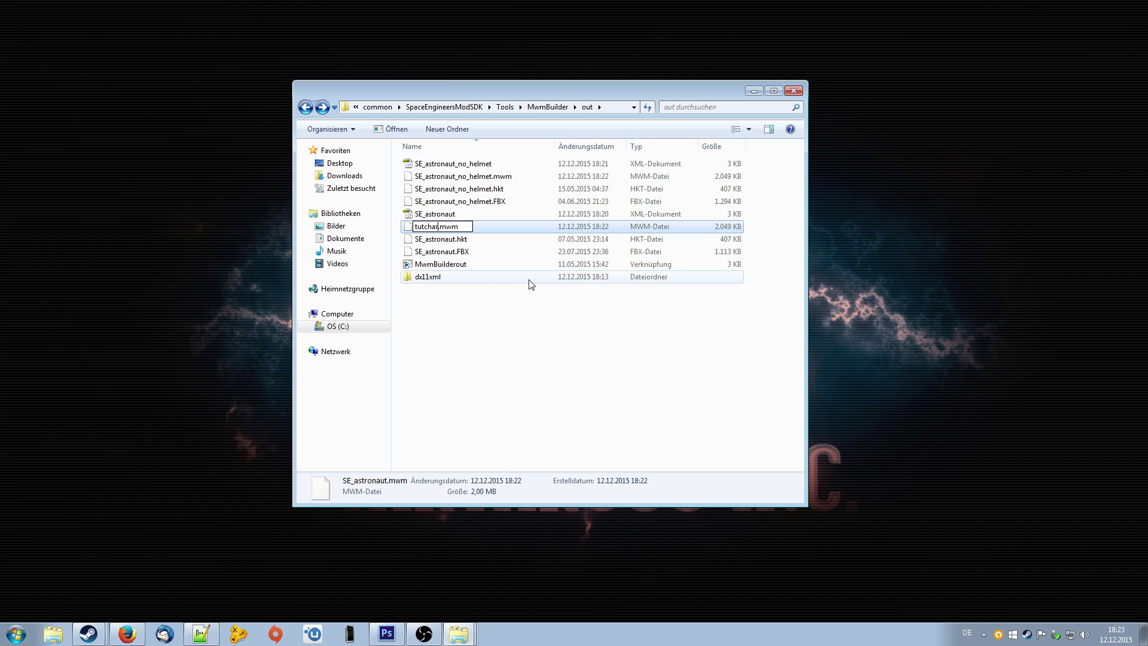
left_click(508, 301)
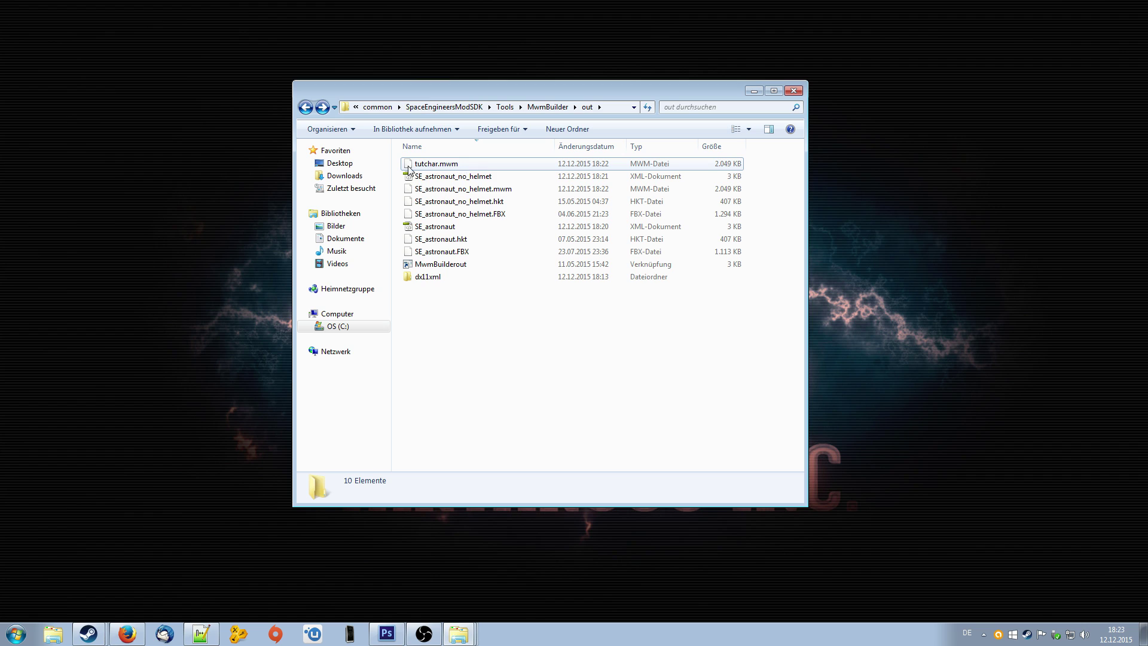
Step: Rename the generated SE_astronaut_no_helmet.mwm file as tutchar_no.mwm
left_click(465, 189)
right_click(466, 190)
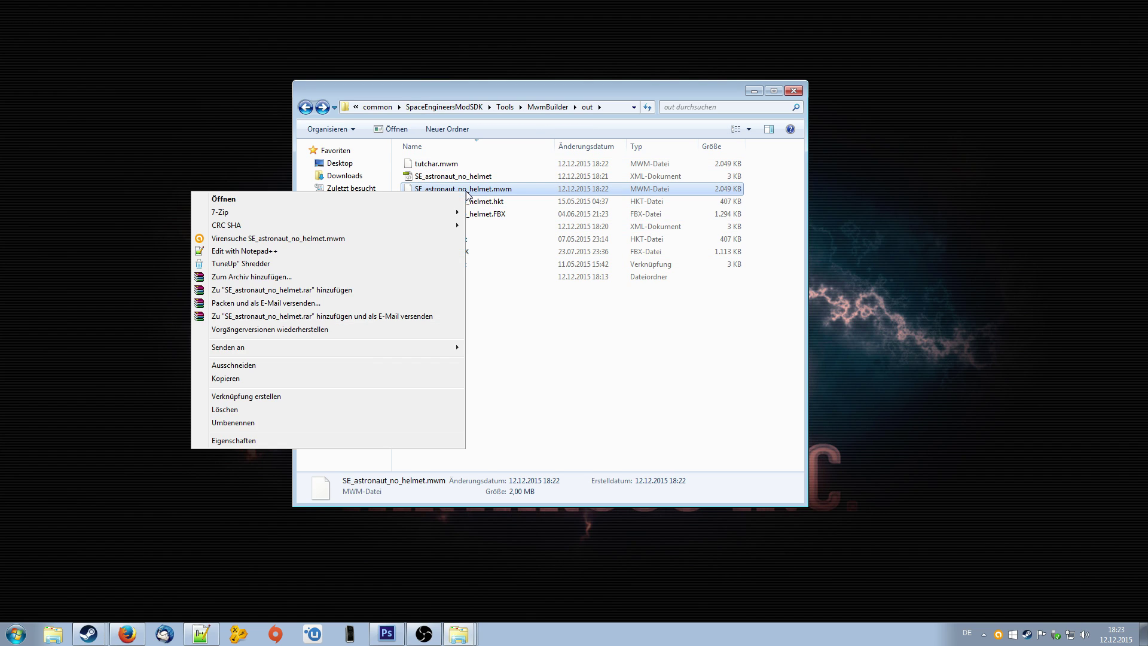
left_click(263, 422)
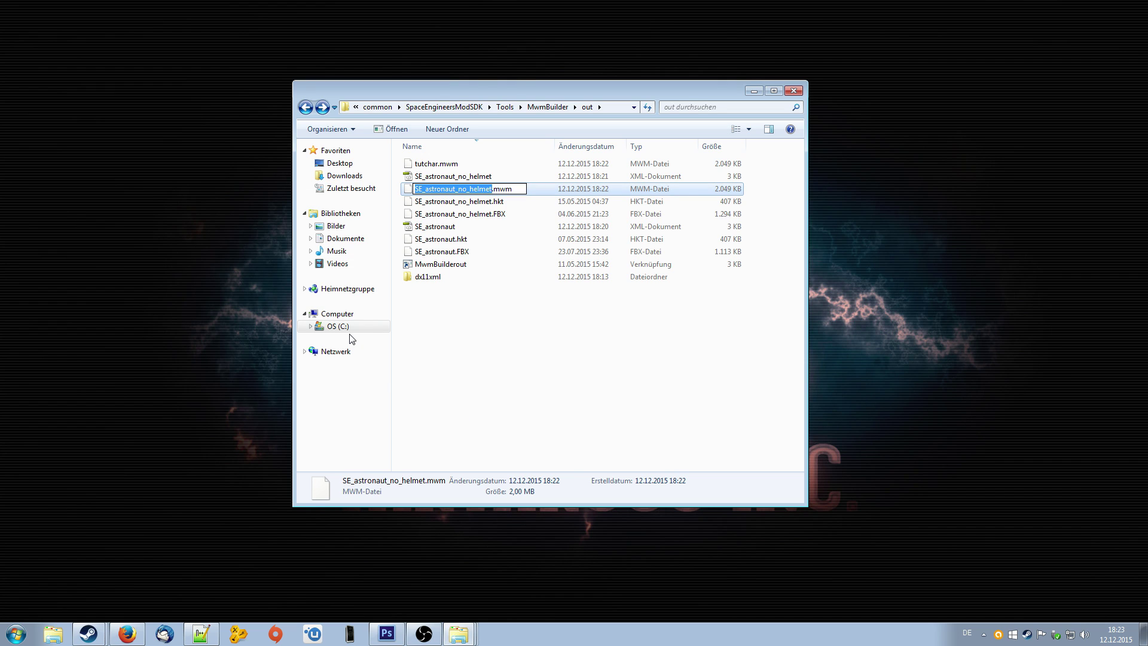
key("Right")
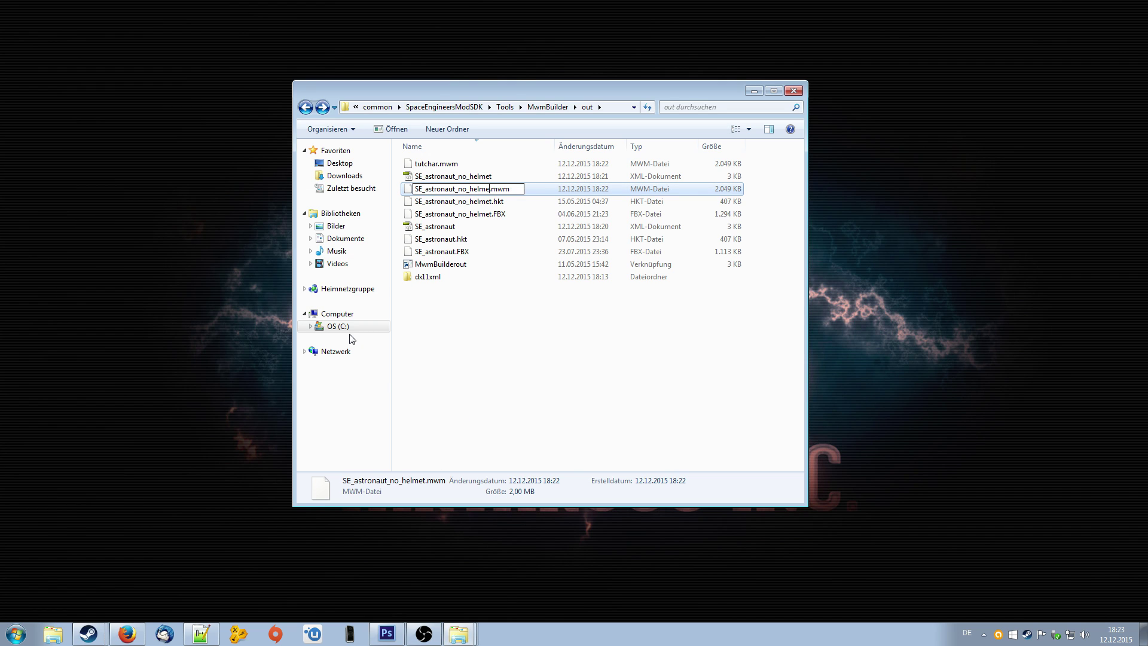
key("BackSpace")
key("BackSpace")
key("BackSpace")
key("BackSpace")
key("BackSpace")
key("BackSpace")
key("BackSpace")
key("BackSpace")
key("BackSpace")
key("BackSpace")
key("BackSpace")
key("BackSpace")
key("BackSpace")
key("BackSpace")
key("BackSpace")
key("BackSpace")
key("BackSpace")
key("BackSpace")
key("BackSpace")
key("BackSpace")
type("tut")
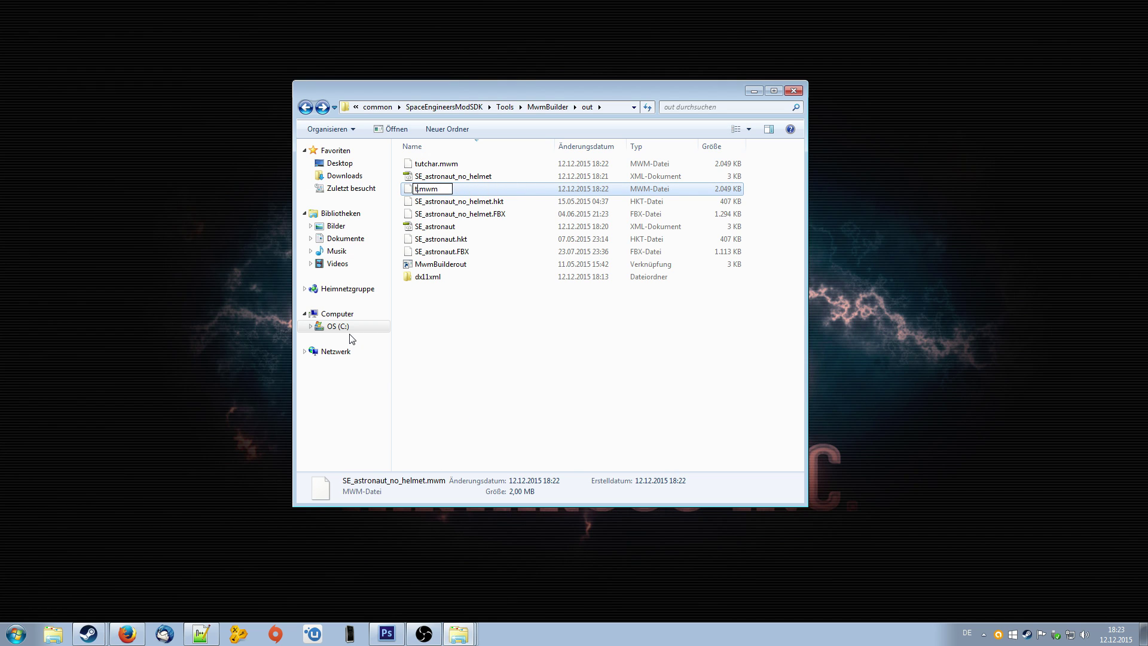
type("char_no")
key("Return")
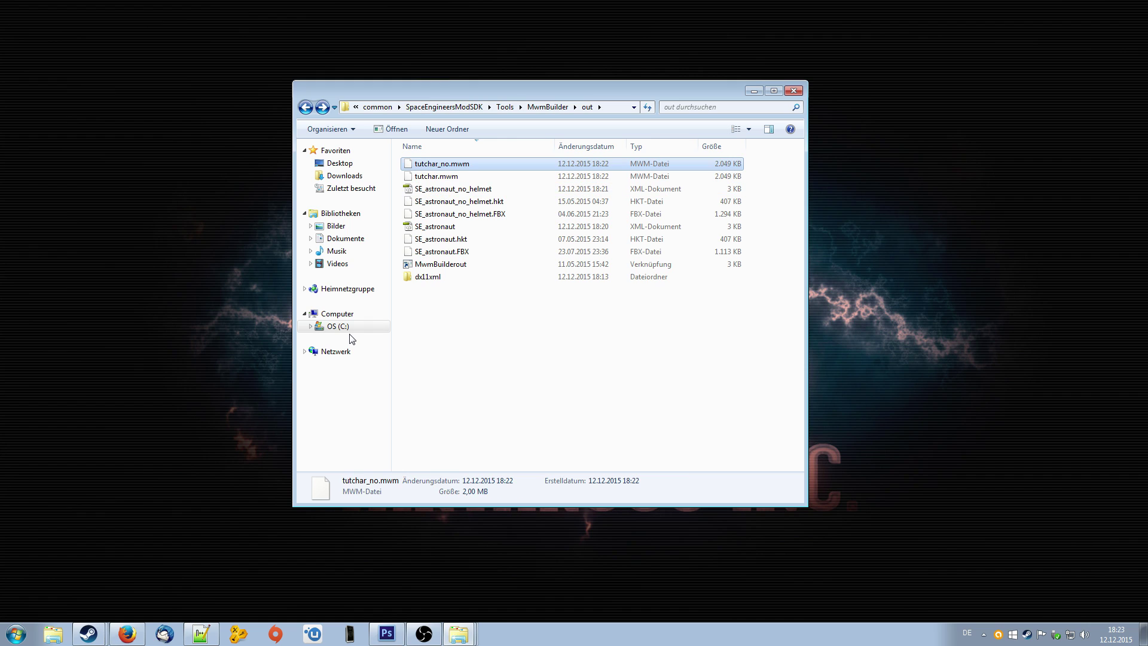
Step: Copy both tutchar.mwm and tutchar_no.mwm from the MwmBuilder out folder
left_click(448, 178)
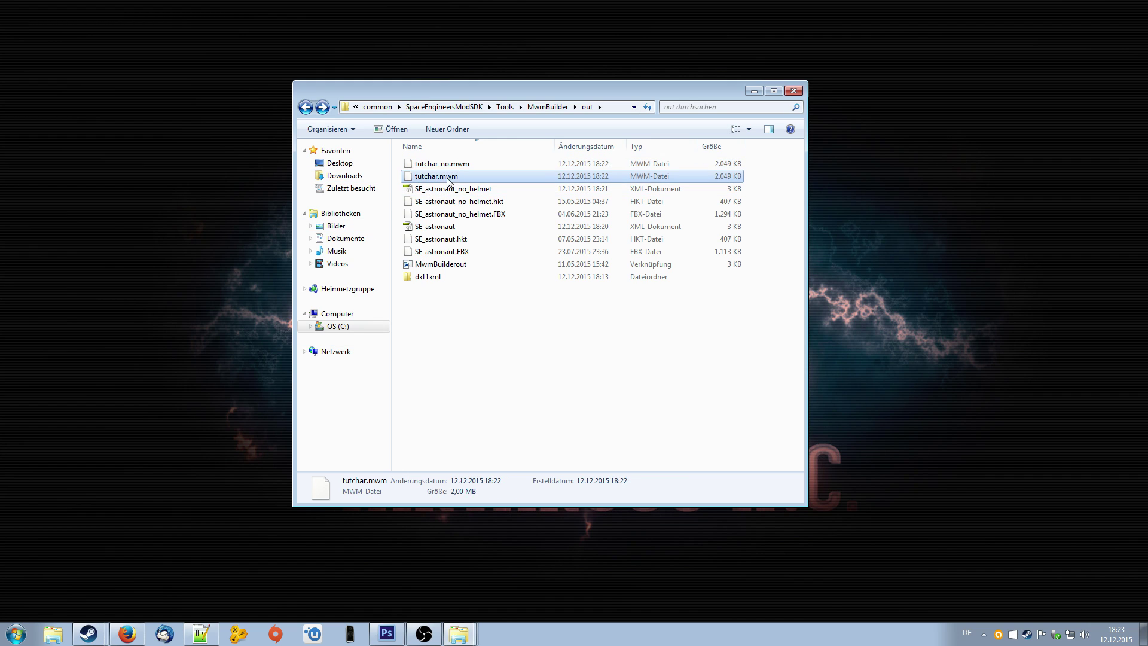
left_click(453, 166)
left_click(441, 177)
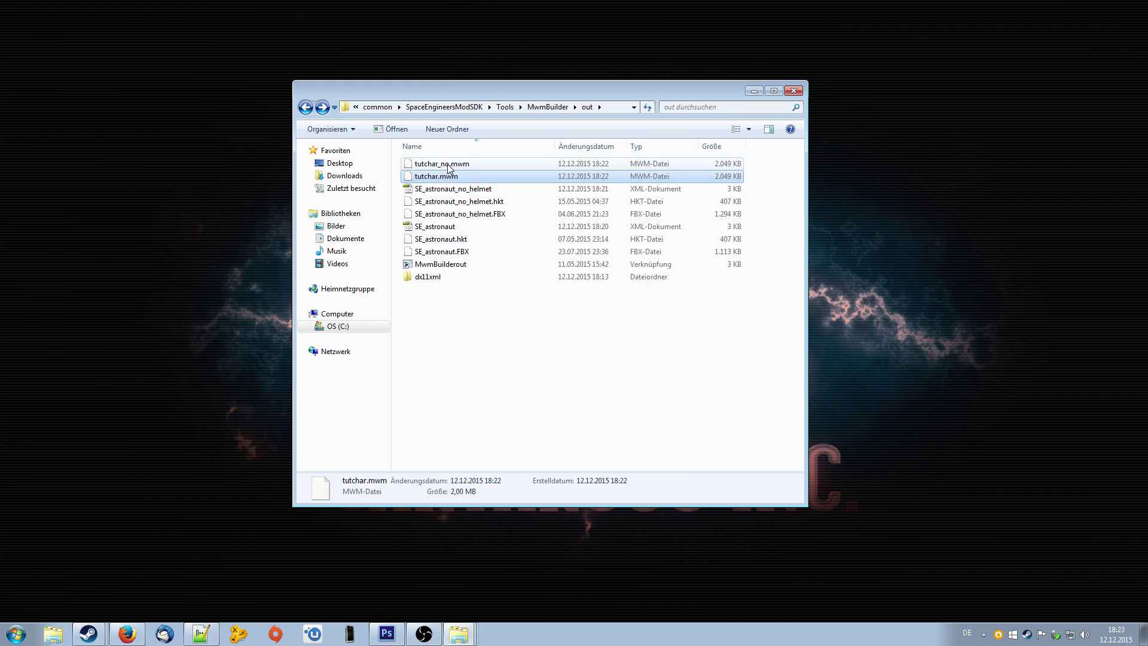
left_click_drag(491, 91, 792, 60)
left_click(739, 133)
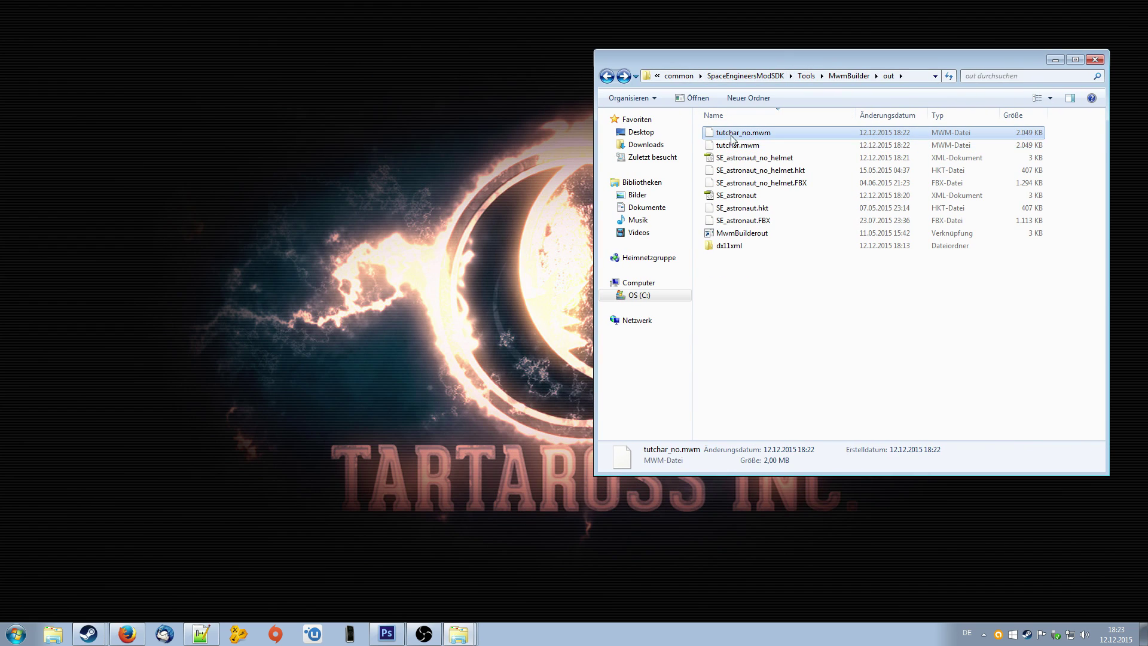
left_click(736, 147, "shift")
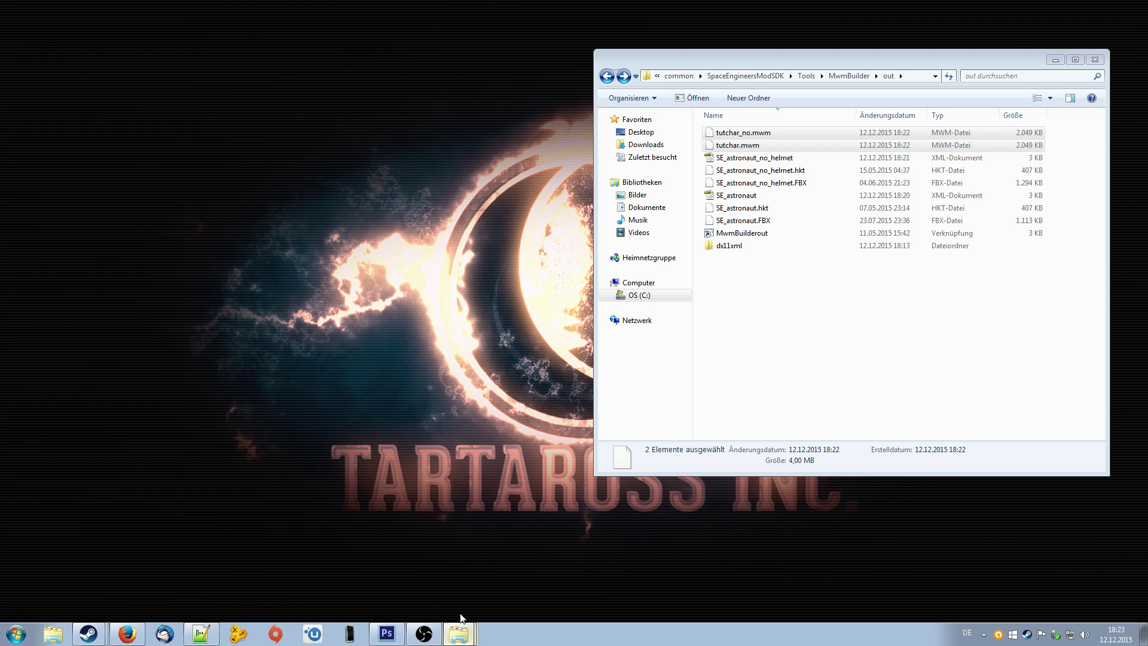
Step: Paste the two MWM files into the tutchar mod's Models\Characters\Astronaut folder
left_click(466, 571)
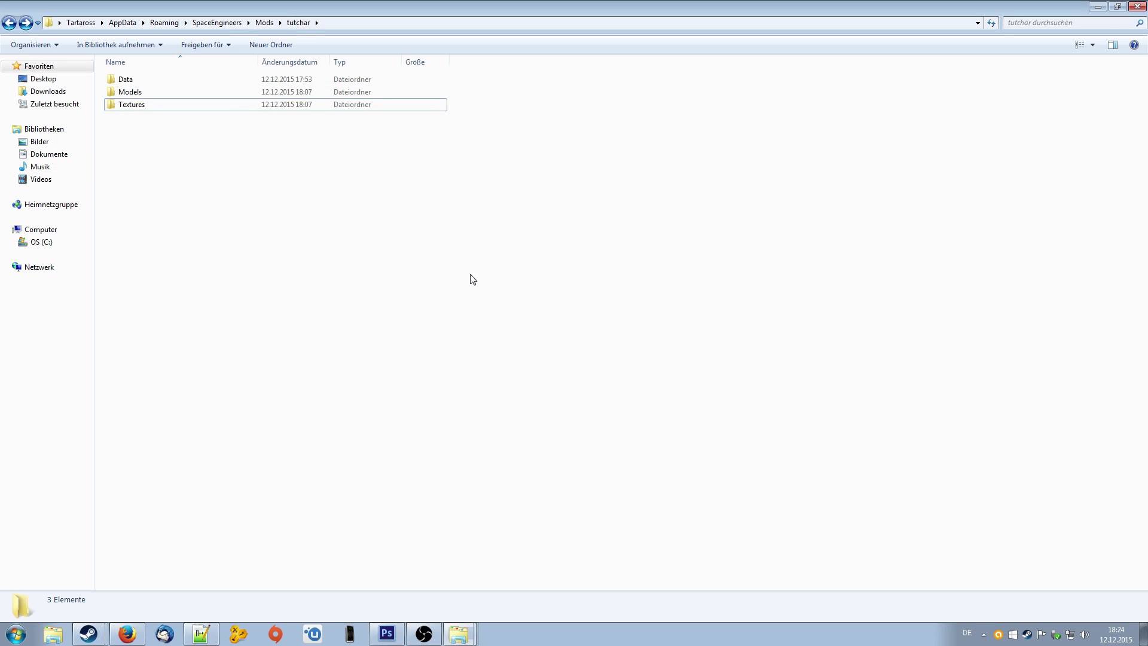
double_click(136, 95)
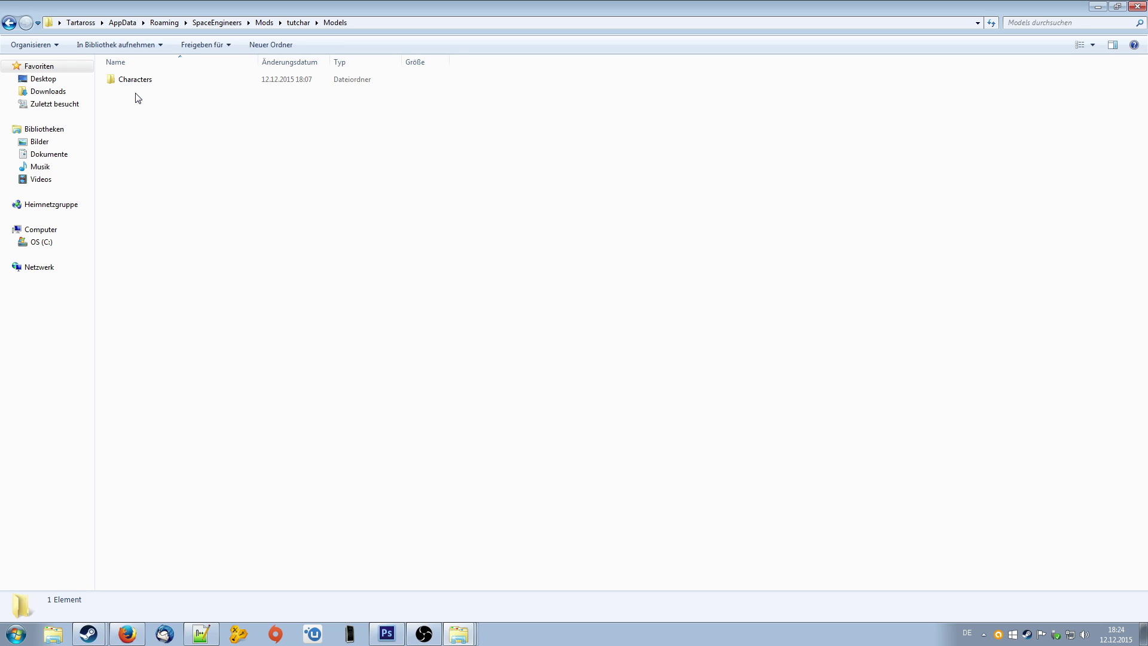
double_click(140, 83)
double_click(141, 84)
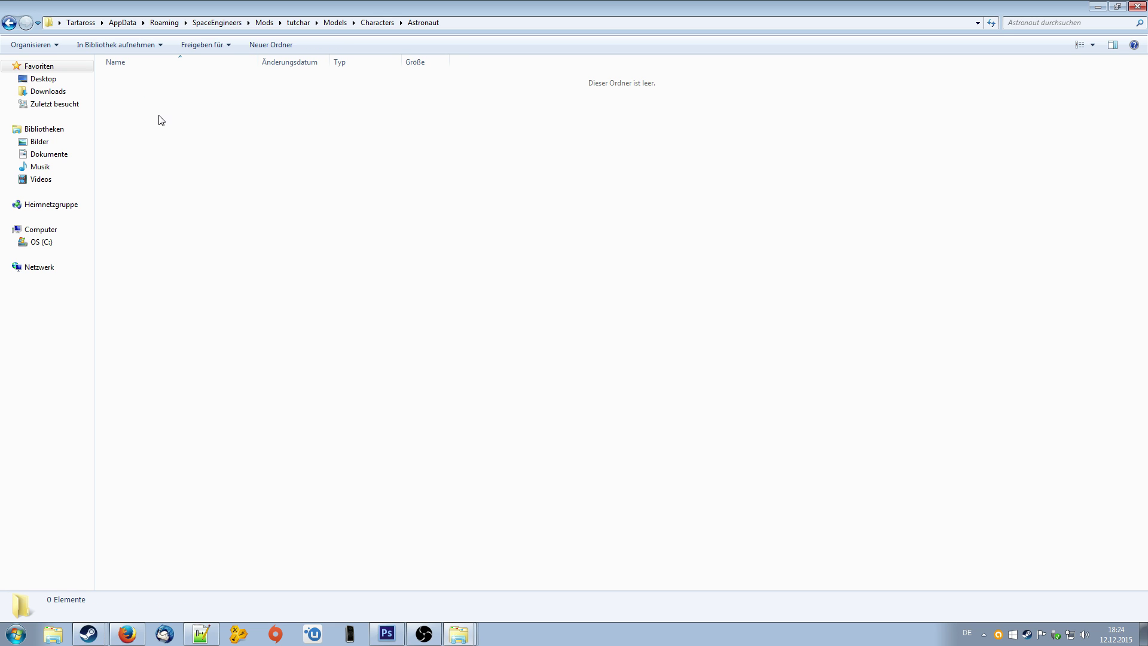
key("ctrl+v")
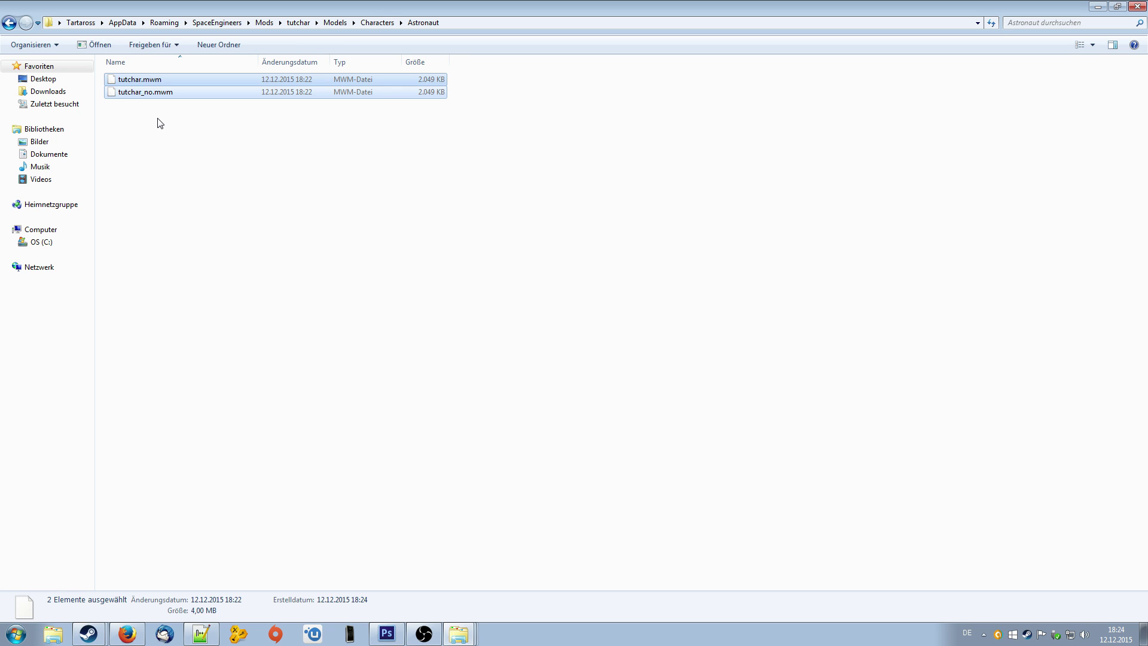
left_click(150, 155)
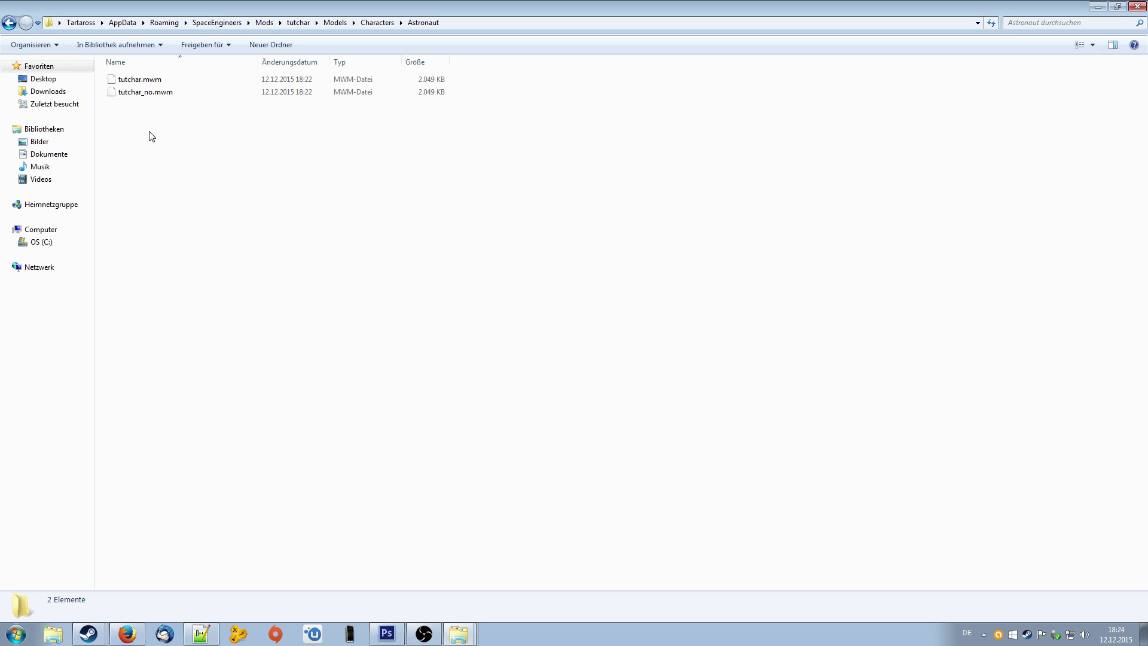
Step: Go back to the tutchar mod's root folder and place its restored window beside the out folder window
left_click(10, 23)
left_click(9, 23)
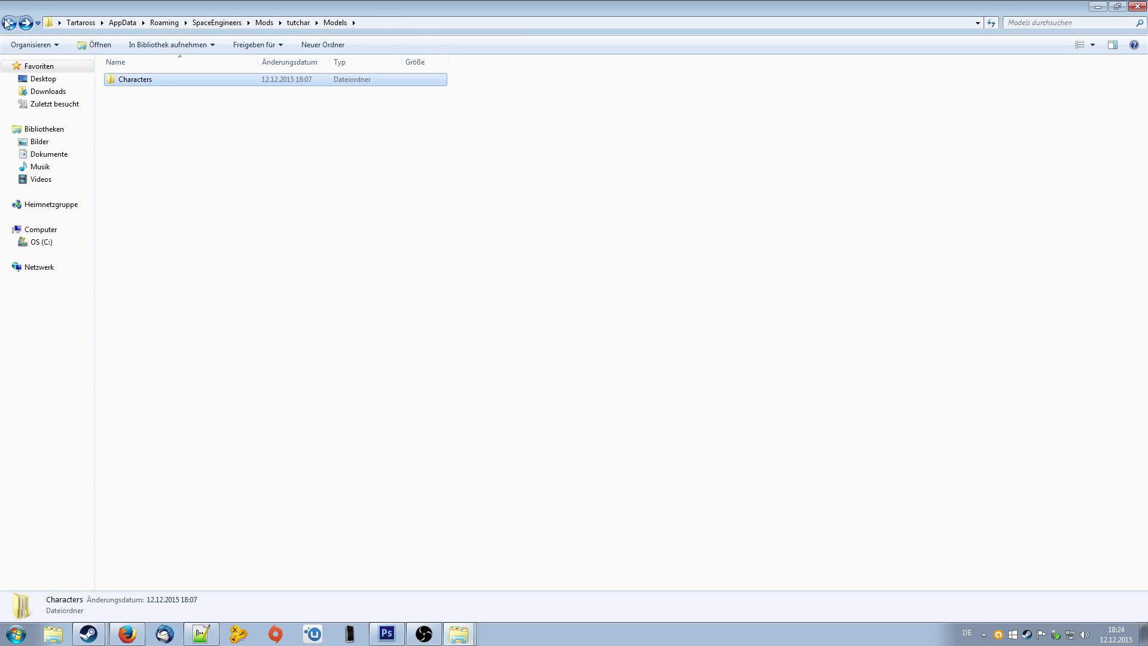
left_click(8, 23)
left_click(1117, 7)
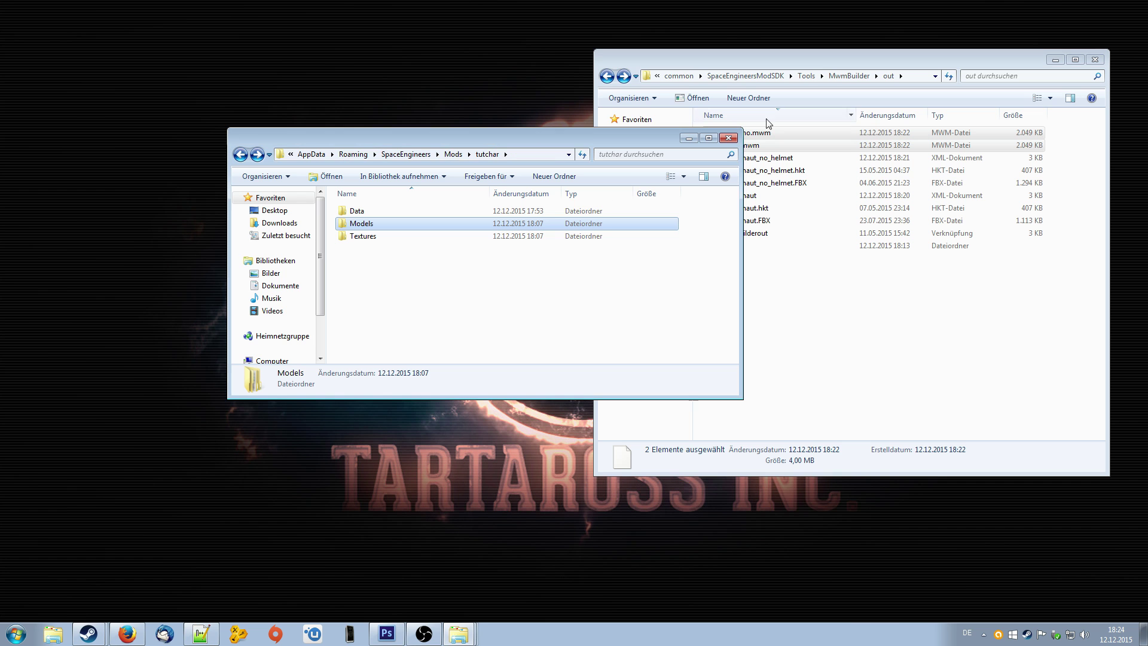
left_click_drag(501, 139, 317, 63)
left_click(382, 239)
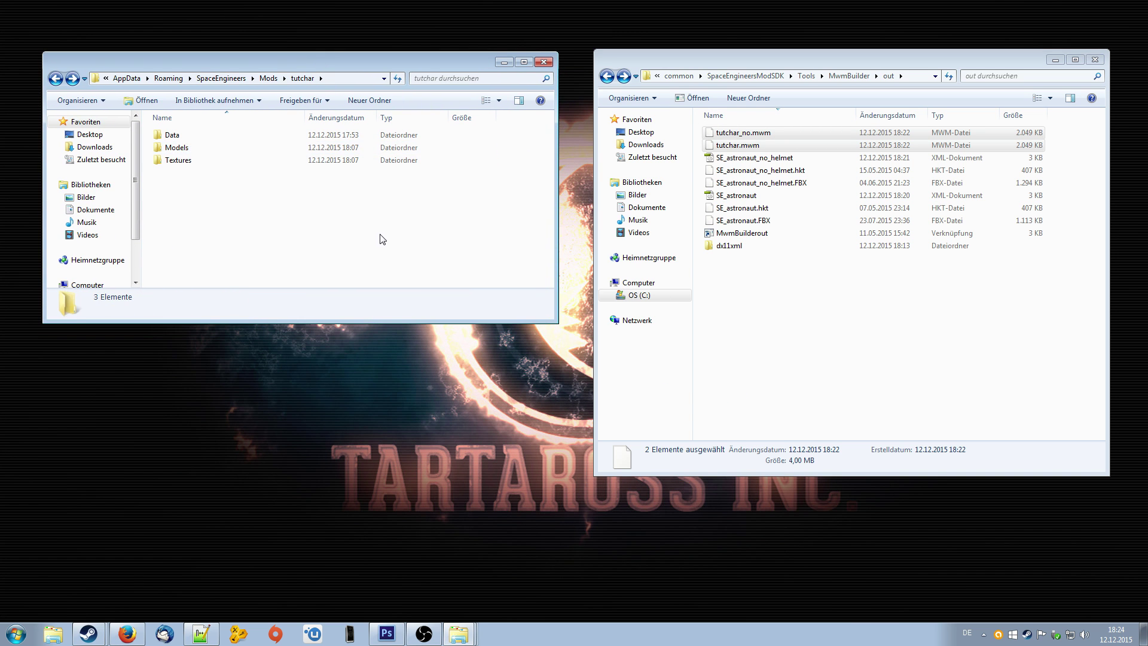
Step: Open the mod's Textures\Models\Characters\Astronaut folder and look through its DDS files
double_click(177, 161)
double_click(178, 136)
double_click(178, 137)
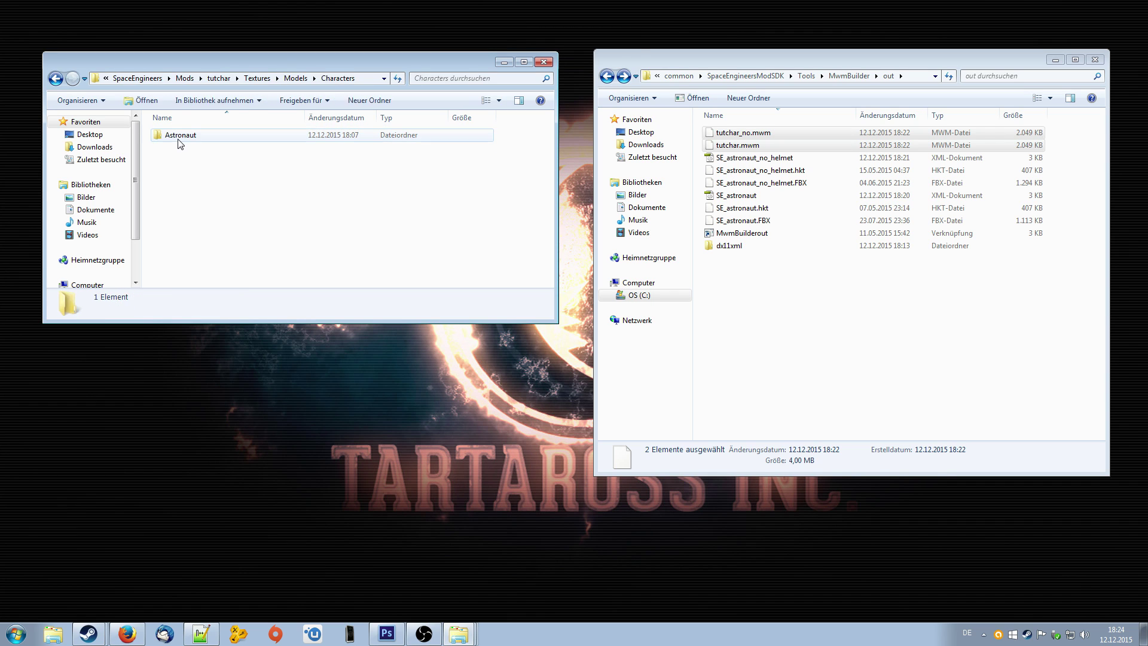
double_click(178, 137)
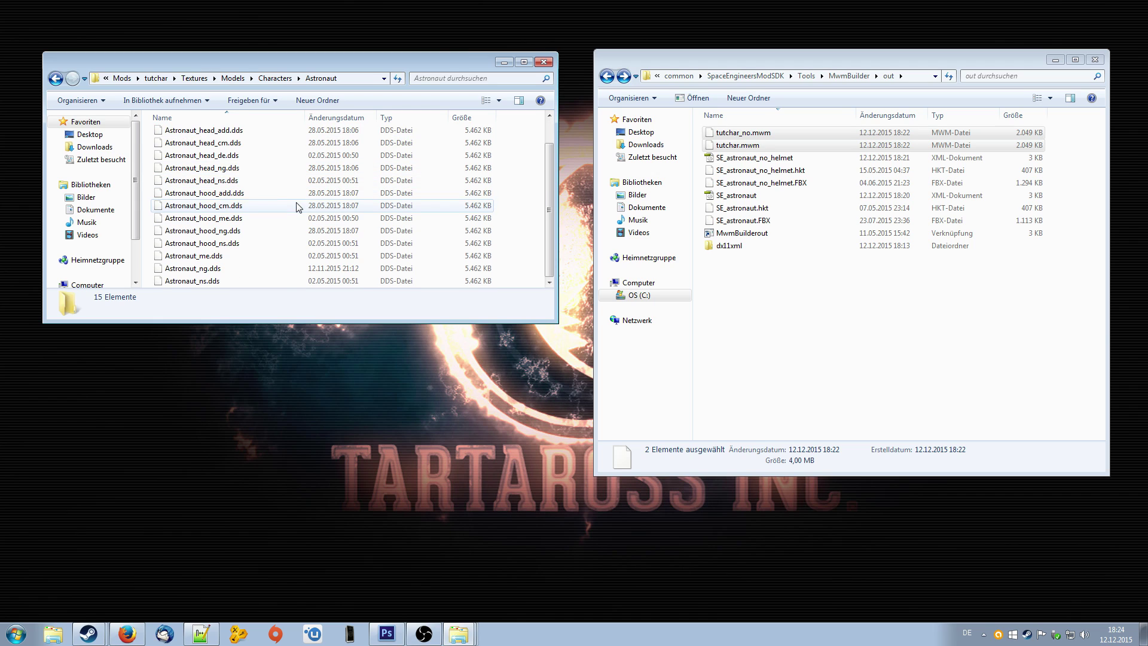
scroll(297, 206, "up", 1)
left_click(297, 197)
left_click(845, 329)
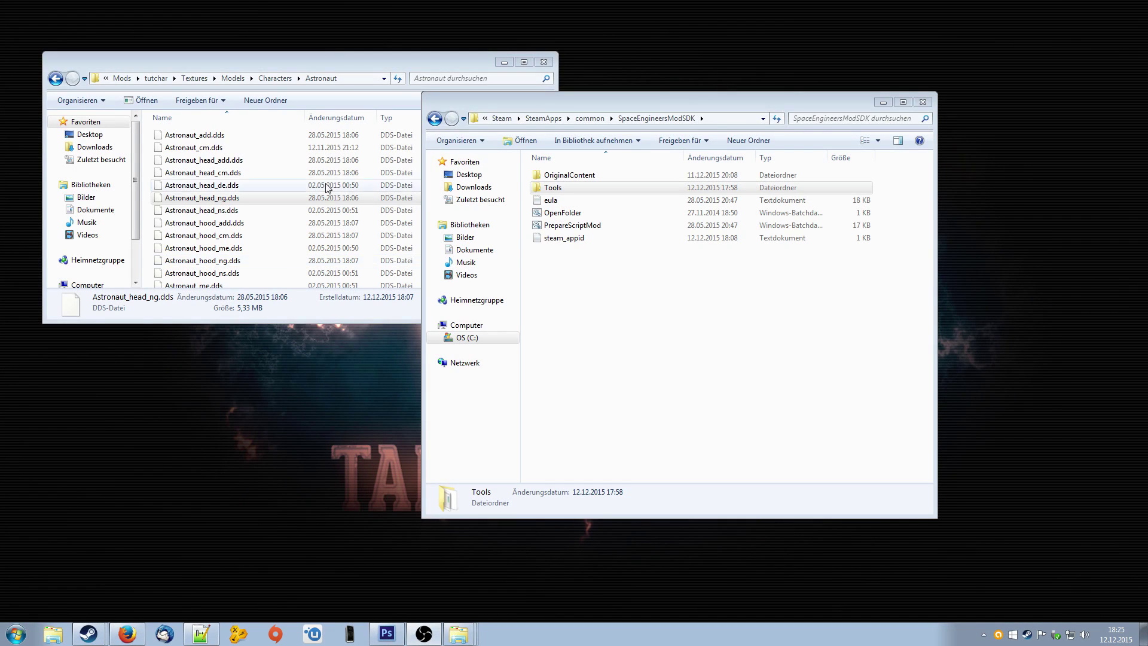
left_click_drag(593, 106, 732, 67)
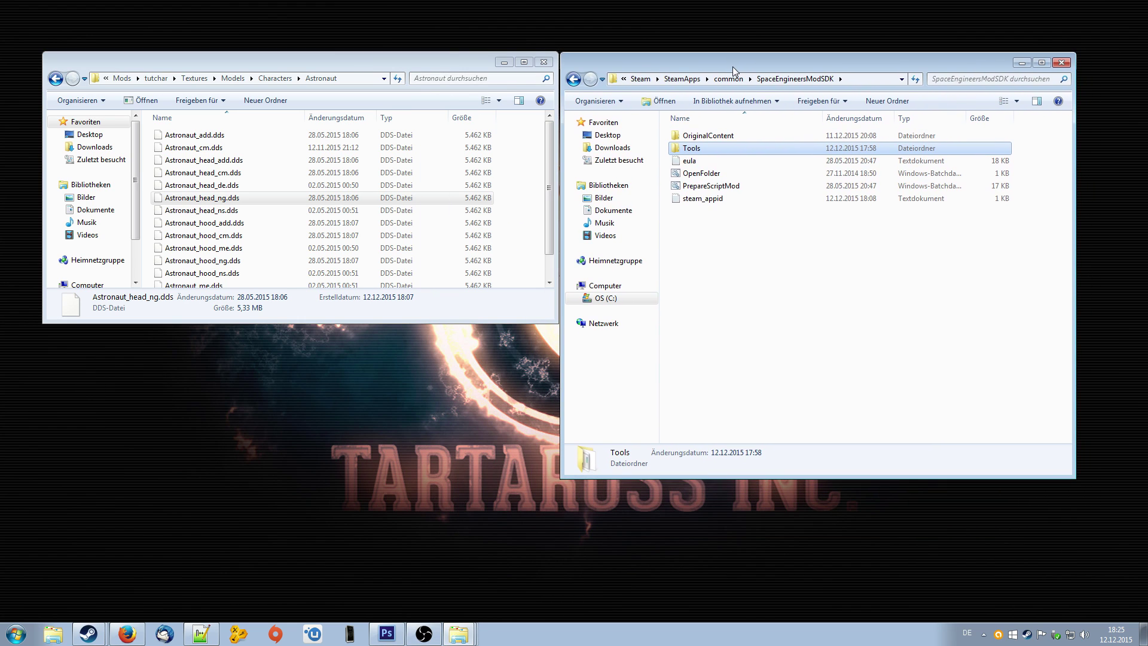
left_click(782, 295)
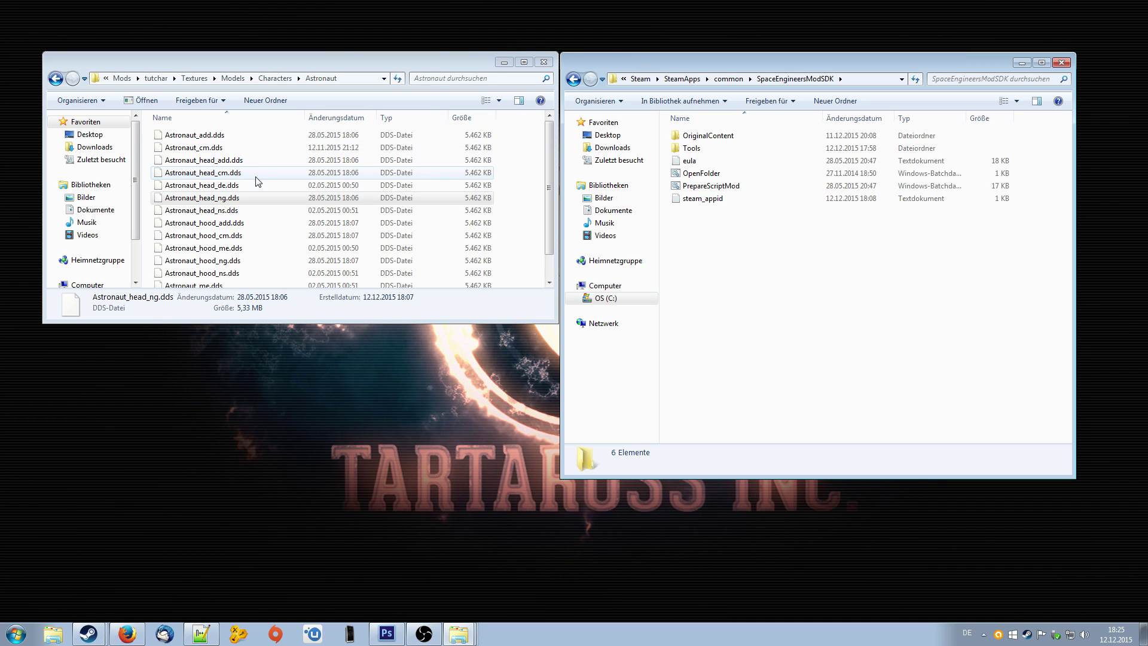
left_click(270, 196)
scroll(270, 192, "down", 1)
scroll(267, 260, "up", 1)
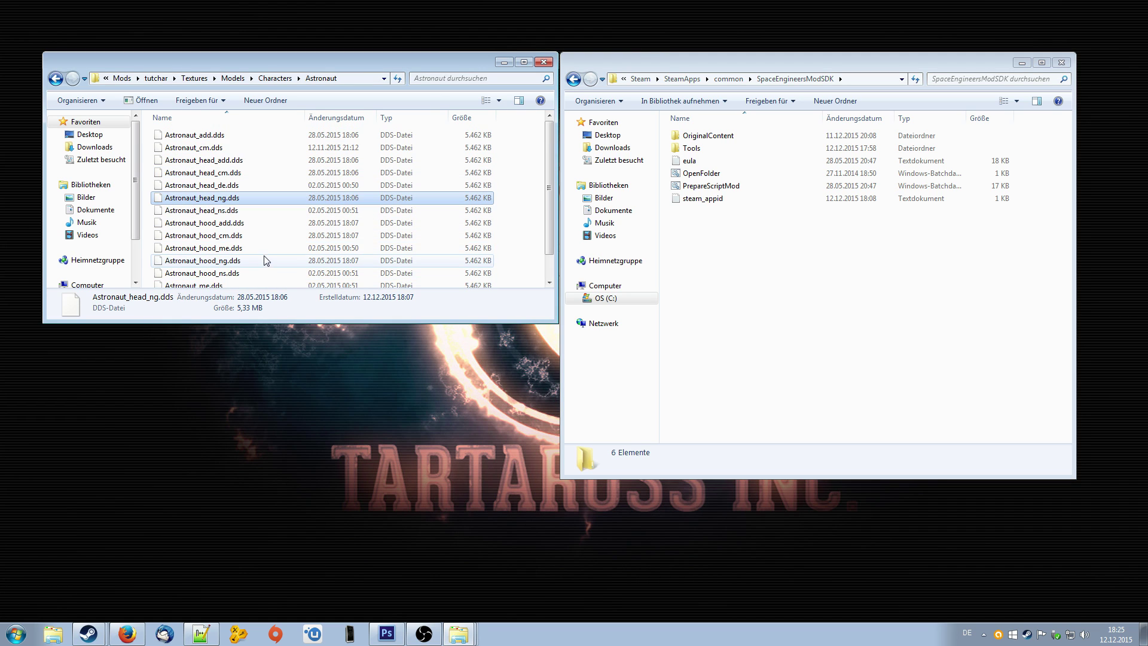
left_click(891, 287)
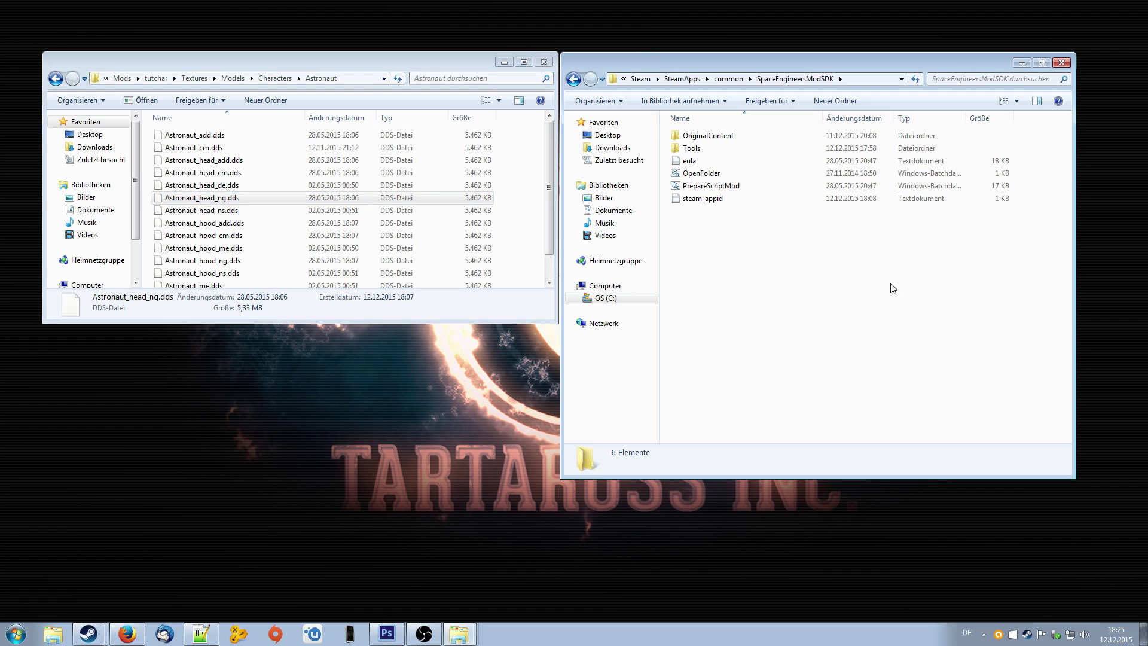
left_click(1021, 63)
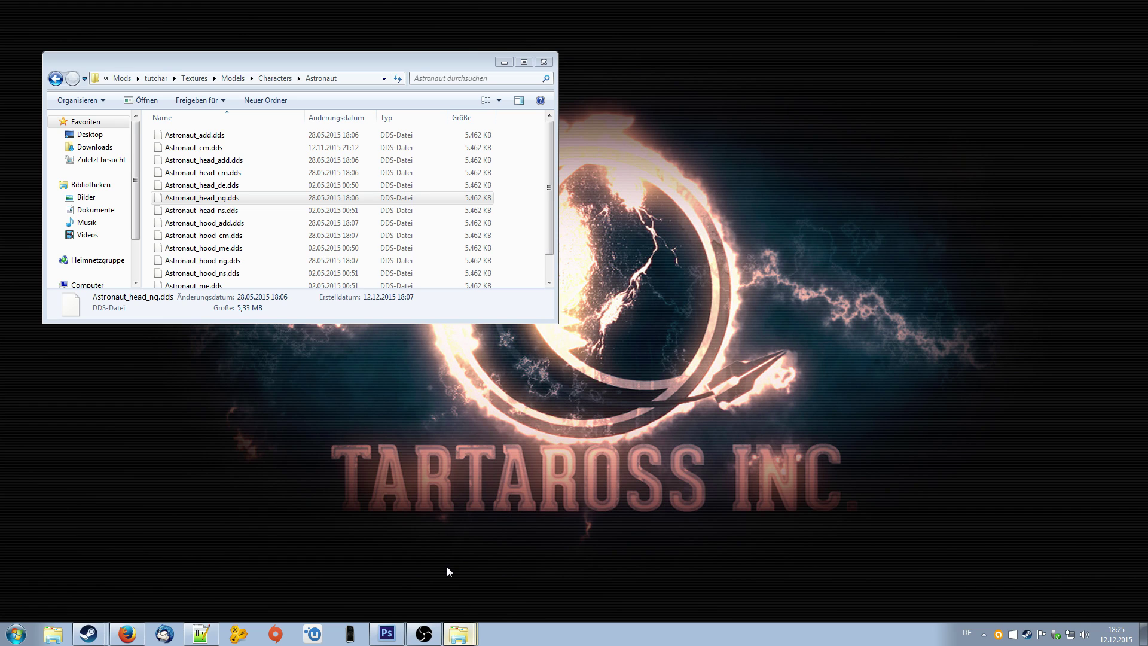
Step: Switch to Steam, browse the local files of Space Engineers from its properties, and close the Steam windows
left_click(89, 633)
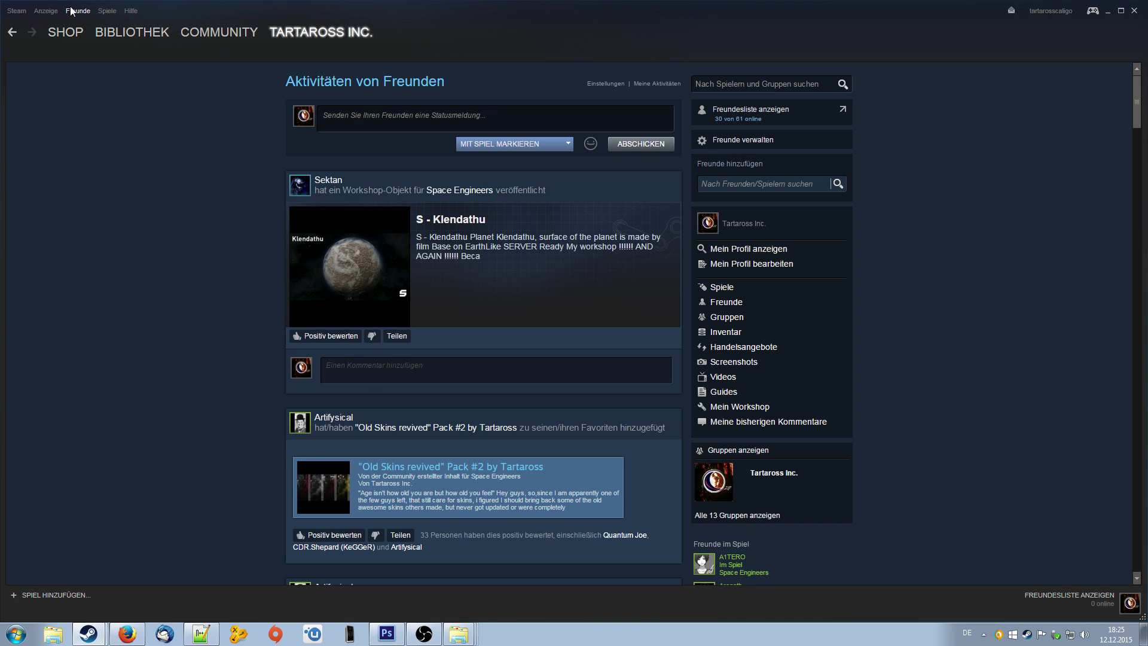
left_click(122, 33)
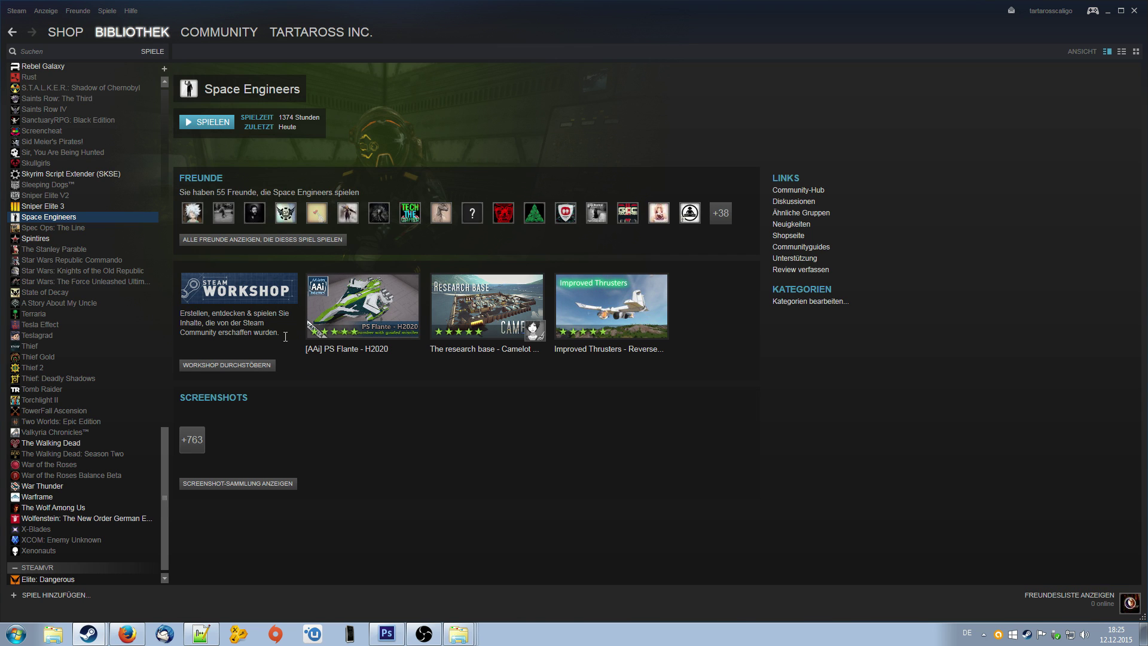
right_click(64, 217)
left_click(114, 389)
left_click(537, 157)
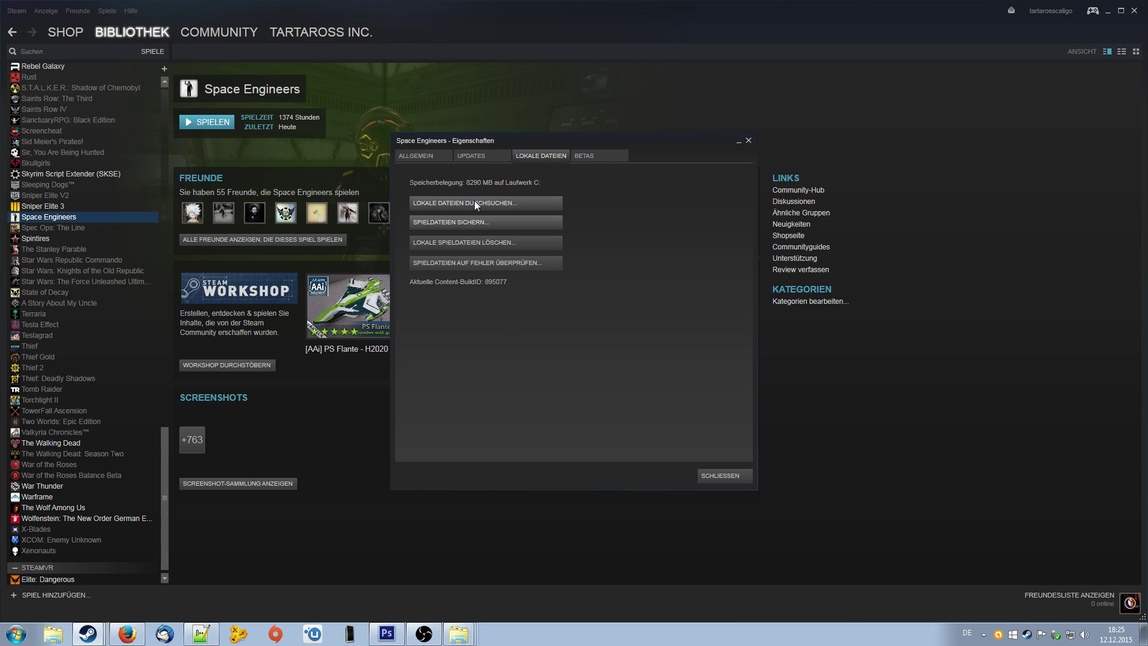
left_click(498, 203)
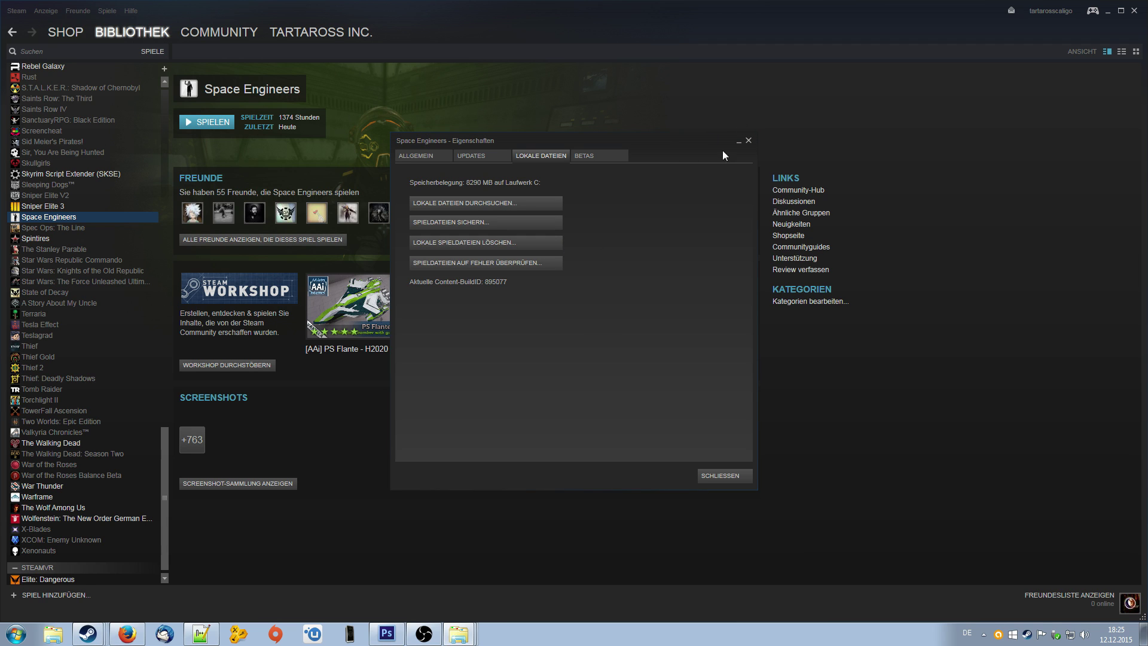
left_click(748, 141)
left_click(1134, 10)
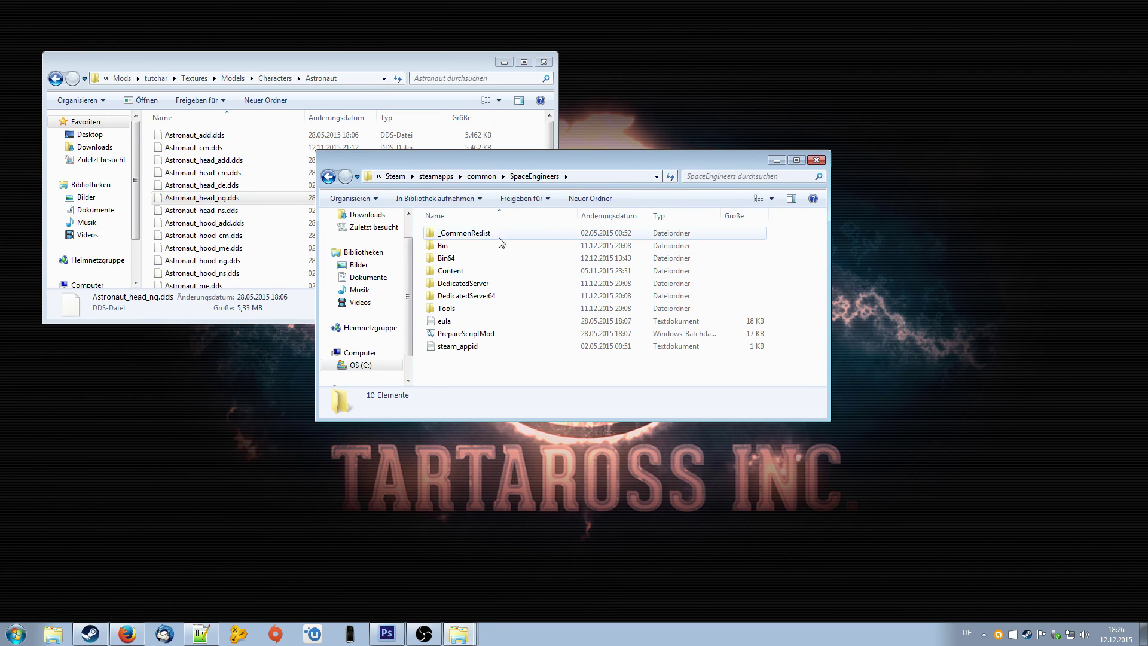
Step: Open Content\Textures\Models\Characters\Astronaut inside the SpaceEngineers game folder and look through the textures
left_click_drag(552, 162, 711, 210)
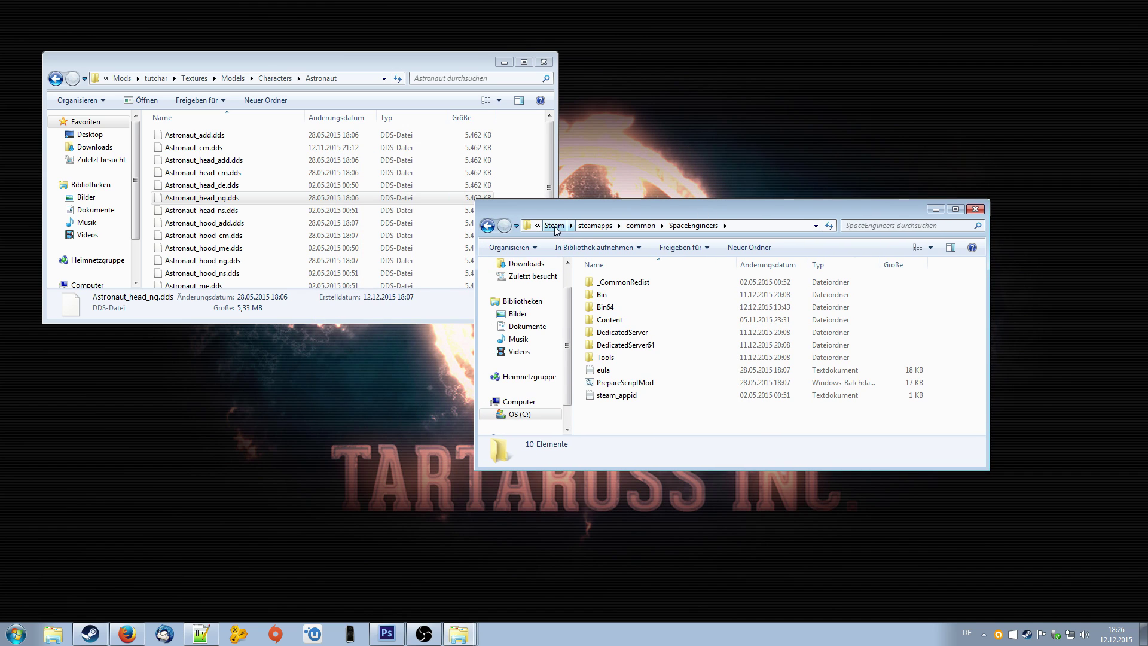
double_click(627, 322)
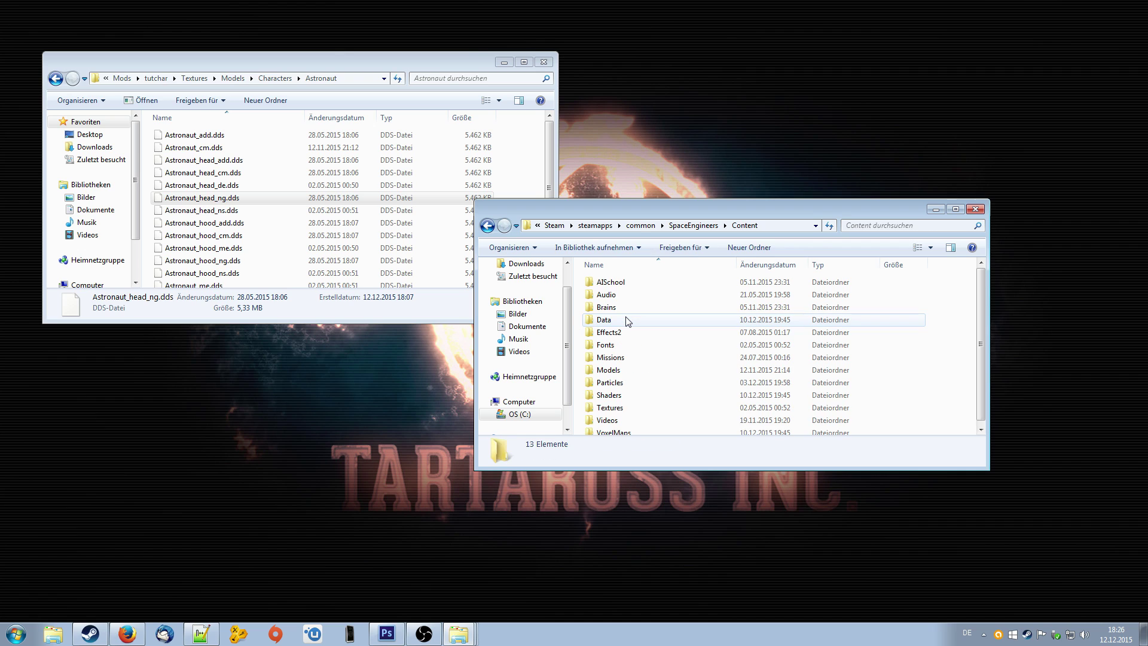
double_click(618, 412)
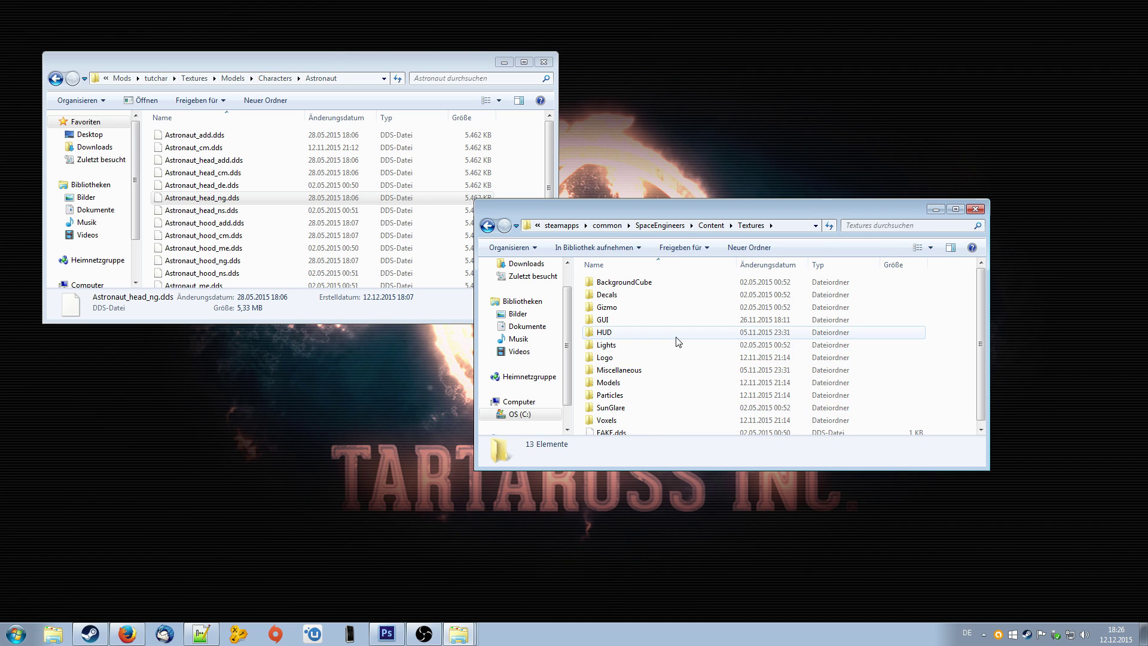
scroll(677, 343, "down", 1)
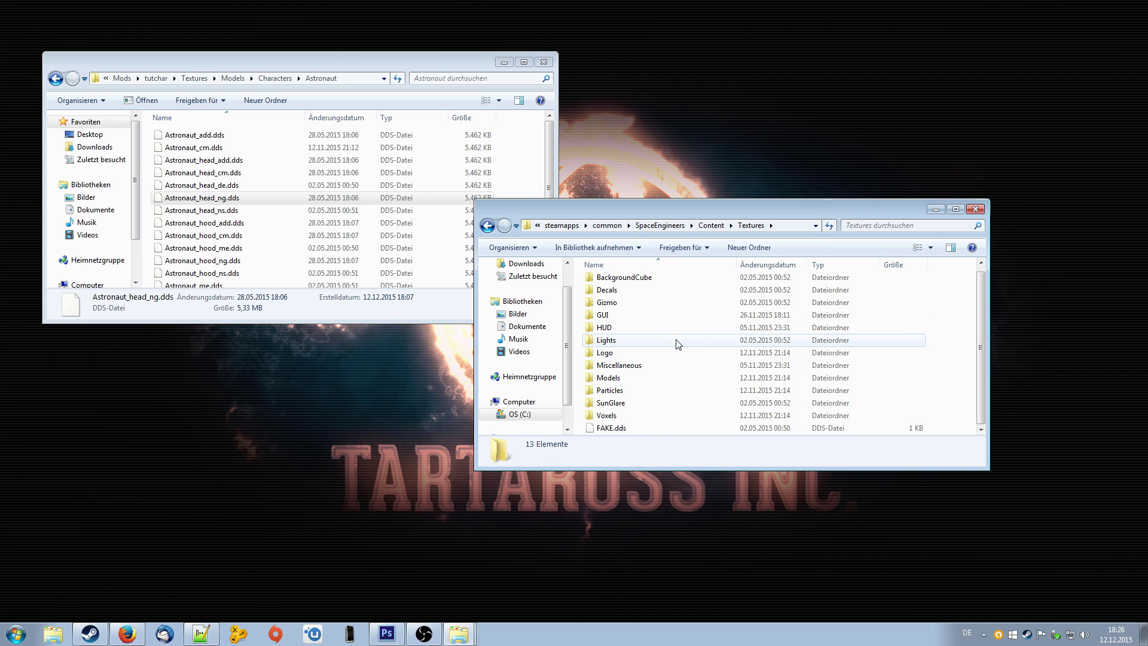
double_click(615, 378)
double_click(617, 283)
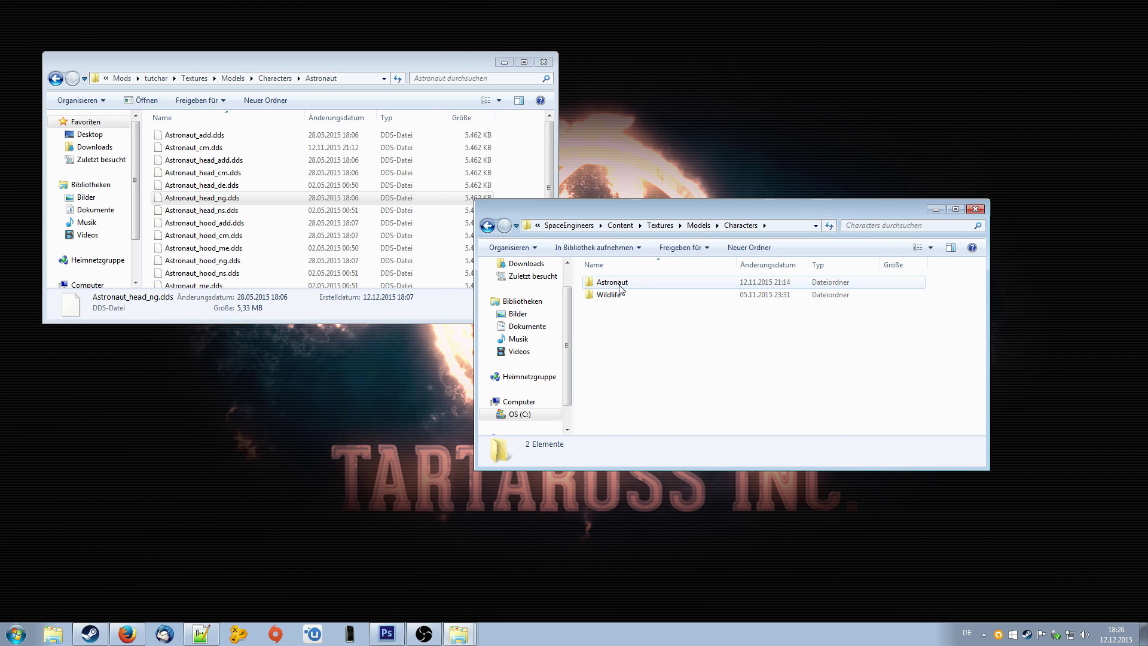
double_click(612, 282)
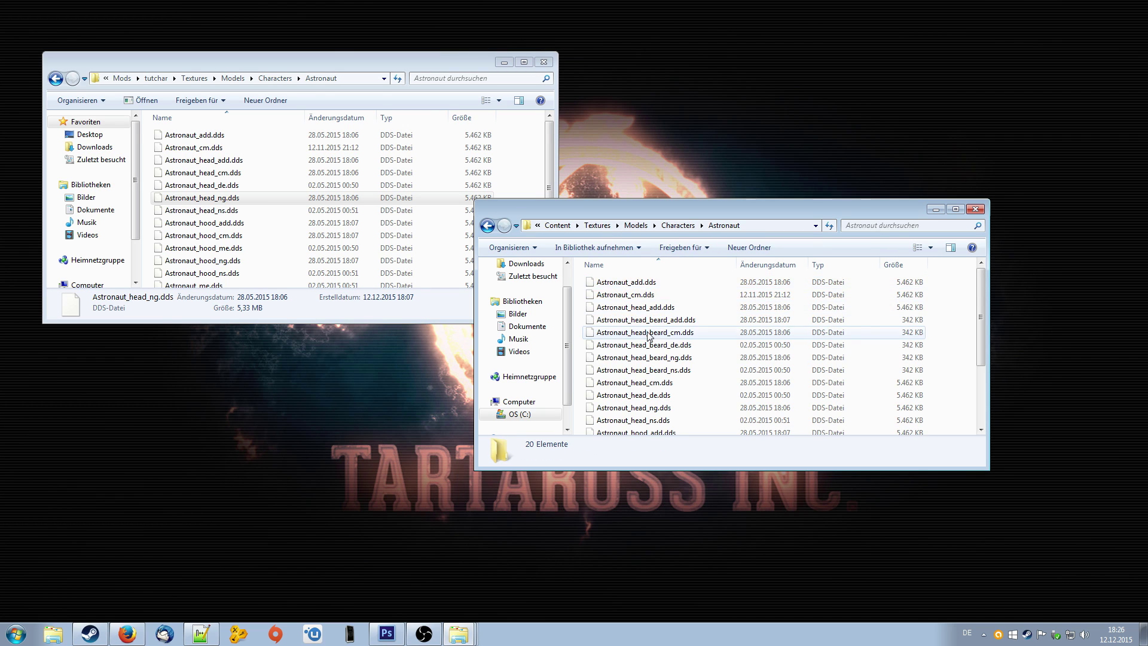
scroll(657, 334, "down", 3)
Step: Select all the game's Astronaut DDS textures and place the mod's Astronaut texture folder beside them for comparison
left_click(954, 209)
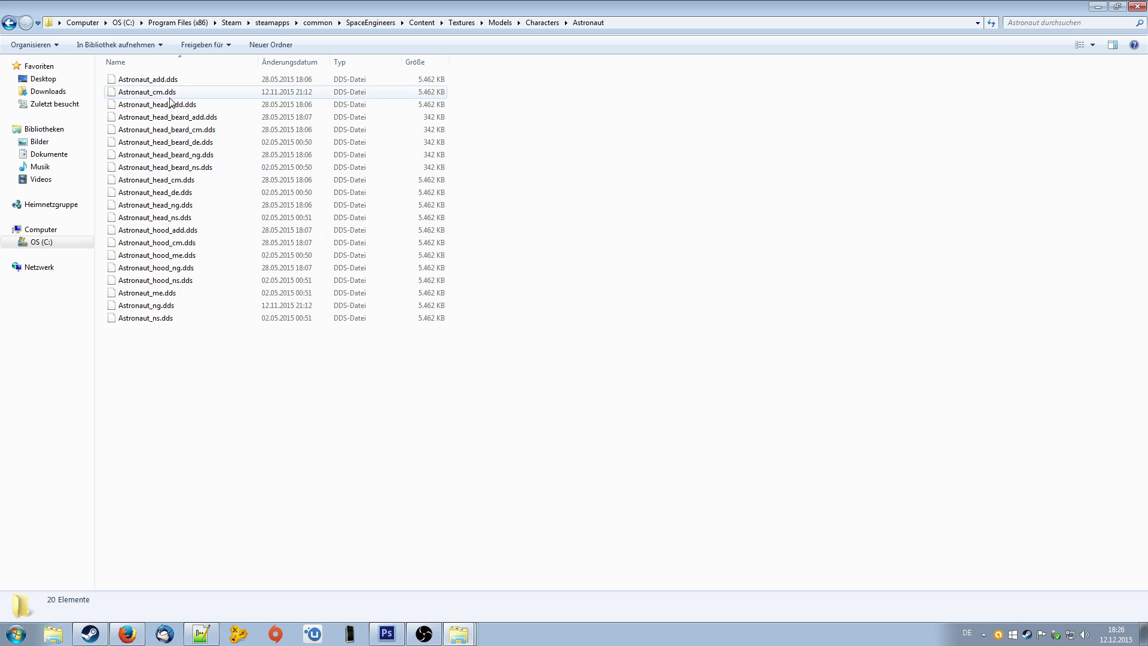
left_click_drag(170, 366, 159, 77)
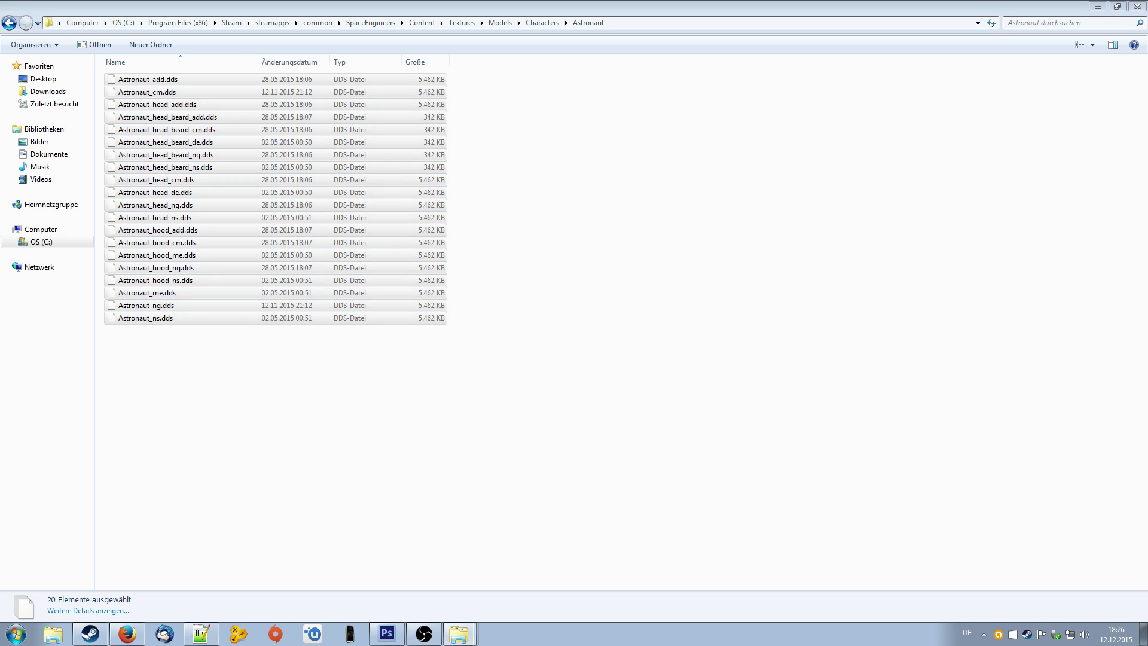
left_click(445, 563)
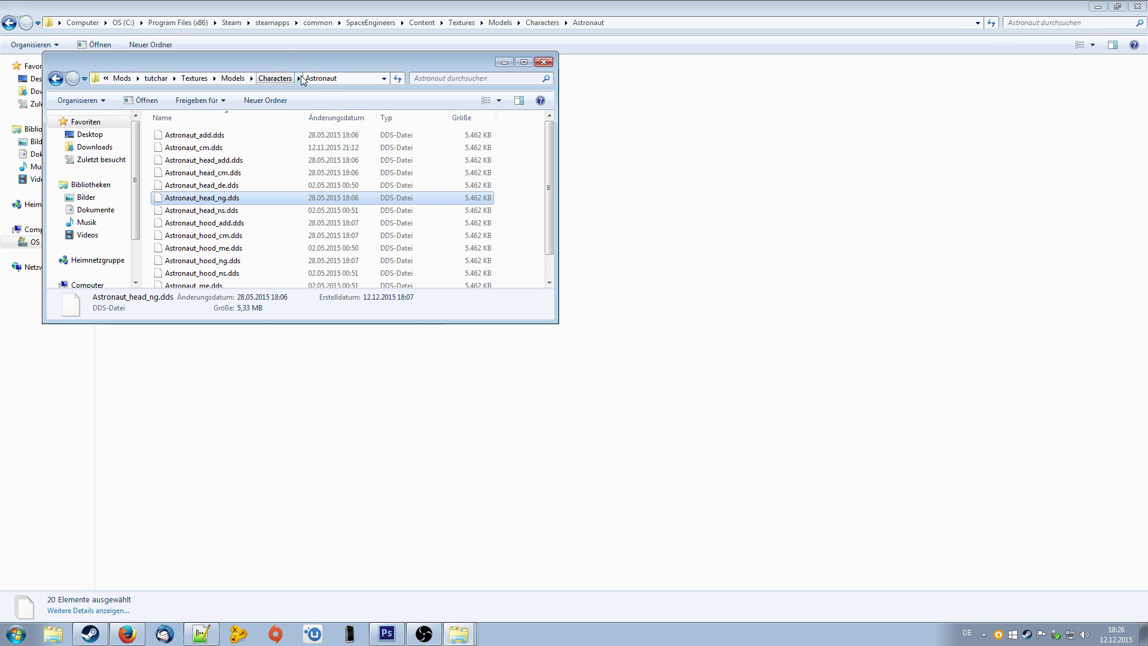
left_click_drag(286, 59, 711, 156)
left_click(607, 306)
scroll(668, 319, "down", 1)
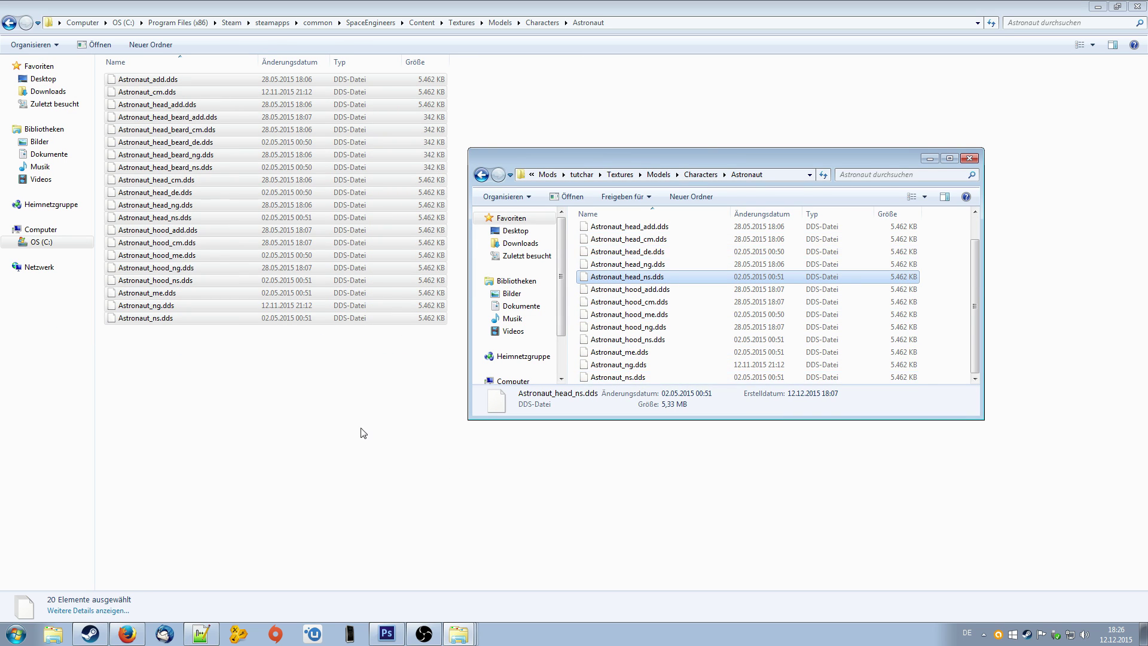
Step: Close the game's Astronaut texture folder and open the Data folder of the tutchar mod
left_click(388, 454)
left_click(1138, 6)
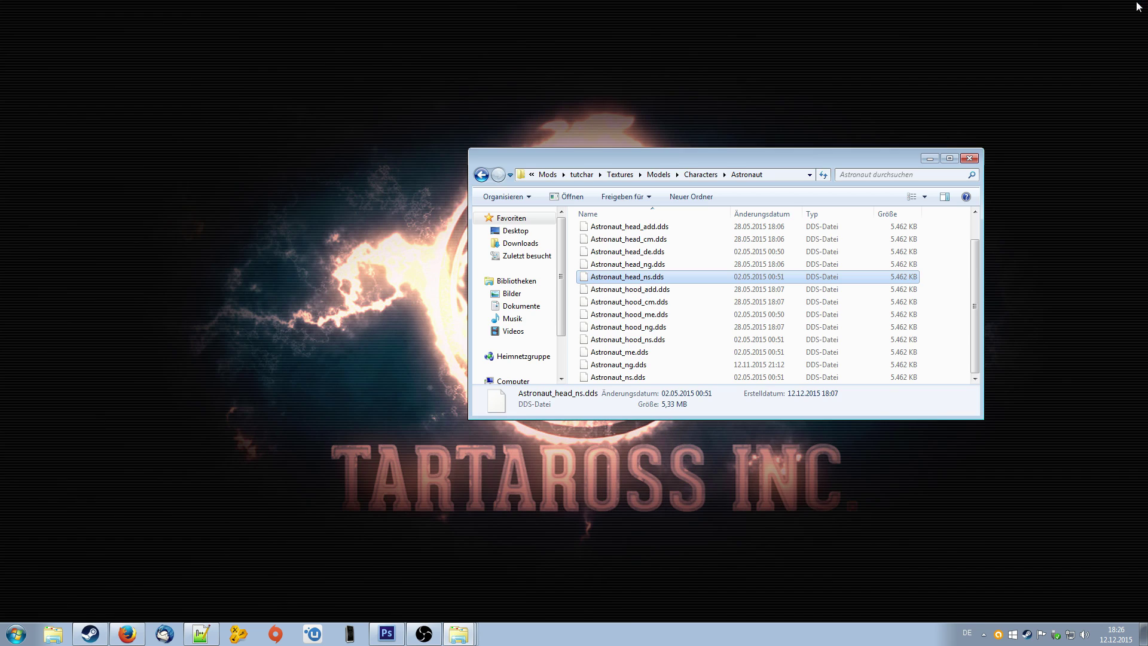
left_click(655, 341)
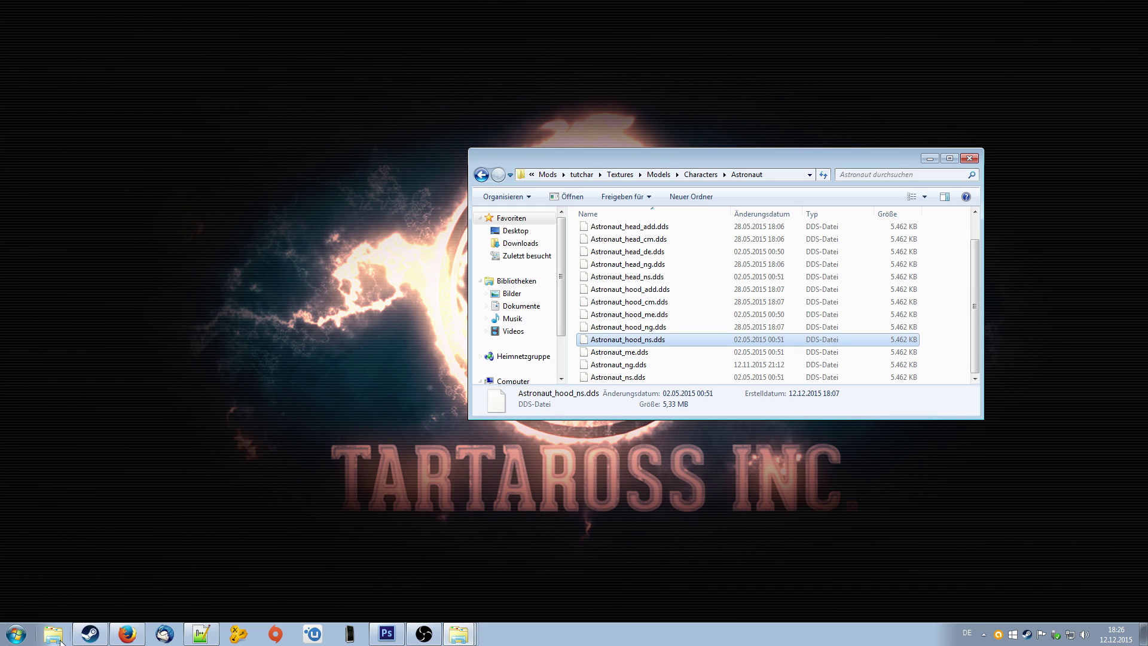
left_click(90, 634)
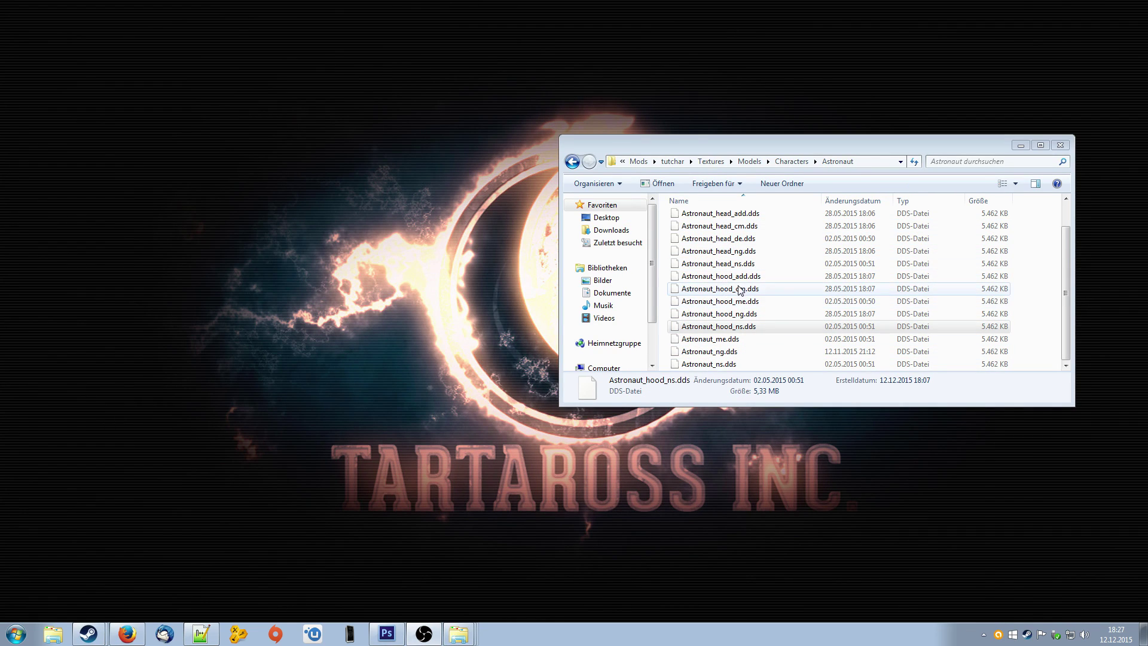
left_click(777, 263)
scroll(832, 336, "up", 1)
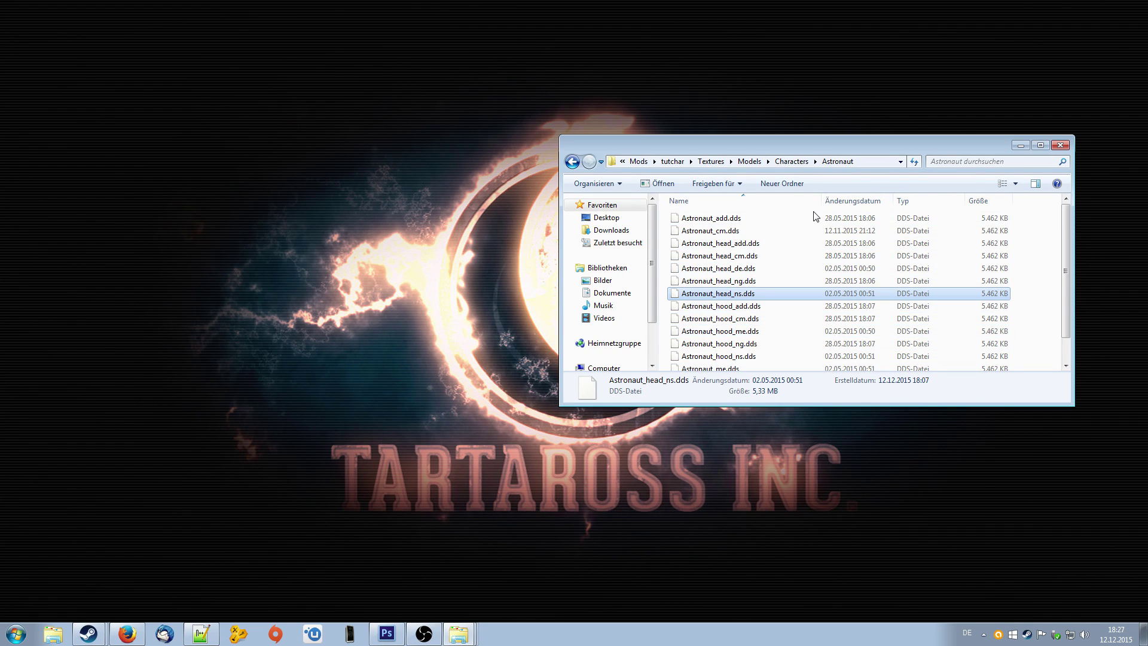
left_click(673, 161)
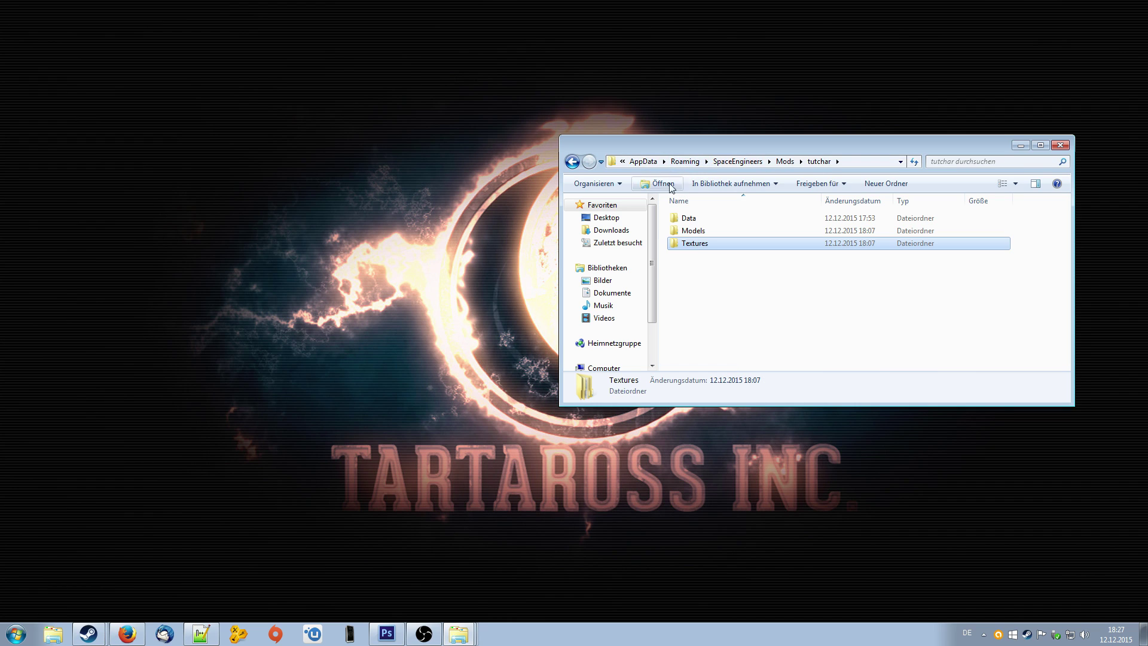
double_click(712, 217)
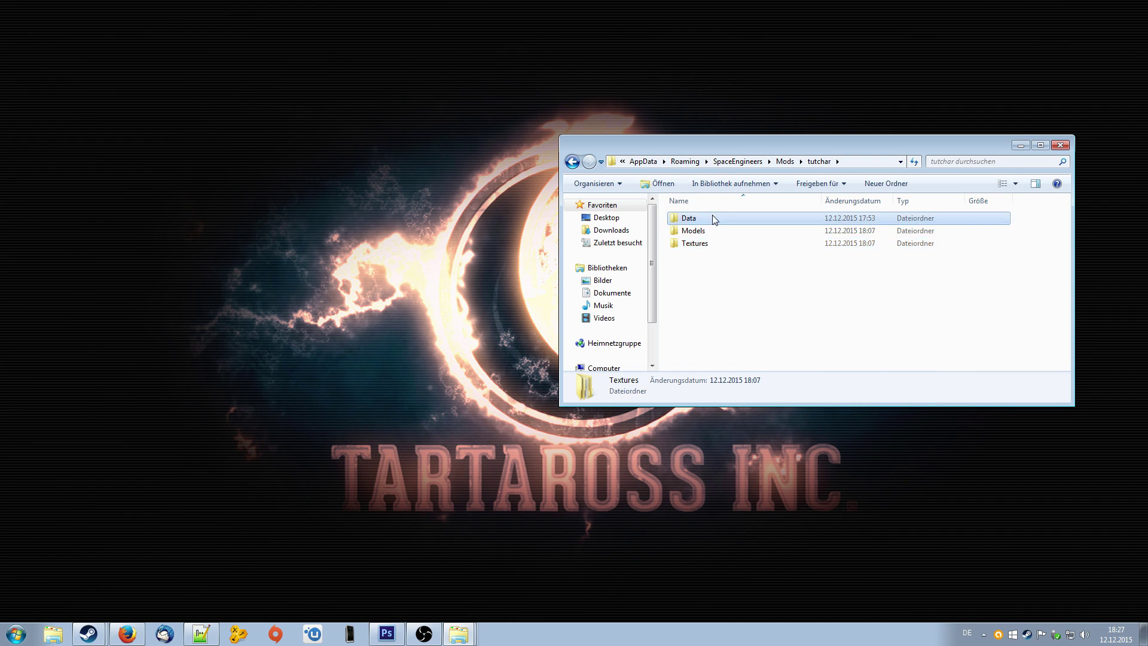
left_click_drag(769, 150, 733, 70)
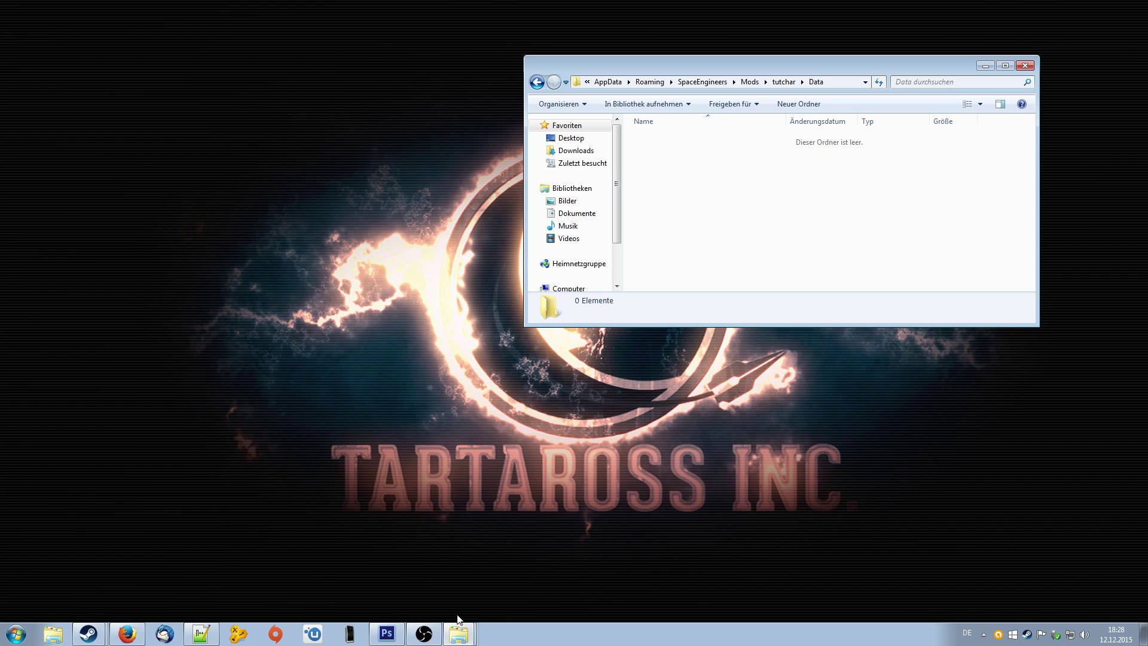
Step: Bring up the SpaceEngineers game folder and open Content\Data to reach its SBC files
left_click(457, 628)
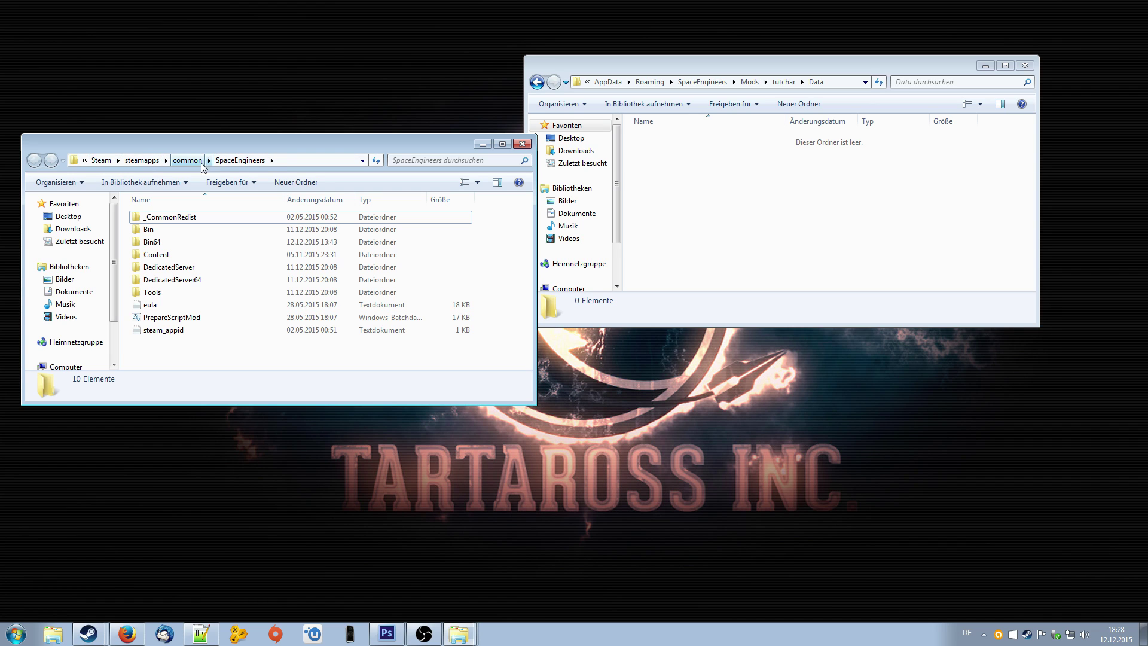
double_click(157, 254)
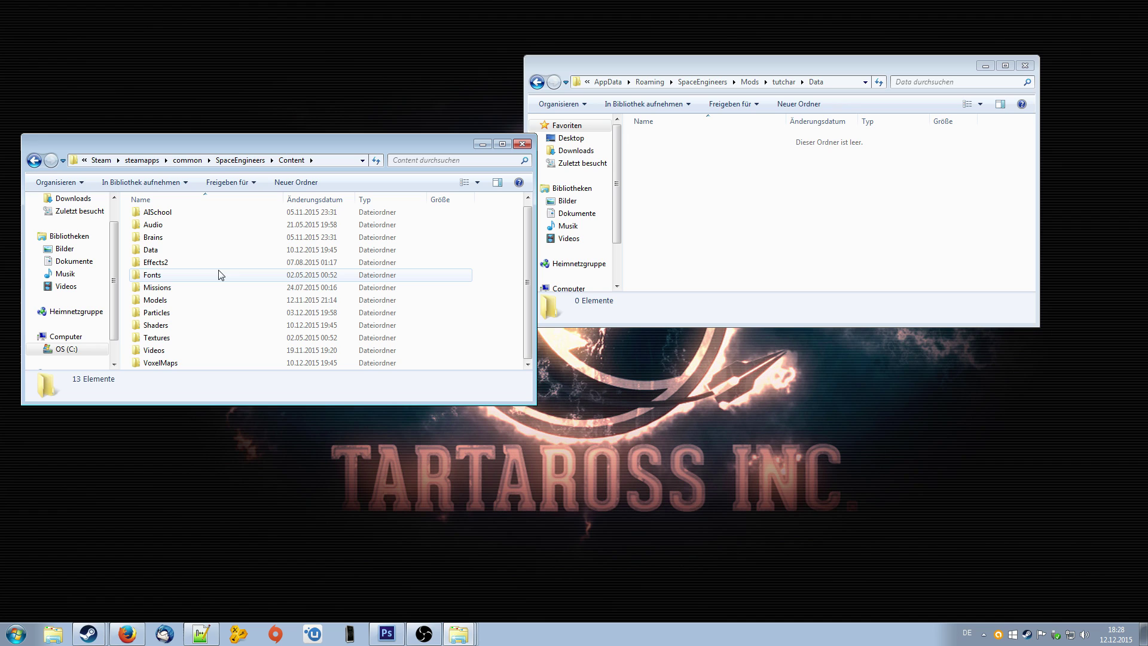
double_click(161, 250)
scroll(299, 295, "down", 4)
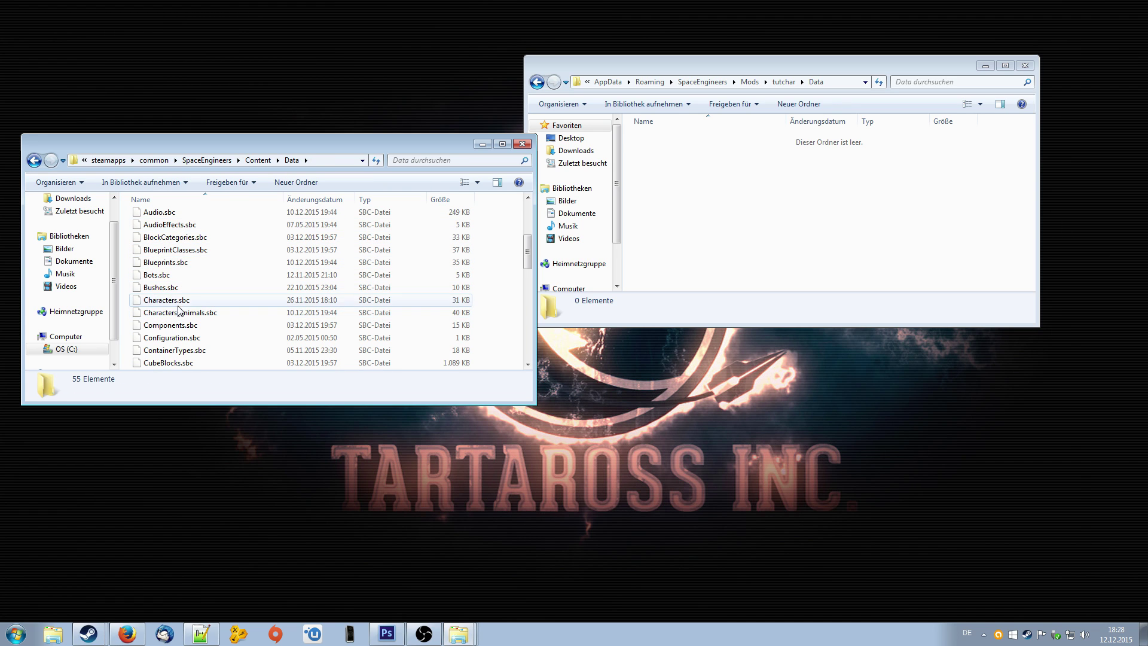
Step: Copy Characters.sbc from the game's Data folder into the mod's Data folder and put the game folder window away
left_click(177, 301)
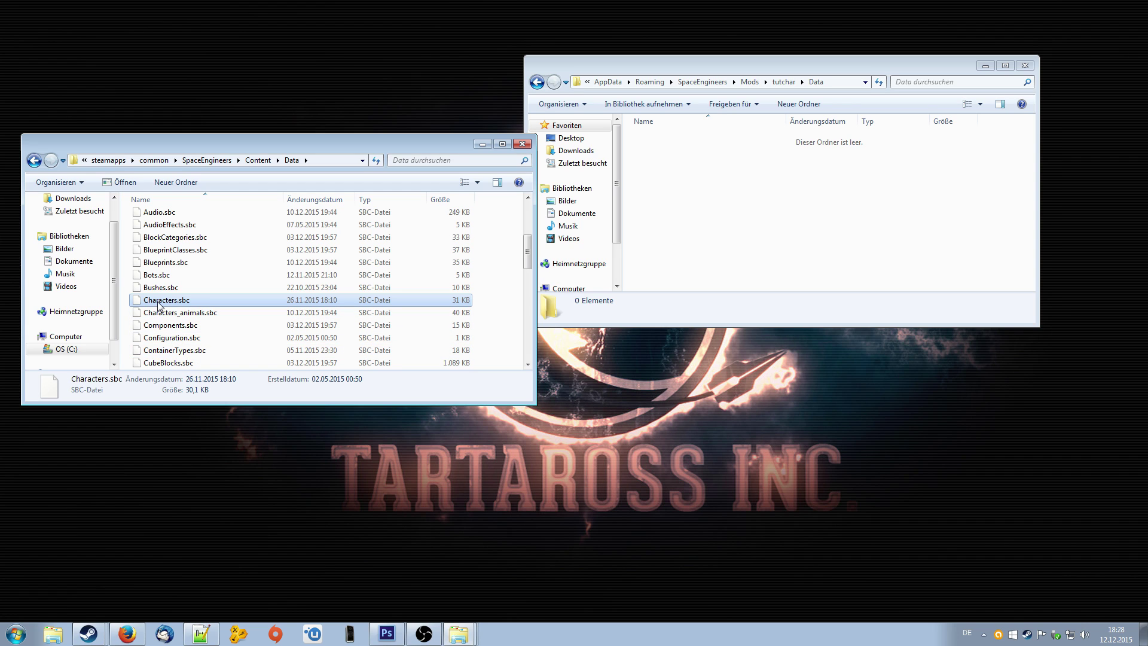
right_click(158, 305)
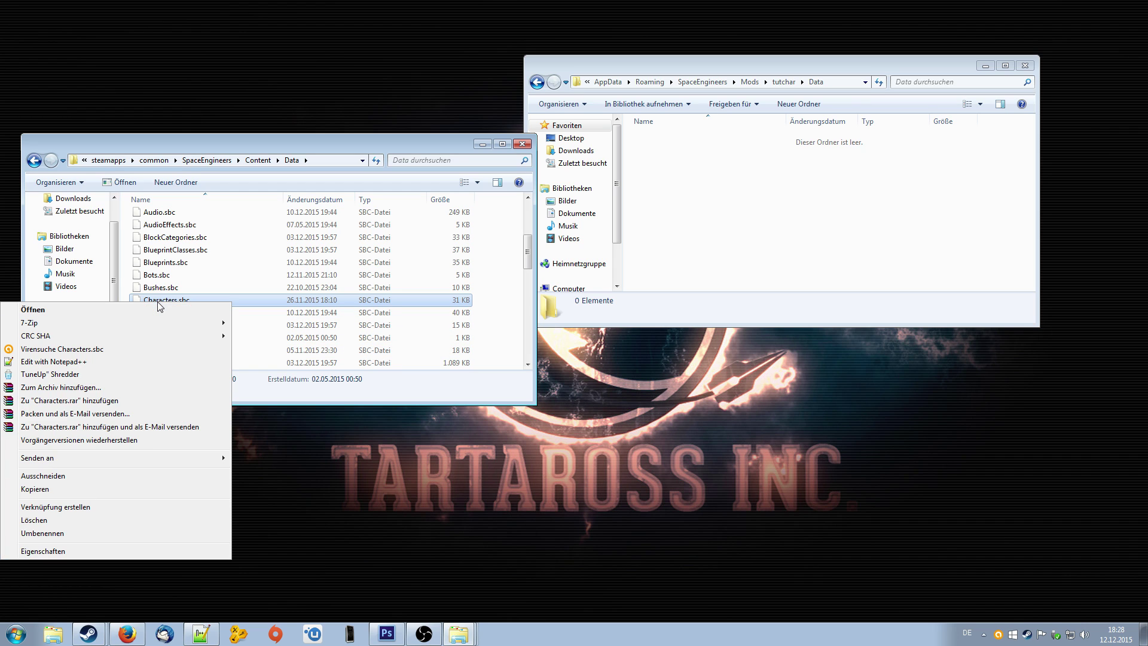
left_click(42, 495)
right_click(741, 197)
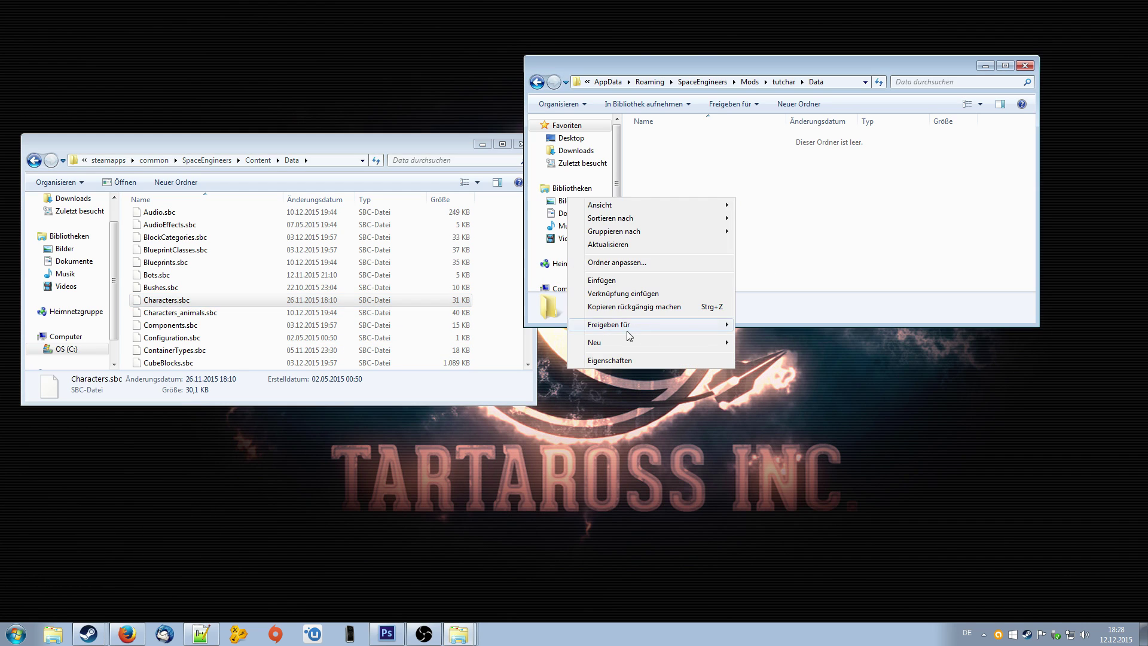
left_click(598, 282)
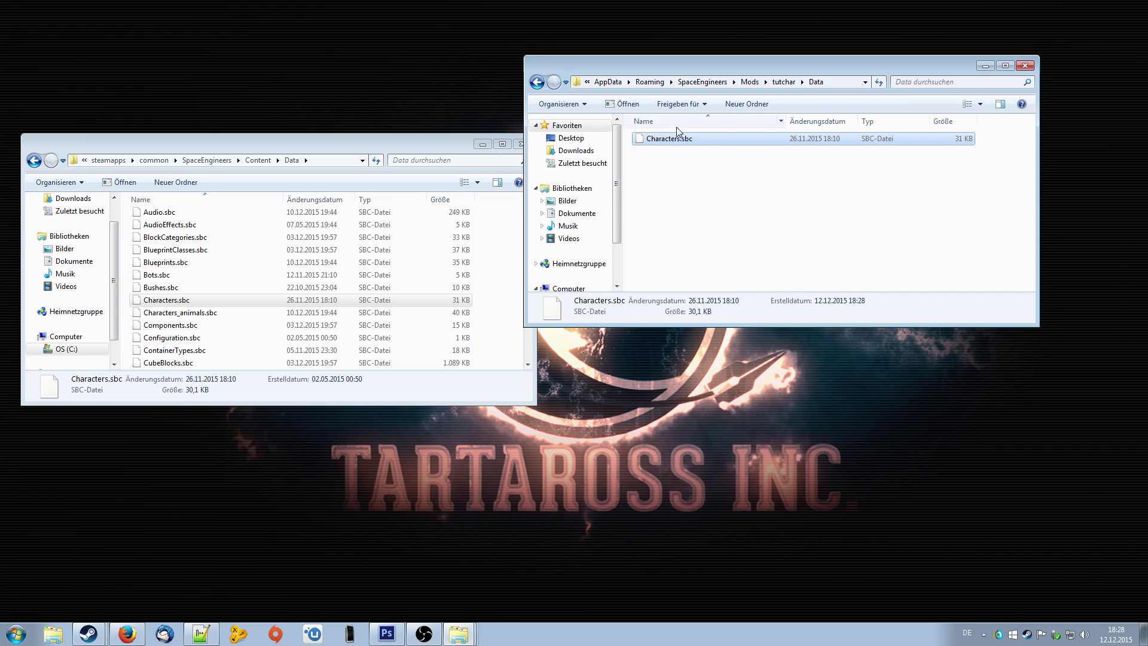
left_click_drag(794, 70, 817, 67)
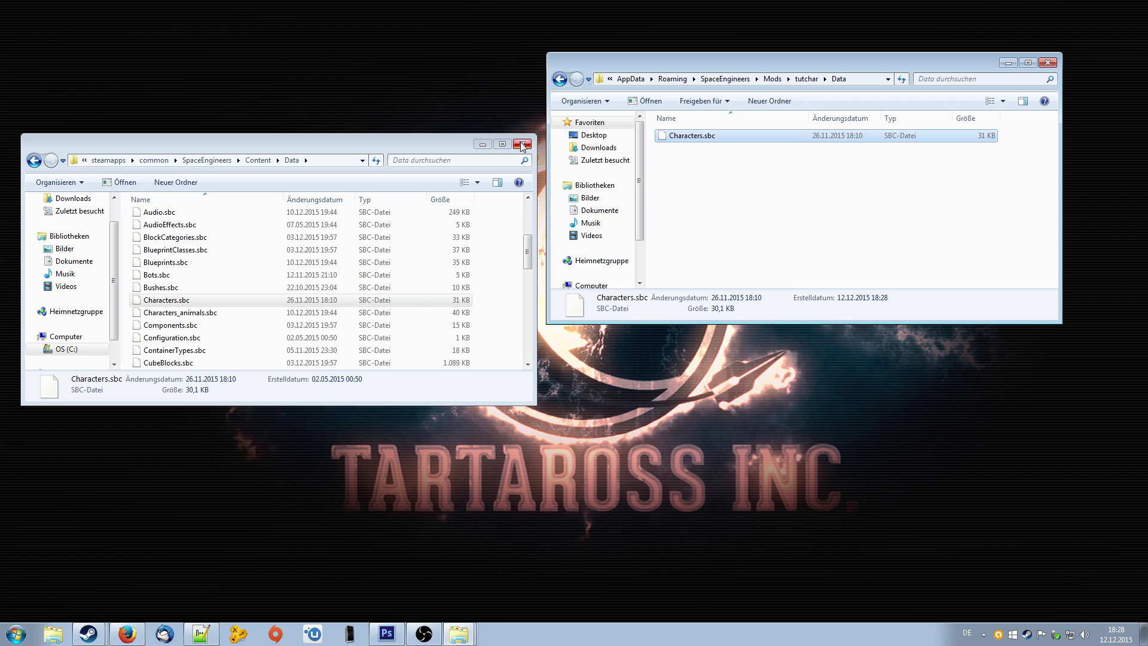
left_click(484, 148)
left_click_drag(769, 60, 472, 103)
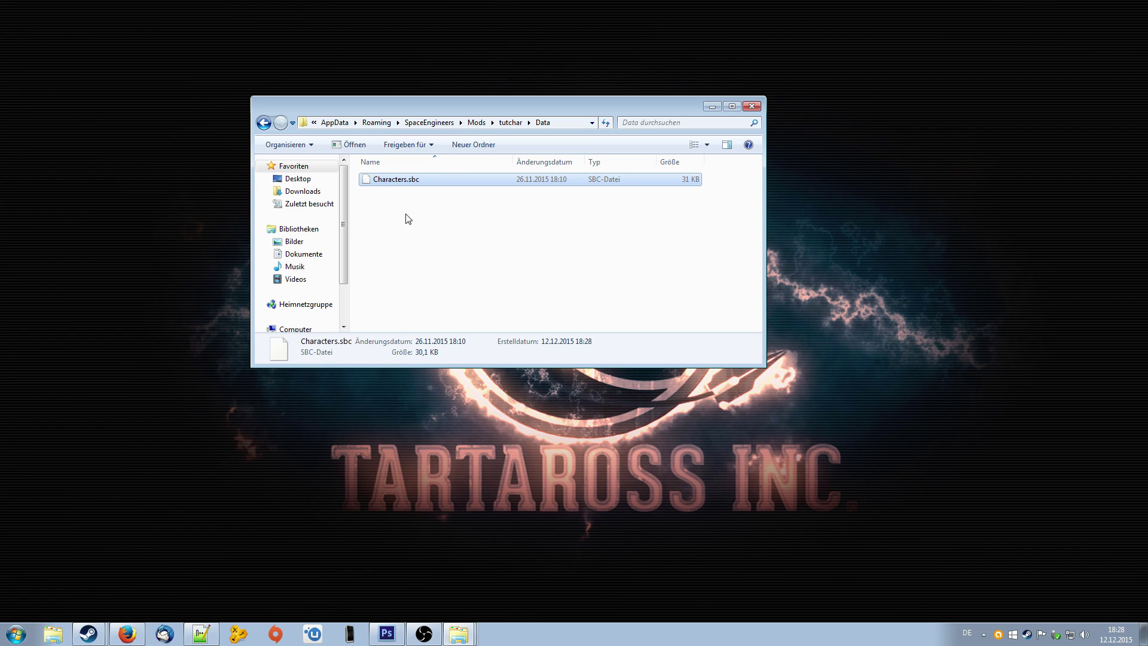
Step: Rename the copied Characters.sbc in the mod's Data folder to tutchar.sbc
right_click(406, 183)
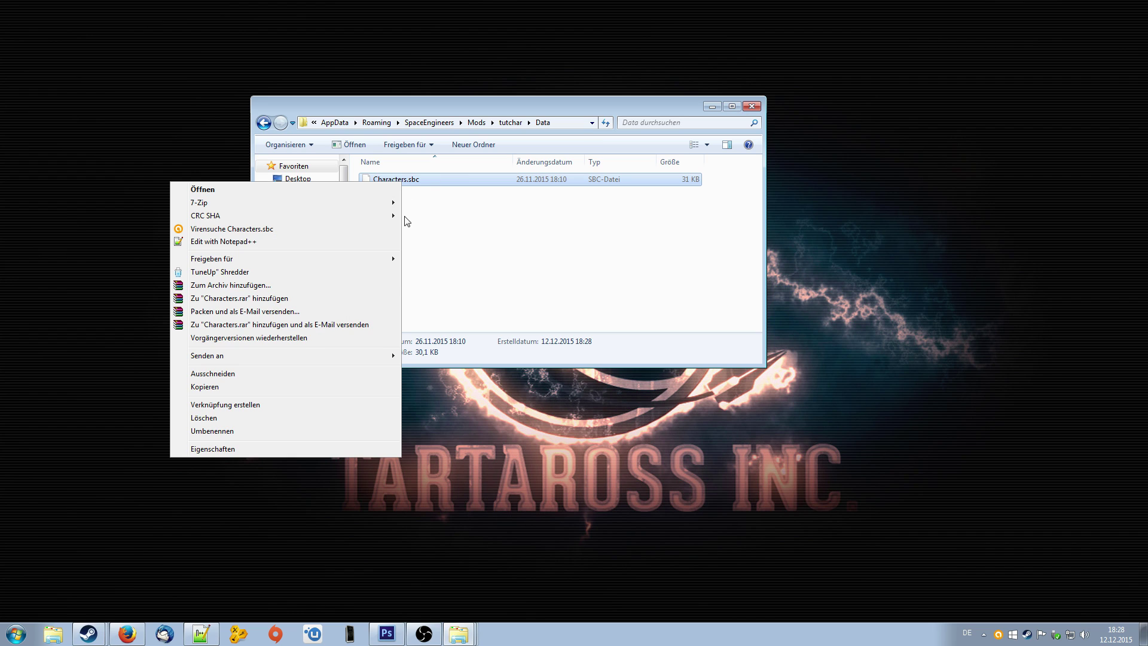
left_click(222, 429)
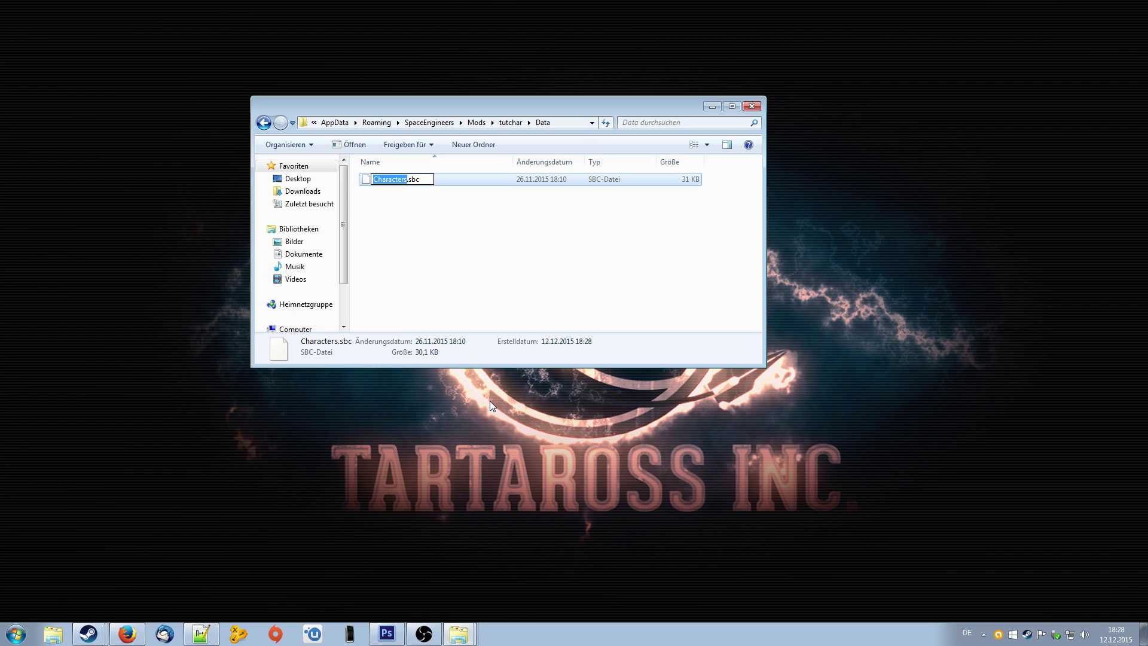
type("tutchar")
key("Return")
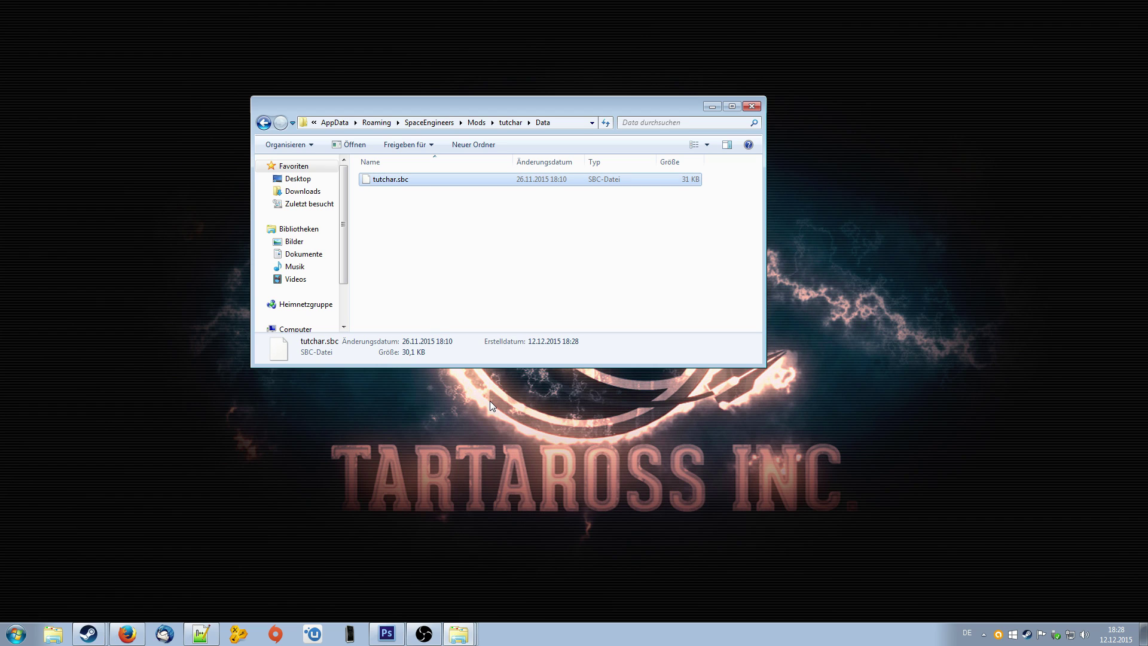
left_click(395, 179)
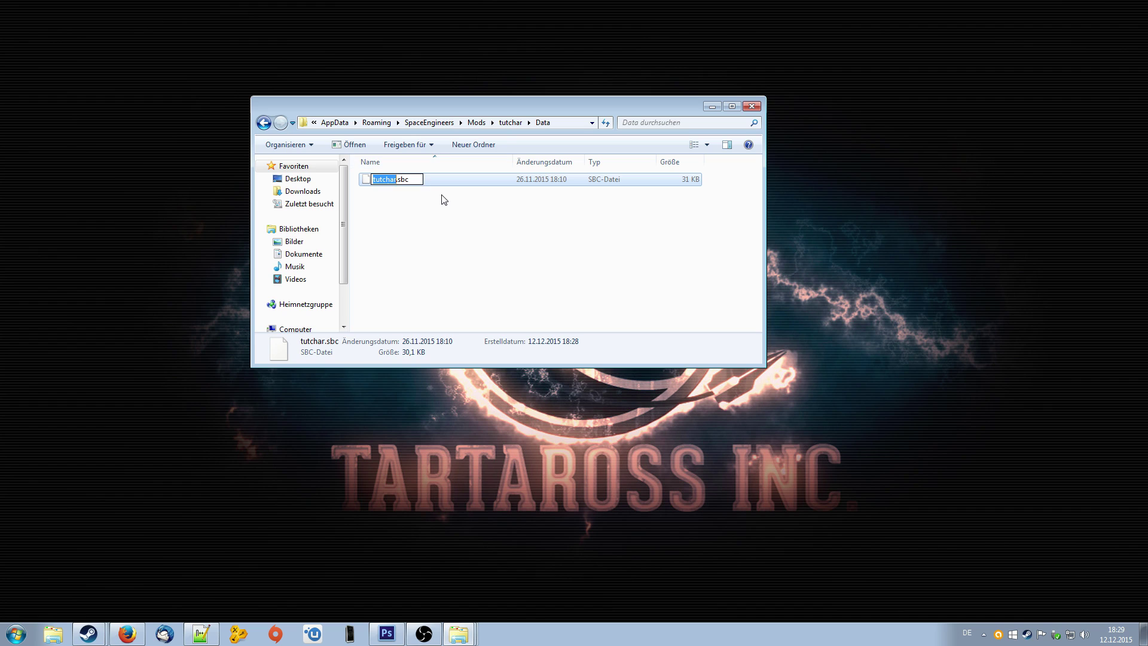
left_click(418, 216)
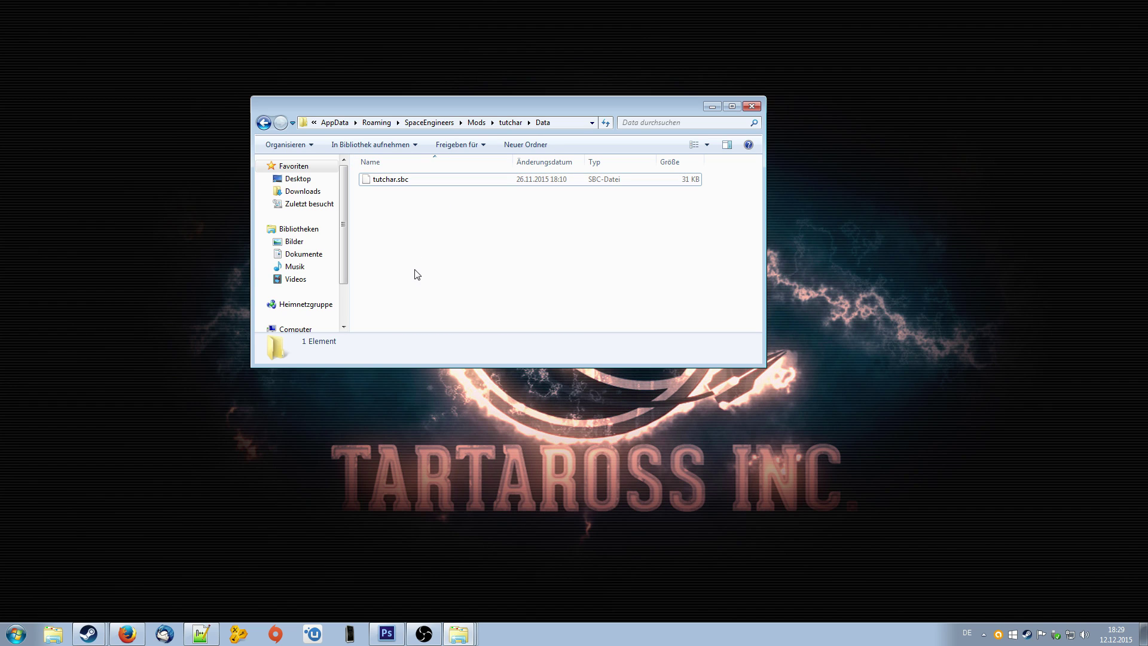
Step: Open tutchar.sbc from the mod's Data folder in Notepad++
left_click(376, 181)
left_click_drag(201, 632, 522, 104)
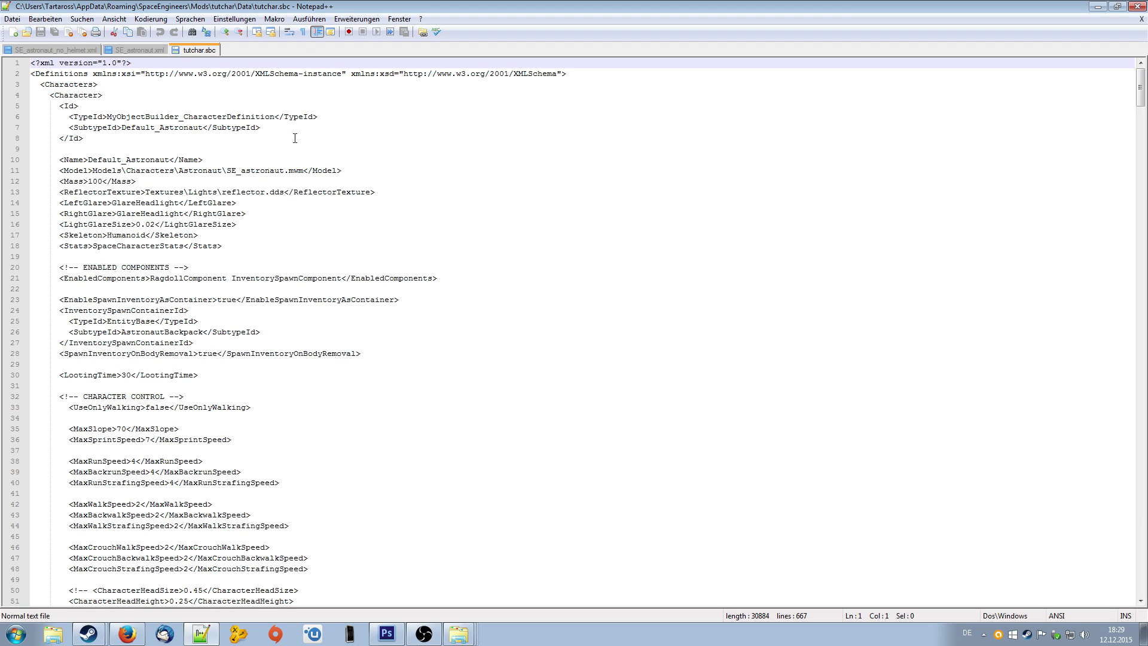
left_click(506, 152)
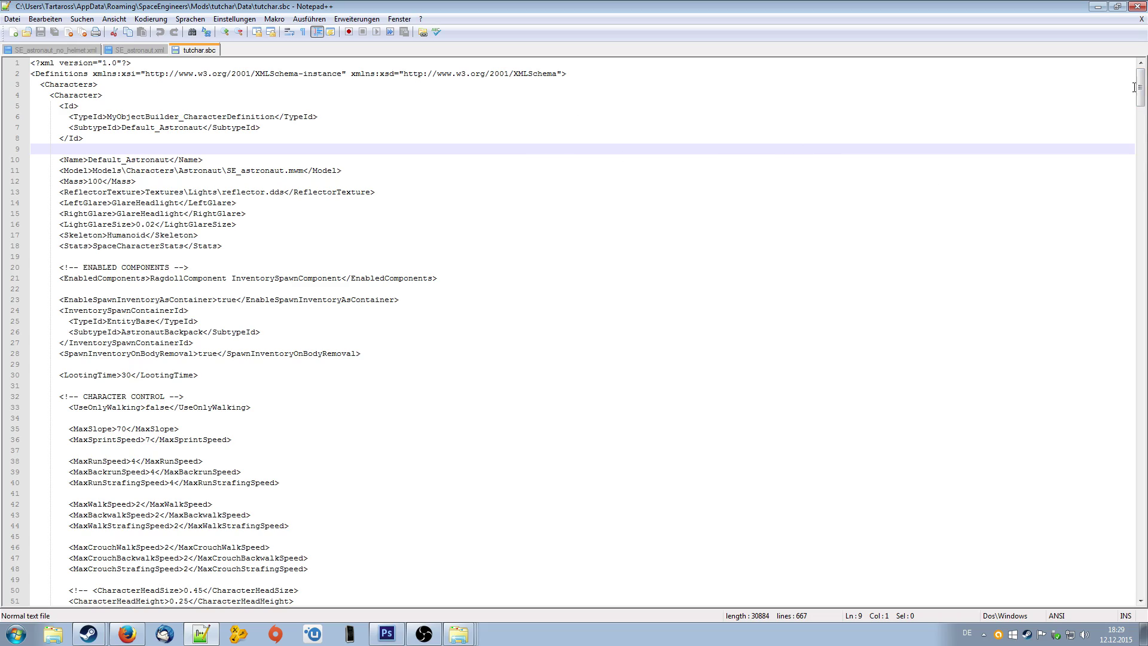
mouse_move(1140, 86)
left_mouse_down()
mouse_move(1140, 460)
mouse_move(1140, 84)
left_mouse_up()
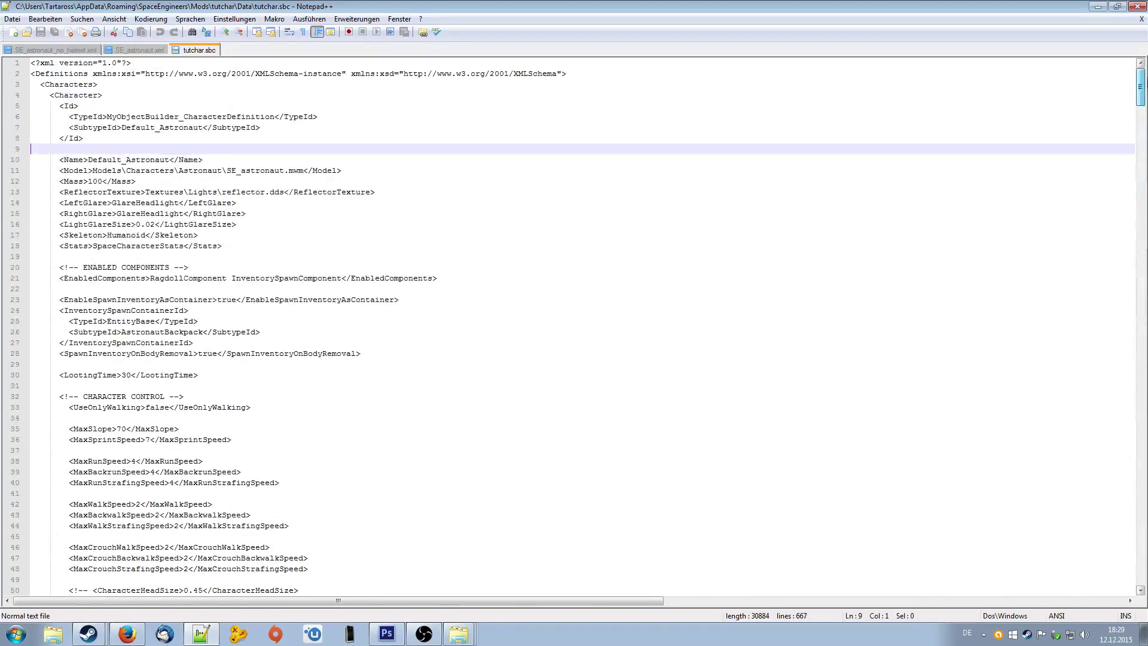
Step: Replace the Name value Default_Astronaut of the first character definition with Tutchar
left_click(181, 159)
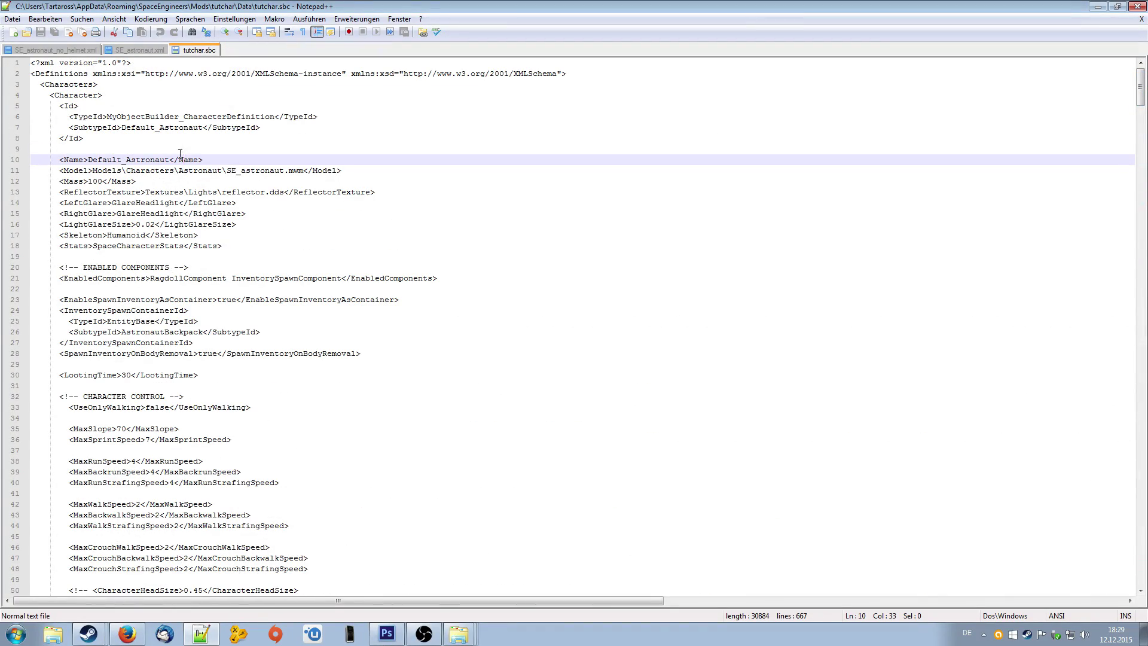
left_click_drag(170, 159, 89, 159)
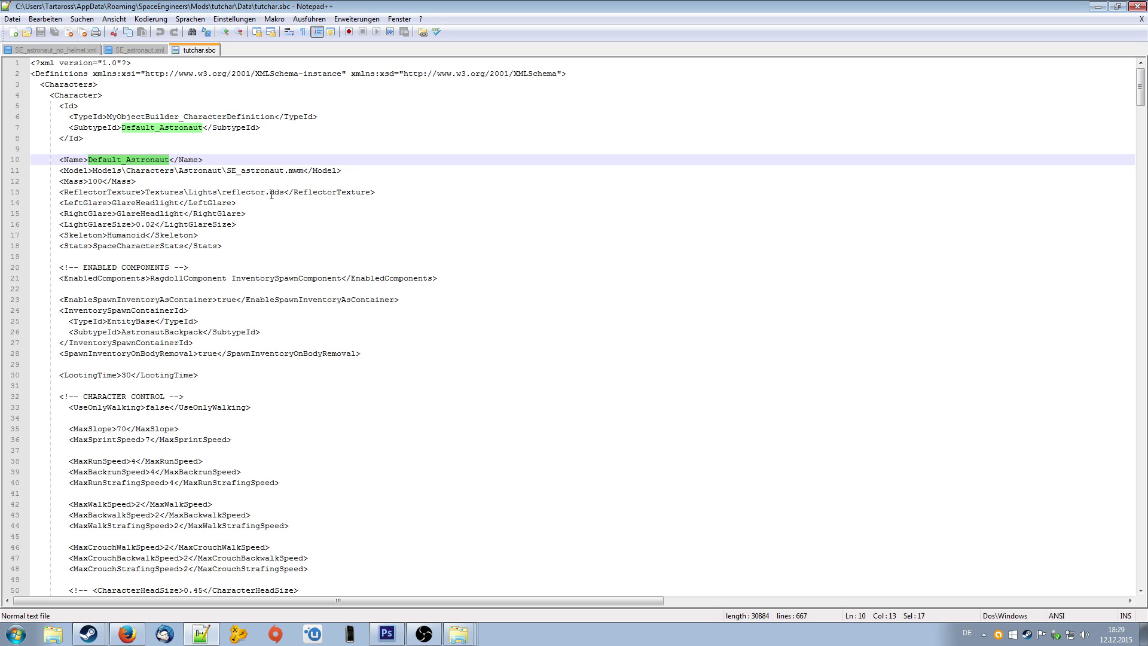
type("Tutcvh")
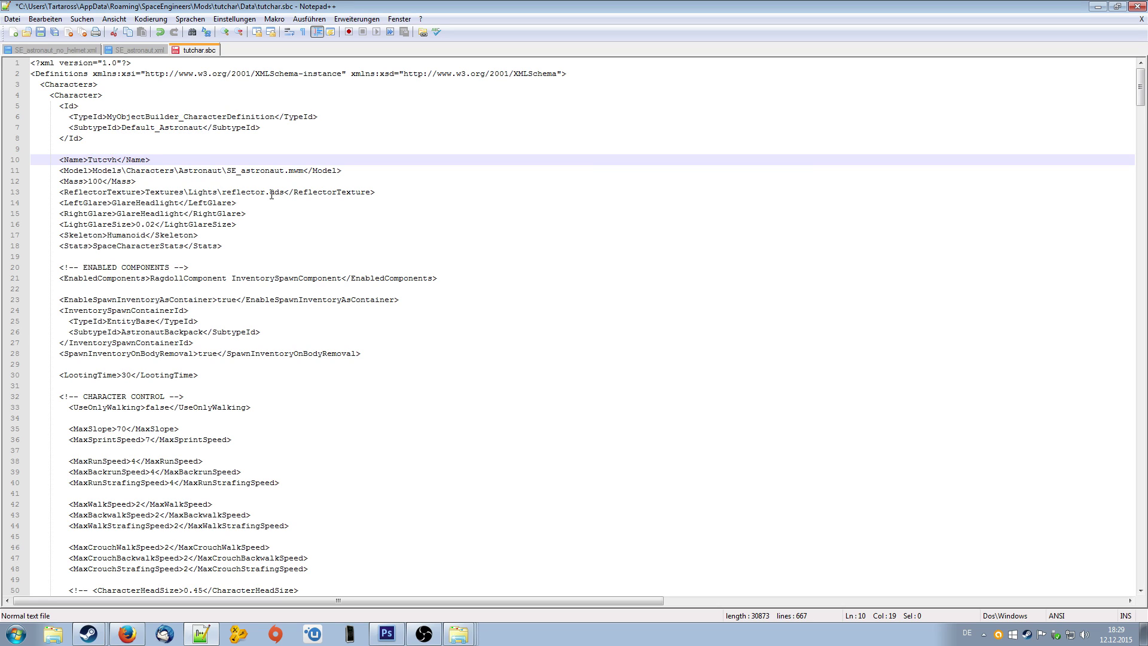
key("BackSpace")
key("BackSpace")
key("BackSpace")
type("char")
left_click(429, 192)
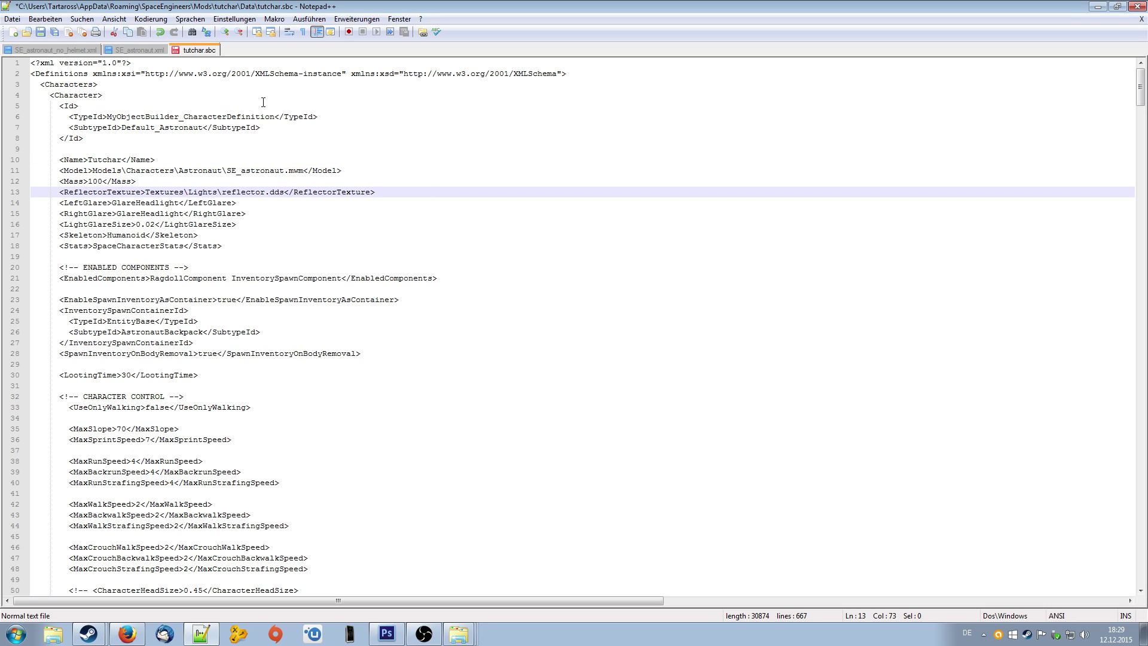
Step: Change the model file in the first character's Model path from SE_astronaut to tutchar, keeping the .mwm extension
left_click(286, 170)
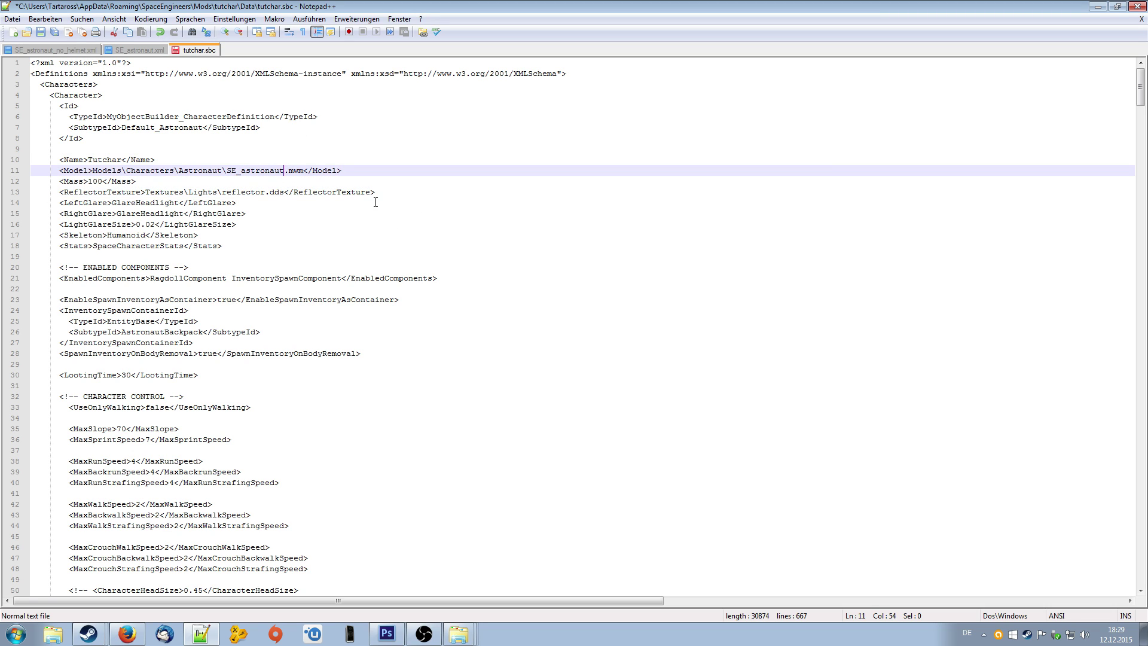
key("BackSpace")
key("BackSpace")
key("BackSpace")
key("BackSpace")
key("BackSpace")
key("BackSpace")
key("BackSpace")
key("BackSpace")
key("BackSpace")
key("BackSpace")
key("BackSpace")
key("BackSpace")
type("tutchar")
left_click(223, 202)
Step: Set the first character's HelmetVariation value to "Tutchar no Helmet"
scroll(257, 210, "down", 20)
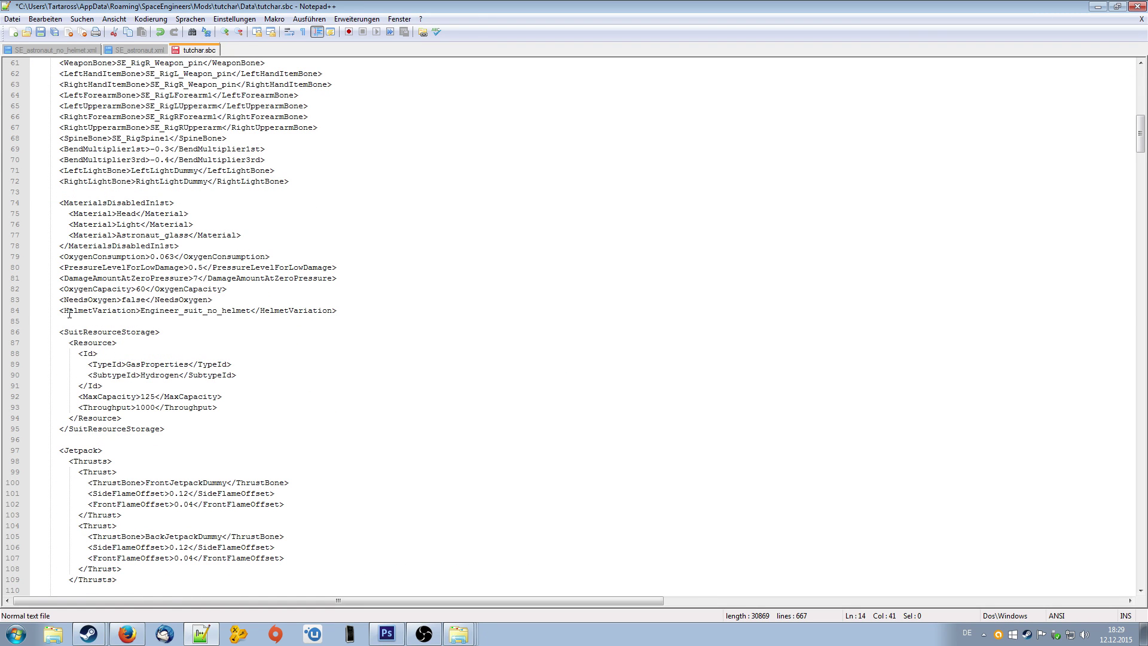
left_click(70, 312)
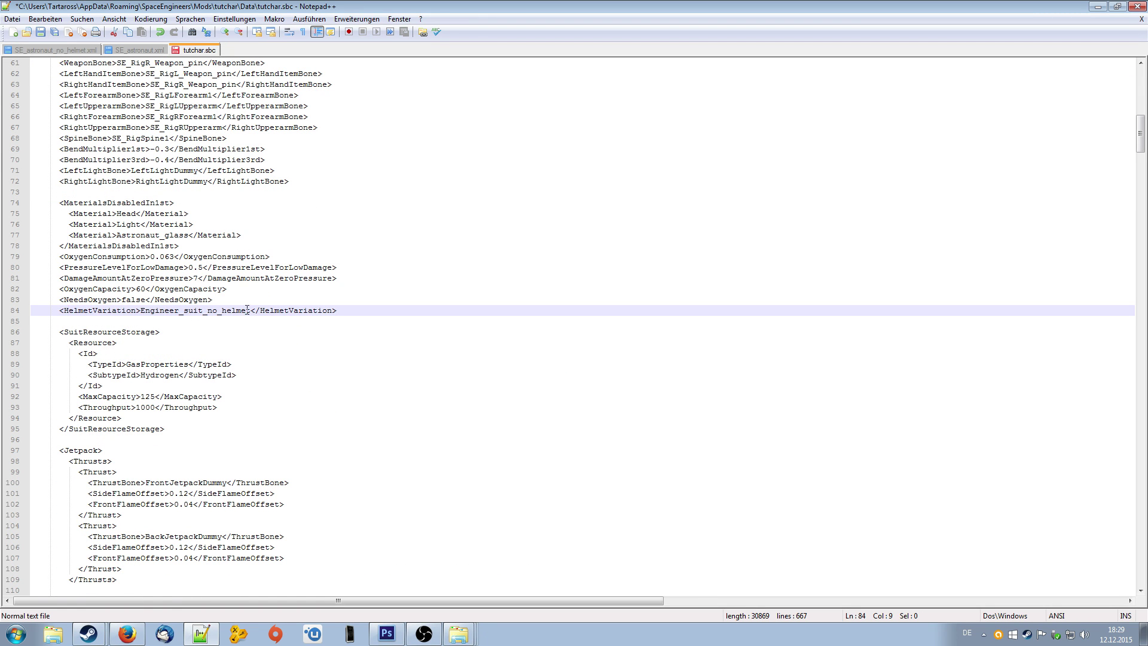
left_click_drag(250, 312, 147, 310)
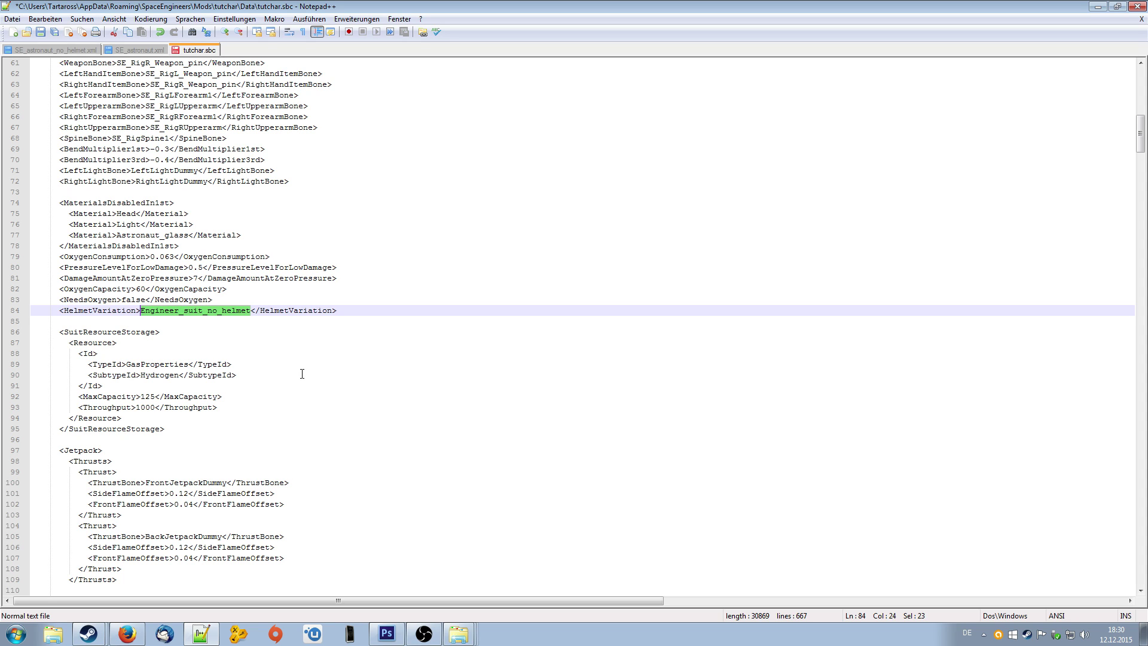
key("Delete")
type("archar")
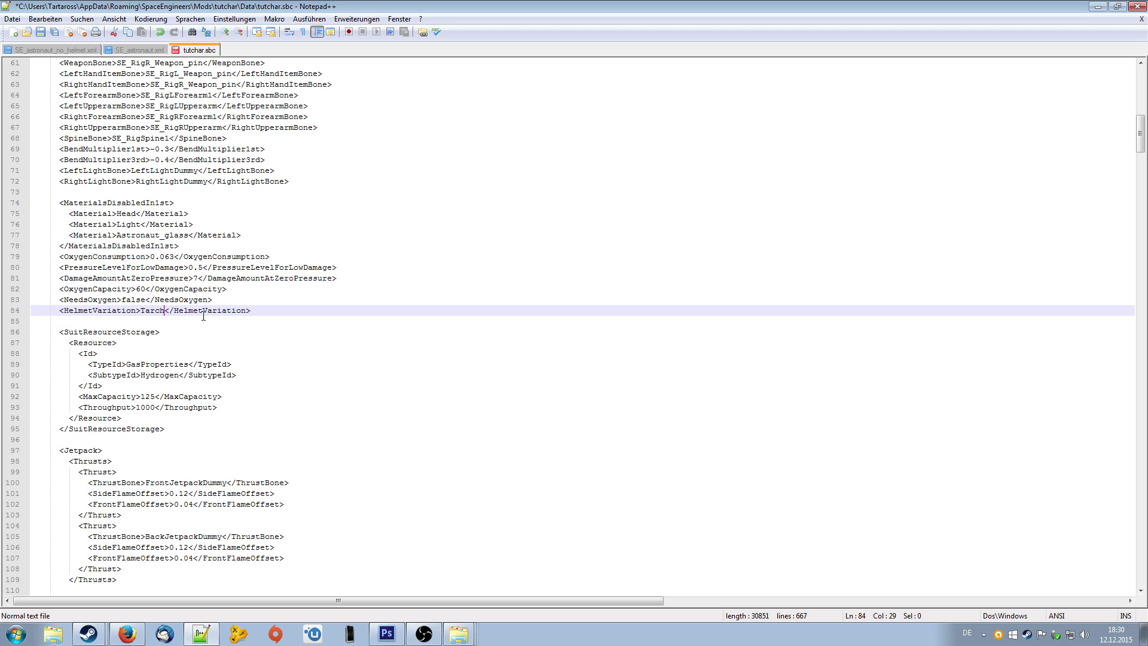
key("BackSpace")
key("BackSpace")
key("BackSpace")
key("BackSpace")
key("BackSpace")
key("BackSpace")
key("BackSpace")
type("Tutchar no Hwel")
key("BackSpace")
key("BackSpace")
key("BackSpace")
type("elemt")
key("BackSpace")
key("BackSpace")
key("BackSpace")
type("met")
Step: Copy the HelmetVariation value "Tutchar no Helmet" and use it to replace the Name value Engineer_suit_no_helmet in the second character definition
left_click_drag(223, 310, 141, 310)
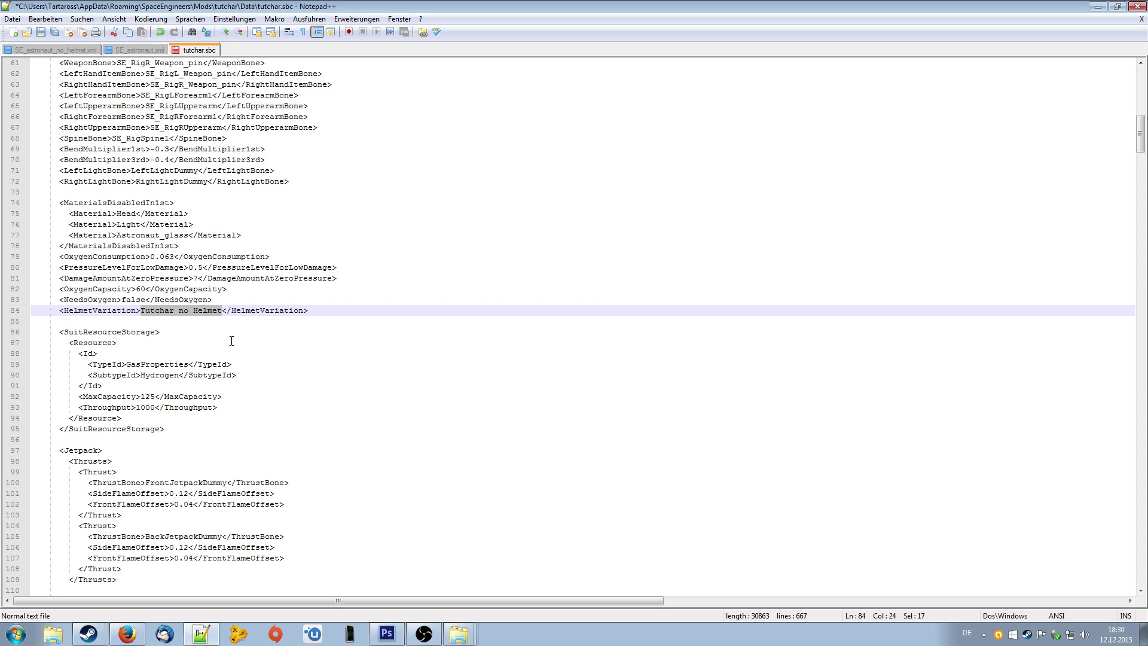
key("ctrl+c")
scroll(334, 409, "down", 20)
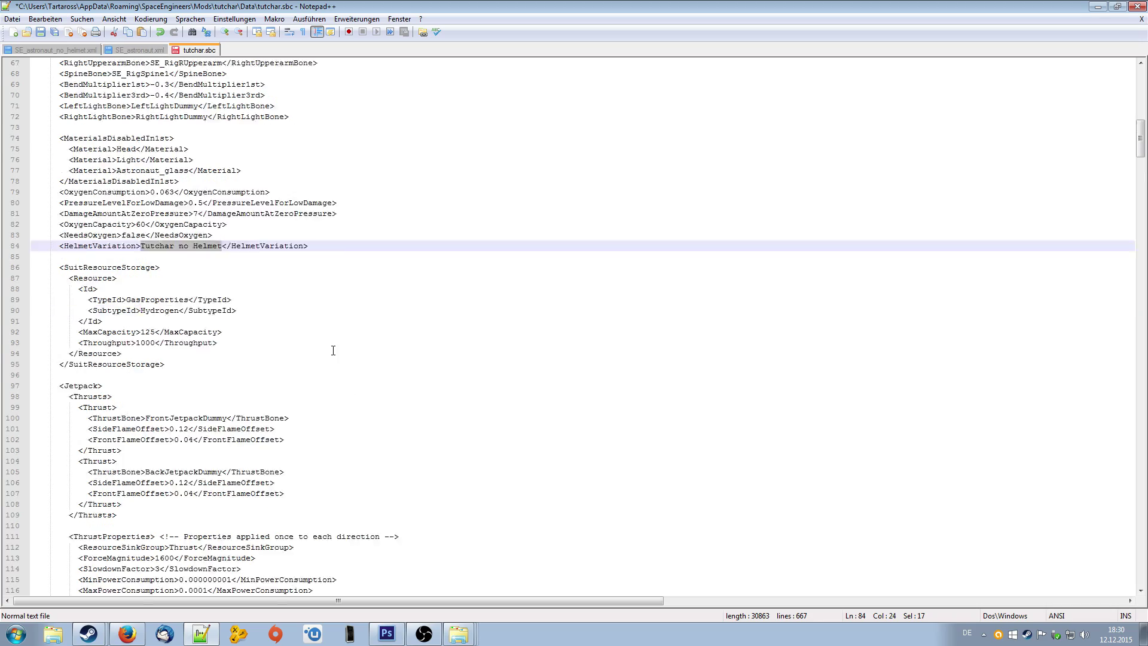
scroll(333, 351, "down", 20)
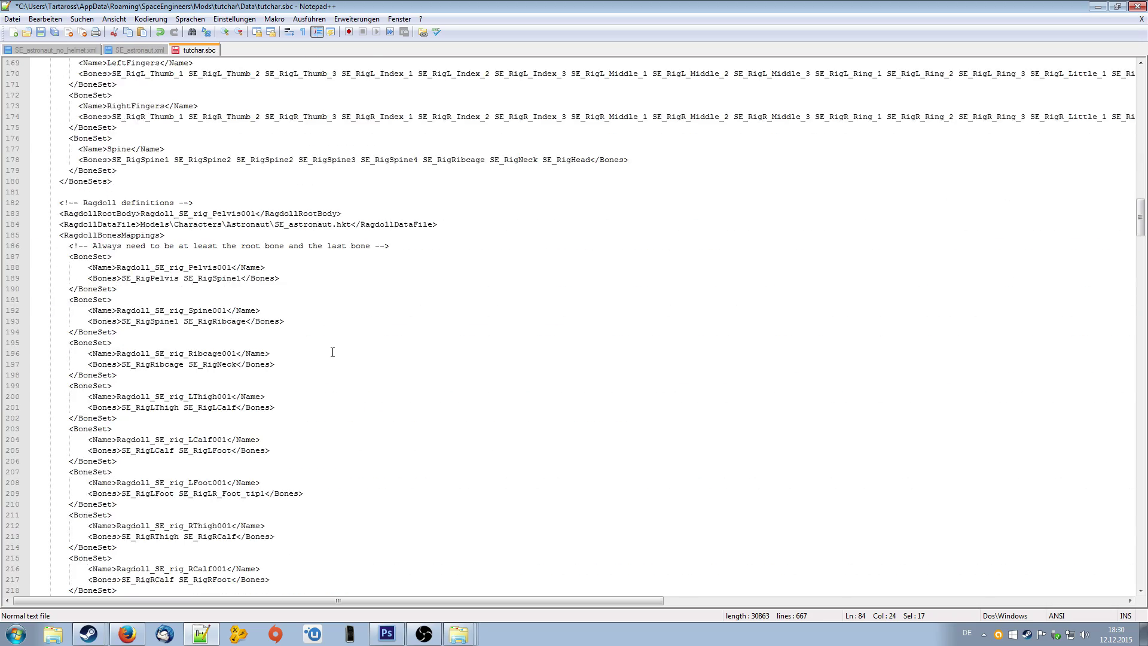
scroll(331, 353, "down", 20)
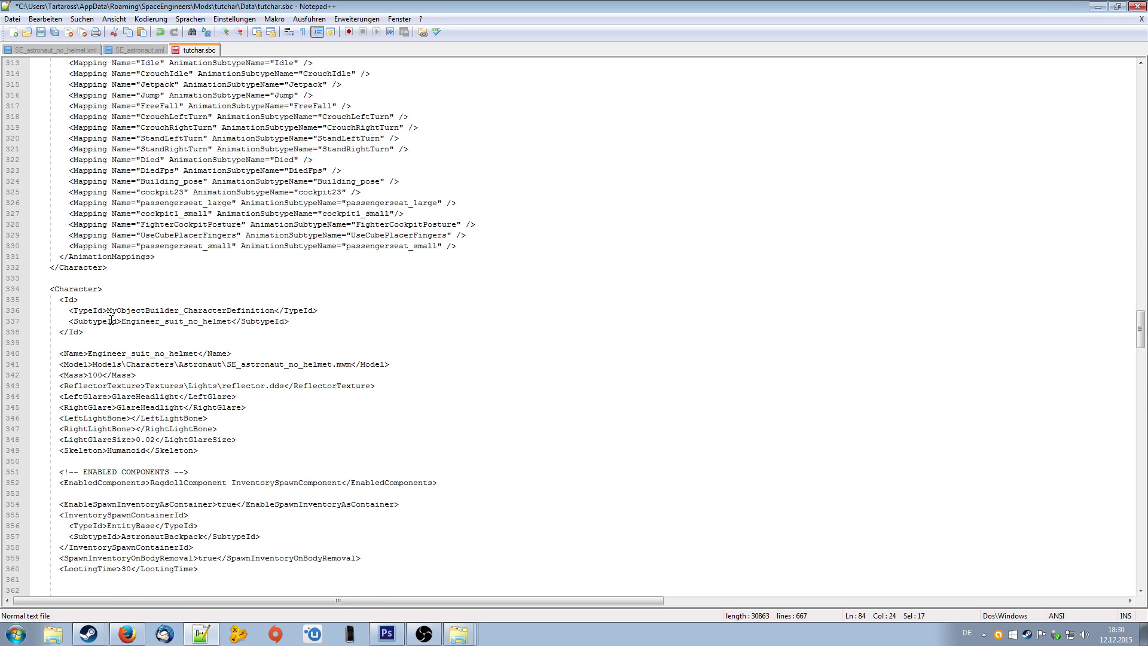
left_click(111, 321)
scroll(149, 345, "down", 2)
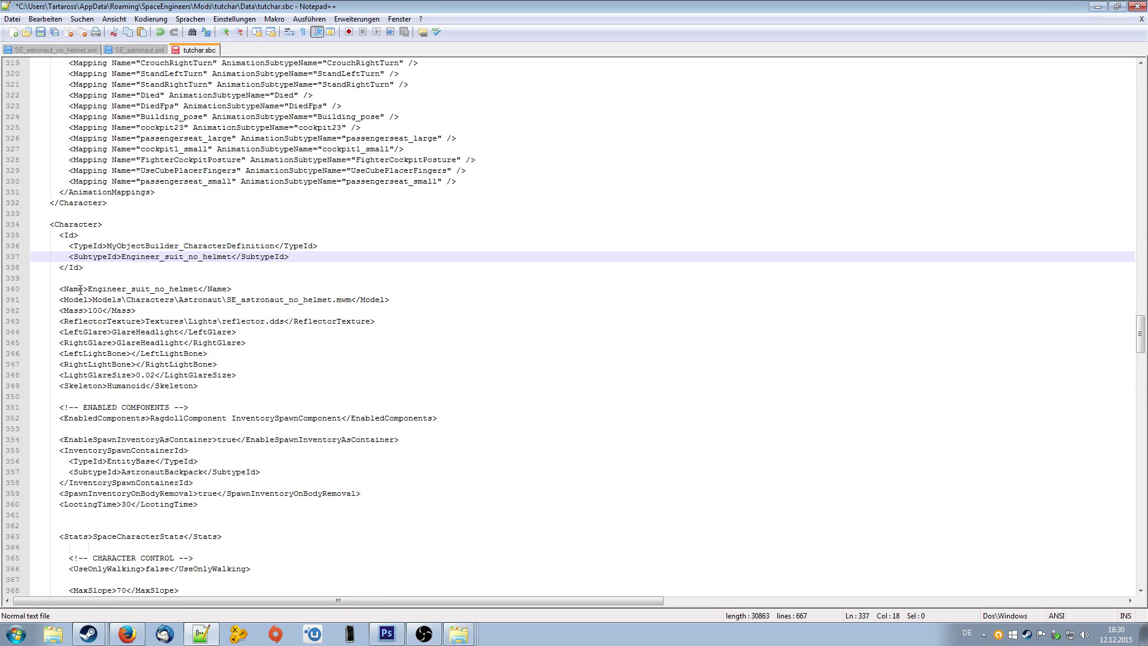
left_click_drag(88, 289, 199, 288)
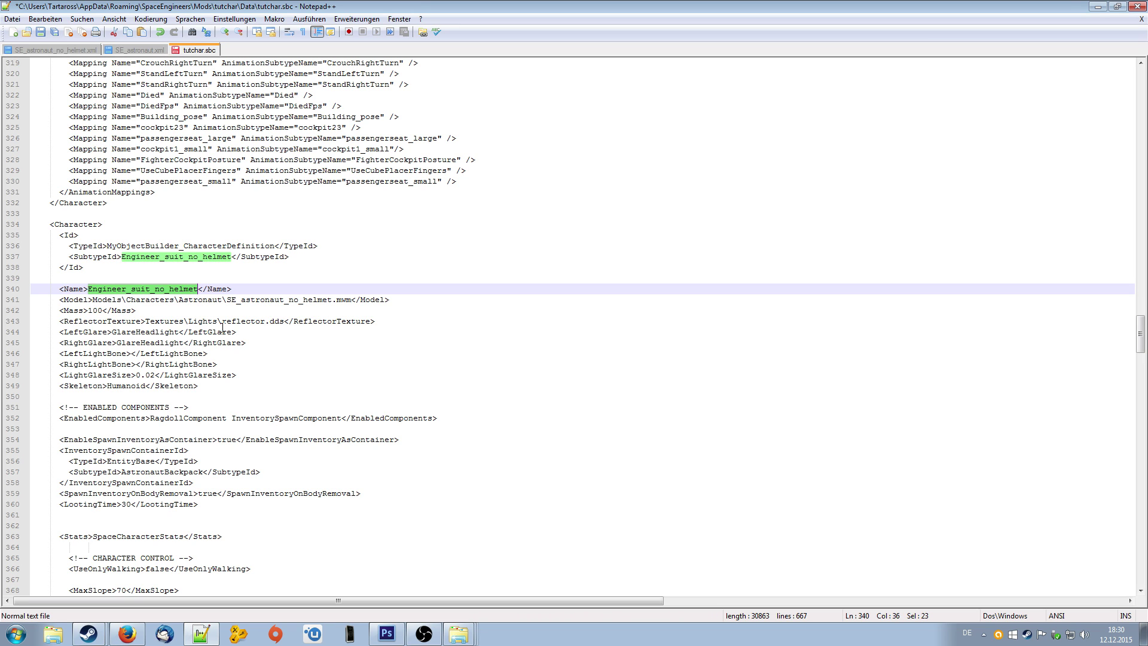
key("ctrl+v")
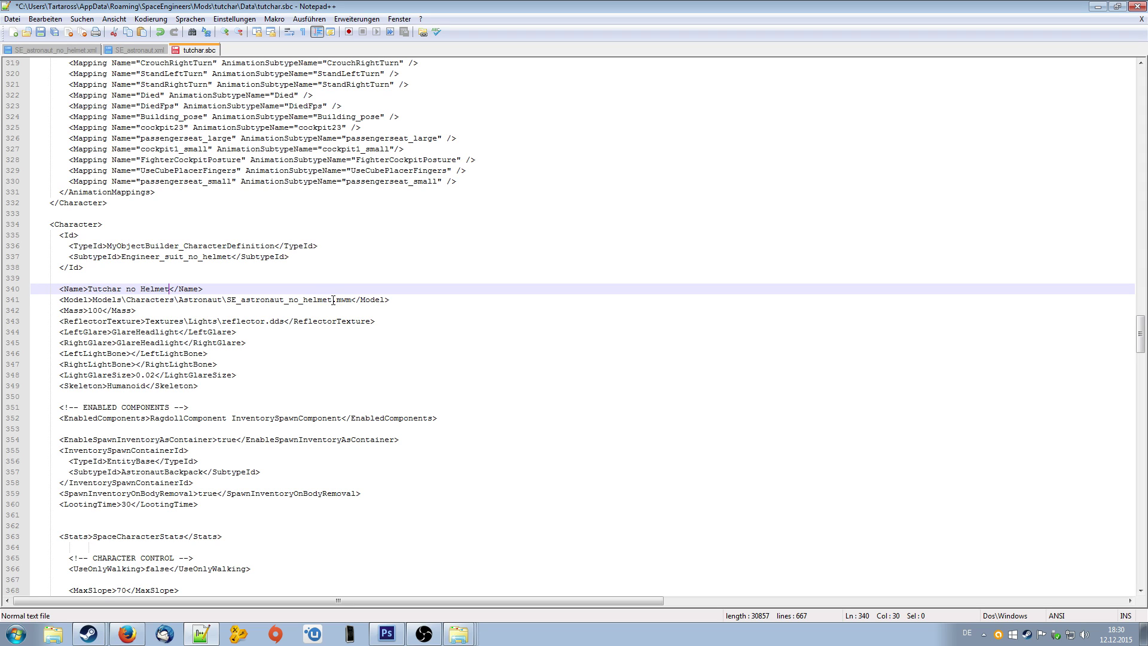
Step: Change the model file in the second character's Model path from SE_astronaut_no_helmet to tutchar_no, keeping the .mwm extension
left_click_drag(332, 299, 228, 302)
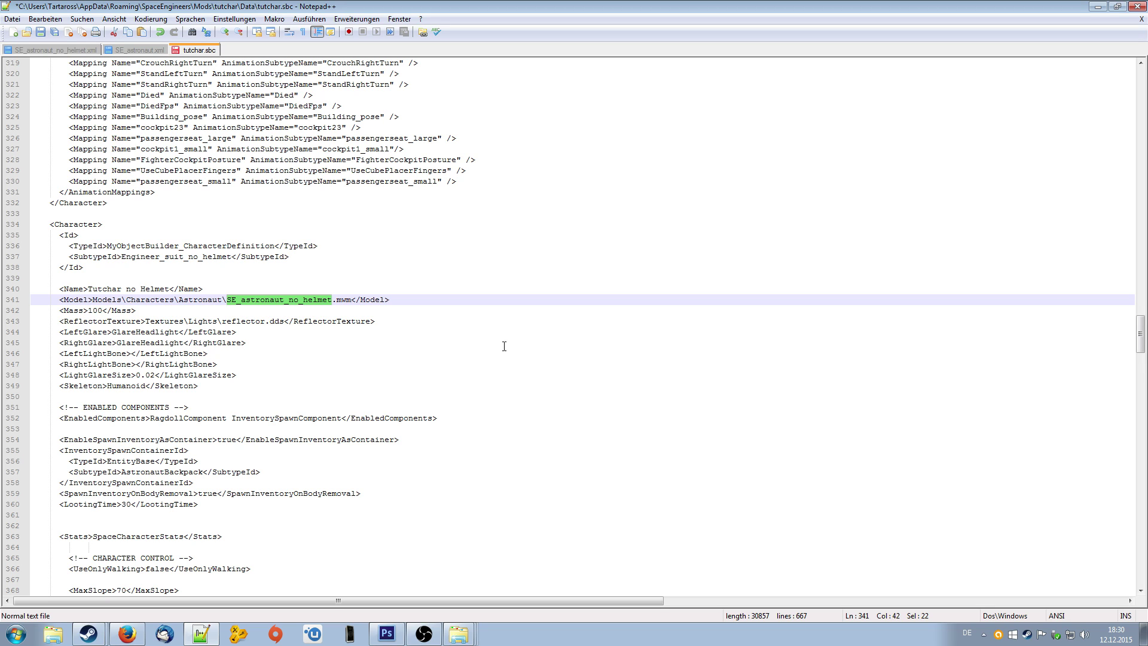
type("tutchar")
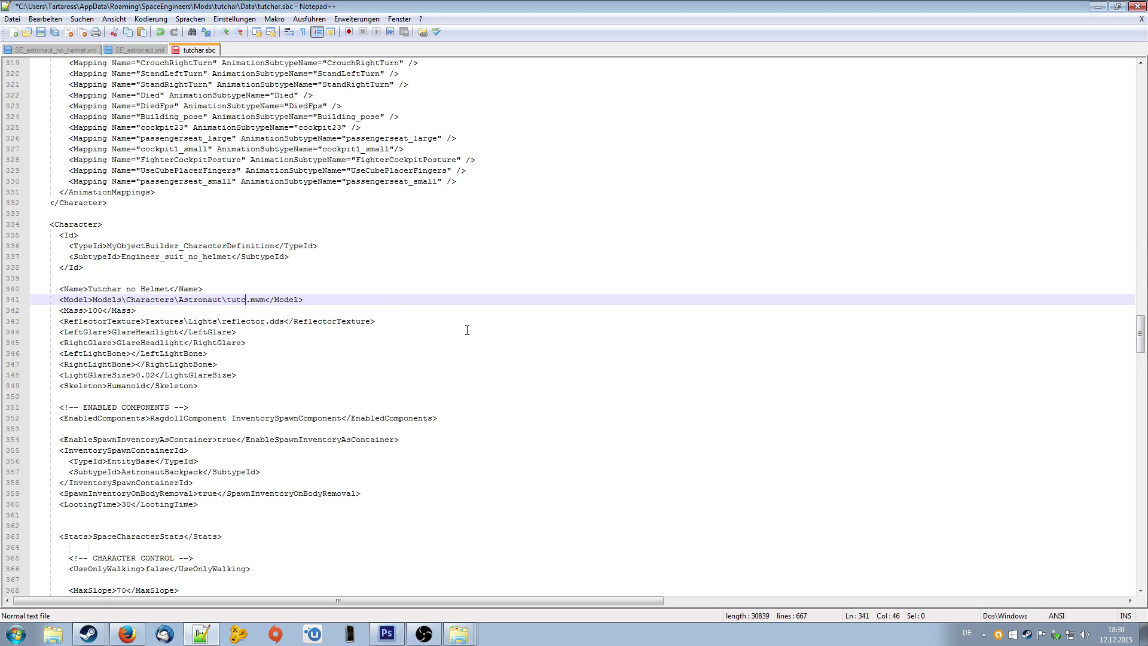
type("_no")
Step: Set the second character's HelmetVariation value to Tutchar
scroll(248, 285, "down", 2)
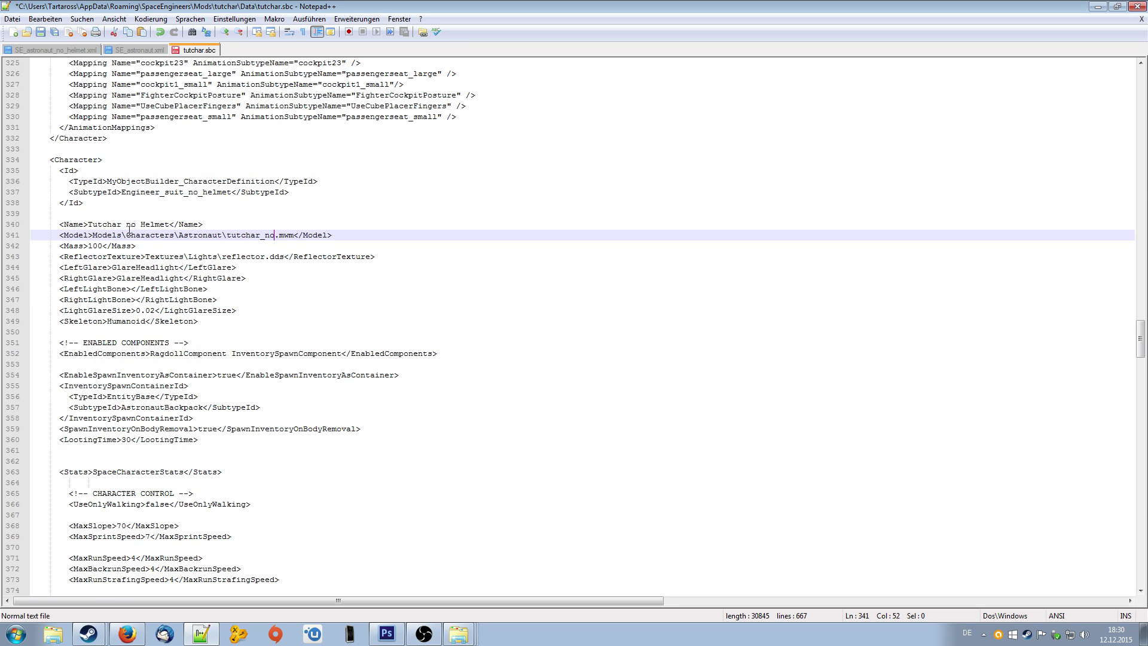
scroll(129, 230, "down", 16)
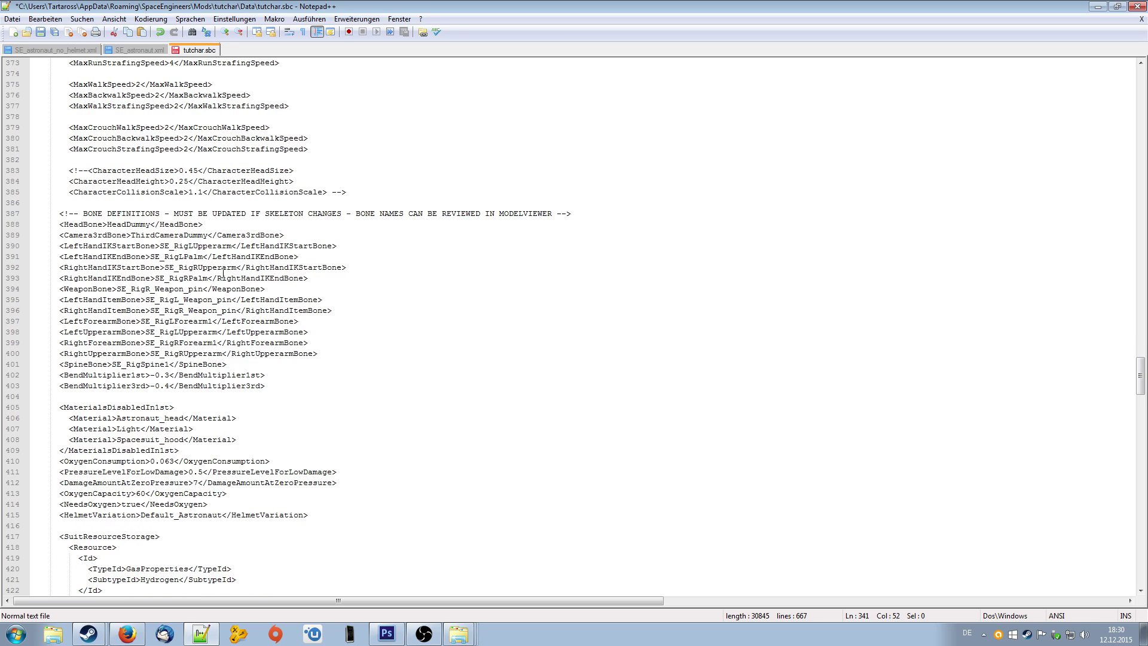
scroll(226, 268, "down", 2)
left_click(71, 450)
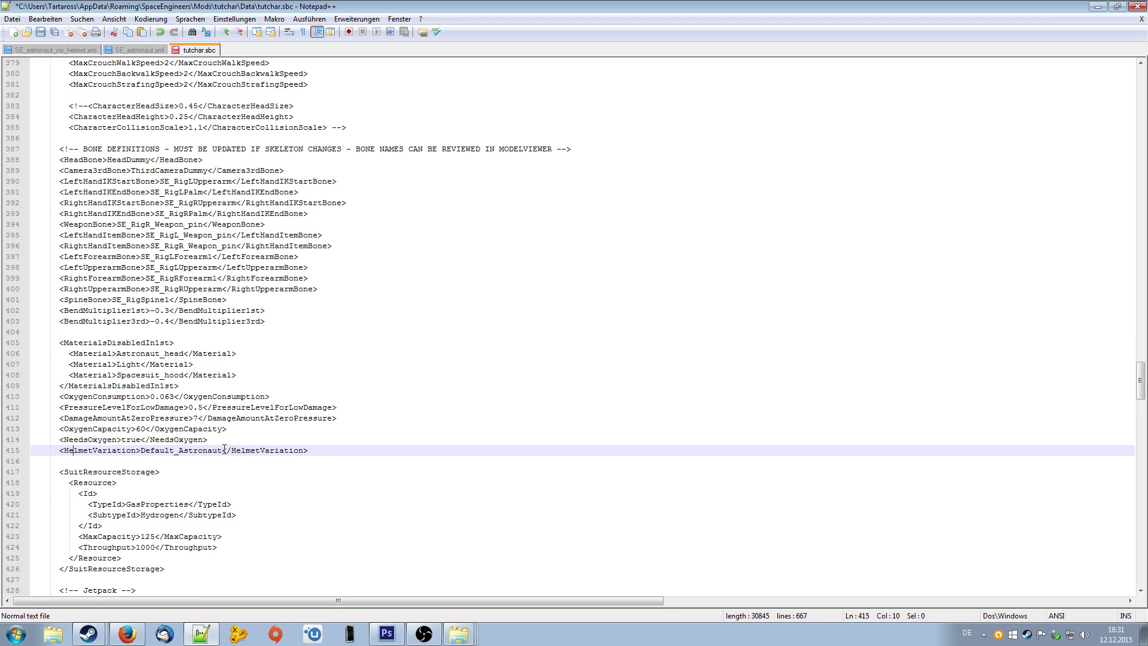
left_click_drag(222, 450, 141, 454)
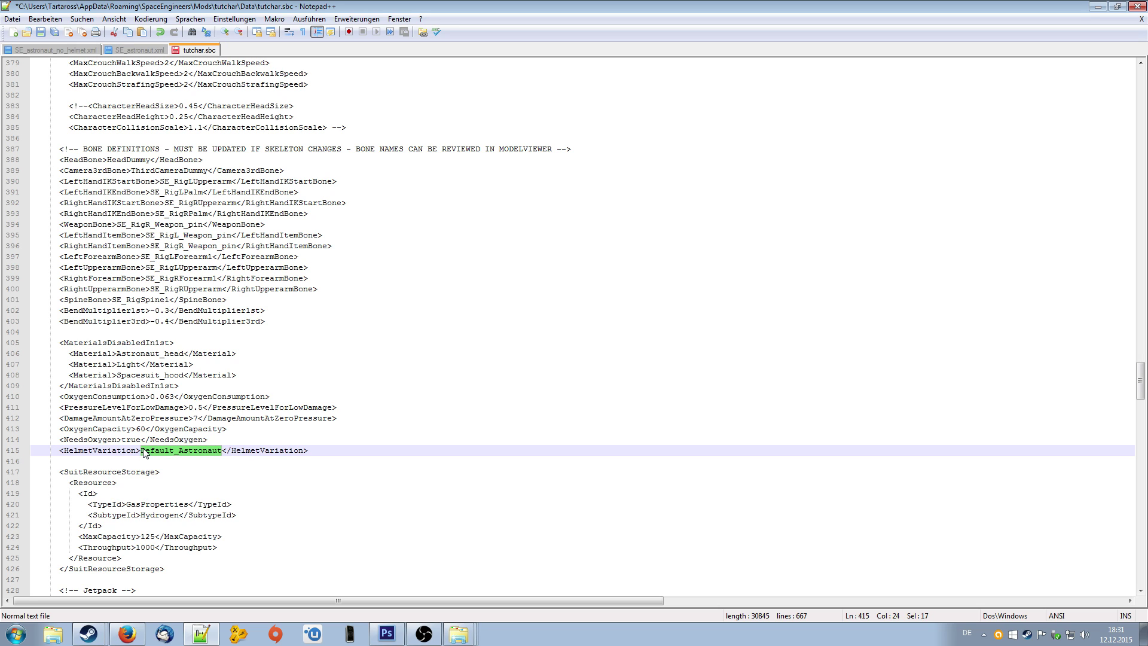
key("ctrl+v")
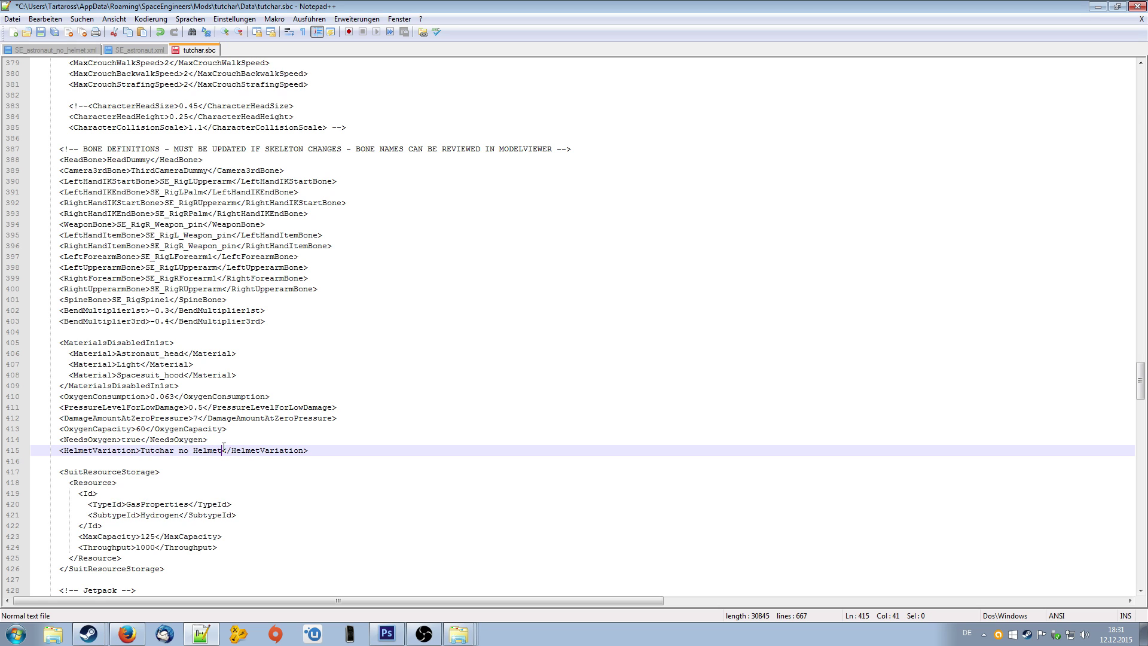
left_click_drag(222, 449, 174, 451)
key("Delete")
left_click(358, 420)
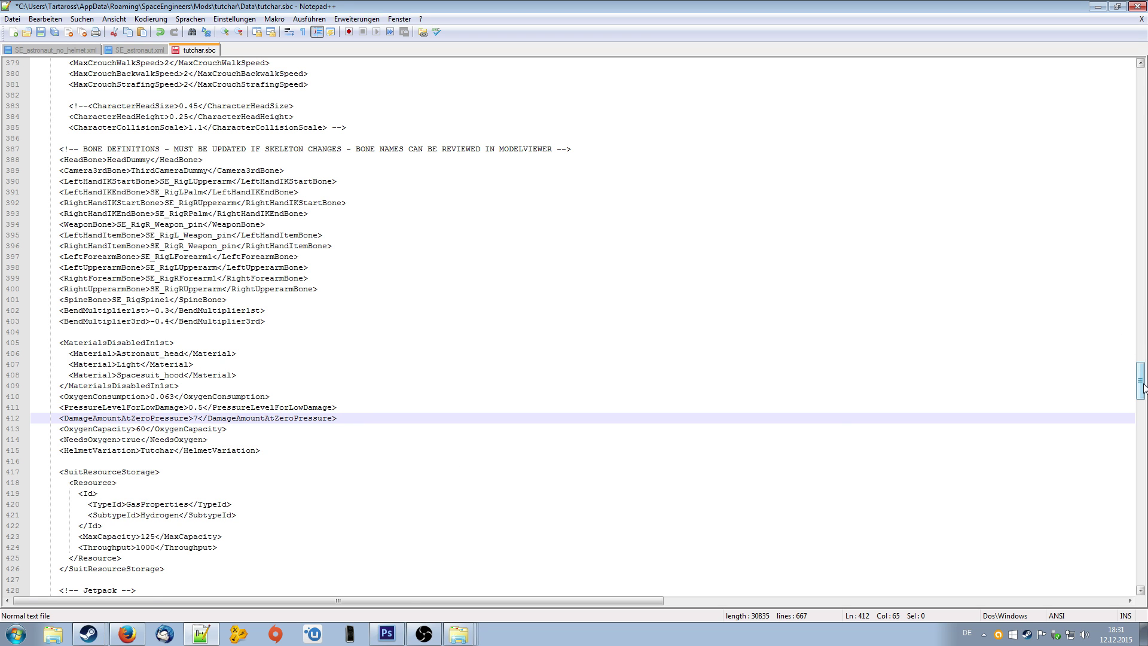
Step: Review the Name and Model entries of both character definitions in tutchar.sbc
left_click_drag(1142, 387, 1133, 45)
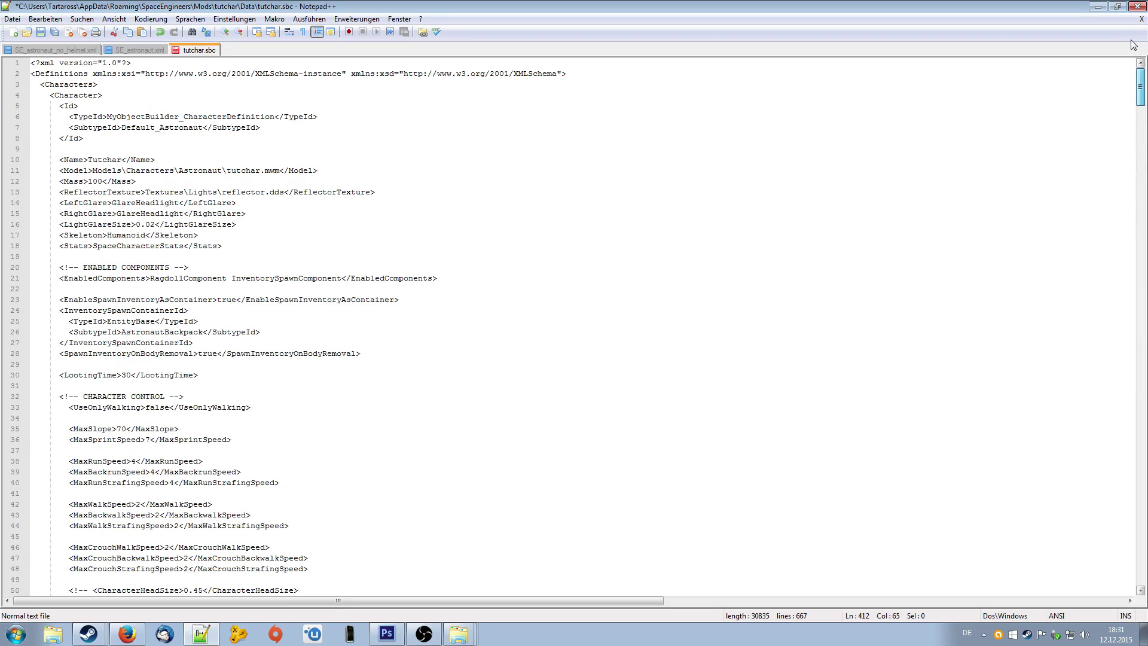
left_click_drag(1140, 86, 1140, 321)
left_click(646, 322)
scroll(593, 462, "down", 20)
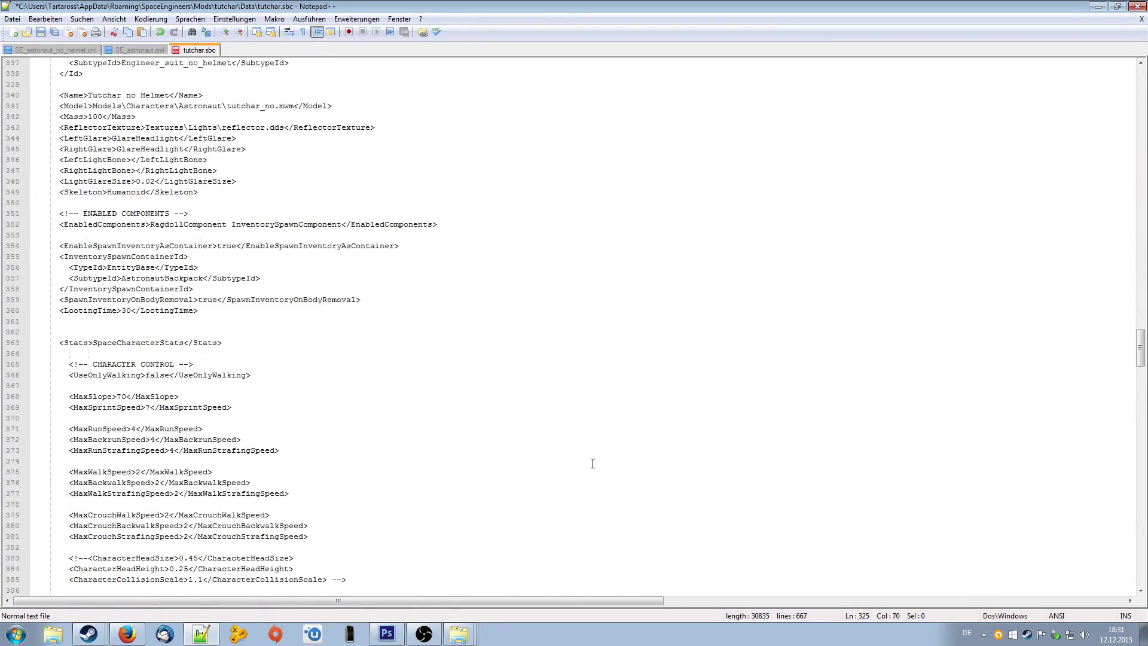
scroll(594, 458, "up", 15)
scroll(594, 459, "up", 20)
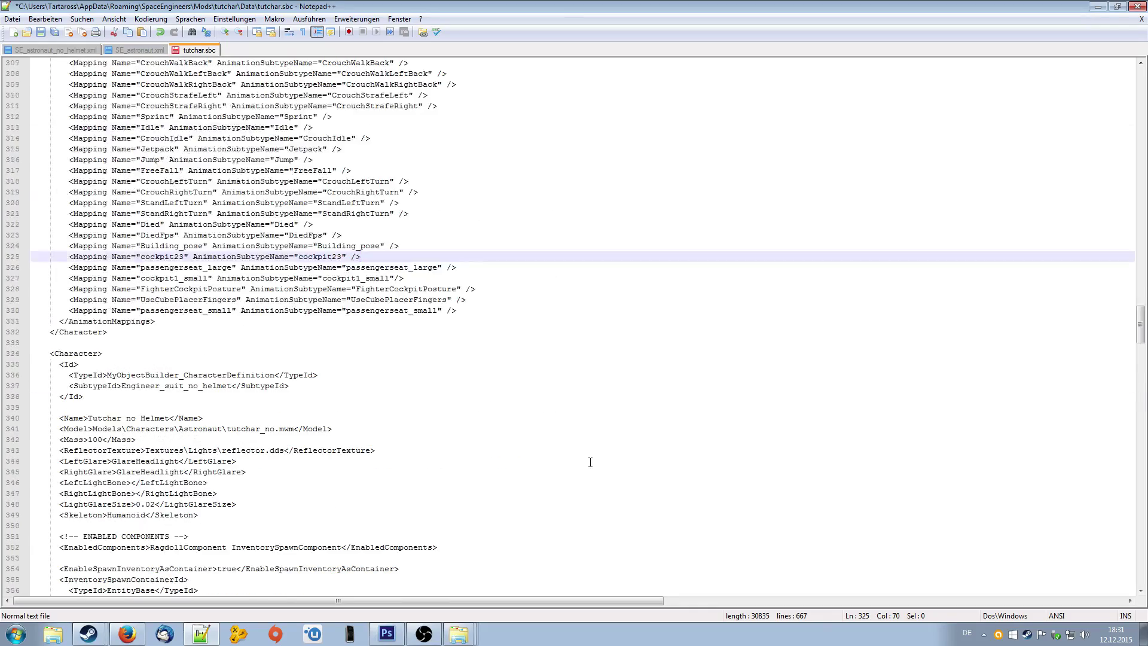
scroll(585, 461, "up", 20)
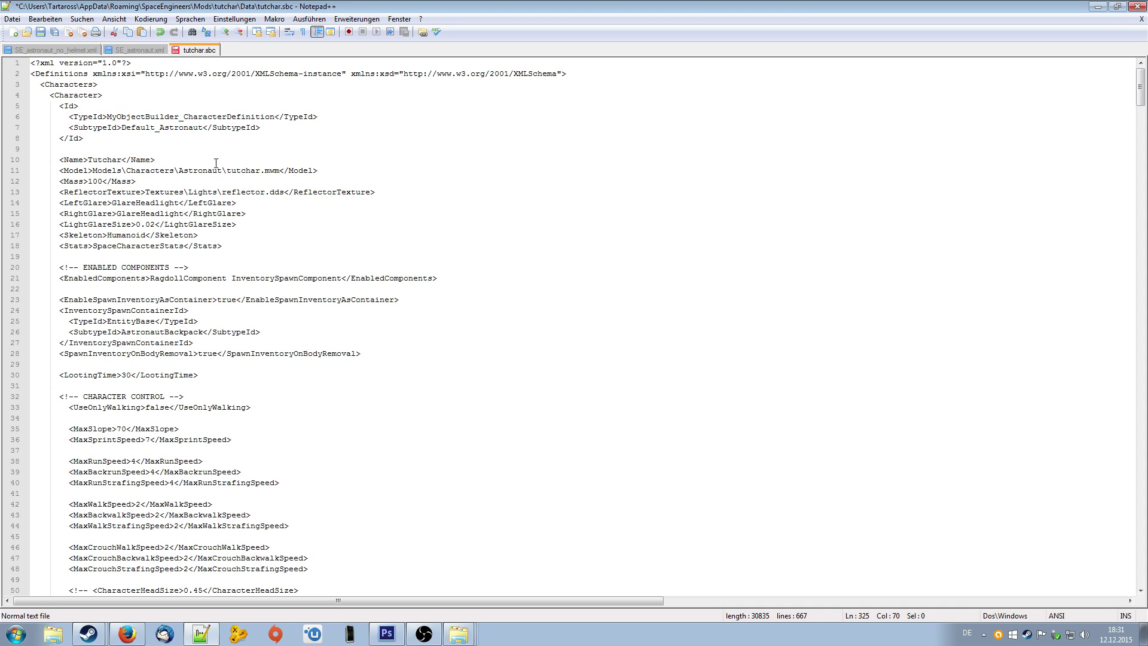
left_click_drag(59, 172, 349, 171)
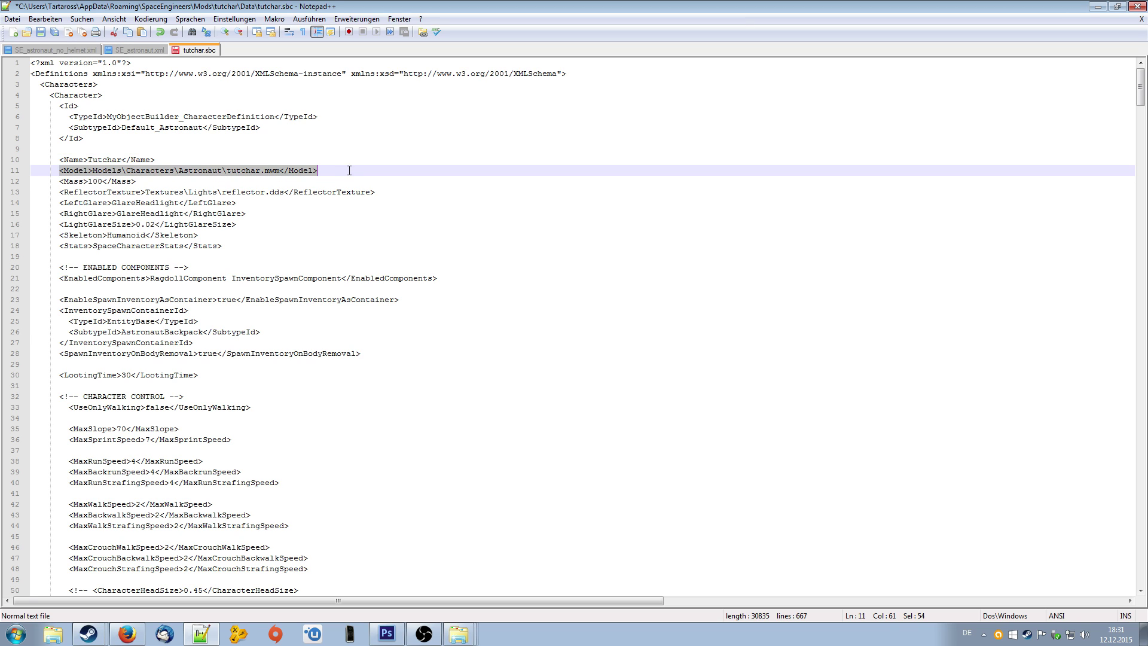
left_click(403, 230)
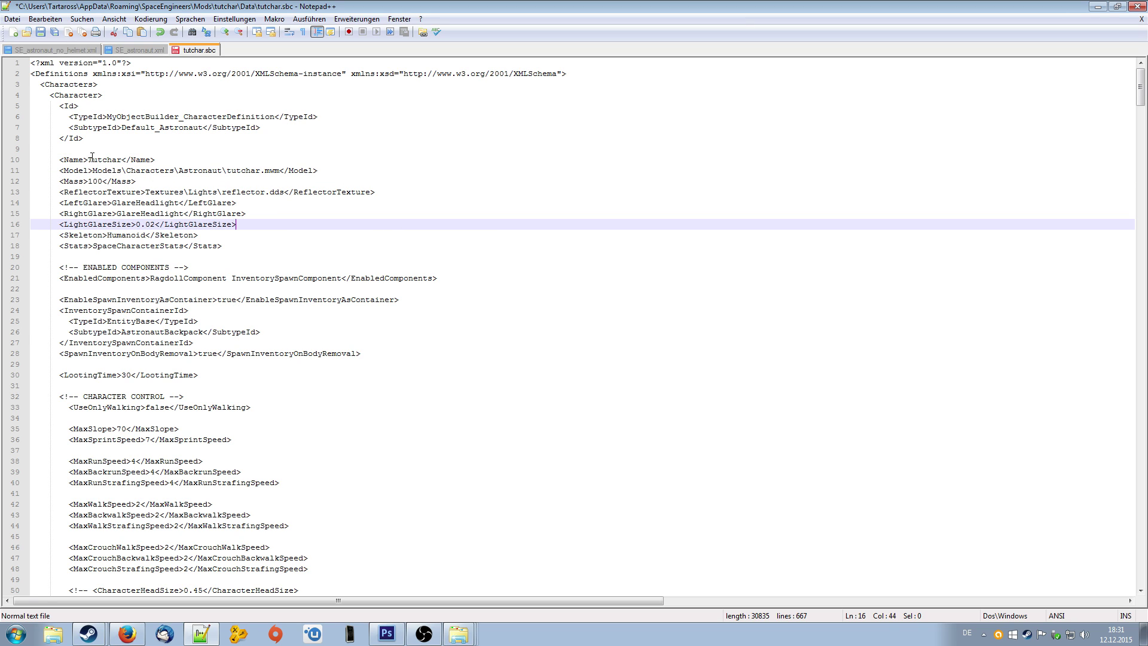
left_click_drag(89, 160, 121, 157)
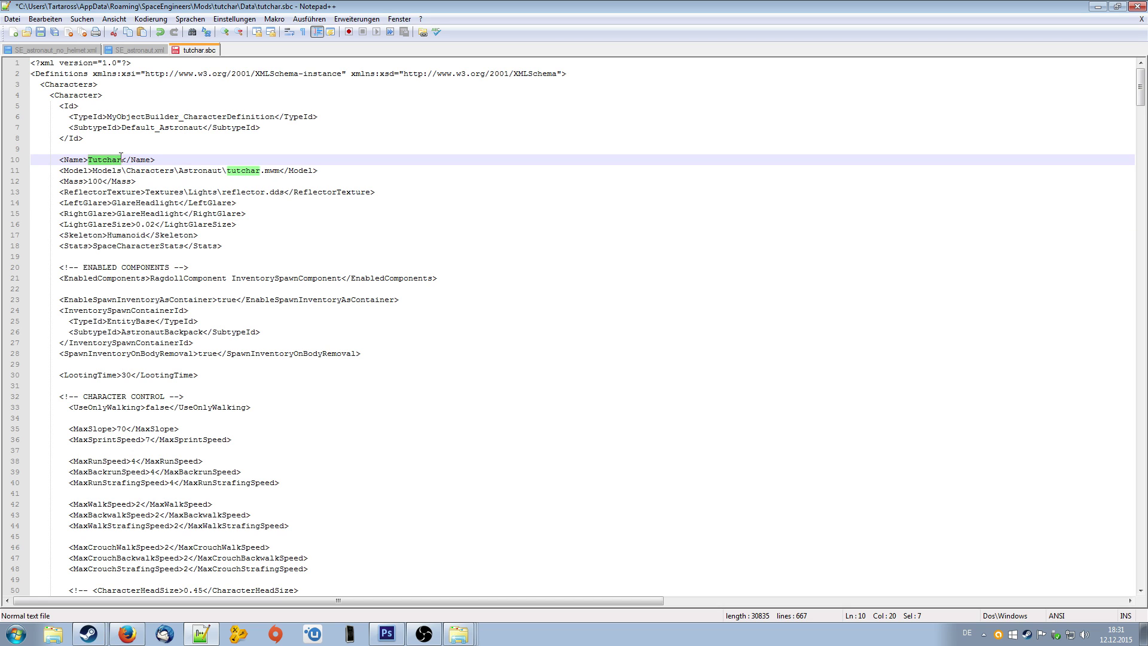
left_click(313, 251)
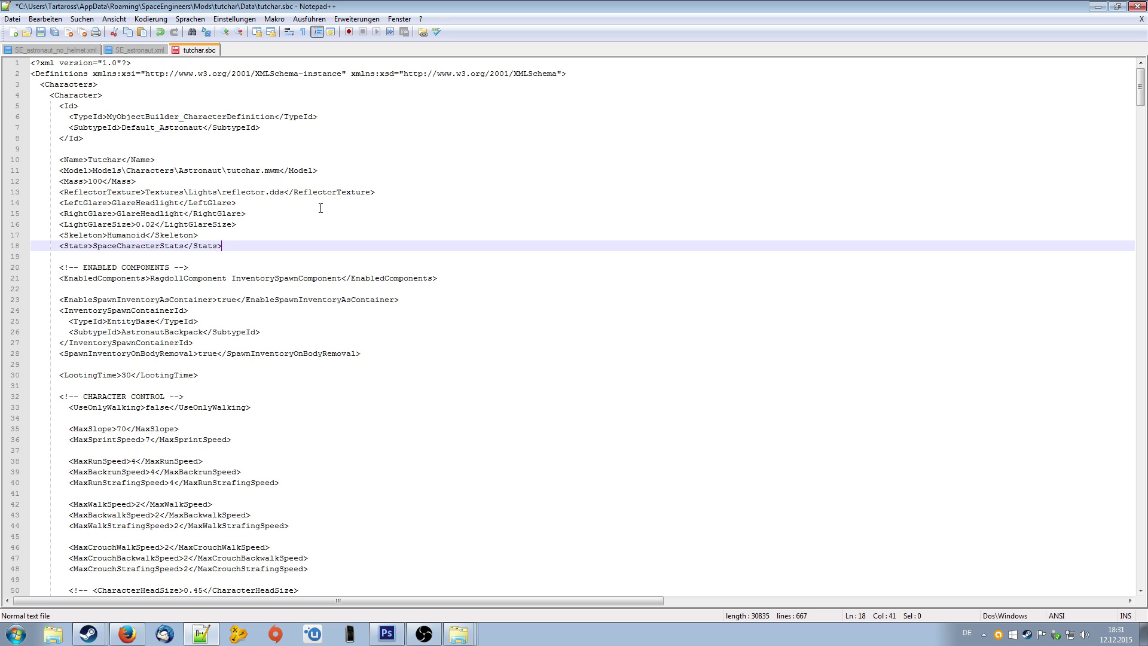
Step: Save tutchar.sbc and minimize the editor window
key("ctrl+s")
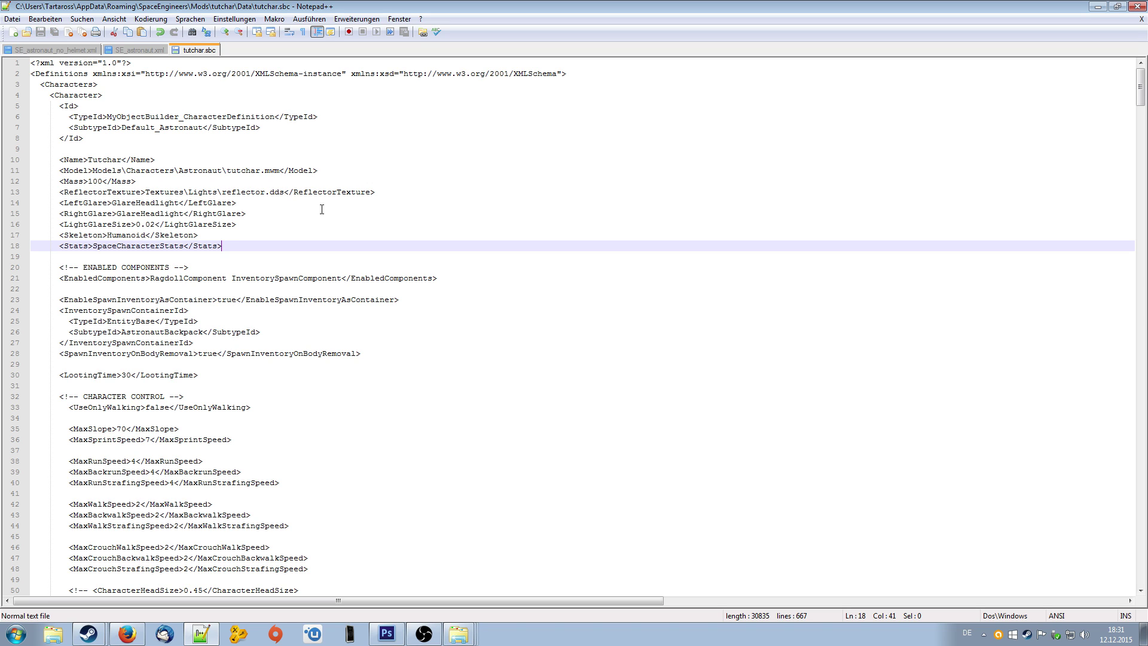
left_click(436, 192)
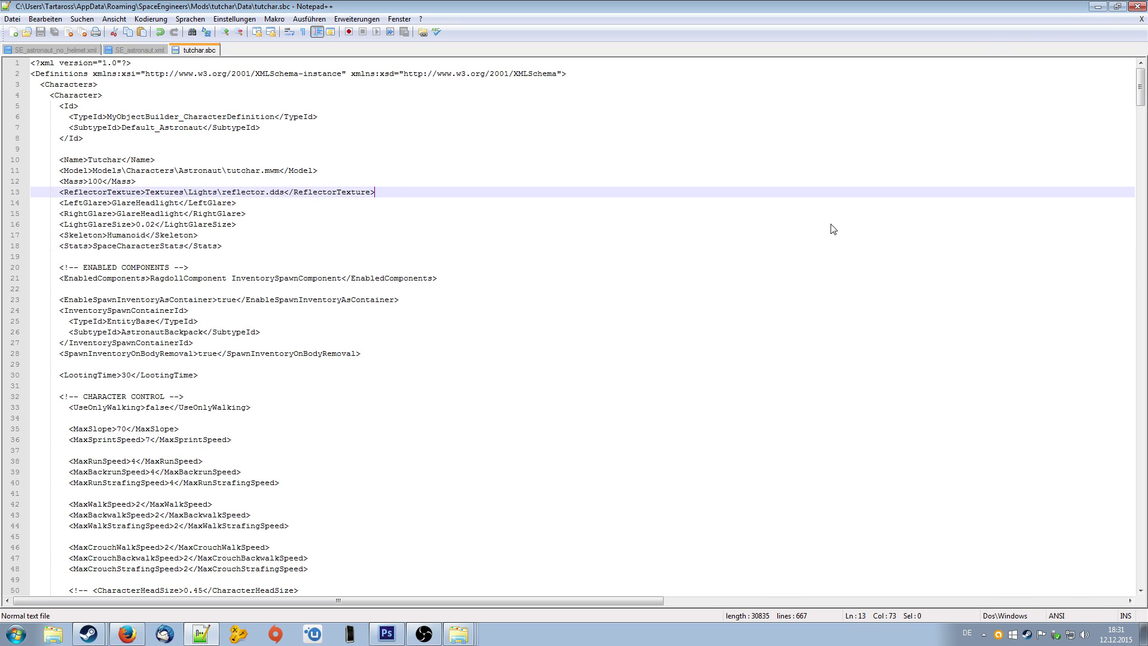
left_click(1098, 6)
Step: Reopen the tutchar mod folder from Mods and check the contents of its Data folder
left_click(524, 255)
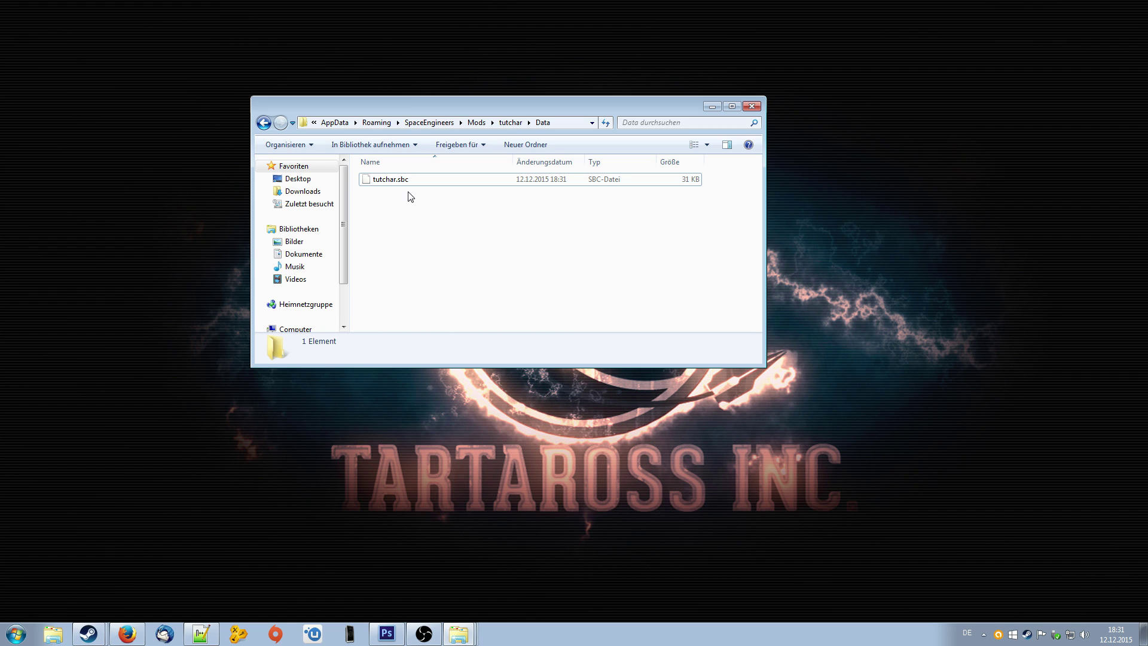
left_click(476, 124)
double_click(384, 324)
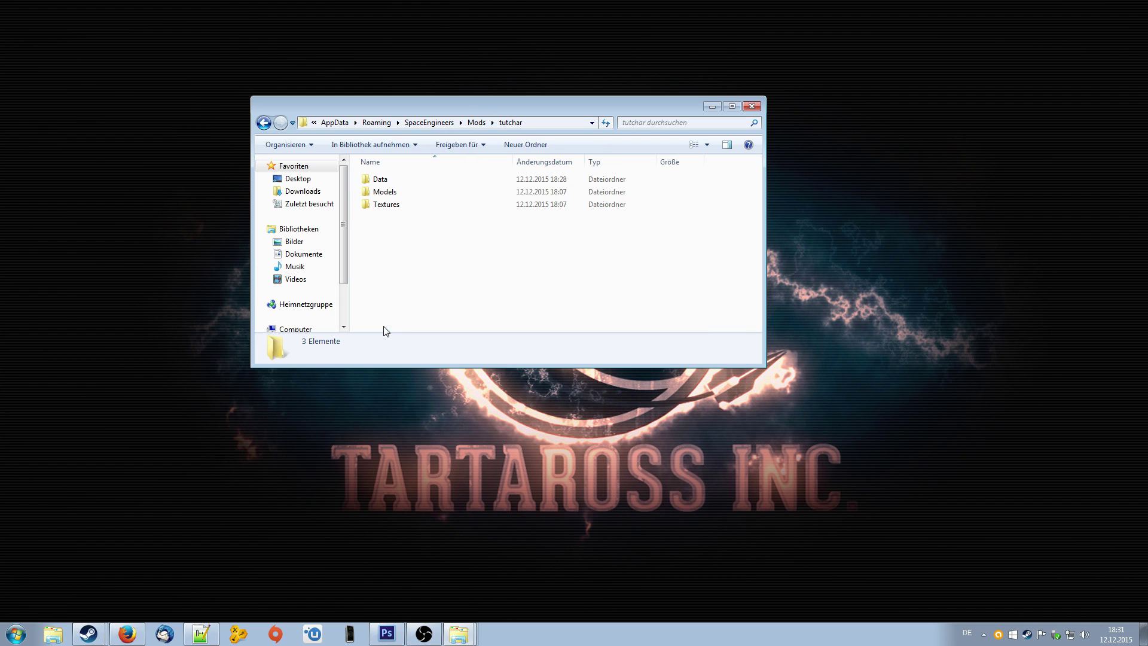
double_click(378, 180)
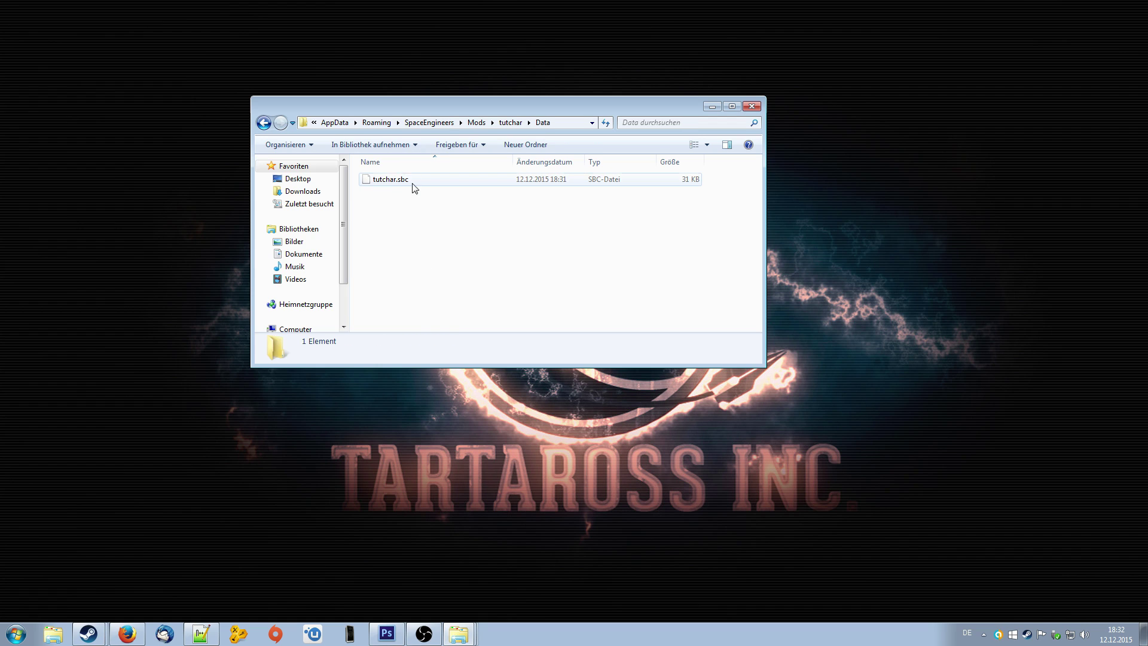
Step: Check the model files in the tutchar mod's Models\Characters\Astronaut folder
key("BackSpace")
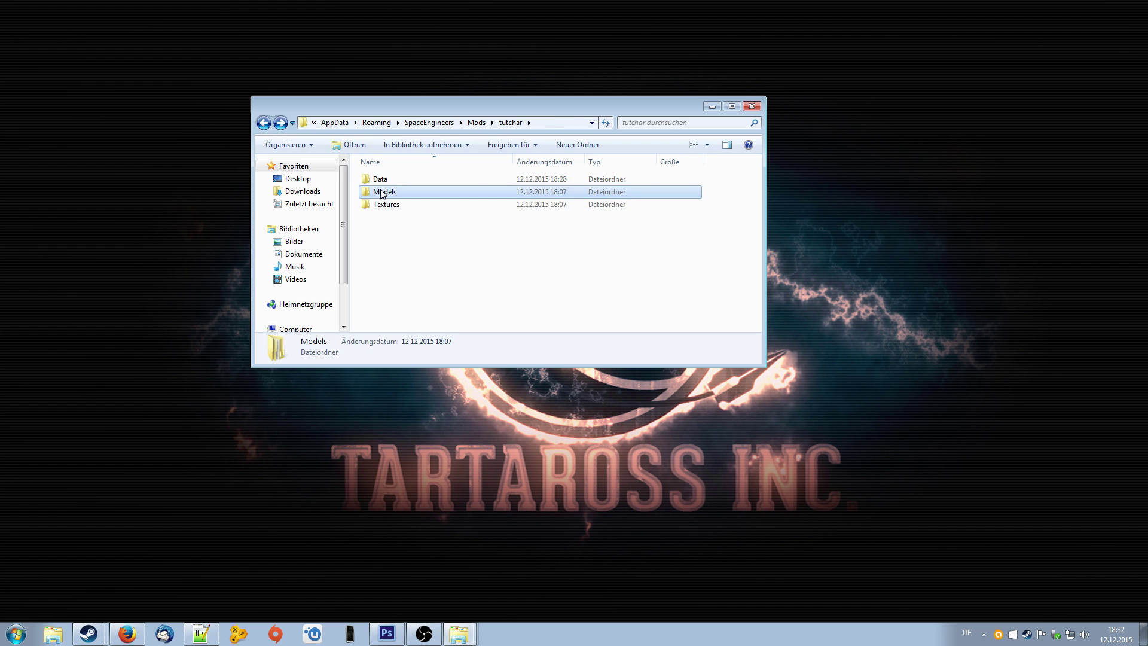
double_click(383, 192)
double_click(380, 180)
double_click(379, 180)
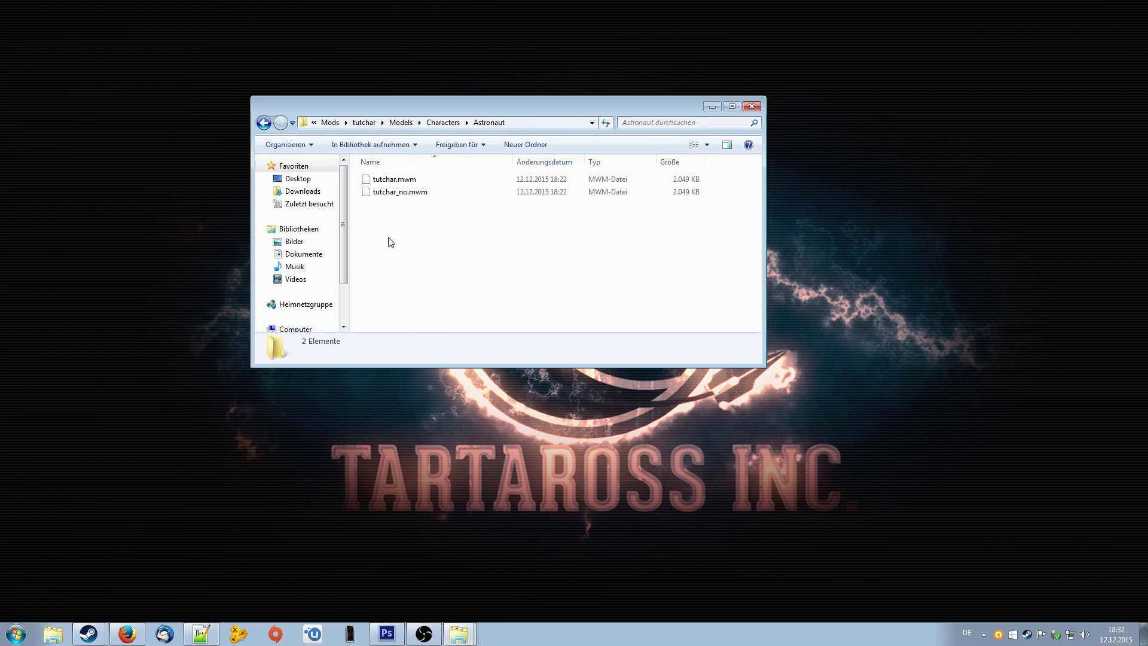
Step: Go back to the tutchar mod folder and inspect the texture files in Textures\Models\Characters\Astronaut
left_click(268, 127)
left_click(268, 126)
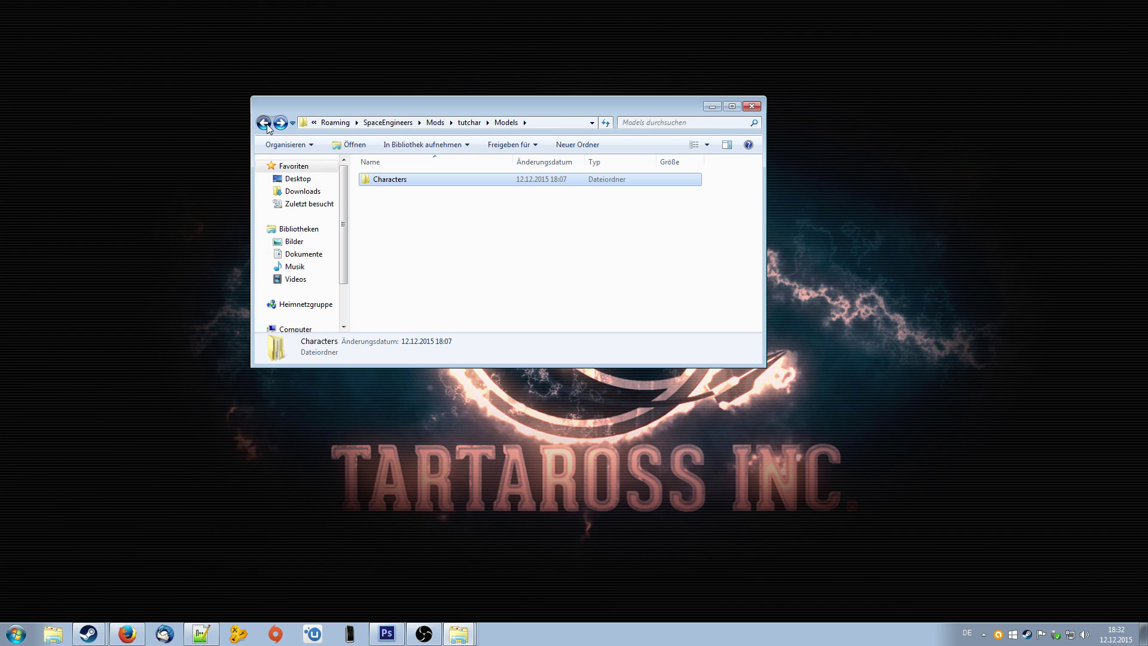
left_click(268, 127)
double_click(392, 206)
double_click(393, 181)
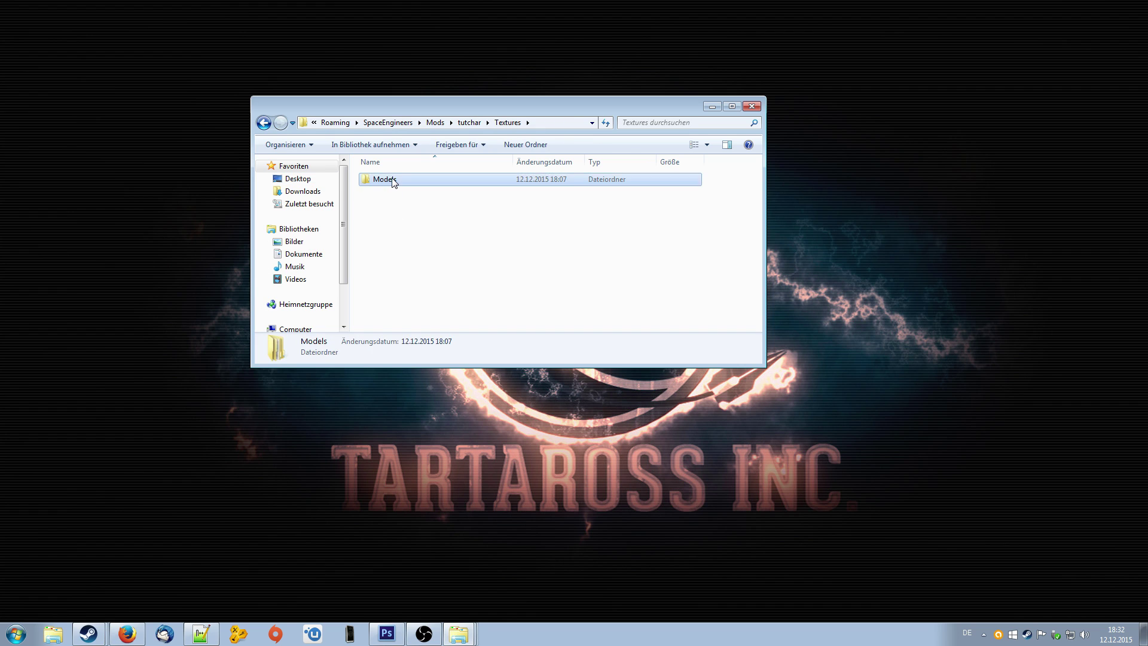
double_click(393, 181)
double_click(393, 182)
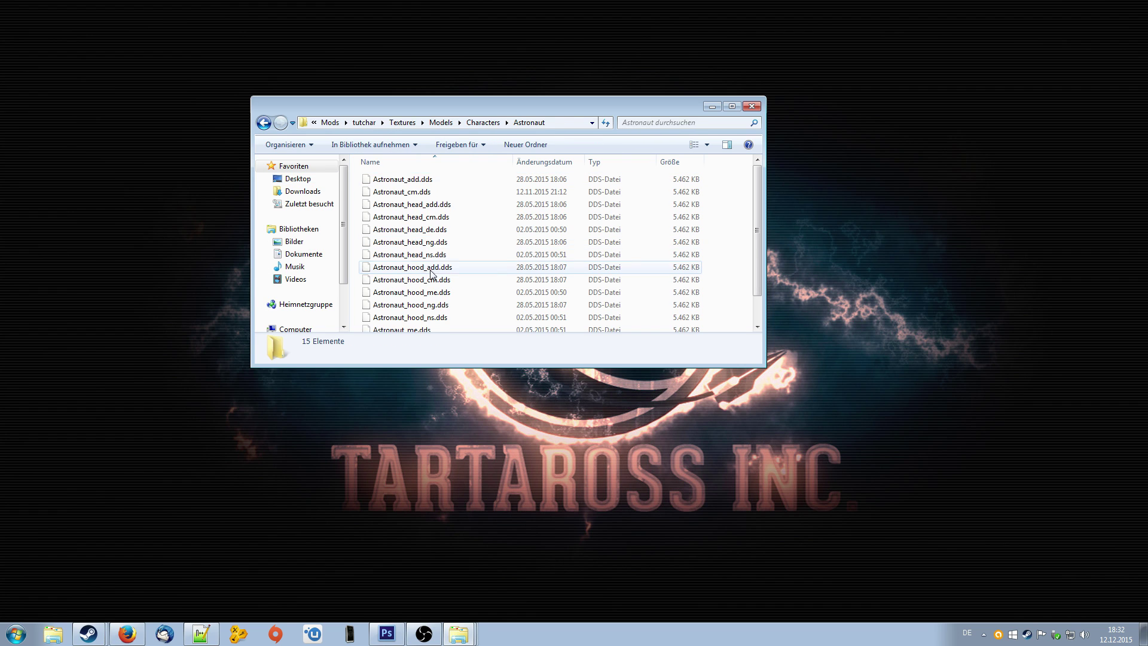
scroll(439, 284, "down", 1)
scroll(478, 215, "up", 1)
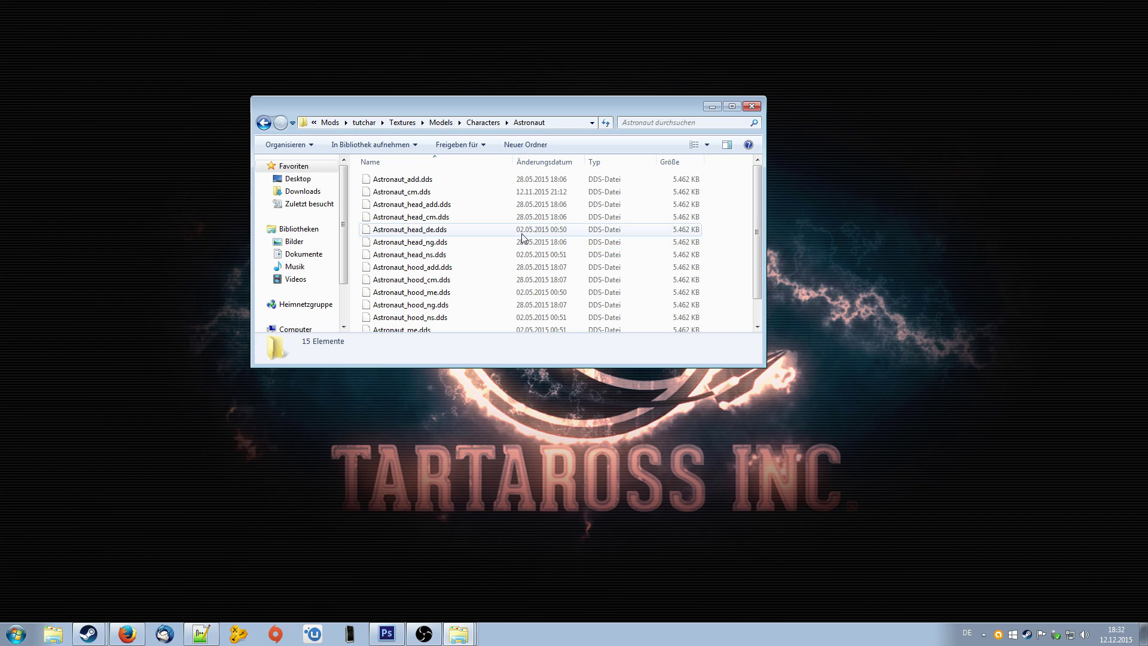
left_click_drag(758, 205, 759, 238)
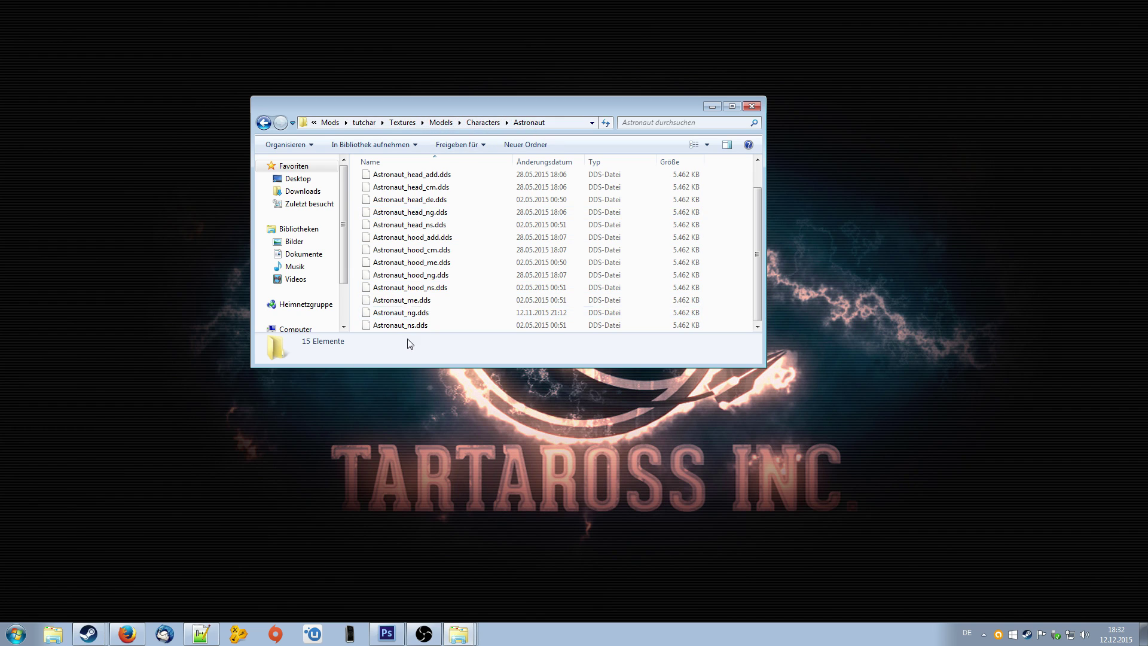
Step: Rename the texture file Astronaut_me.dds to Astronaut_de.dds
left_click(416, 304)
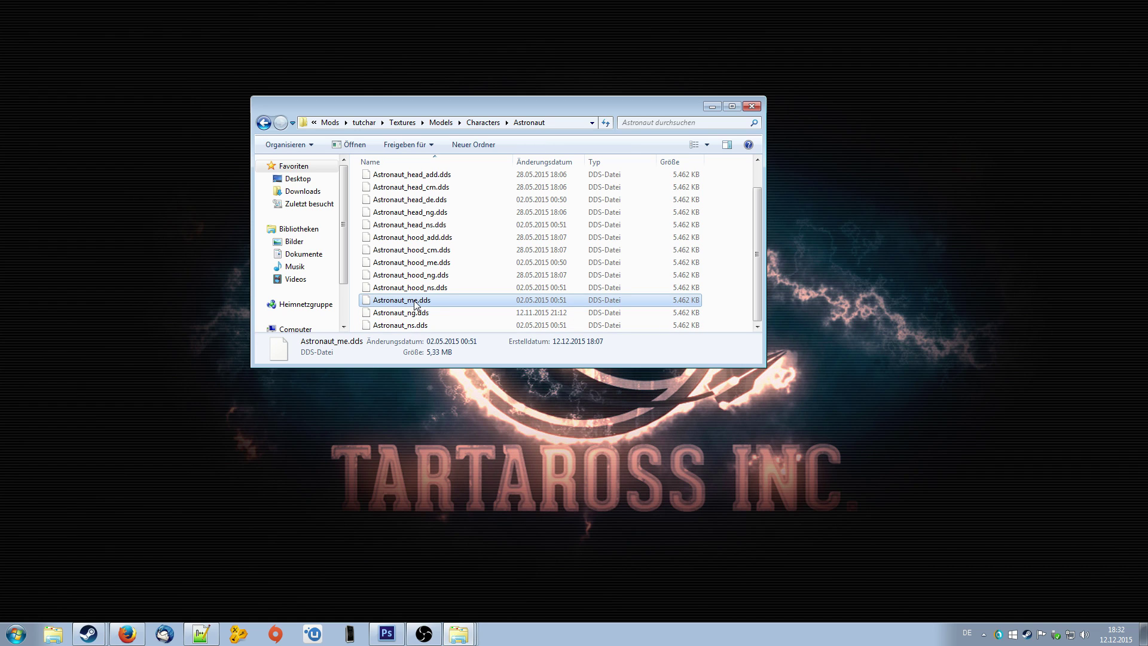
right_click(415, 304)
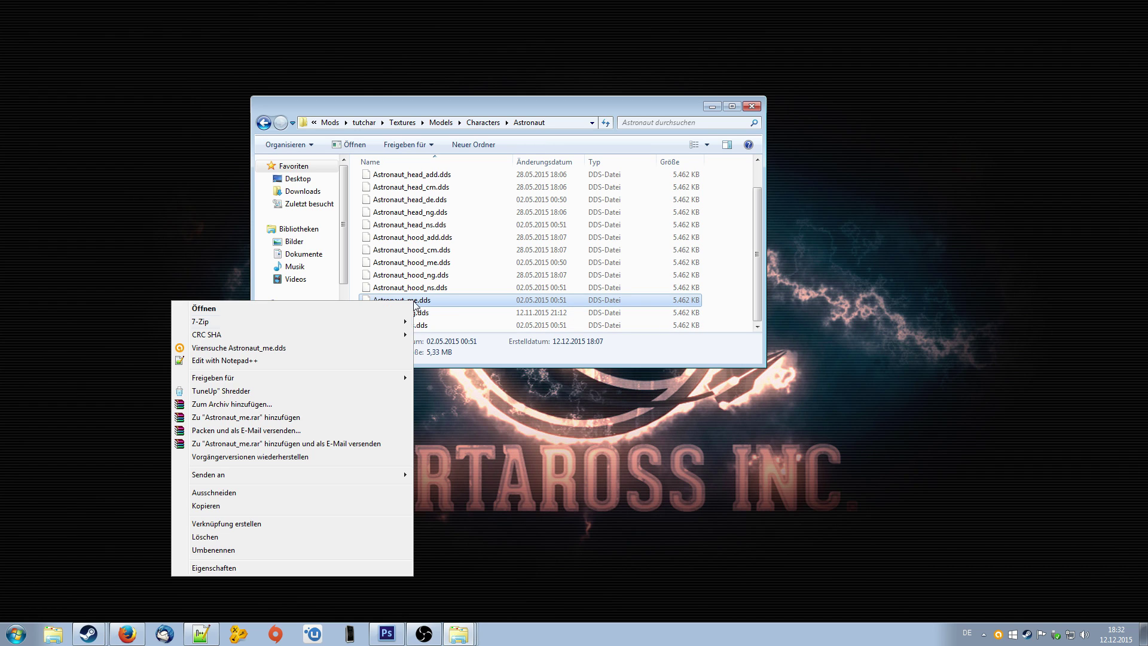
left_click(239, 552)
key("Right")
key("Left")
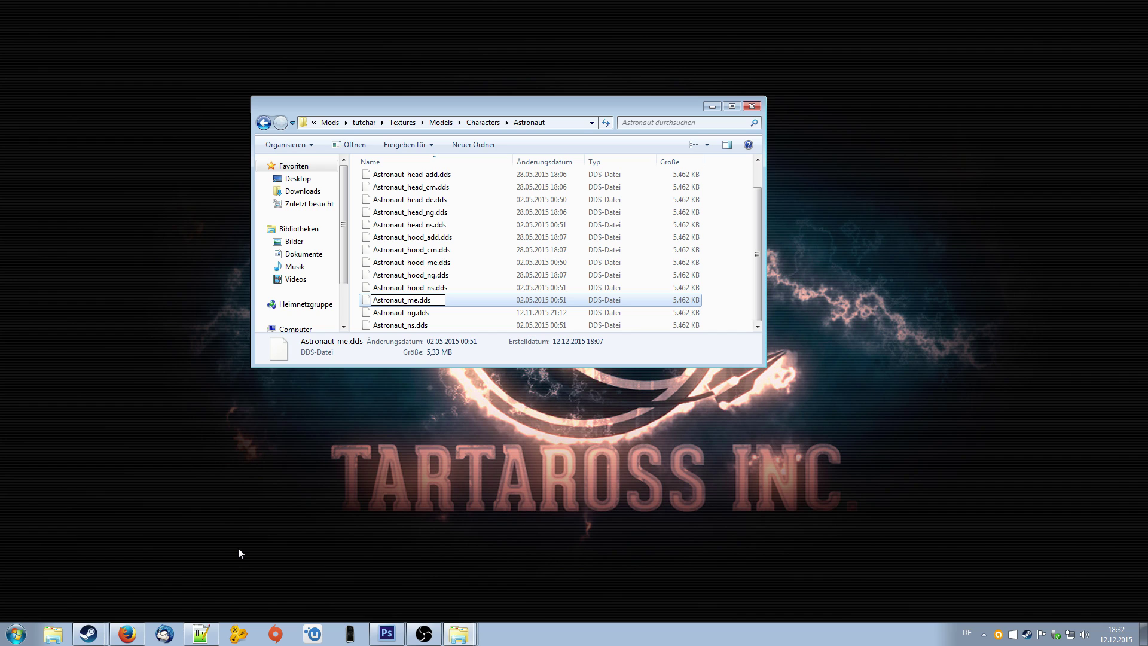
key("BackSpace")
type("d")
key("Return")
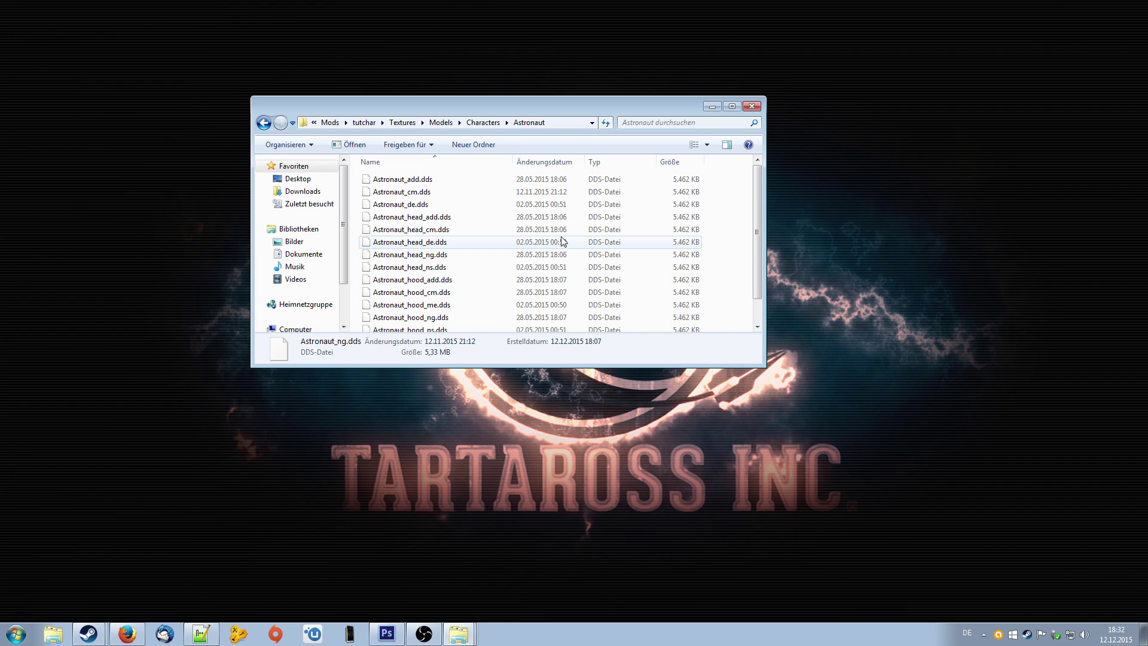
left_click(418, 219)
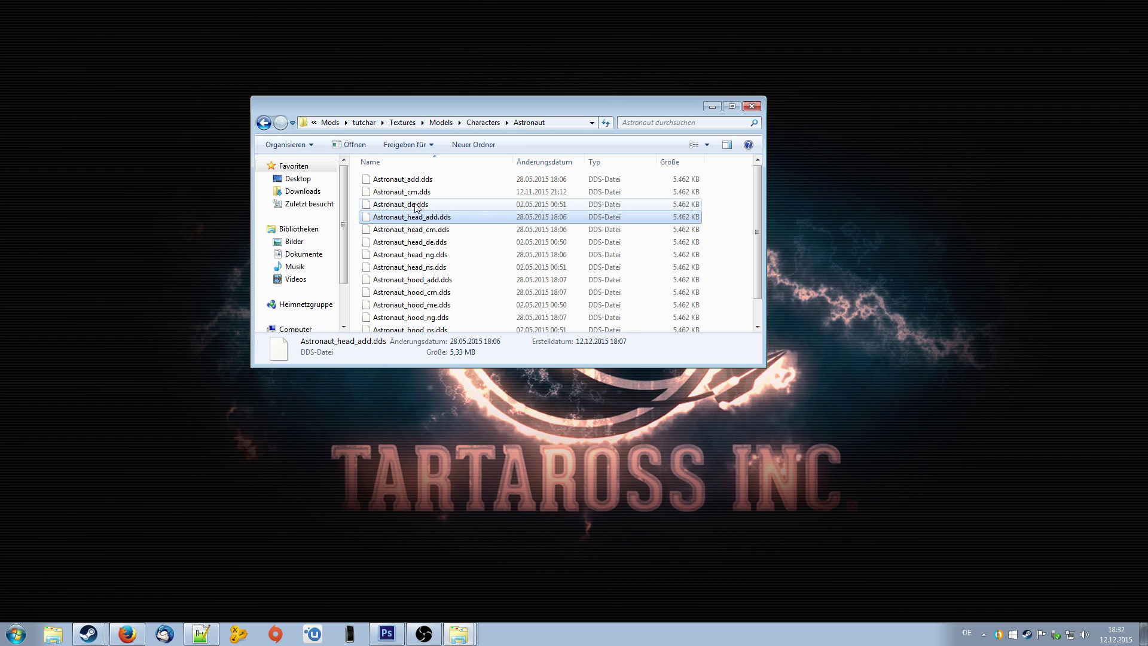
left_click(417, 205)
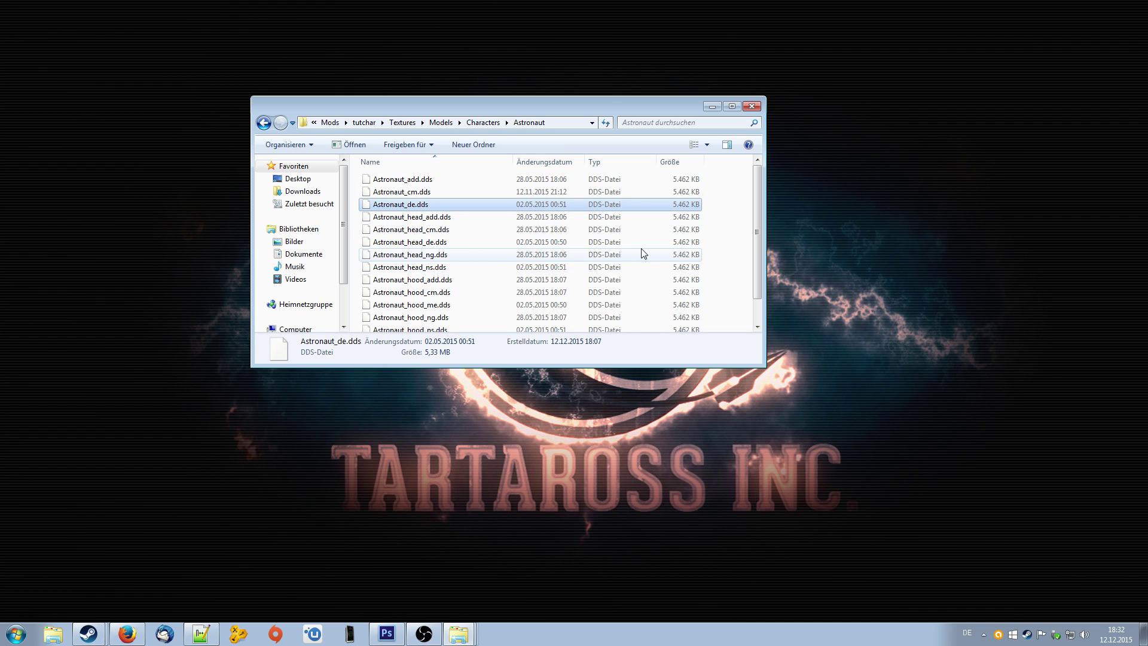
scroll(642, 253, "down", 1)
scroll(643, 253, "up", 1)
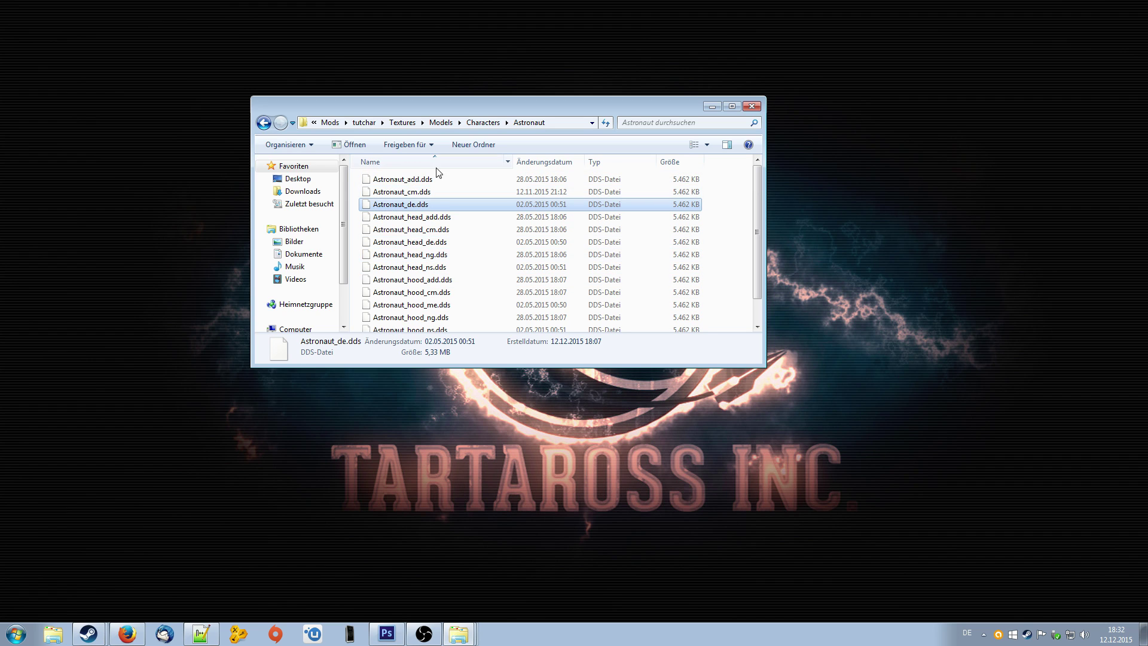
Step: Rename Astronaut_add.dds to tutchar_add.dds and copy the tutchar prefix for reuse
left_click(405, 179)
right_click(393, 179)
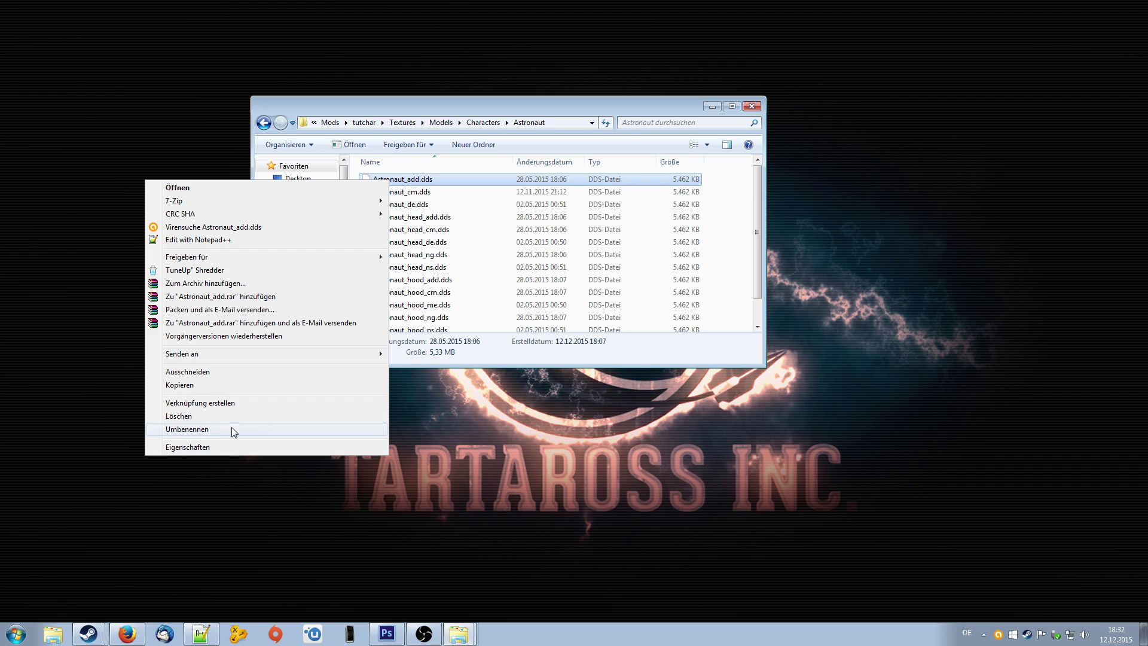
left_click(214, 430)
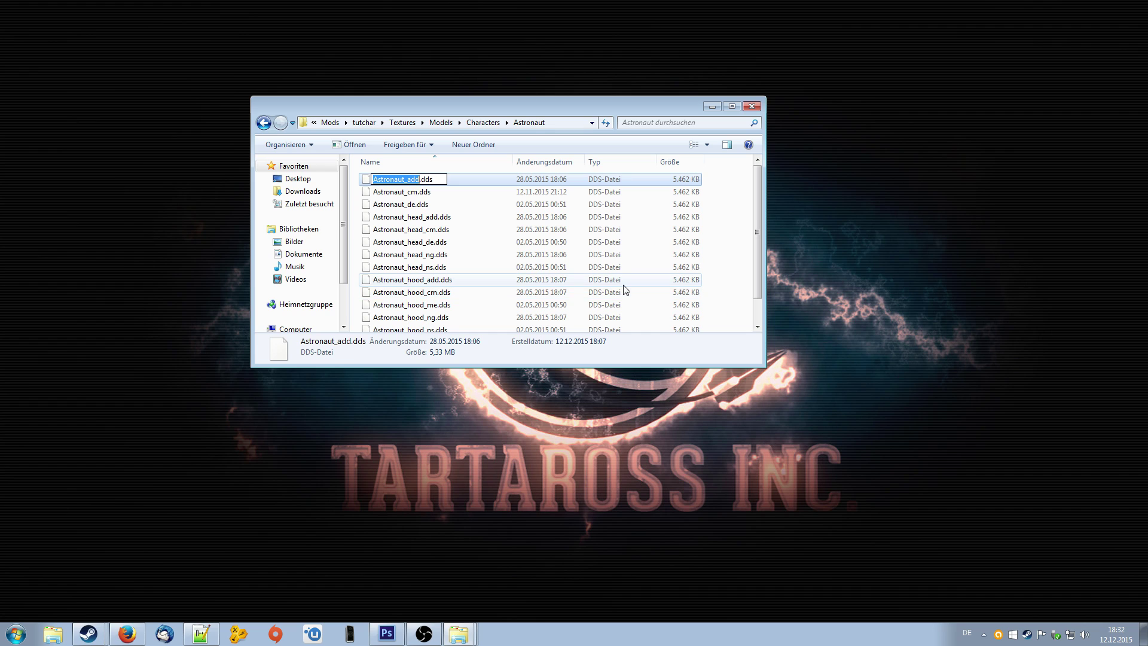
key("Right")
key("BackSpace")
key("BackSpace")
key("BackSpace")
key("BackSpace")
key("BackSpace")
key("BackSpace")
key("BackSpace")
key("BackSpace")
key("BackSpace")
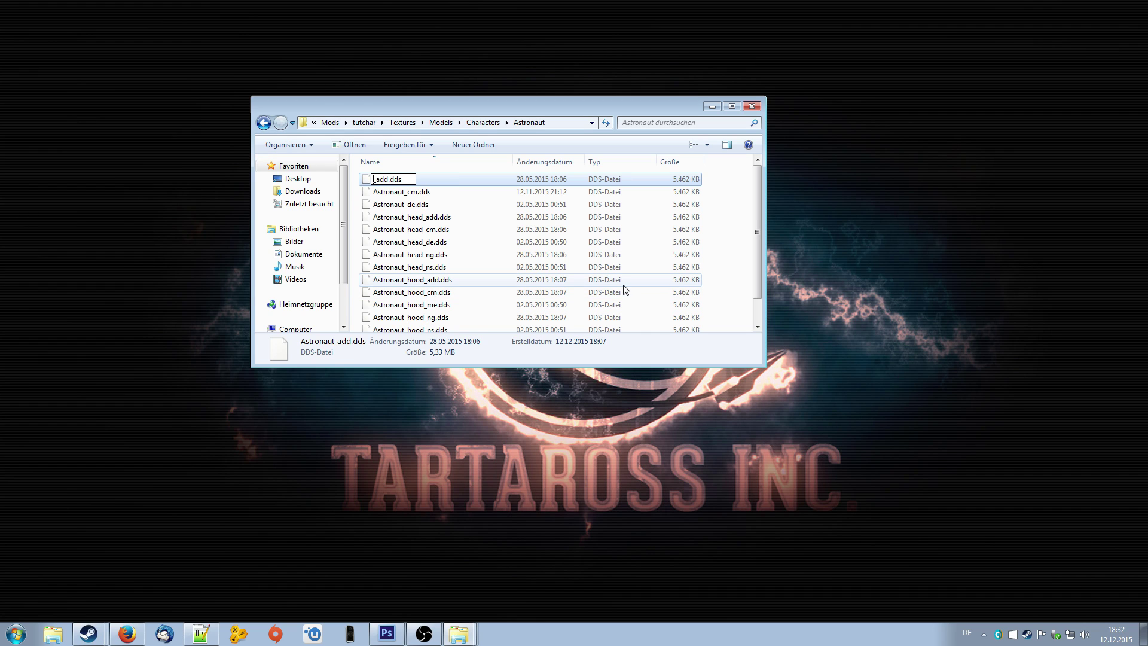
type("tutchar")
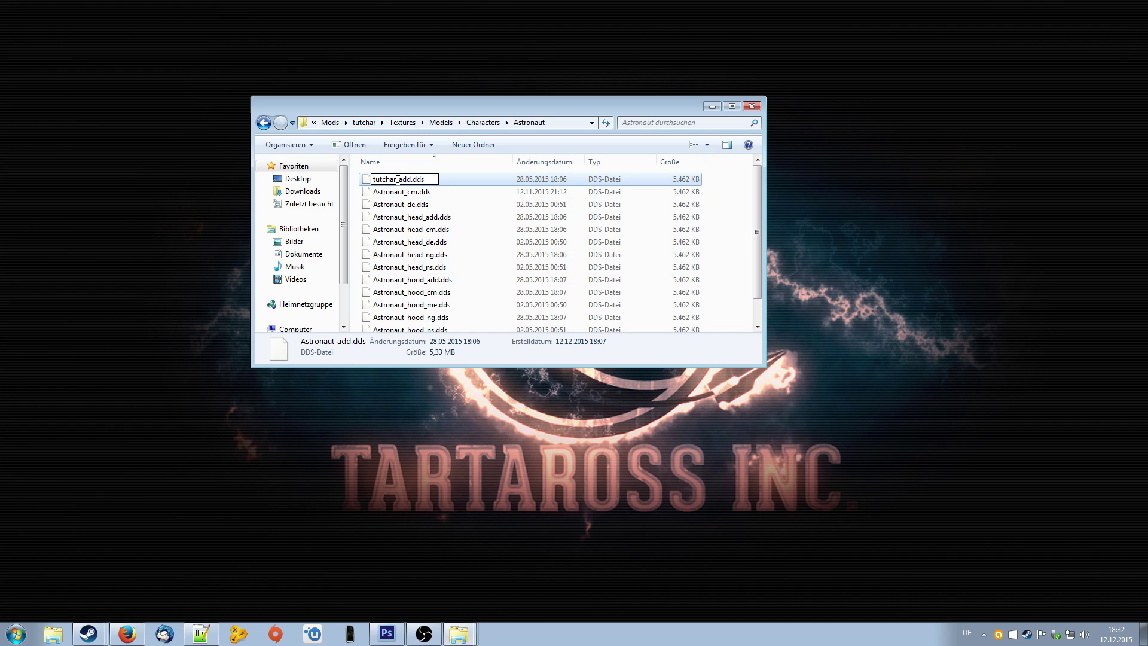
left_click_drag(397, 179, 372, 181)
key("ctrl+c")
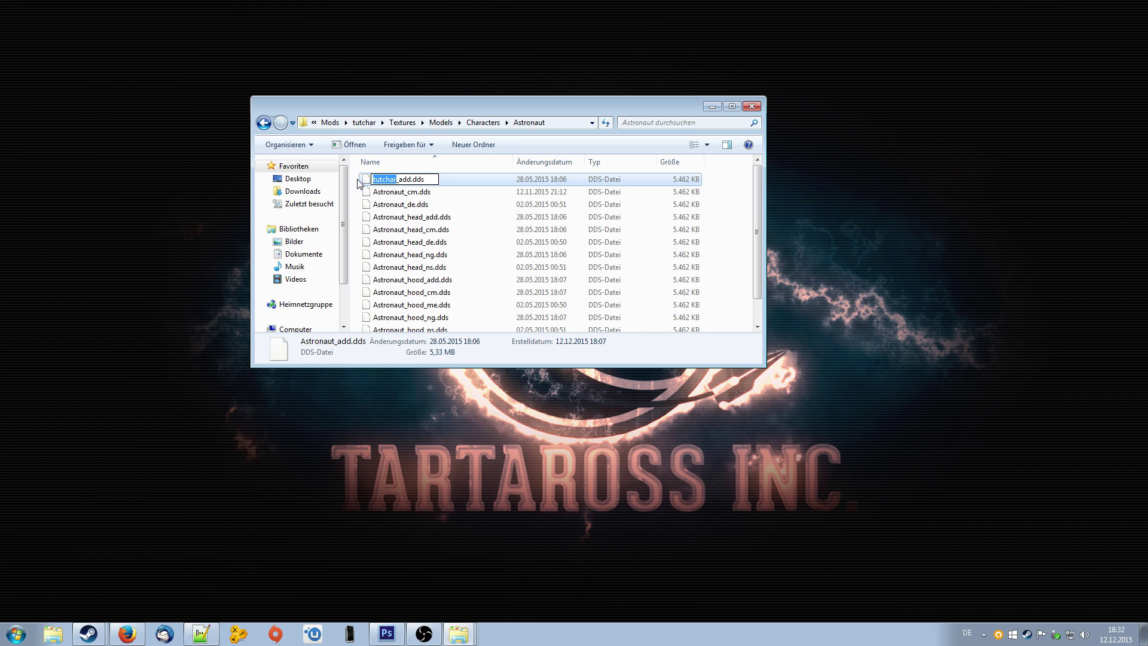
left_click(428, 195)
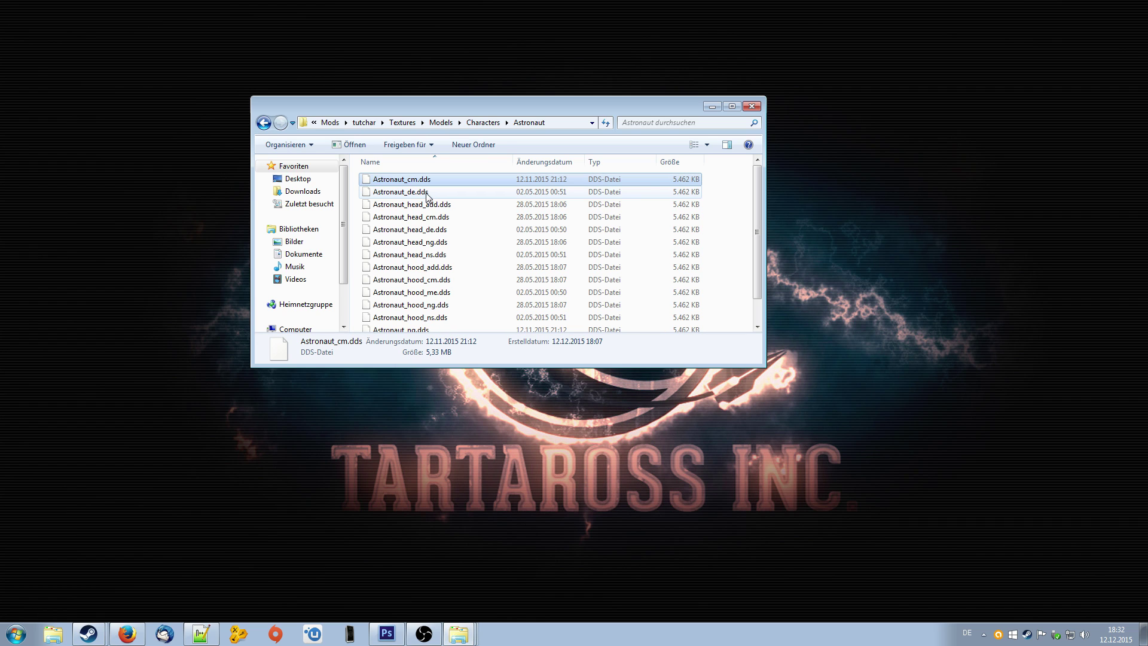
Step: Rename the Astronaut_cm.dds texture to tutchar_cm.dds with the copied prefix
right_click(387, 179)
left_click(191, 428)
key("Right")
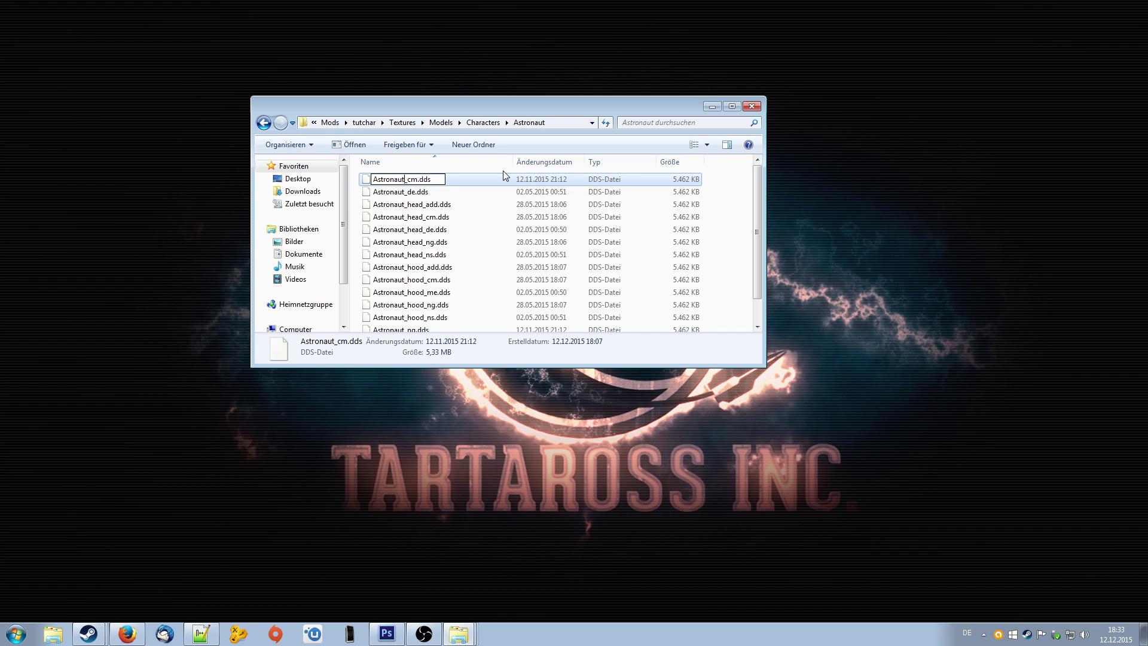
key("BackSpace")
key("BackSpace")
key("BackSpace")
key("BackSpace")
key("BackSpace")
key("BackSpace")
key("BackSpace")
key("BackSpace")
key("BackSpace")
key("ctrl+v")
left_click(429, 194)
Step: Rename the Astronaut_de.dds texture to tutchar_de.dds with the copied prefix
left_click(416, 181)
right_click(416, 181)
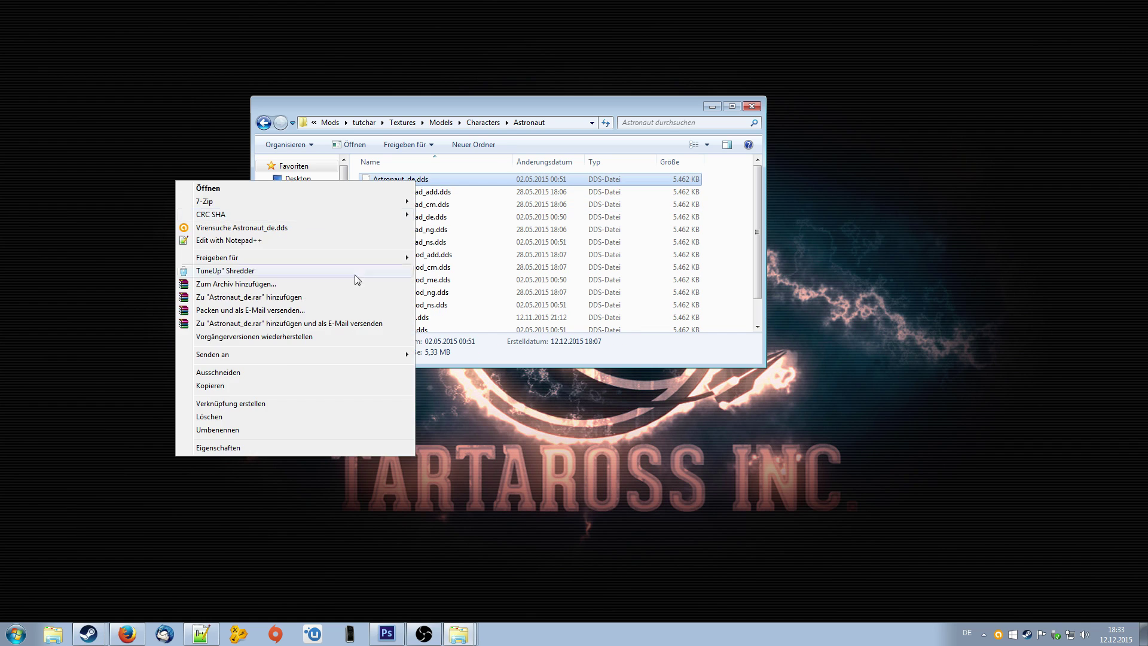
left_click(359, 430)
key("Right")
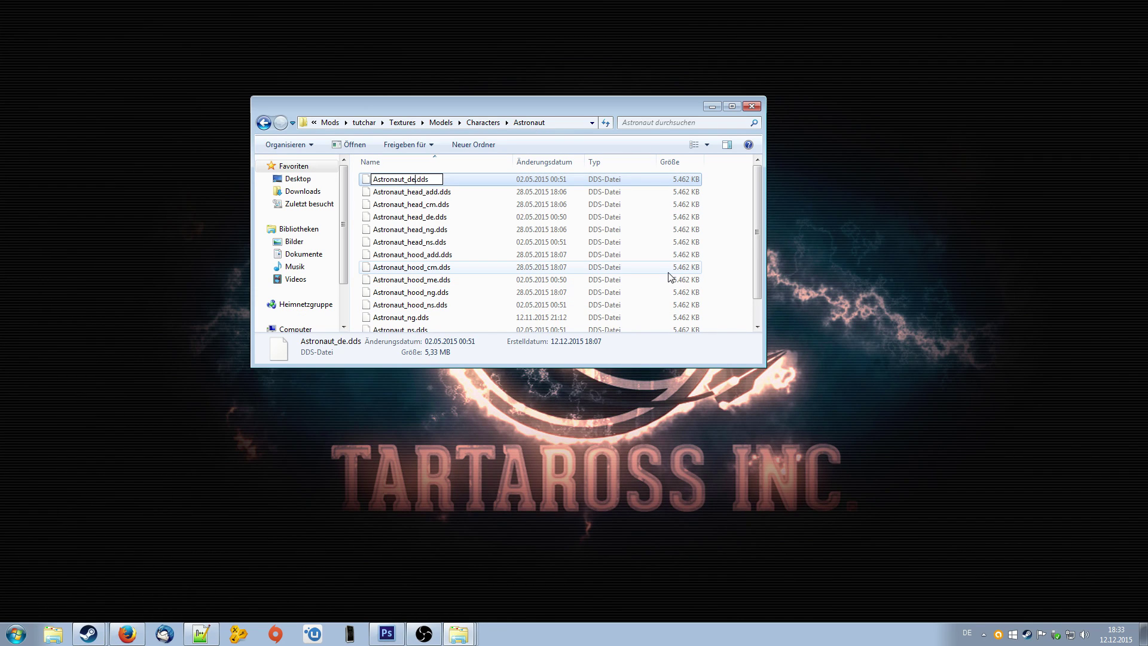
key("BackSpace")
key("BackSpace")
key("BackSpace")
key("BackSpace")
key("BackSpace")
key("BackSpace")
key("BackSpace")
key("BackSpace")
key("BackSpace")
key("ctrl+v")
left_click(505, 229)
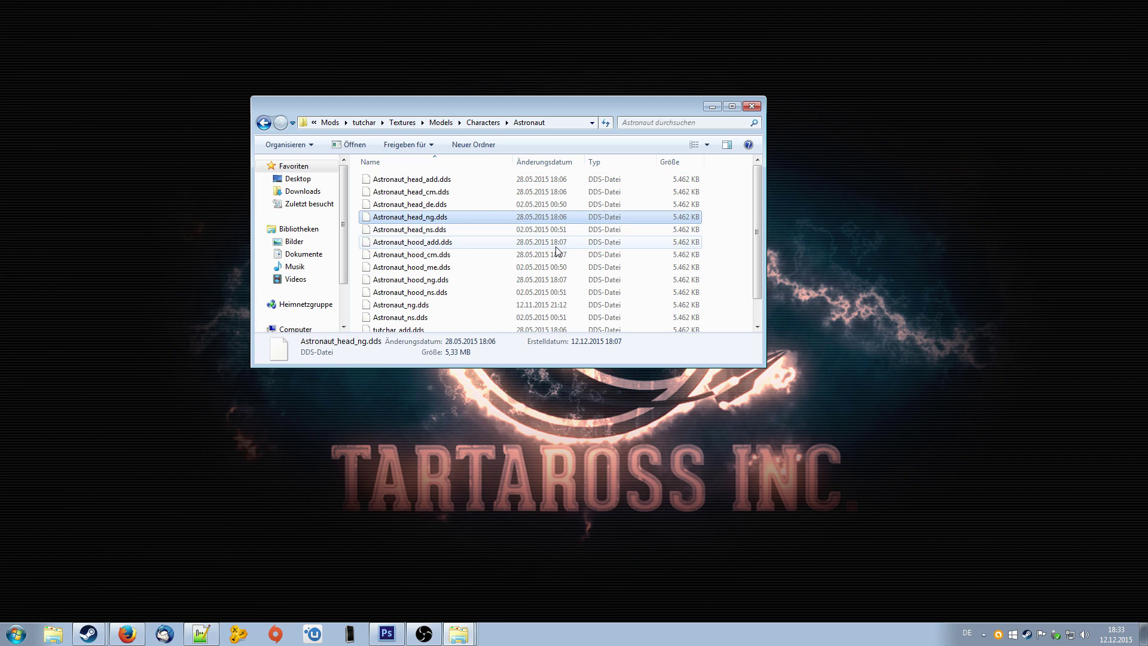
Step: Rename the Astronaut_ns.dds texture to tutchar_ns.dds
scroll(443, 242, "down", 1)
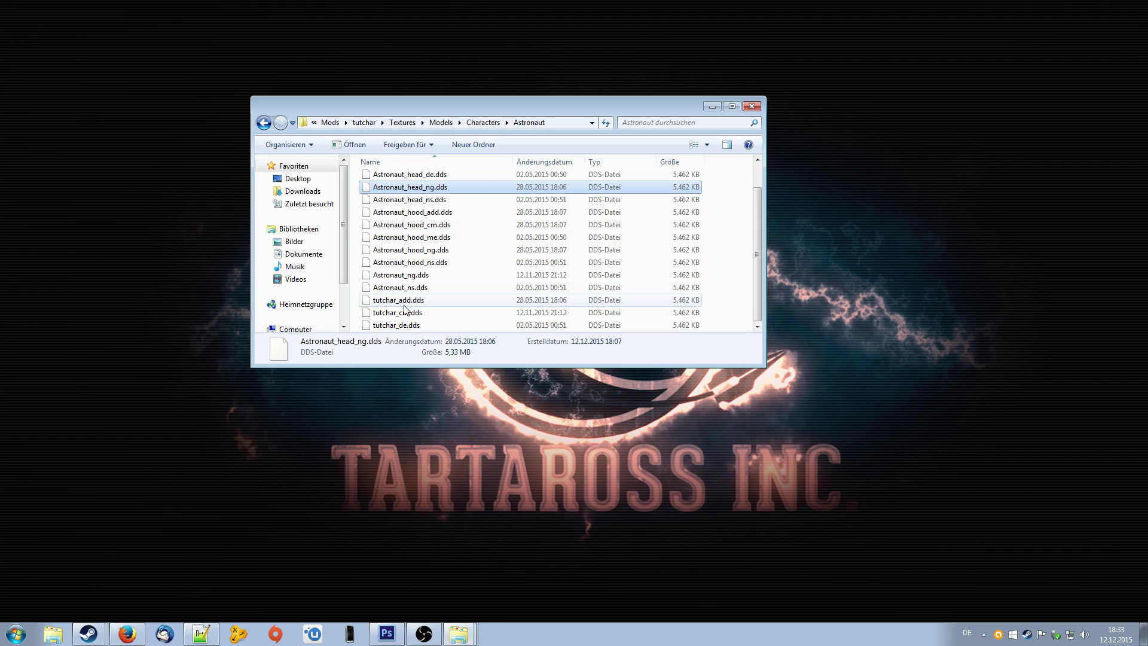
right_click(412, 288)
left_click(215, 538)
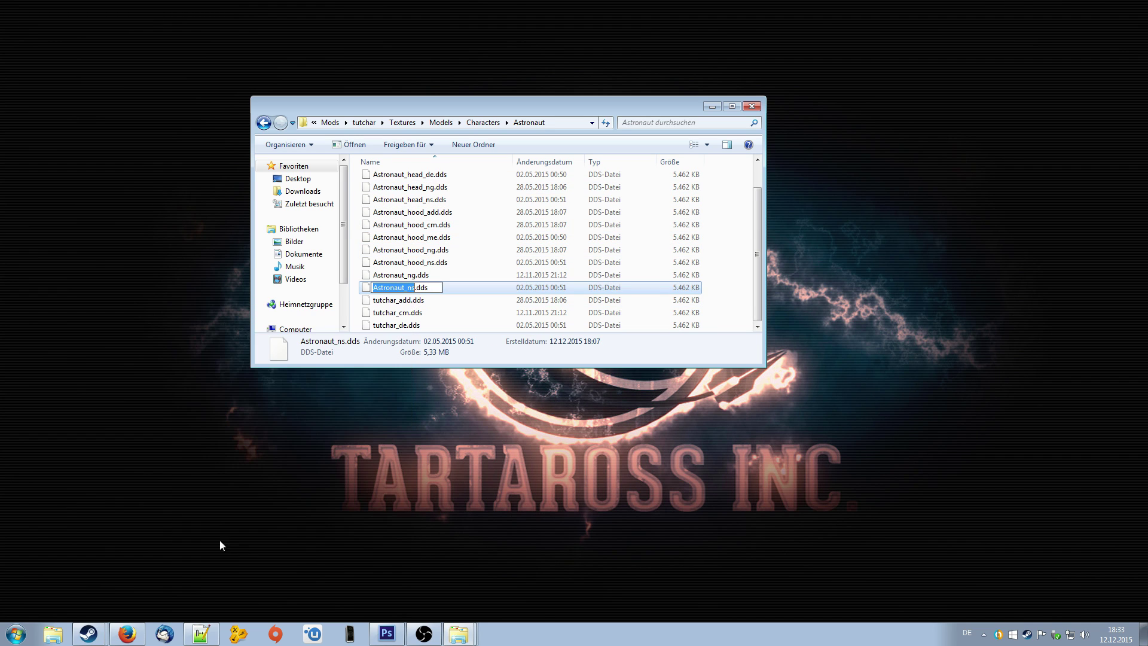
key("Right")
key("BackSpace")
key("BackSpace")
key("BackSpace")
key("BackSpace")
key("BackSpace")
key("BackSpace")
key("BackSpace")
key("BackSpace")
key("BackSpace")
type("tutchar")
left_click(430, 237)
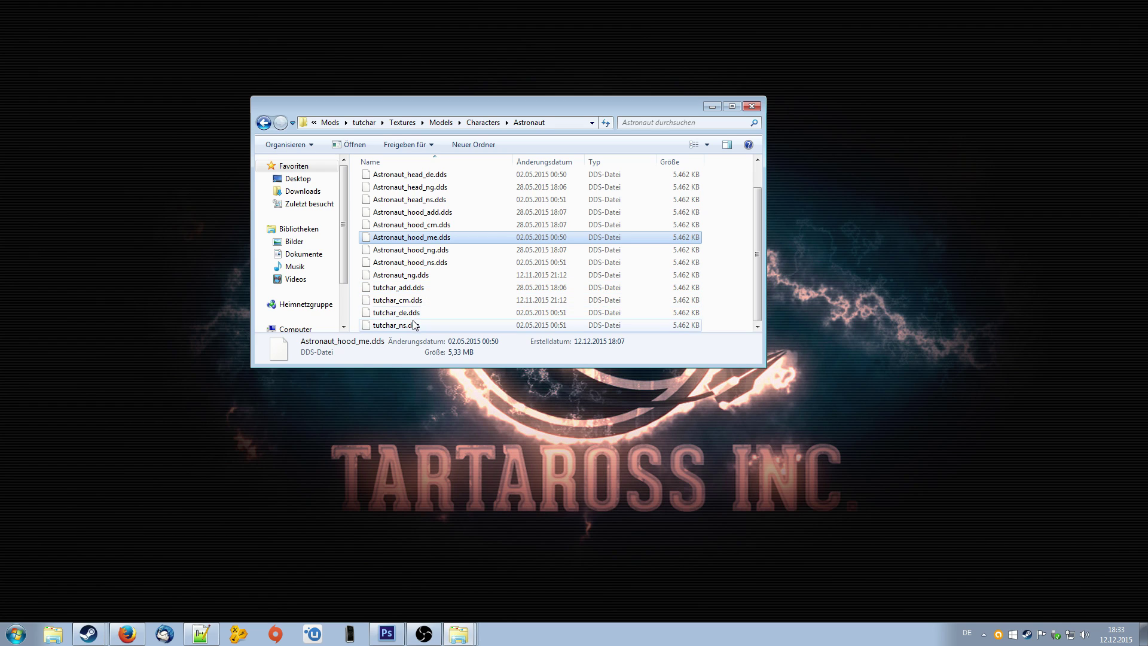
Step: Rename the Astronaut_ng.dds texture to tutchar_ng.dds
right_click(433, 275)
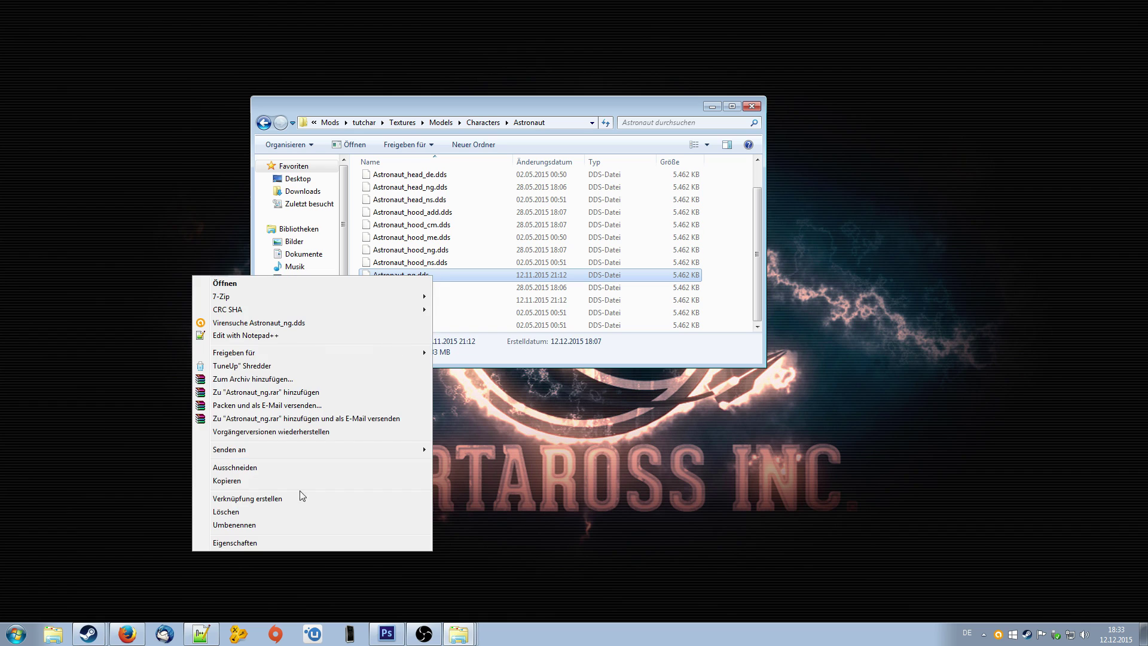
left_click(301, 522)
key("Right")
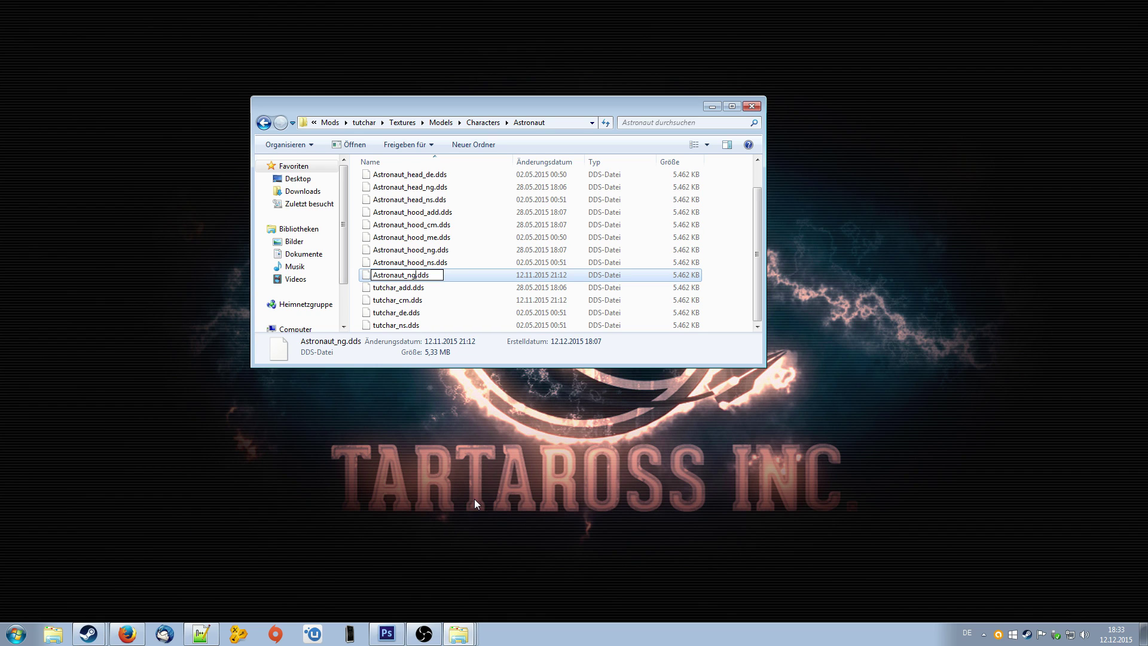
key("BackSpace")
key("BackSpace")
key("BackSpace")
key("BackSpace")
key("BackSpace")
key("BackSpace")
key("BackSpace")
key("BackSpace")
key("BackSpace")
type("tutchar")
key("Return")
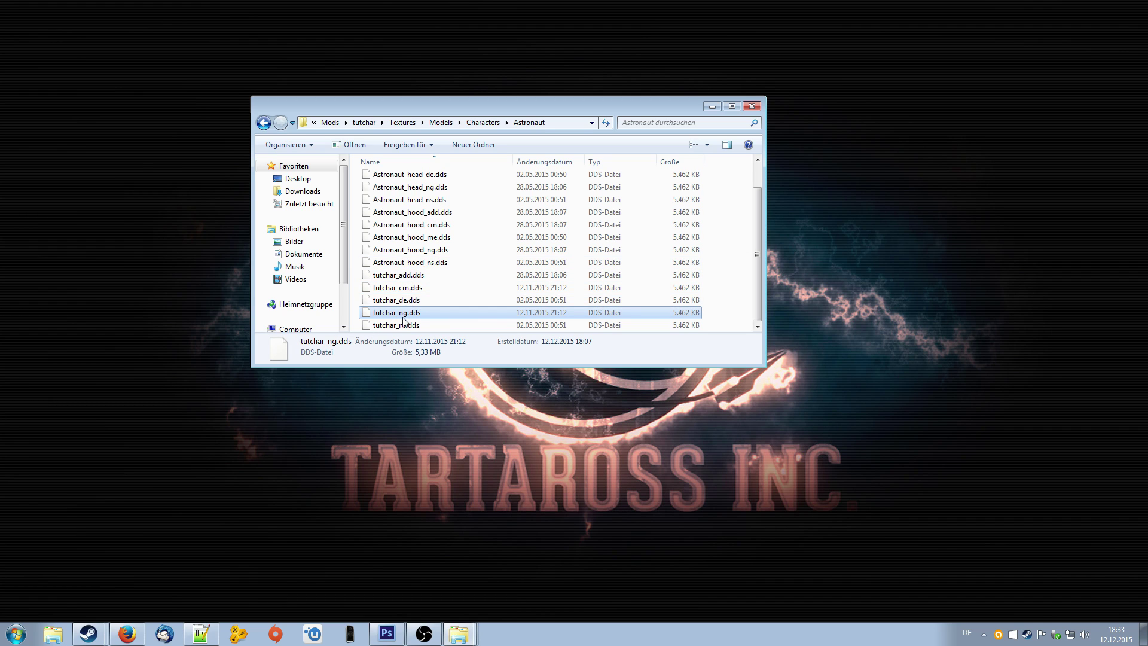
left_click(466, 275)
scroll(625, 281, "up", 1)
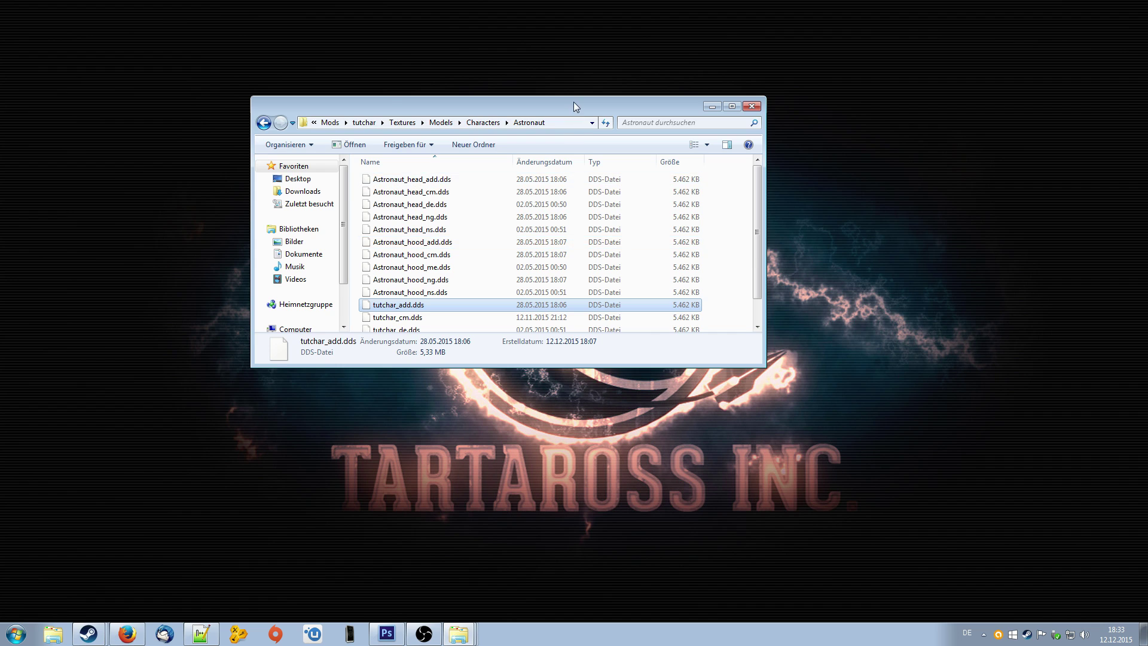
left_click_drag(573, 102, 644, 86)
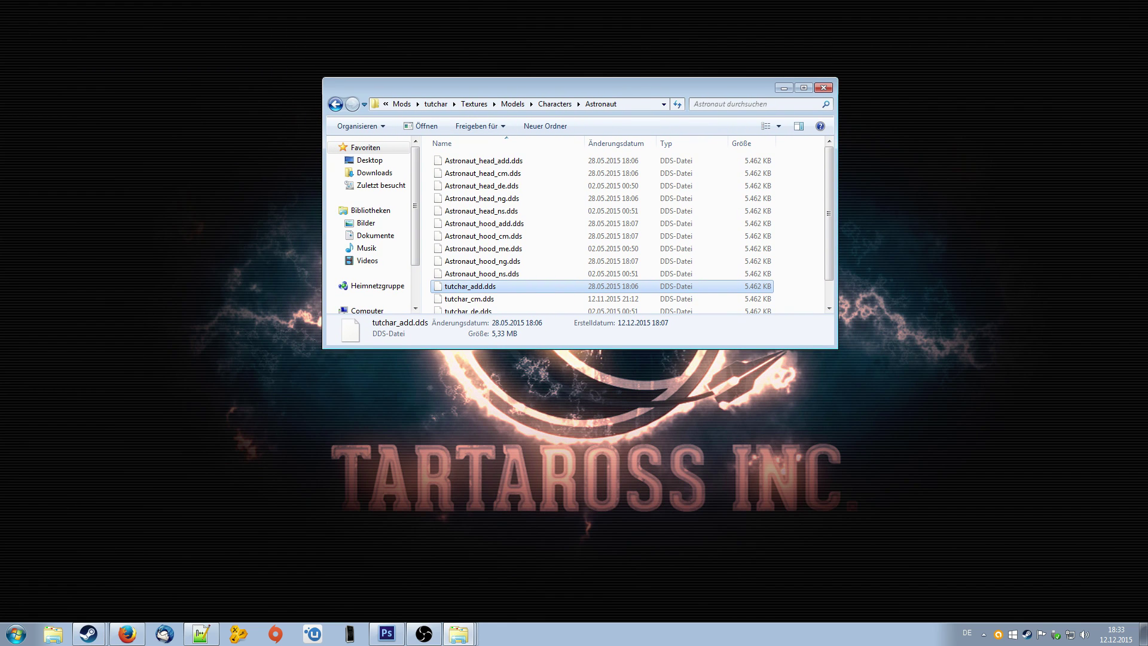